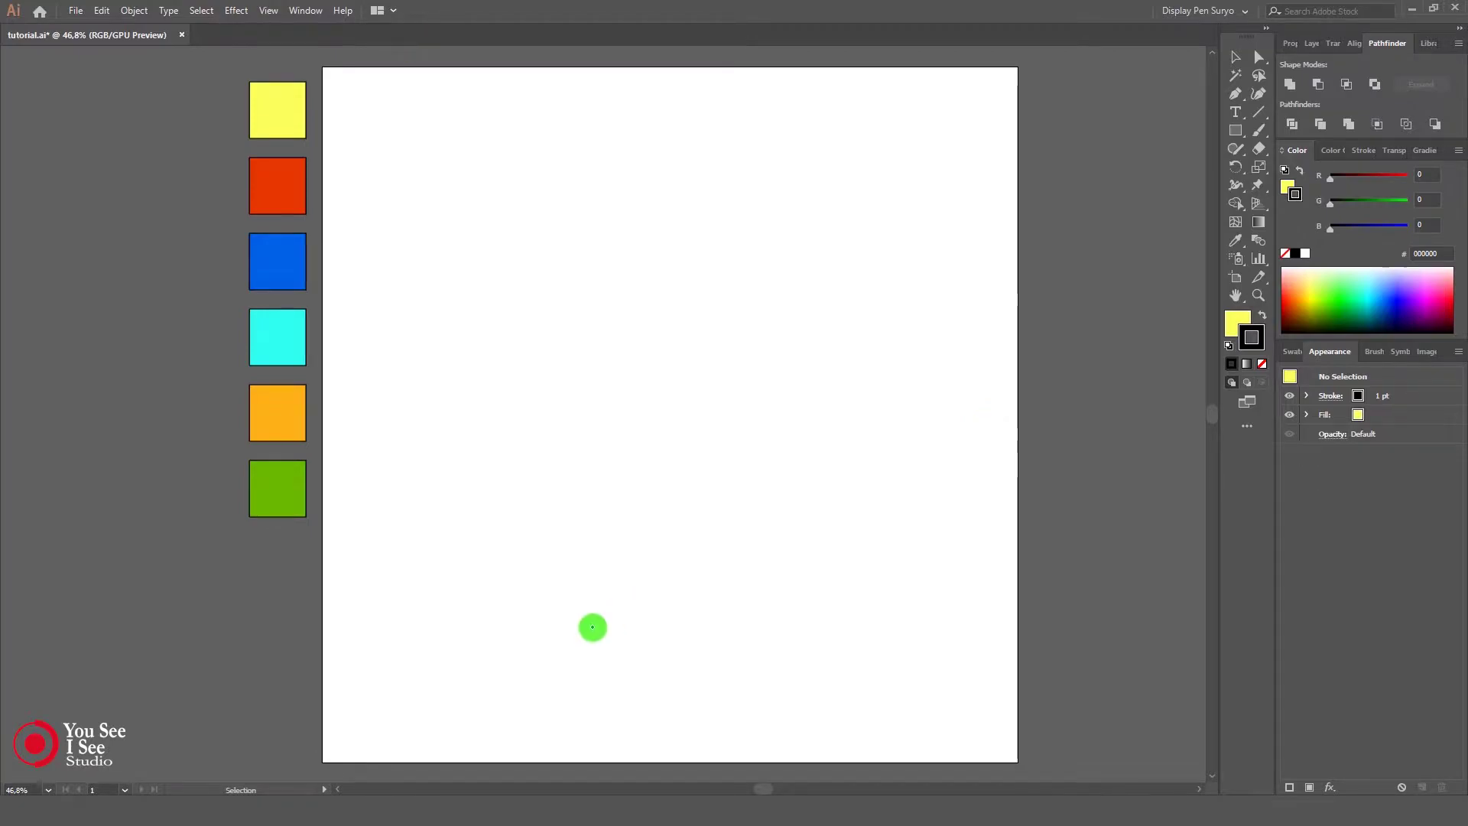
mouse_move(454, 635)
mouse_down()
mouse_move(1069, 189)
mouse_move(1169, 148)
mouse_up()
drag(1137, 142, 1181, 174)
mouse_move(1426, 26)
mouse_down()
mouse_move(1425, 158)
mouse_move(1355, 31)
mouse_up()
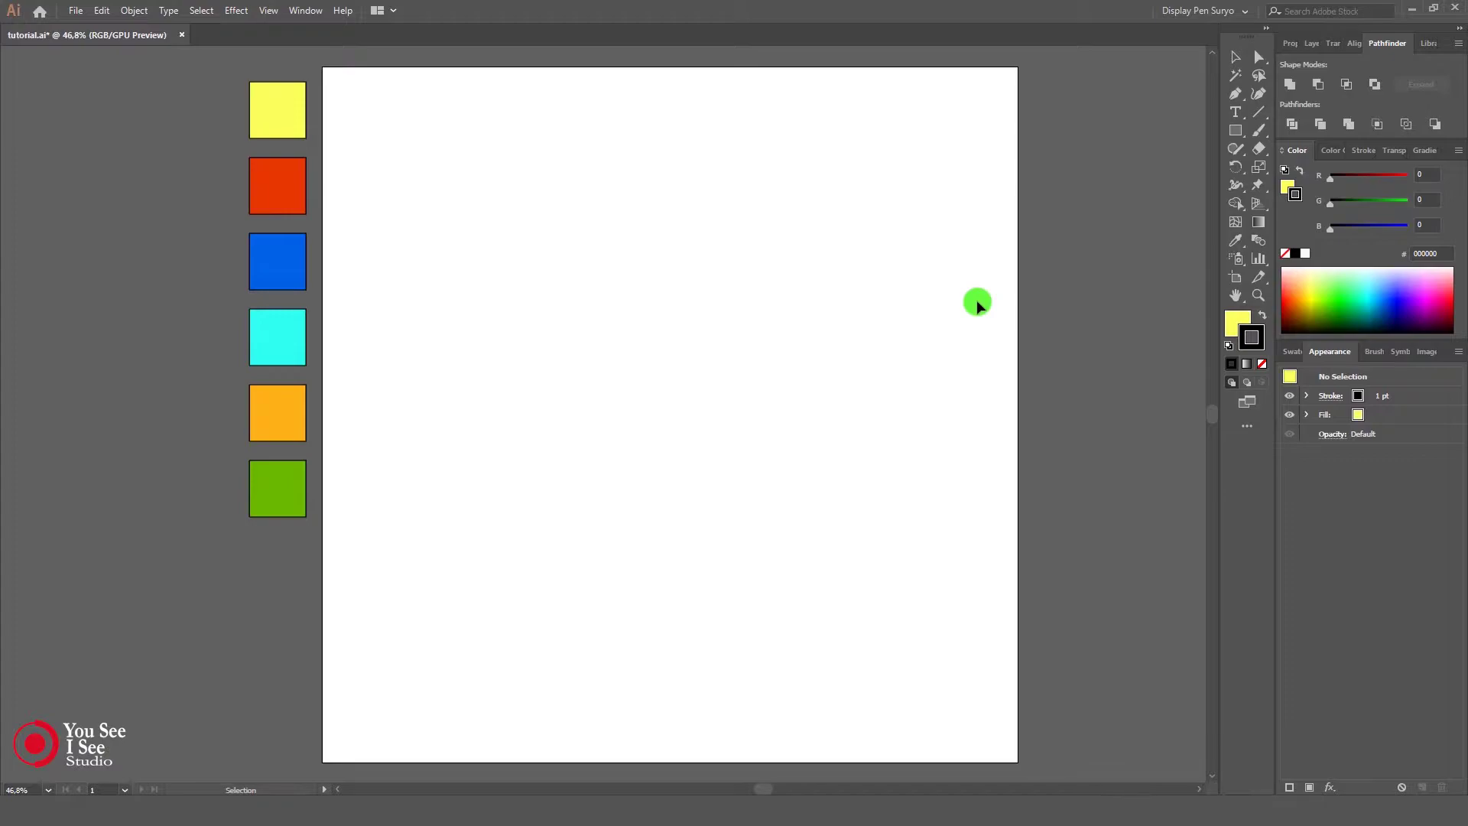
Step: Draw a large yellow rectangle in the upper part of the artboard and a smaller yellow ellipse to its right
click(1236, 130)
mouse_move(470, 179)
mouse_down()
mouse_move(548, 289)
mouse_move(782, 454)
mouse_up()
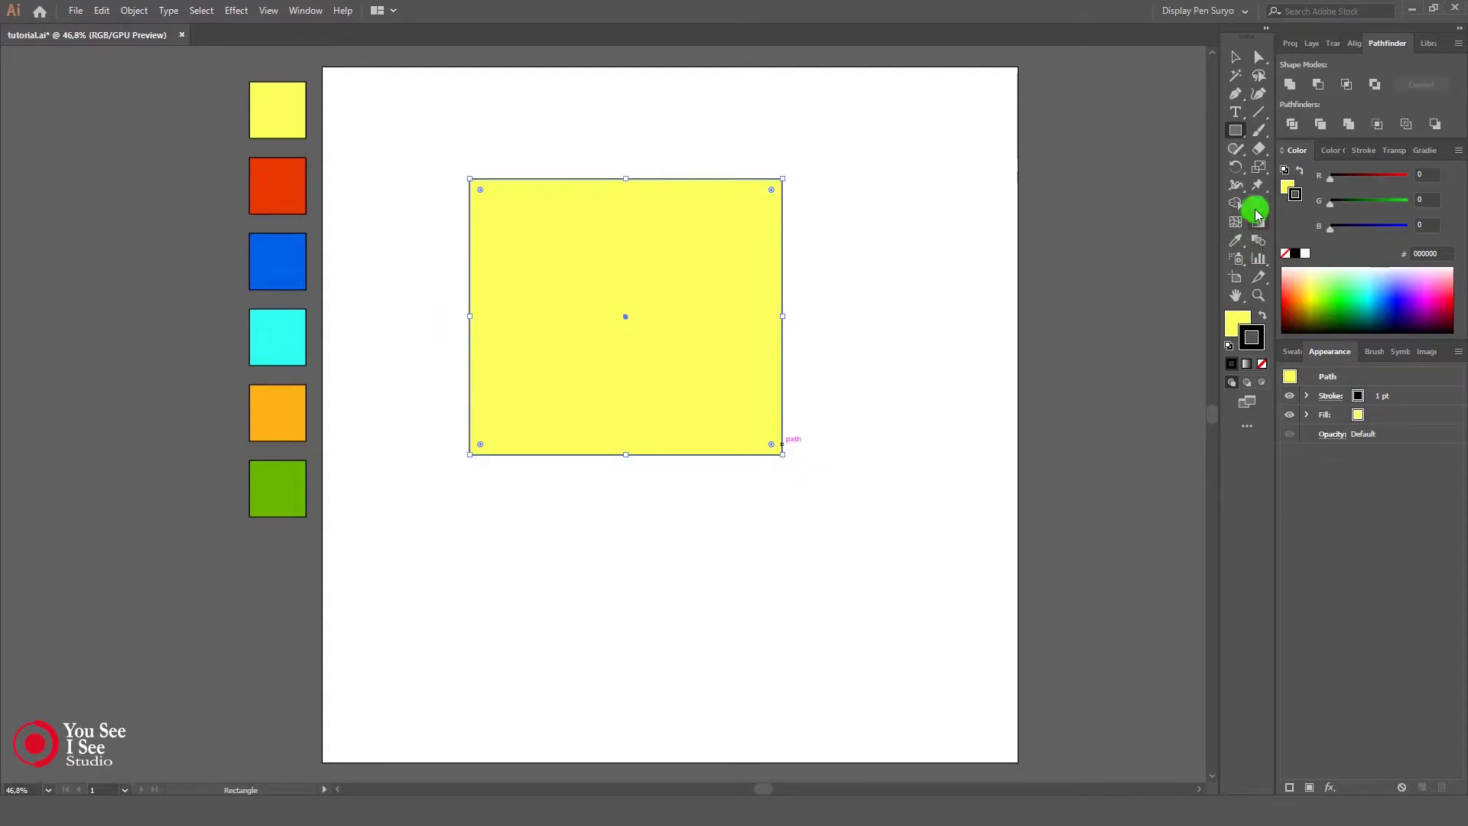
drag(1240, 135, 1310, 170)
drag(821, 303, 1001, 497)
Step: Move the yellow ellipse so it overlaps the rectangle's lower-right corner
click(1236, 57)
drag(968, 400, 896, 374)
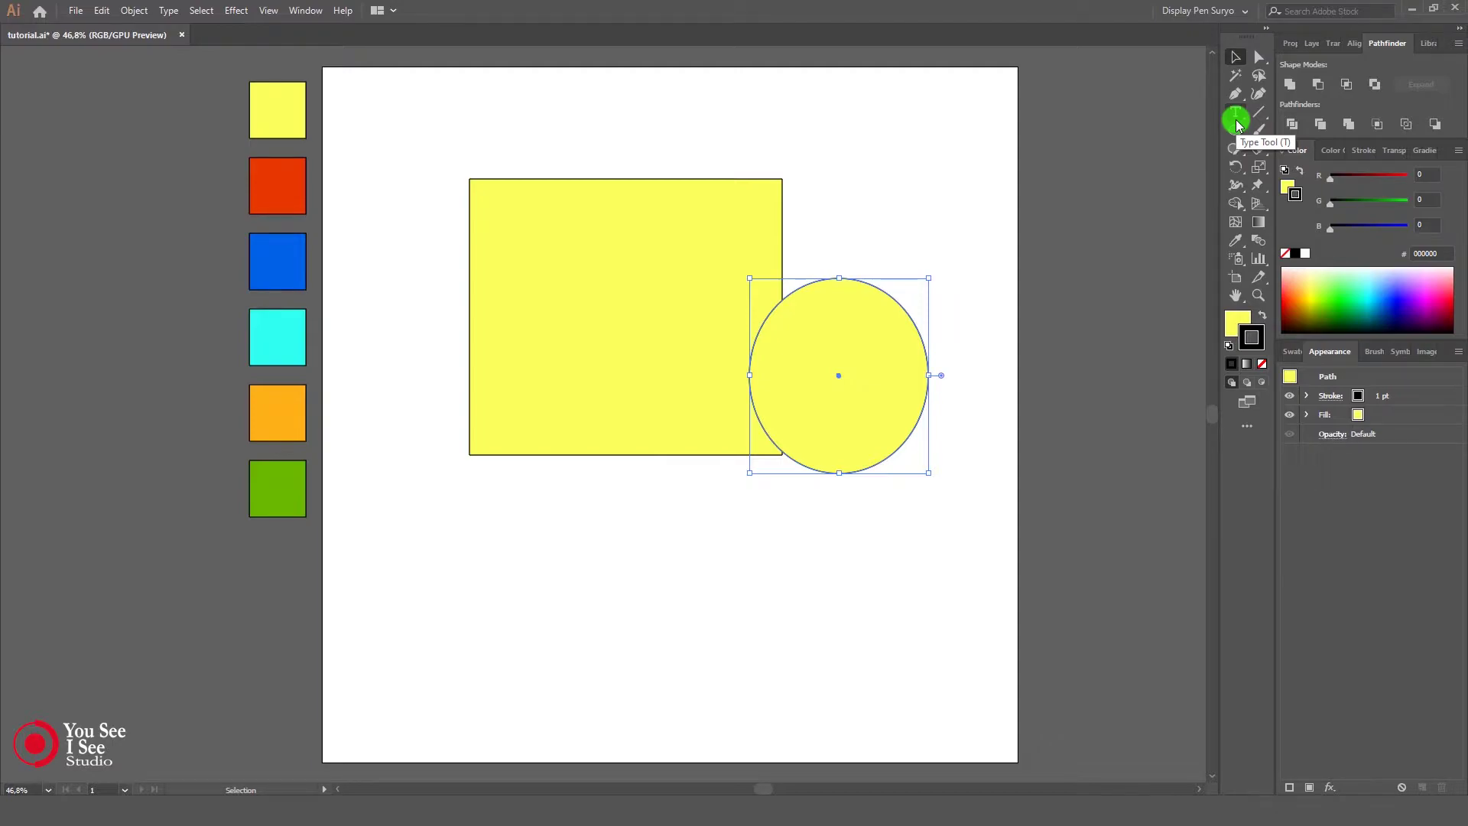
drag(898, 338, 854, 357)
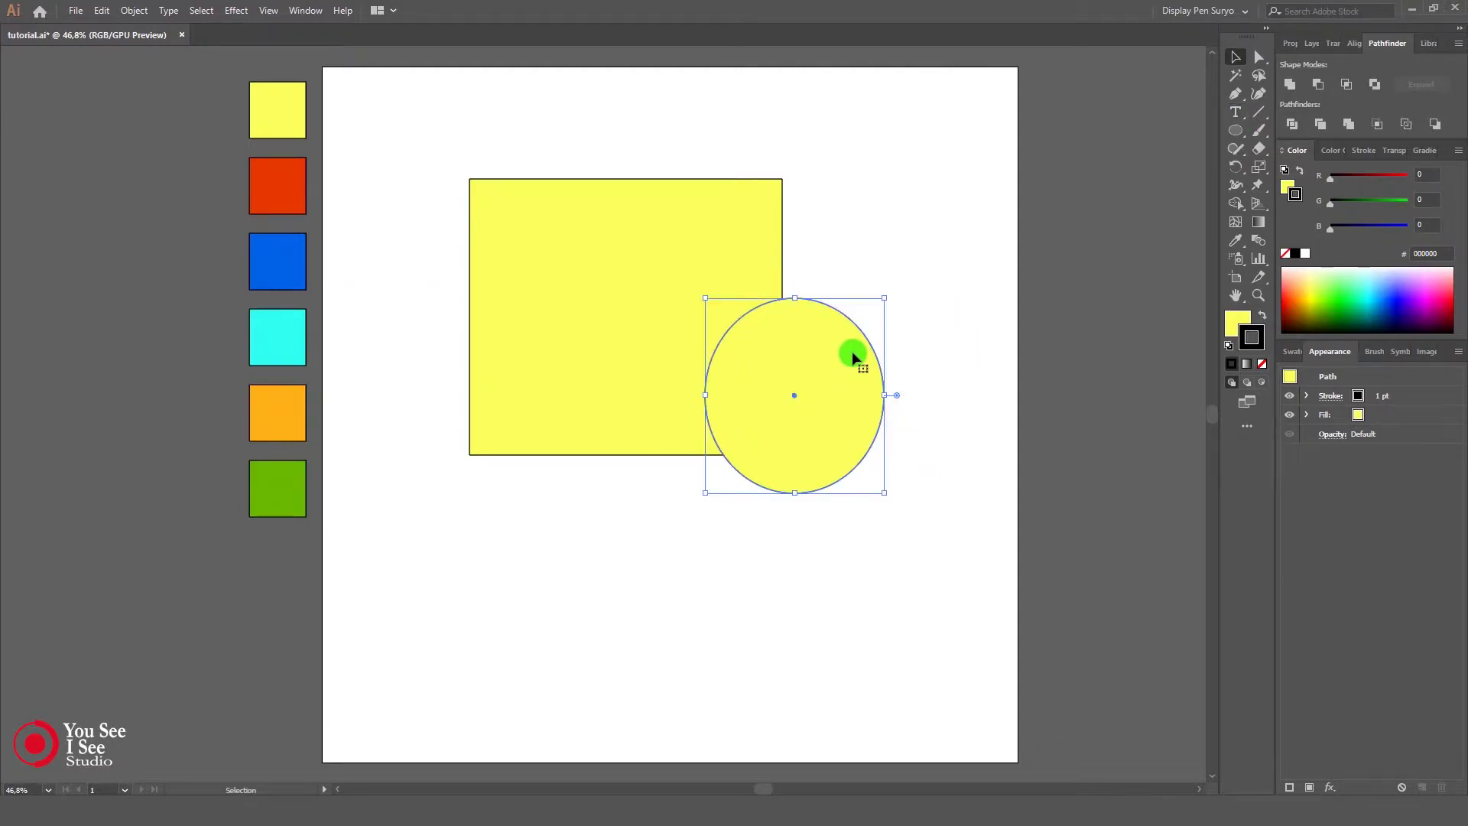
click(940, 337)
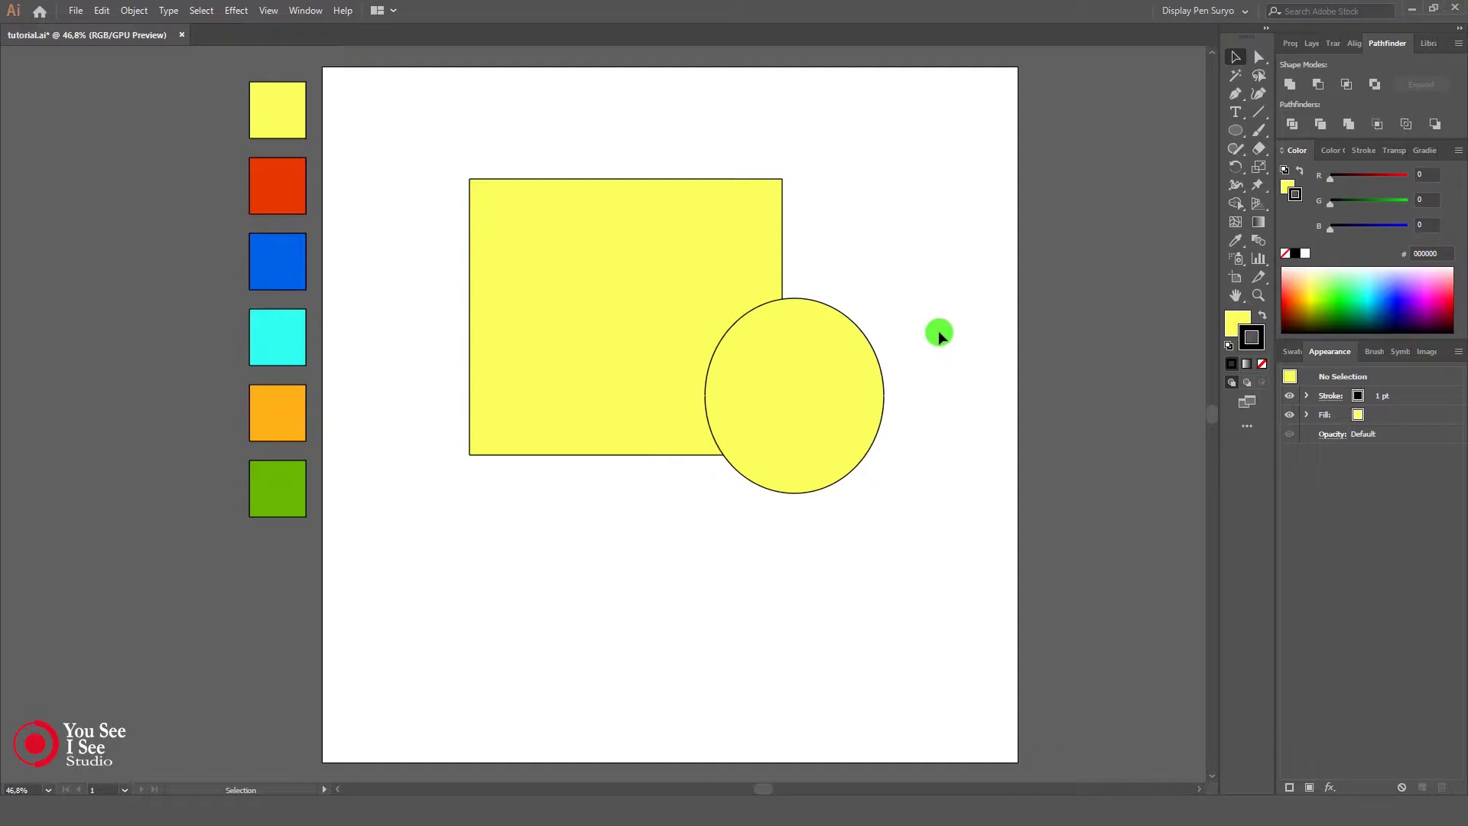
drag(839, 381, 788, 363)
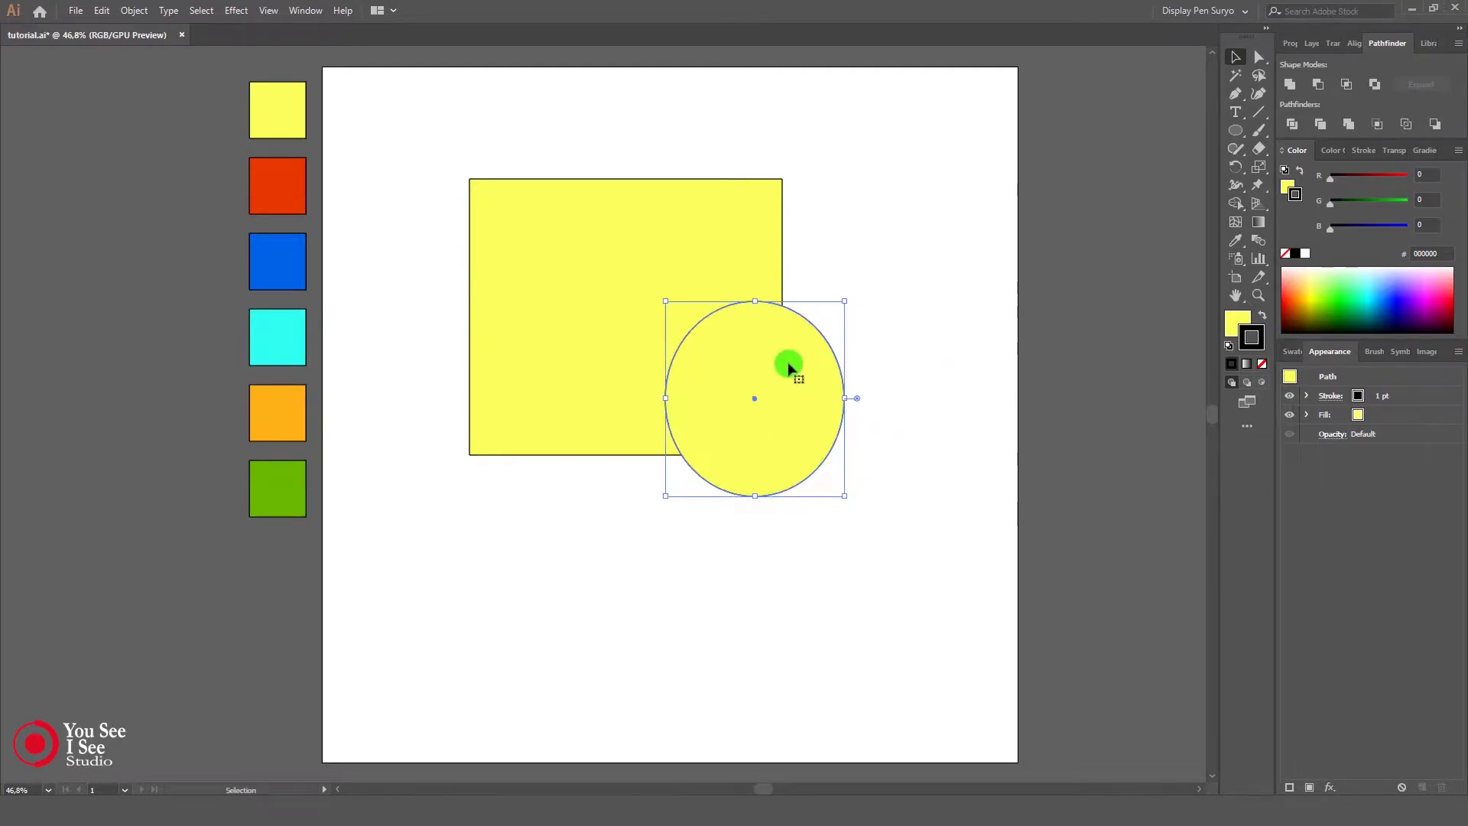
click(925, 344)
Step: Unite the overlapping rectangle and ellipse into a single shape and shift it slightly down
drag(675, 124, 810, 442)
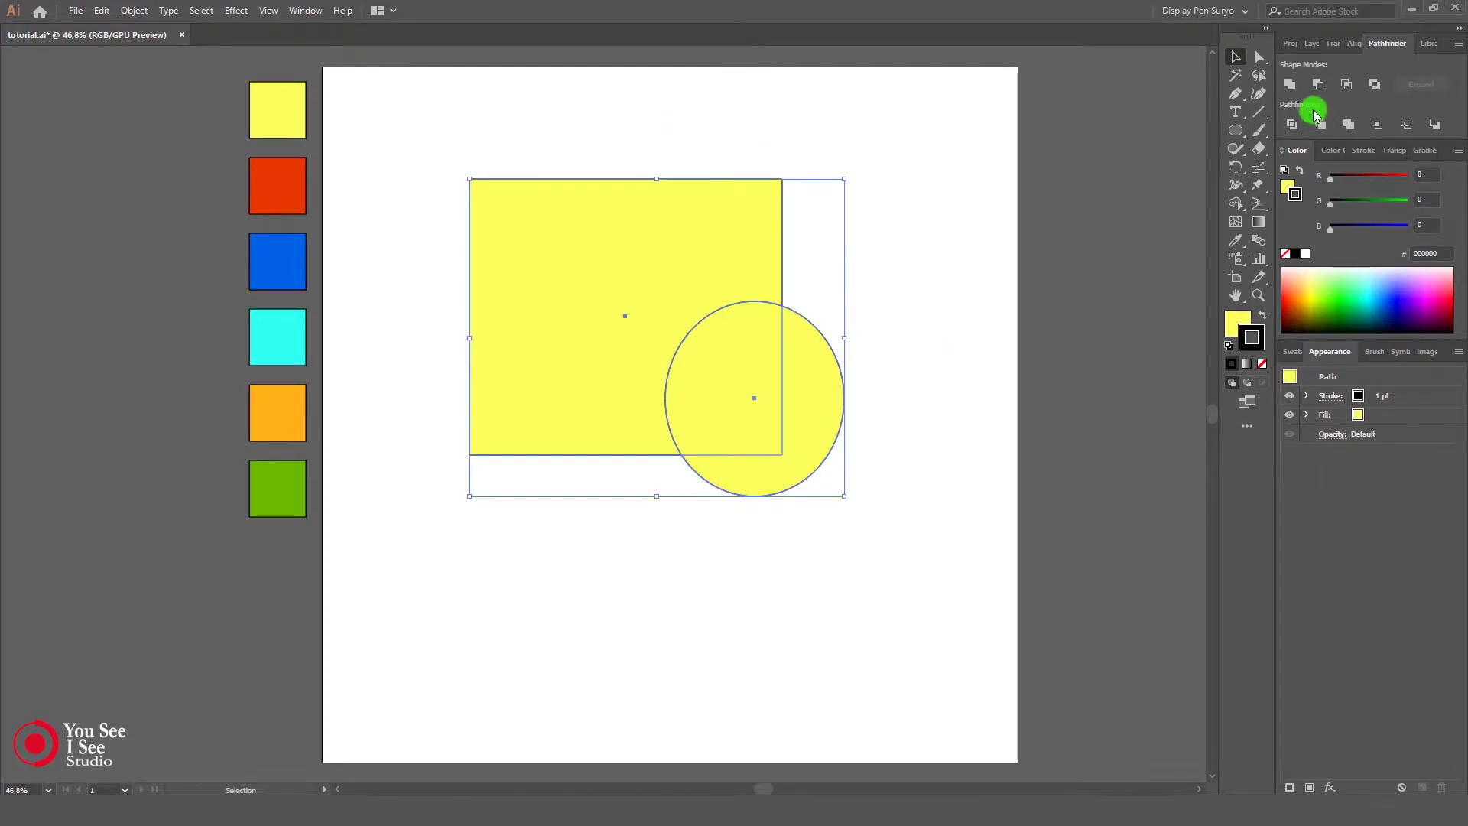
click(1293, 87)
click(1026, 375)
drag(777, 422, 811, 465)
click(879, 413)
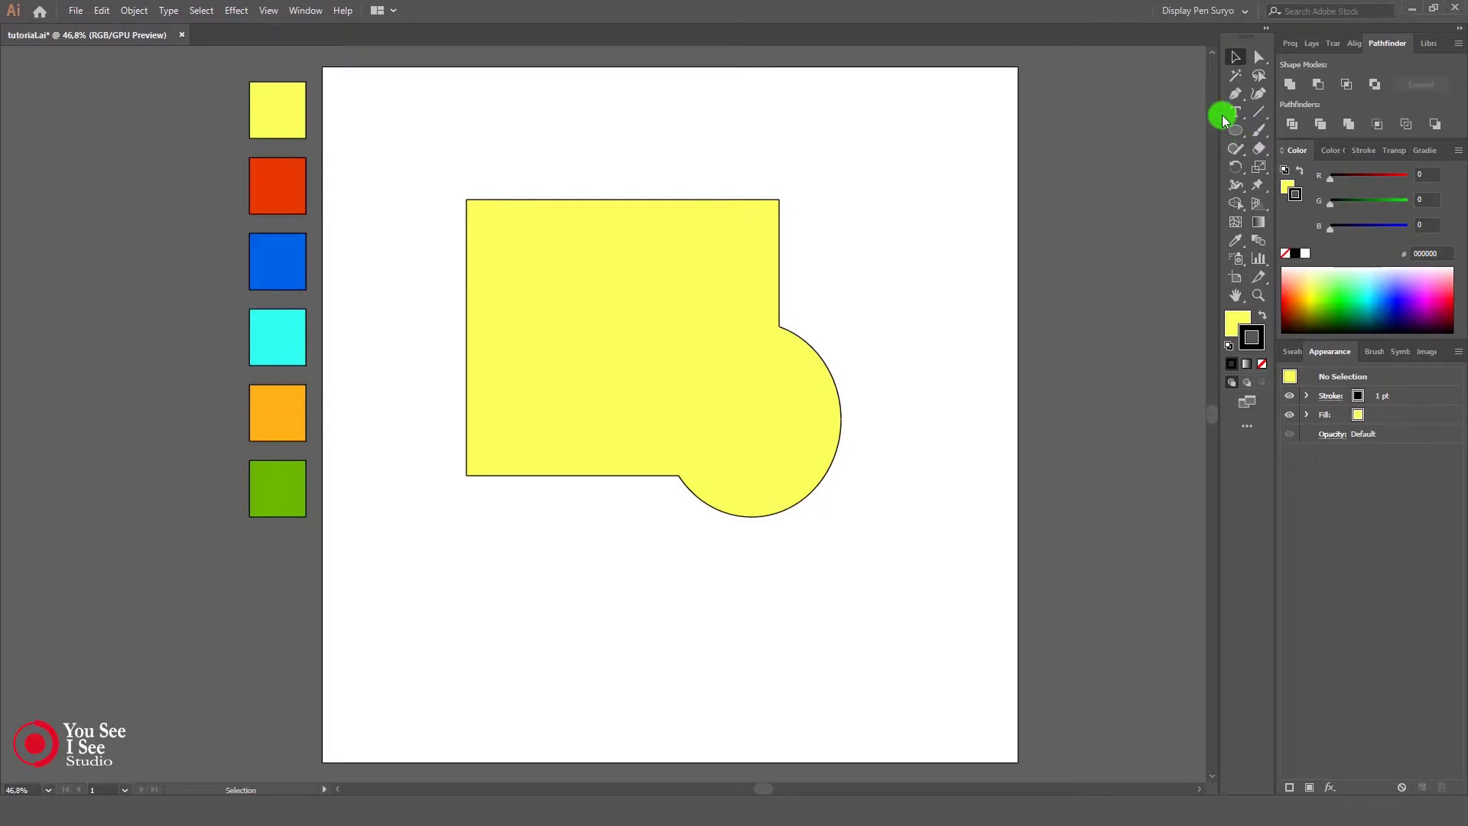
Step: Reposition the united yellow shape slightly and delete it from the artboard
mouse_move(753, 405)
mouse_down()
mouse_move(725, 408)
mouse_move(680, 460)
mouse_move(763, 405)
mouse_up()
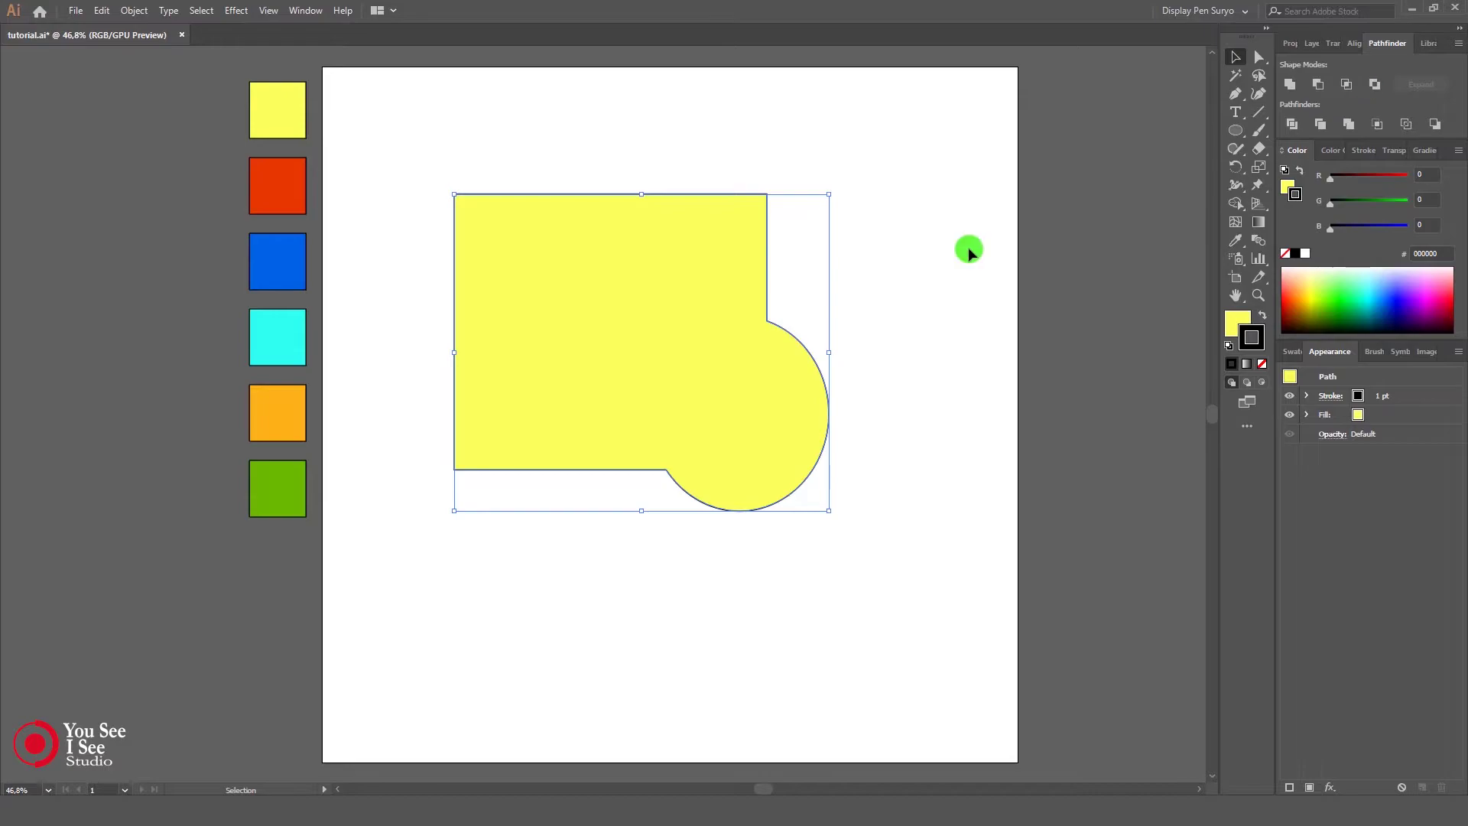
click(837, 151)
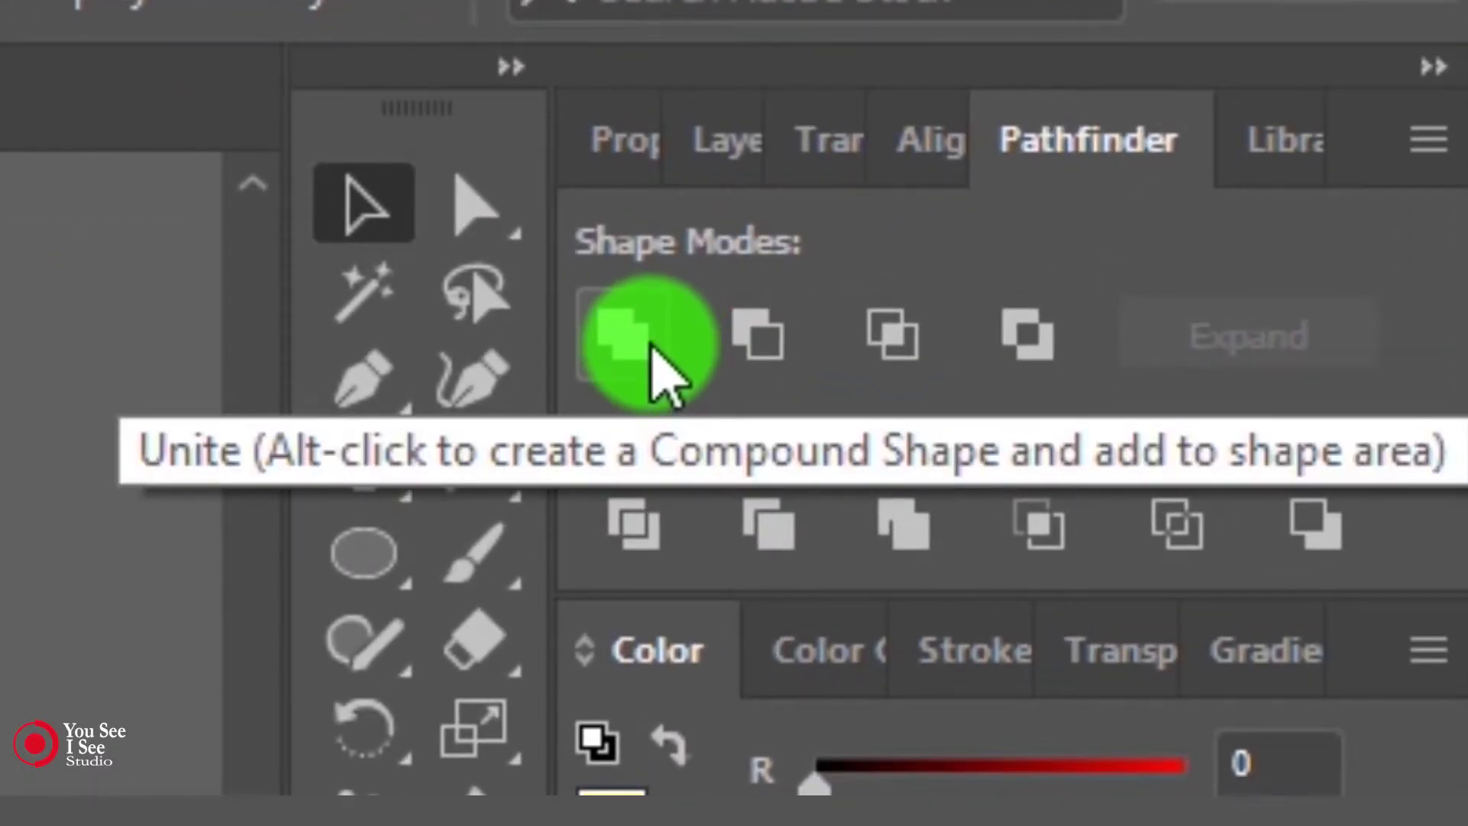
click(649, 341)
click(428, 163)
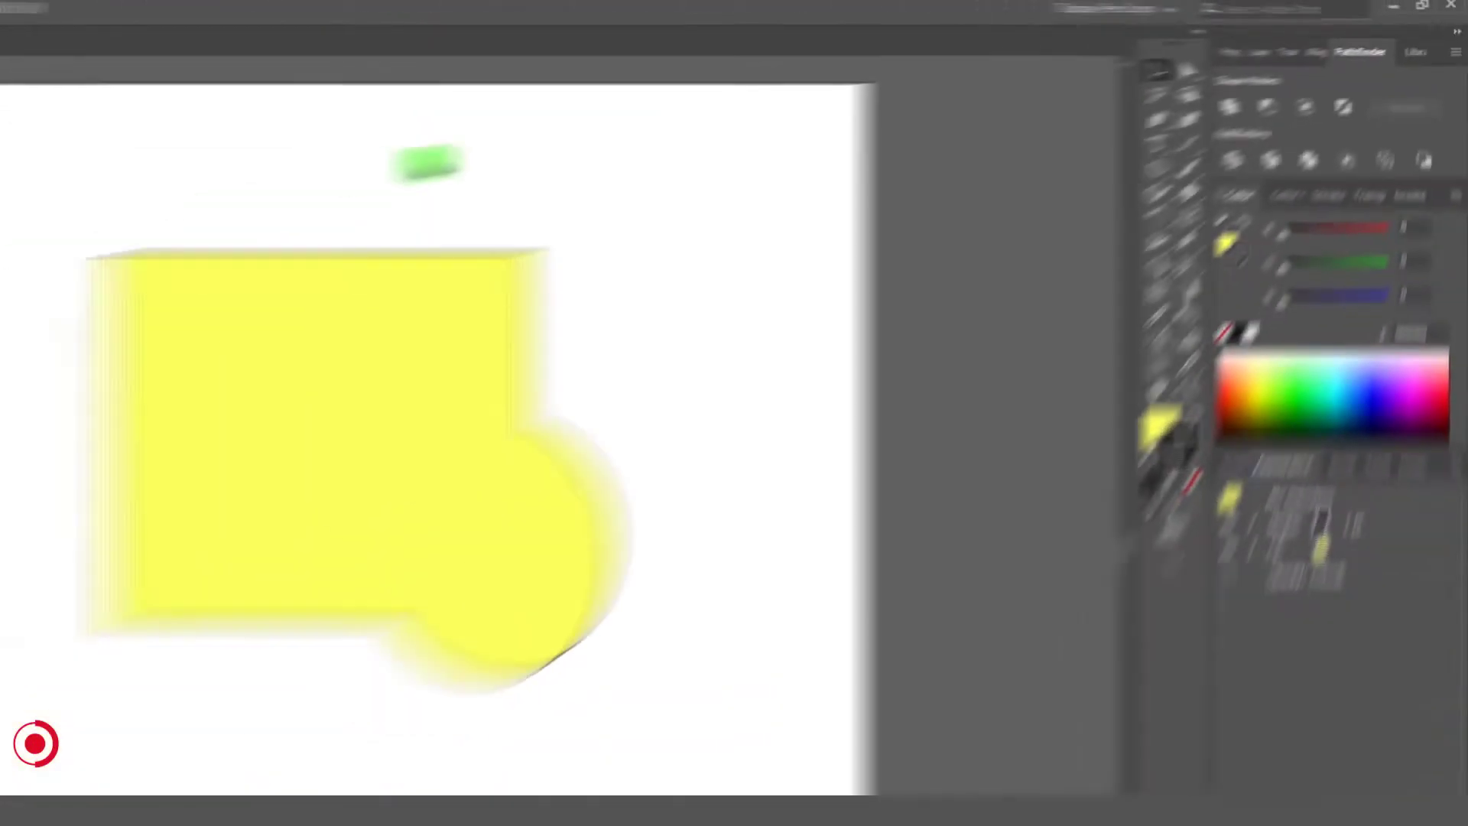
drag(425, 163, 534, 629)
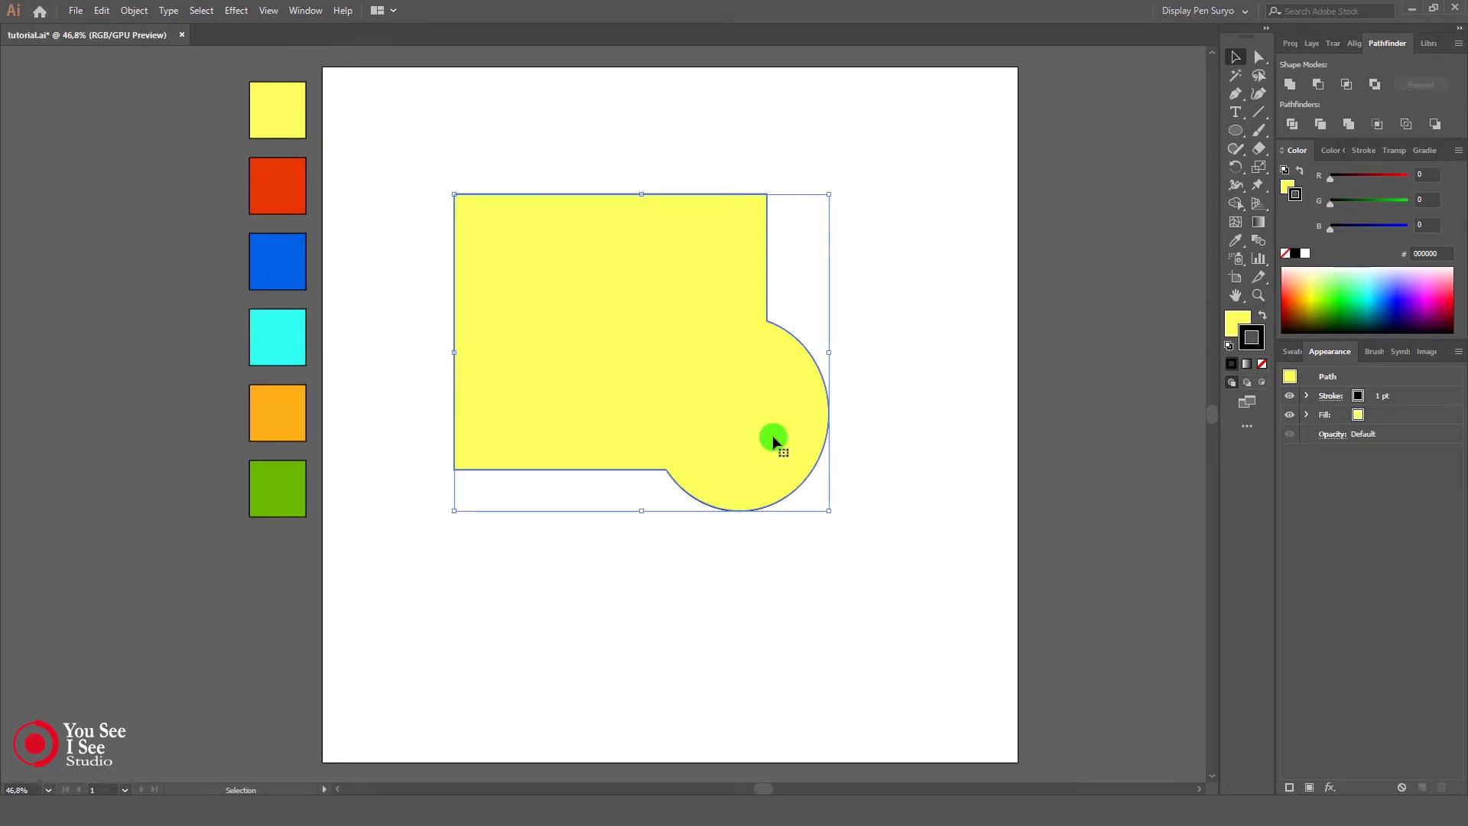
key(Delete)
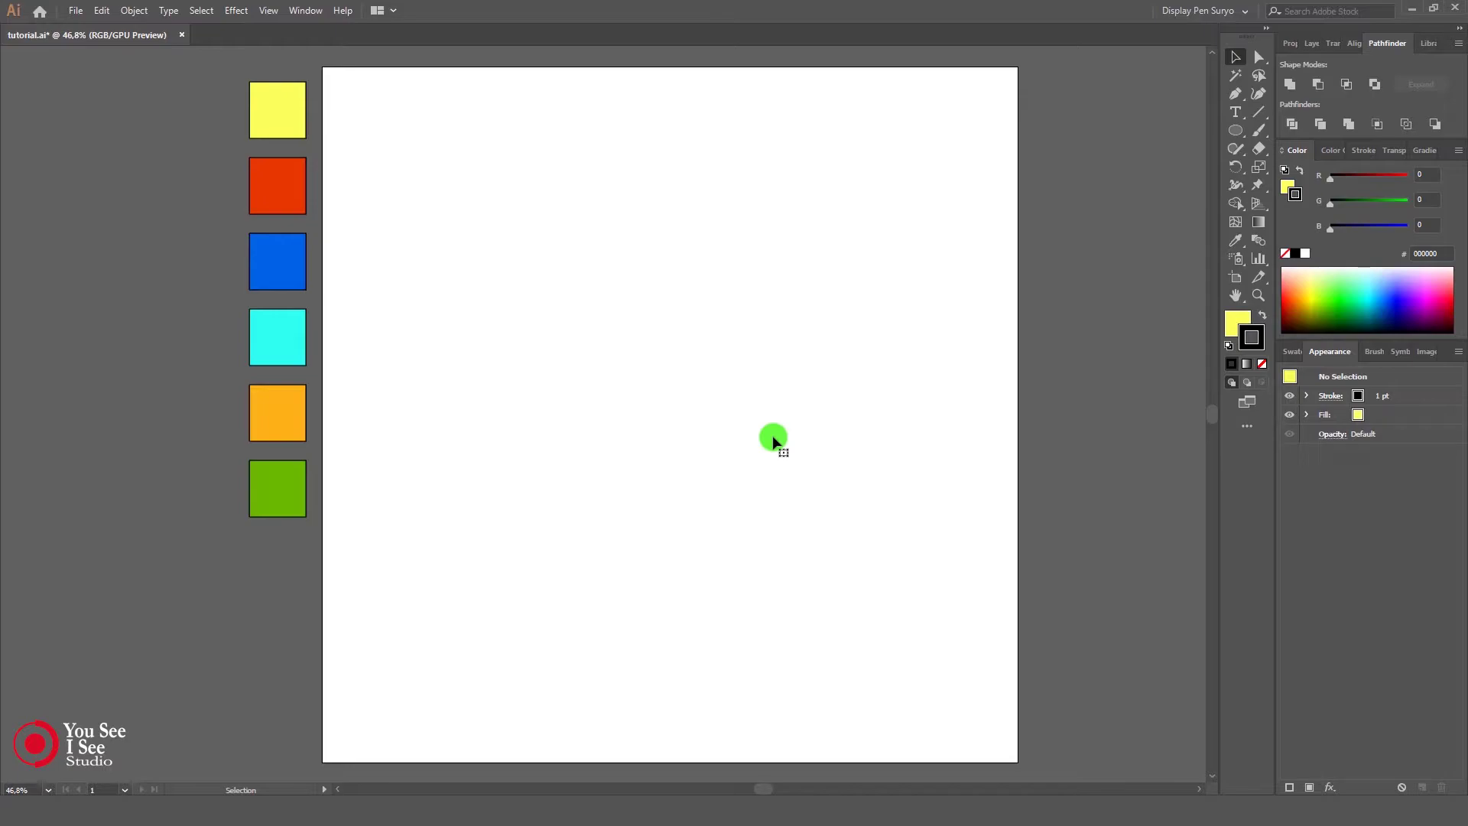
Step: Draw a yellow rectangle in the artboard's left half and a tall ellipse overlapping its upper-right corner
click(1237, 132)
click(1300, 131)
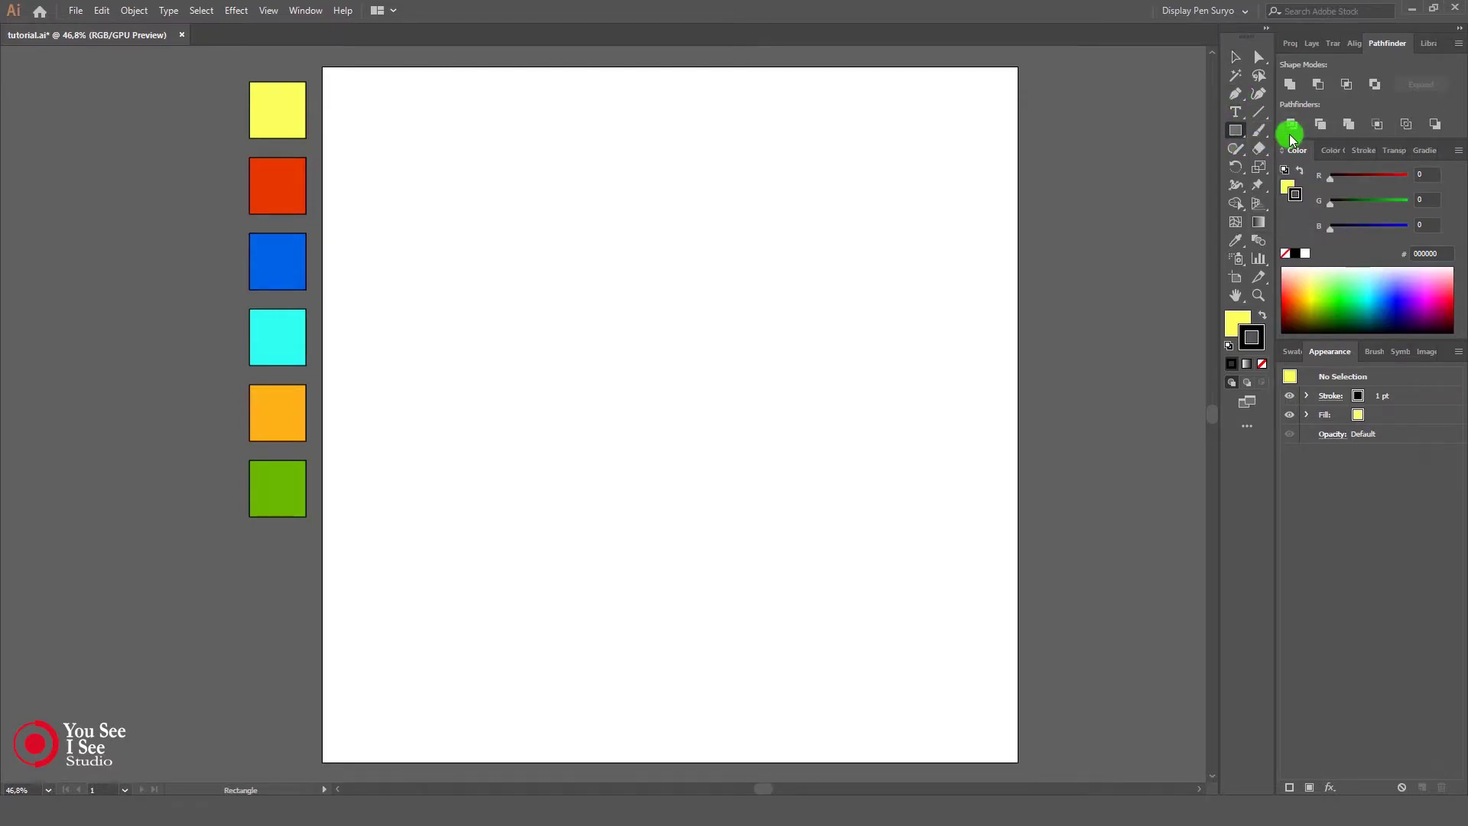
drag(396, 257, 653, 498)
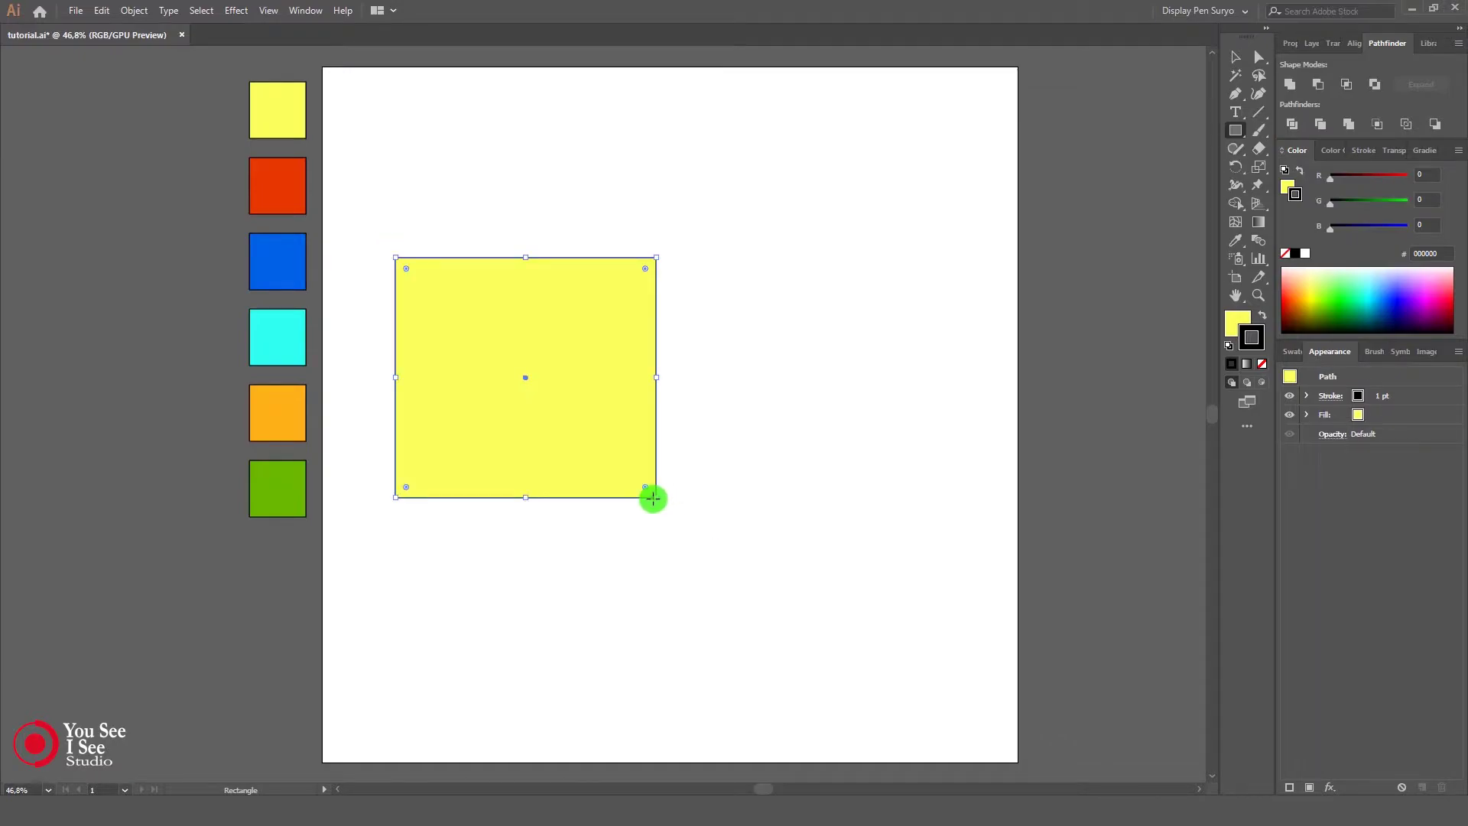
click(1236, 131)
click(1304, 167)
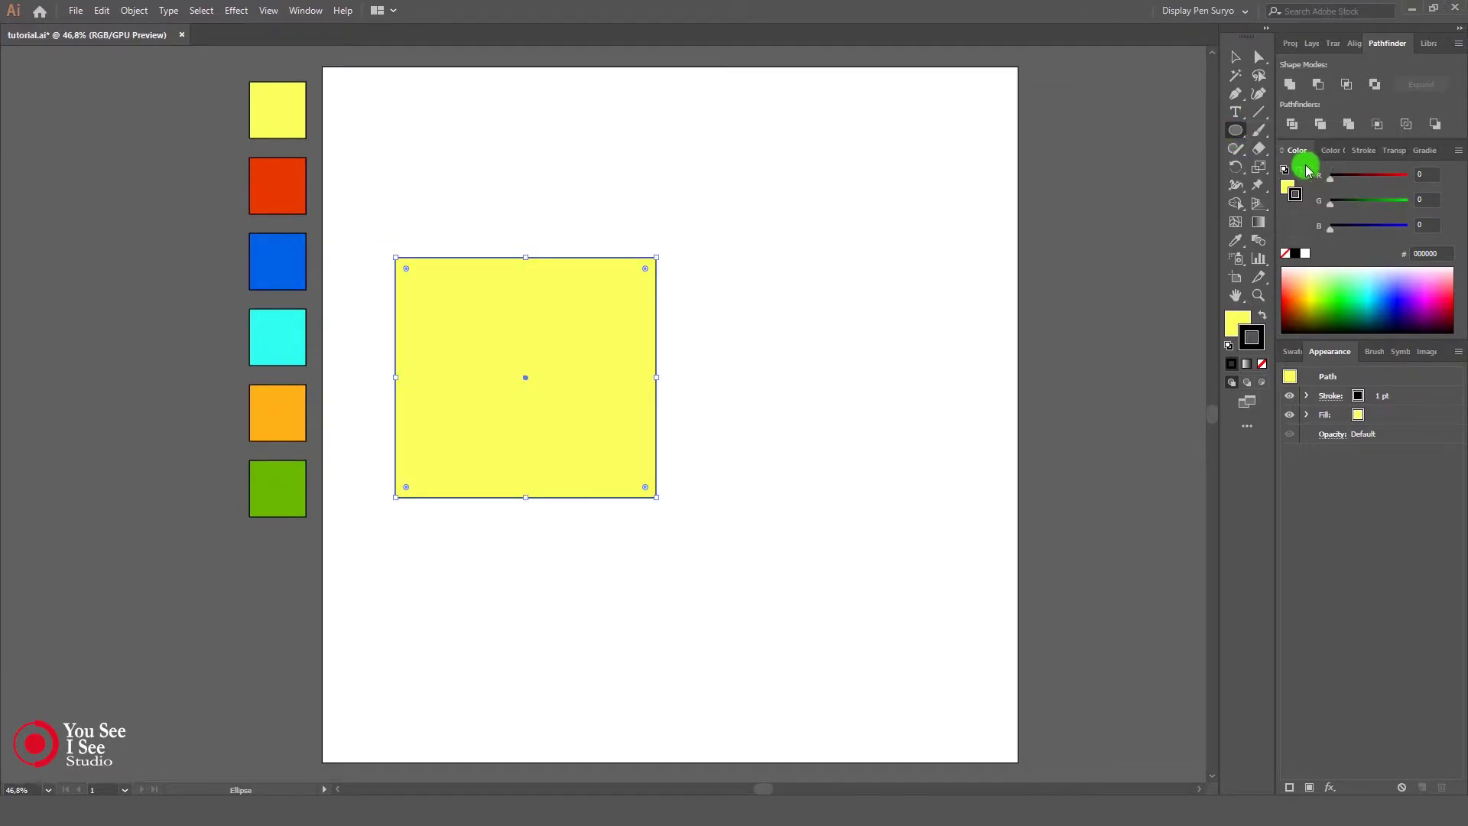
drag(623, 214, 847, 500)
Step: Move the ellipse over the rectangle's lower-right corner and fill it with the cyan swatch square's colour using the Eyedropper
click(1232, 58)
drag(786, 427, 705, 540)
click(1236, 239)
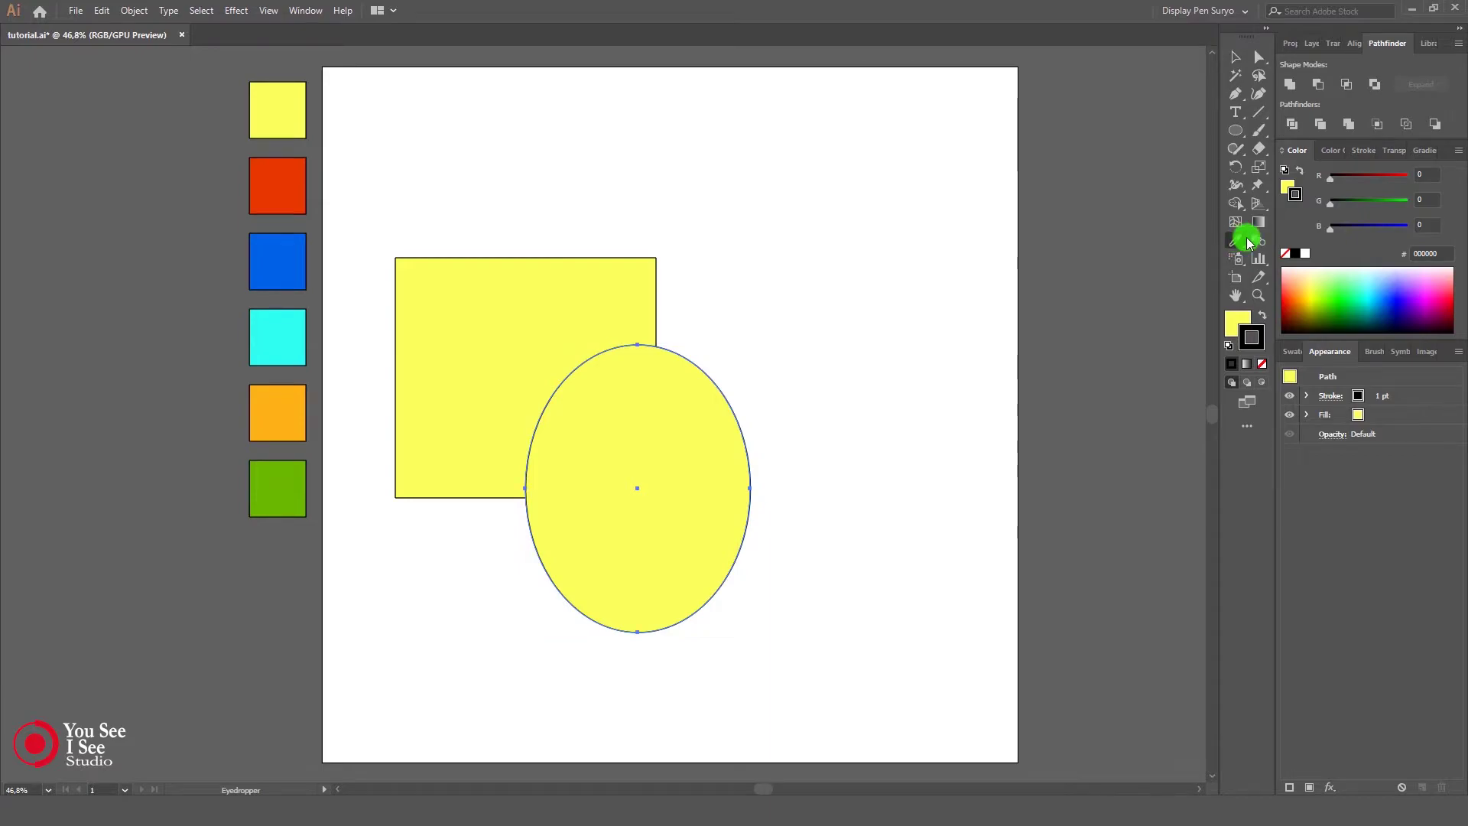
click(289, 335)
click(1235, 60)
click(848, 417)
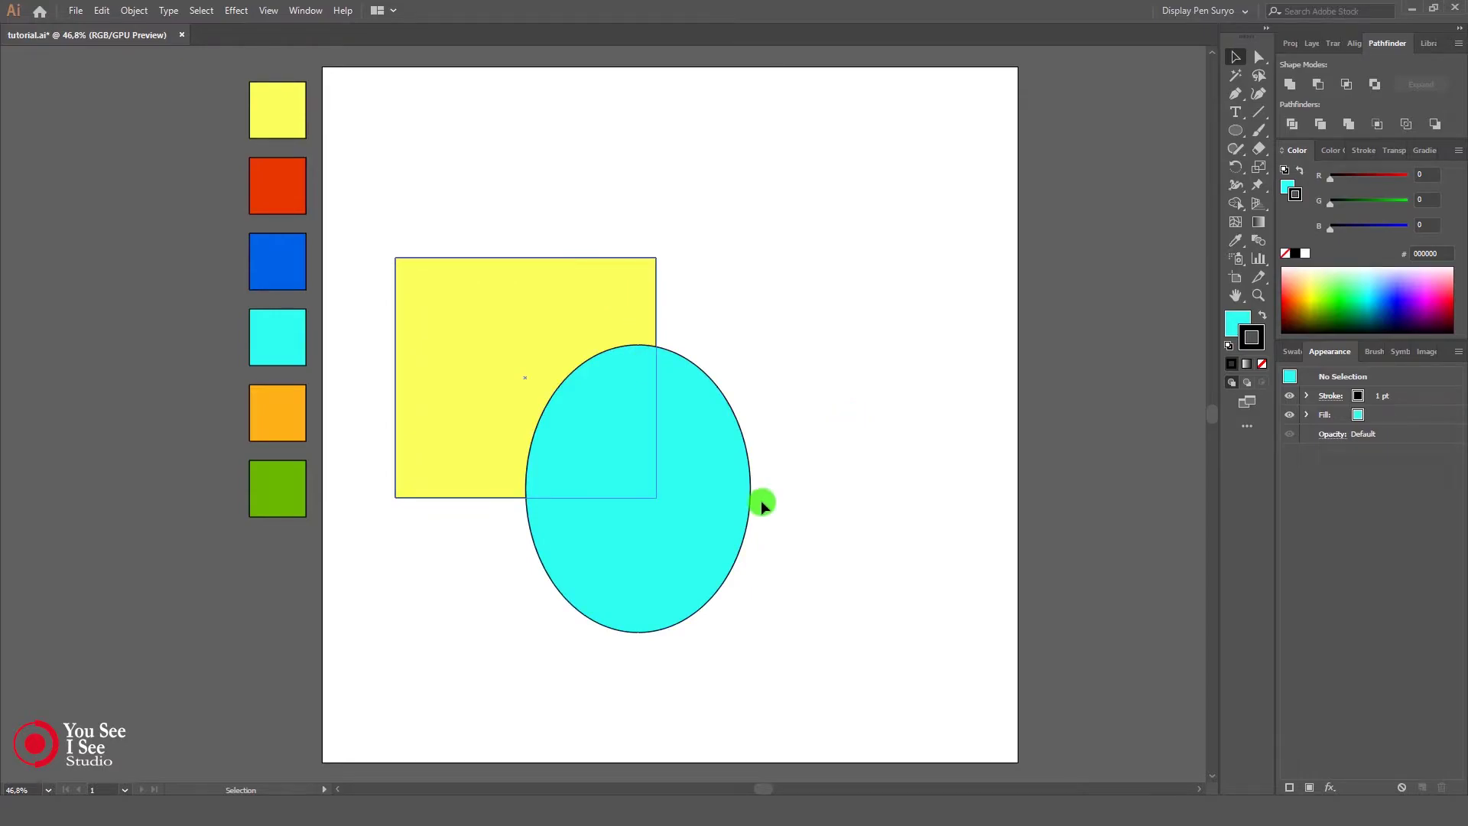
Step: Move the cyan ellipse up so it is vertically centred on the yellow rectangle's right edge
drag(717, 534, 737, 402)
click(883, 403)
drag(531, 192, 753, 474)
click(1022, 383)
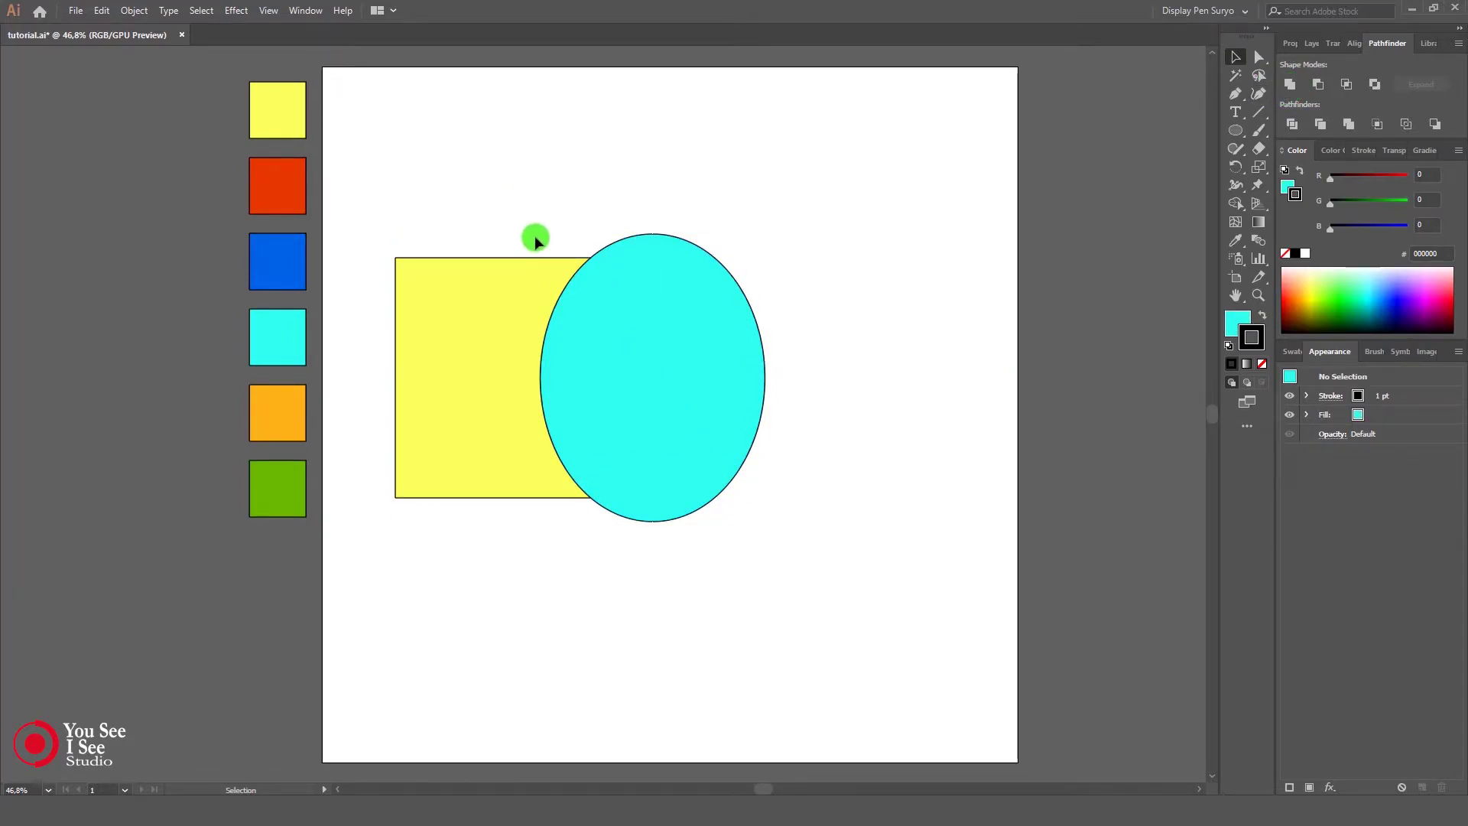
Step: Unite the yellow rectangle with the cyan ellipse in front of it, and undo the unite
drag(530, 203, 596, 402)
drag(629, 534, 634, 536)
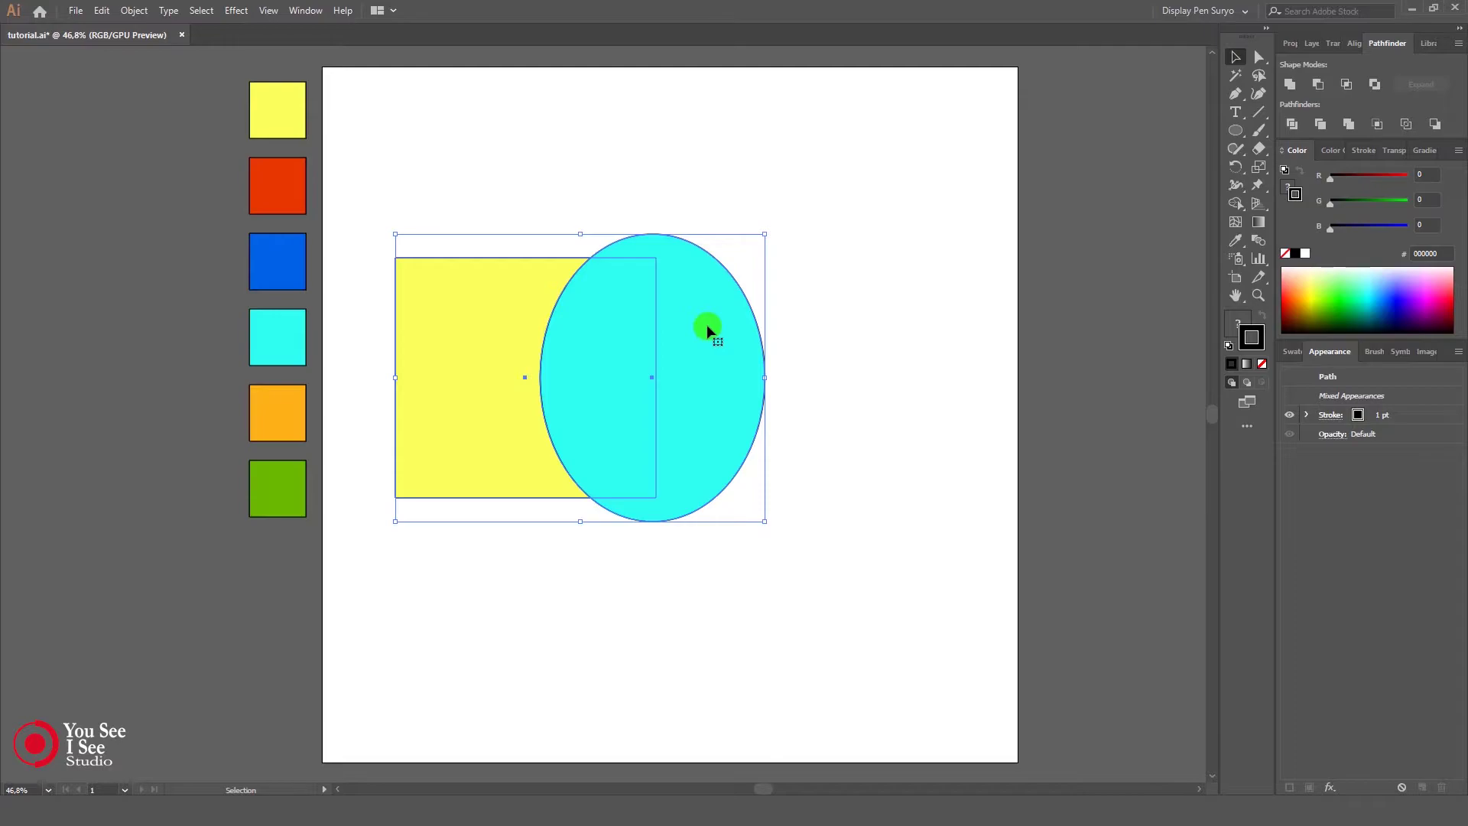
click(1289, 87)
click(1034, 293)
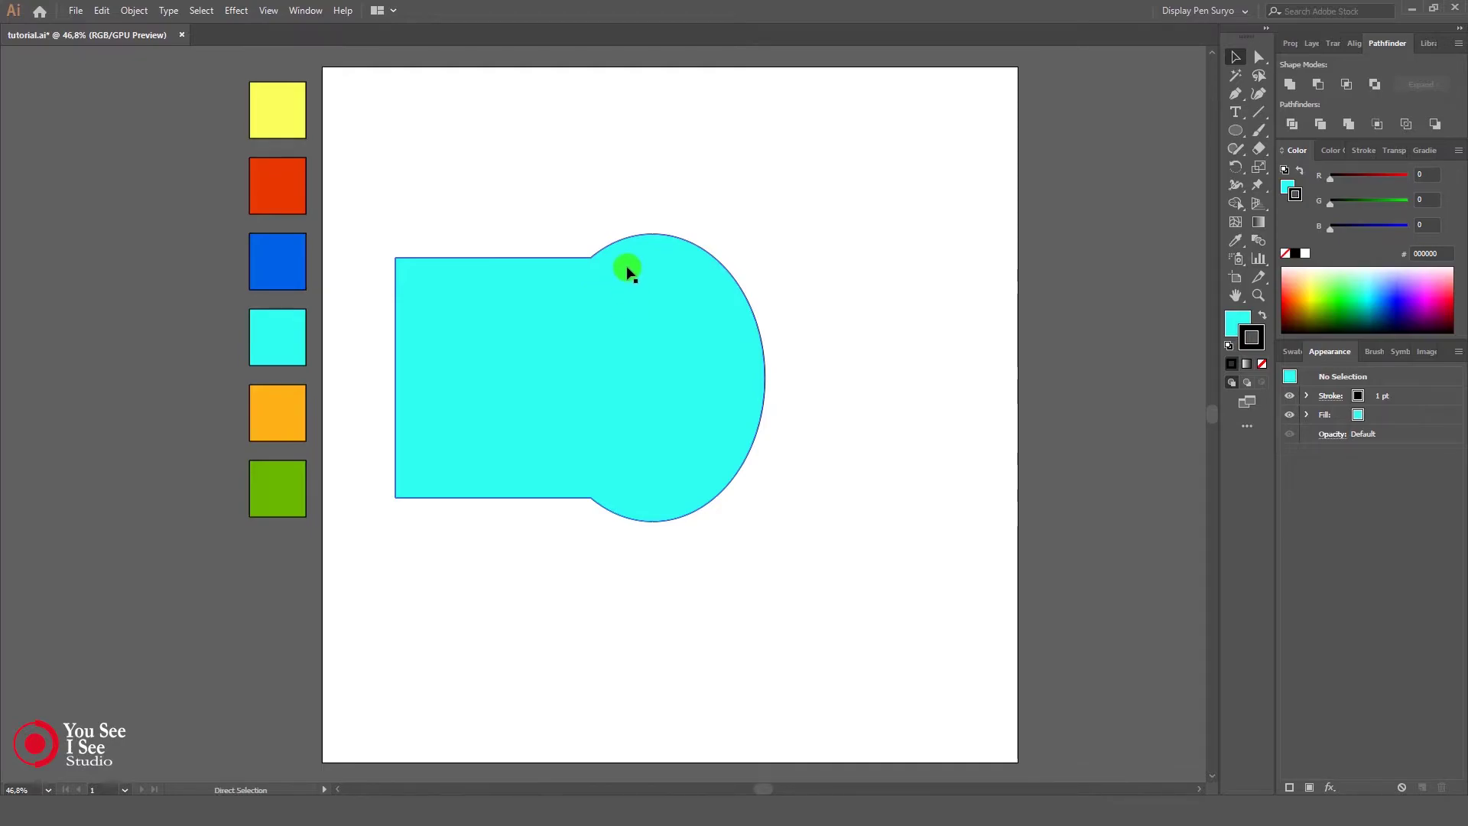
key(ctrl+z)
click(845, 328)
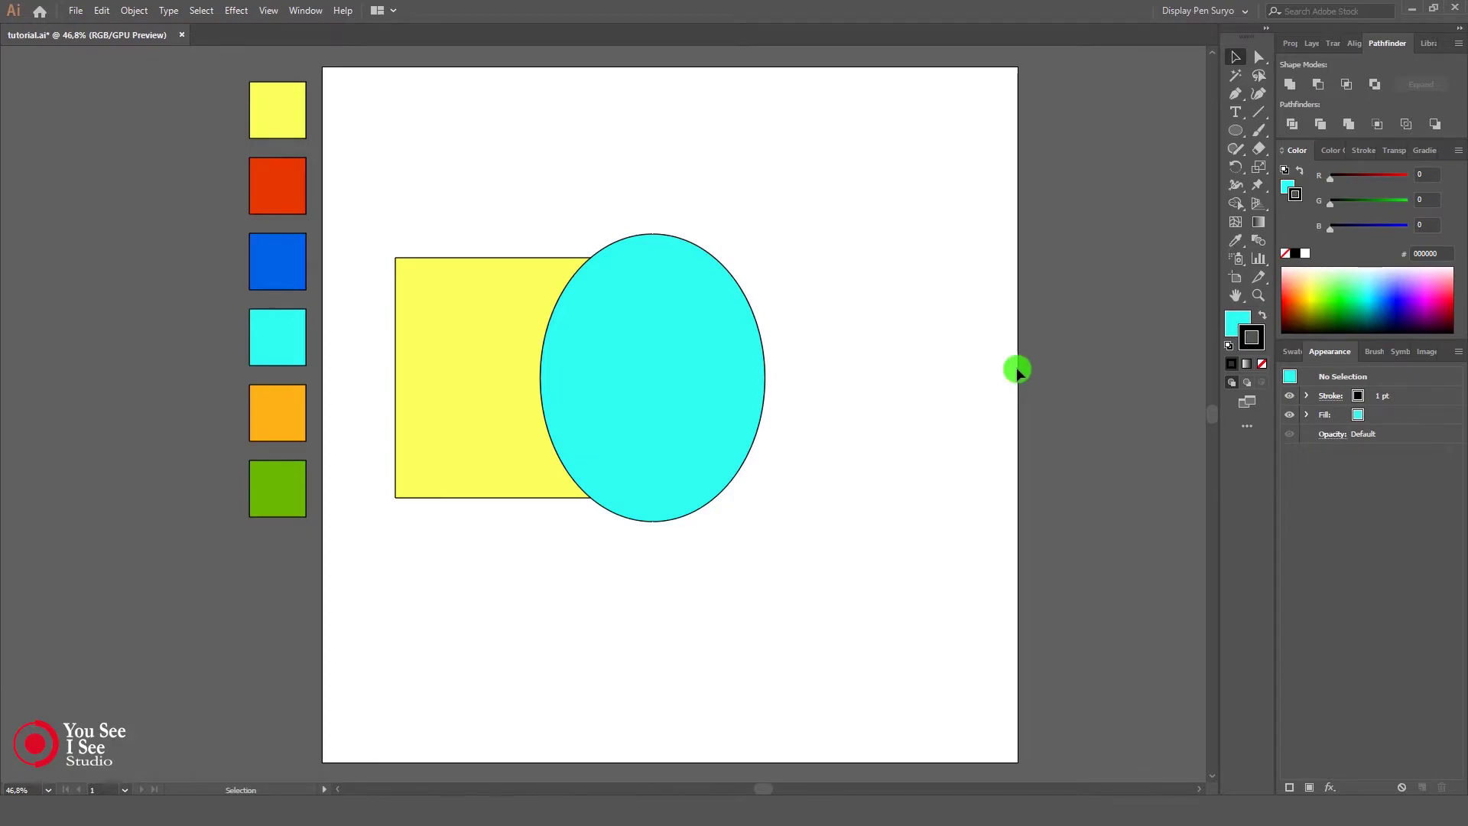
Step: Shift the cyan ellipse slightly left, try uniting it with the yellow rectangle again, and undo the unite
drag(713, 393, 699, 397)
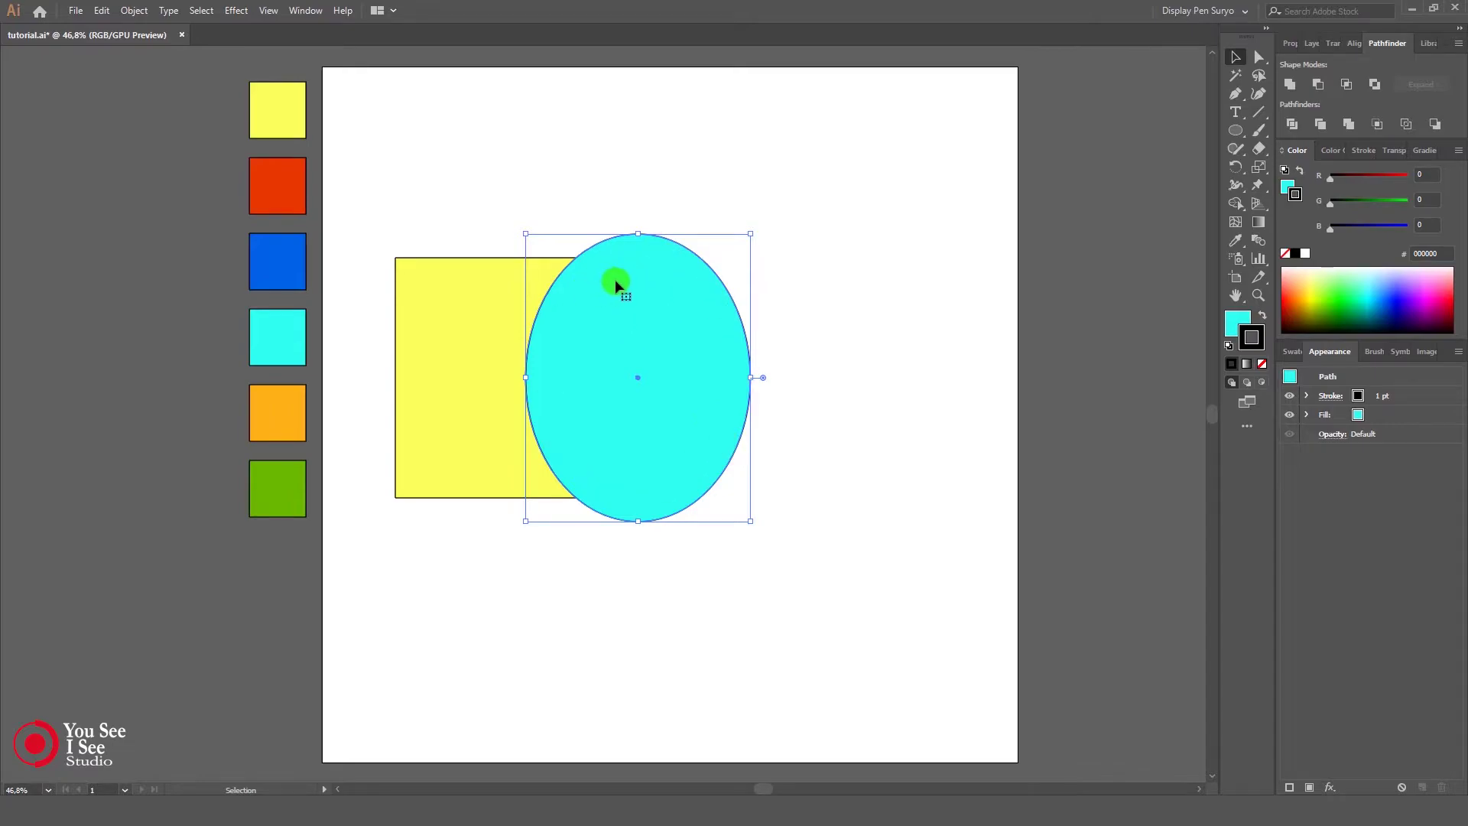
drag(480, 213, 626, 462)
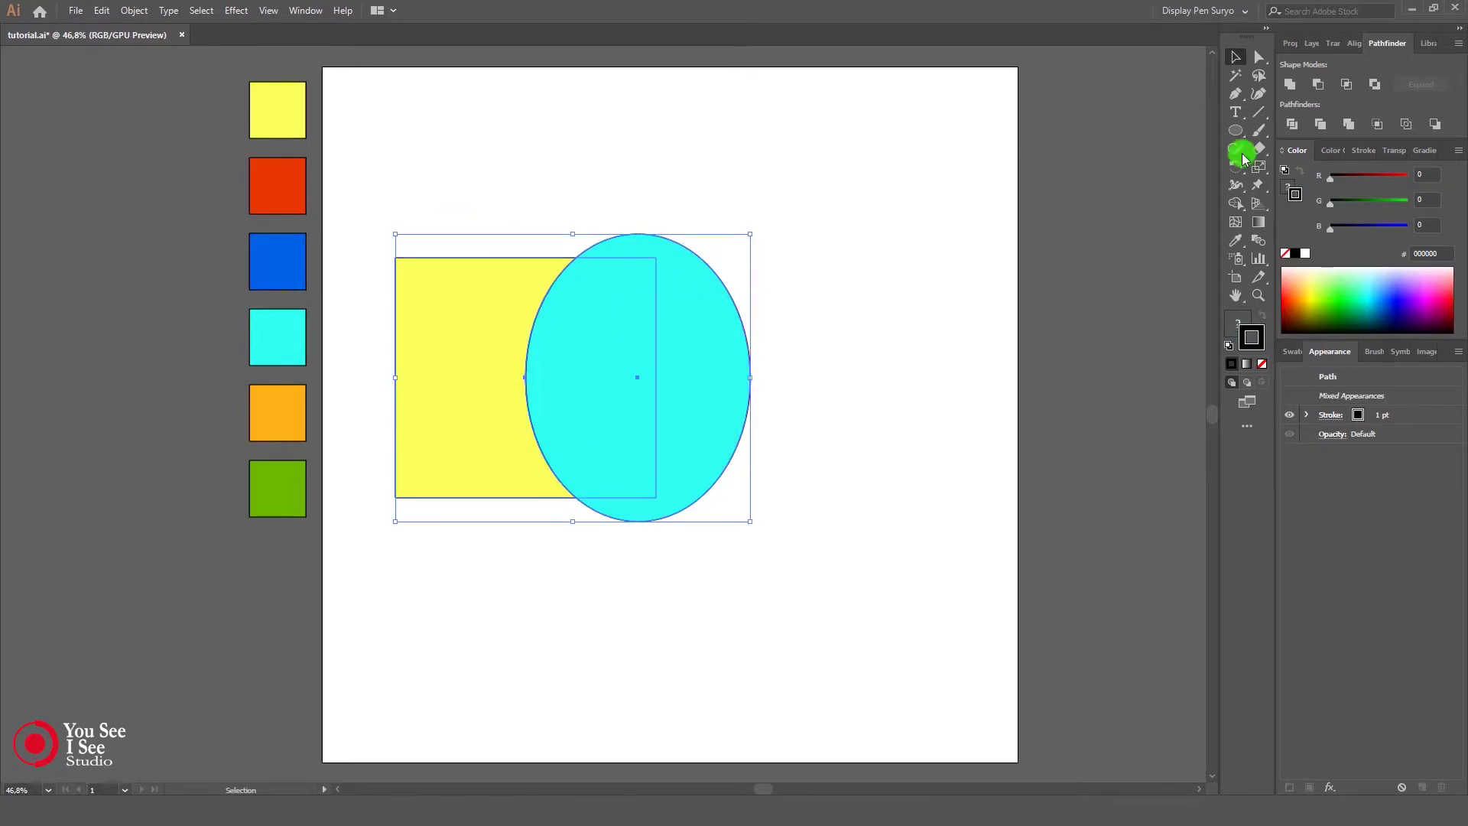
click(1289, 87)
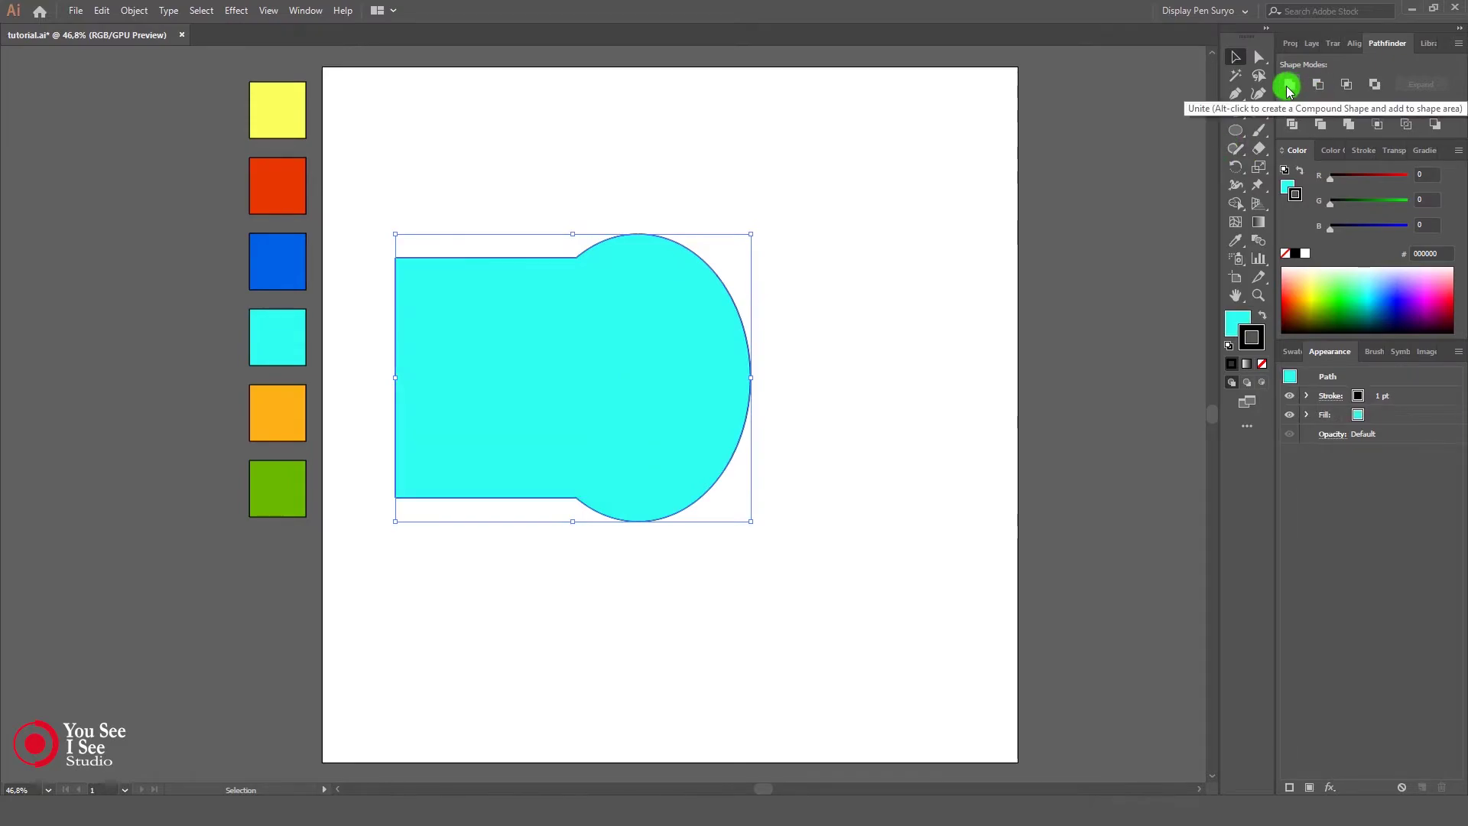
click(899, 390)
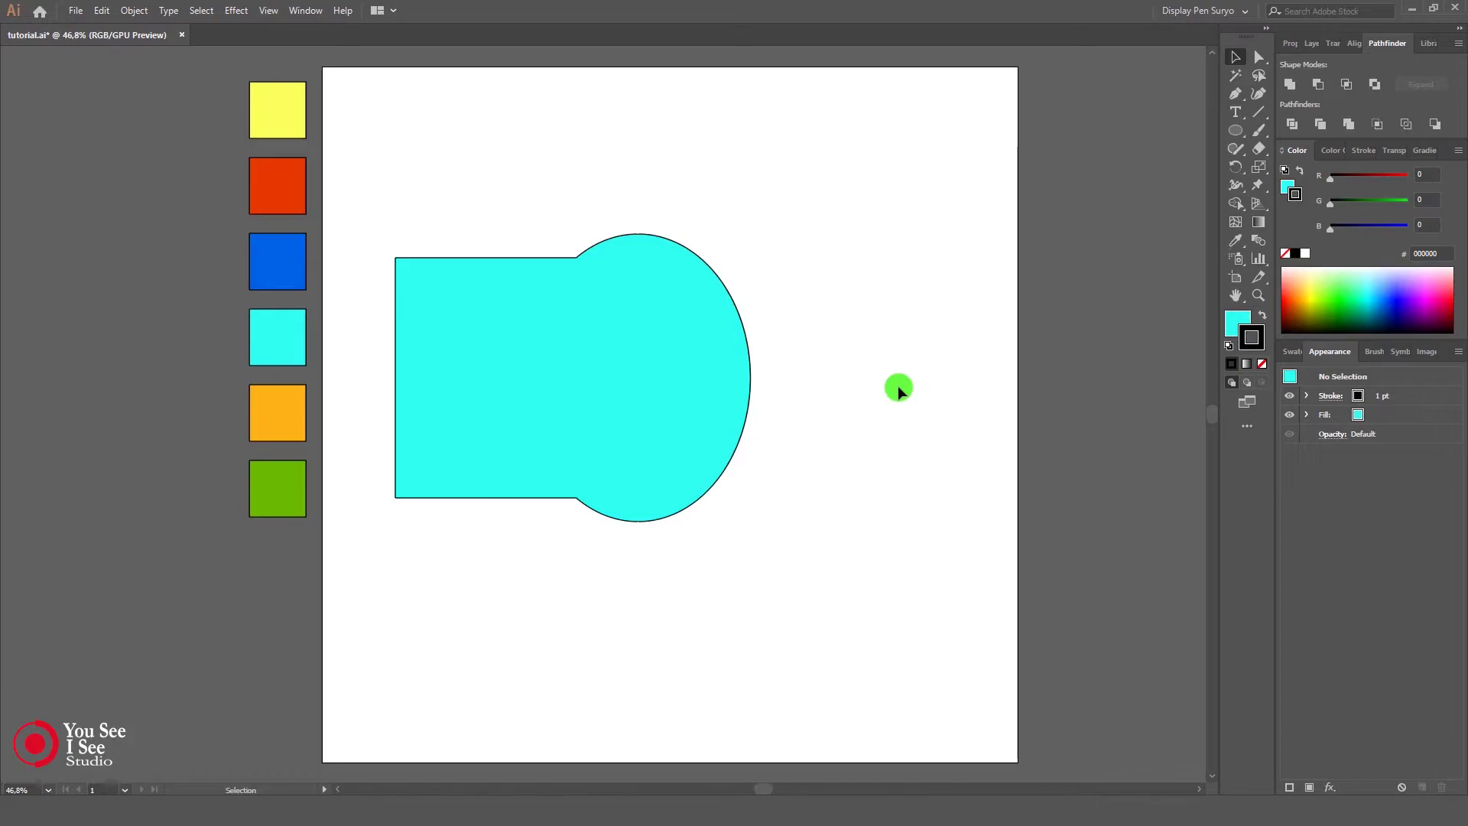
key(ctrl+z)
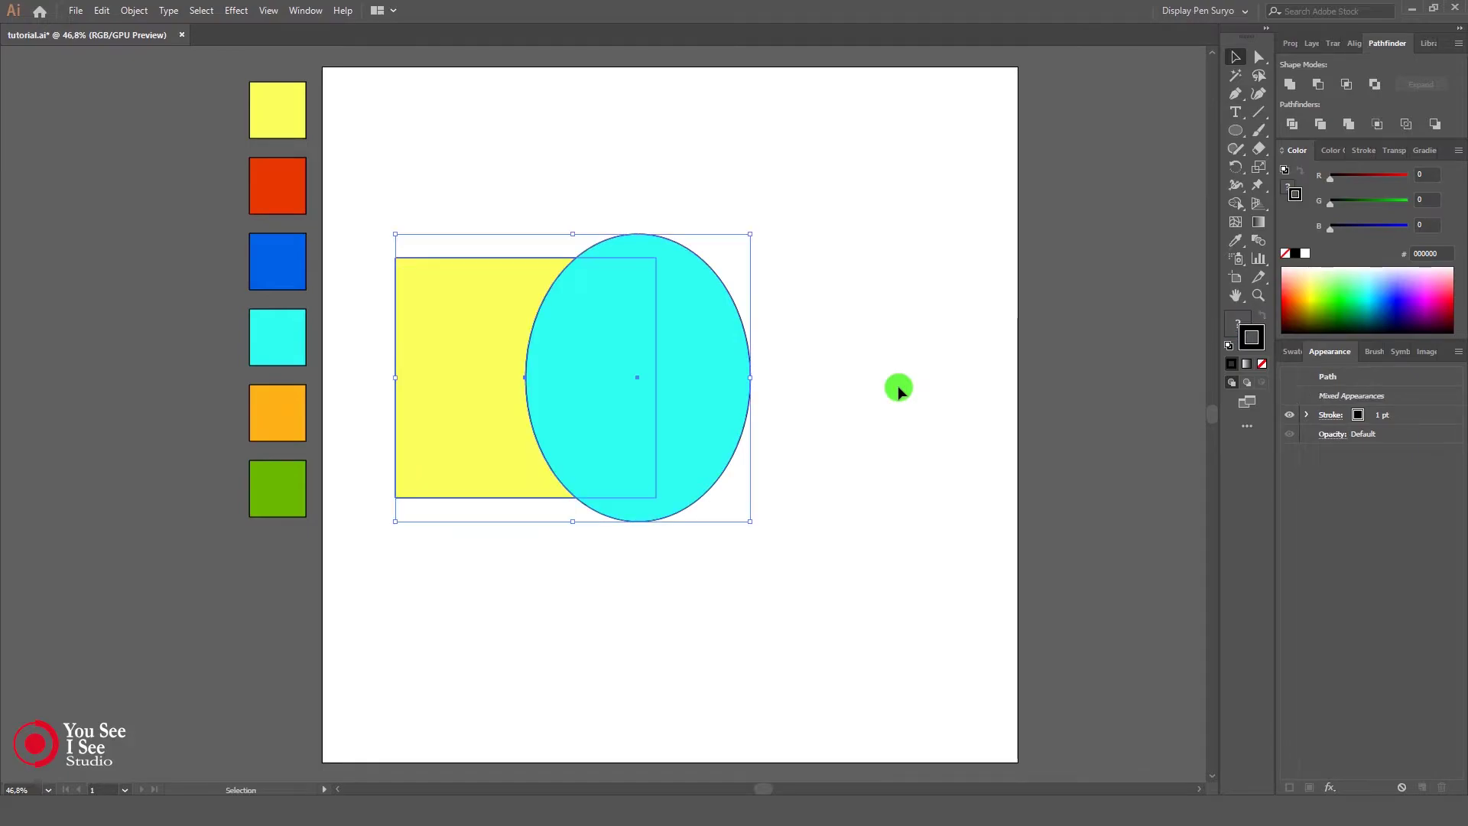
click(827, 336)
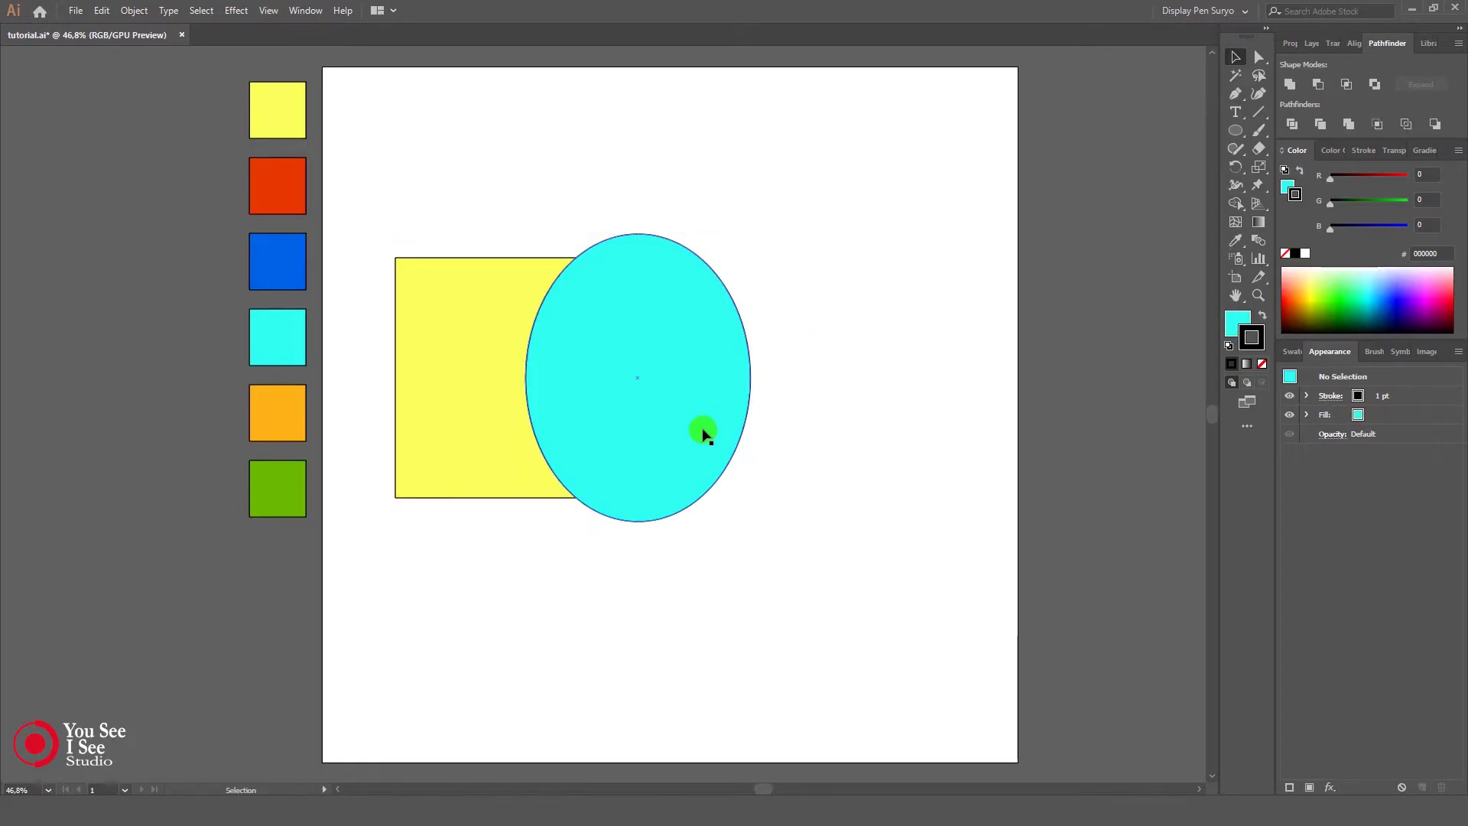
Step: Shift the cyan ellipse slightly up and left, and bring the yellow rectangle to the front of it
drag(702, 430, 682, 406)
click(820, 364)
click(491, 282)
right_click(503, 308)
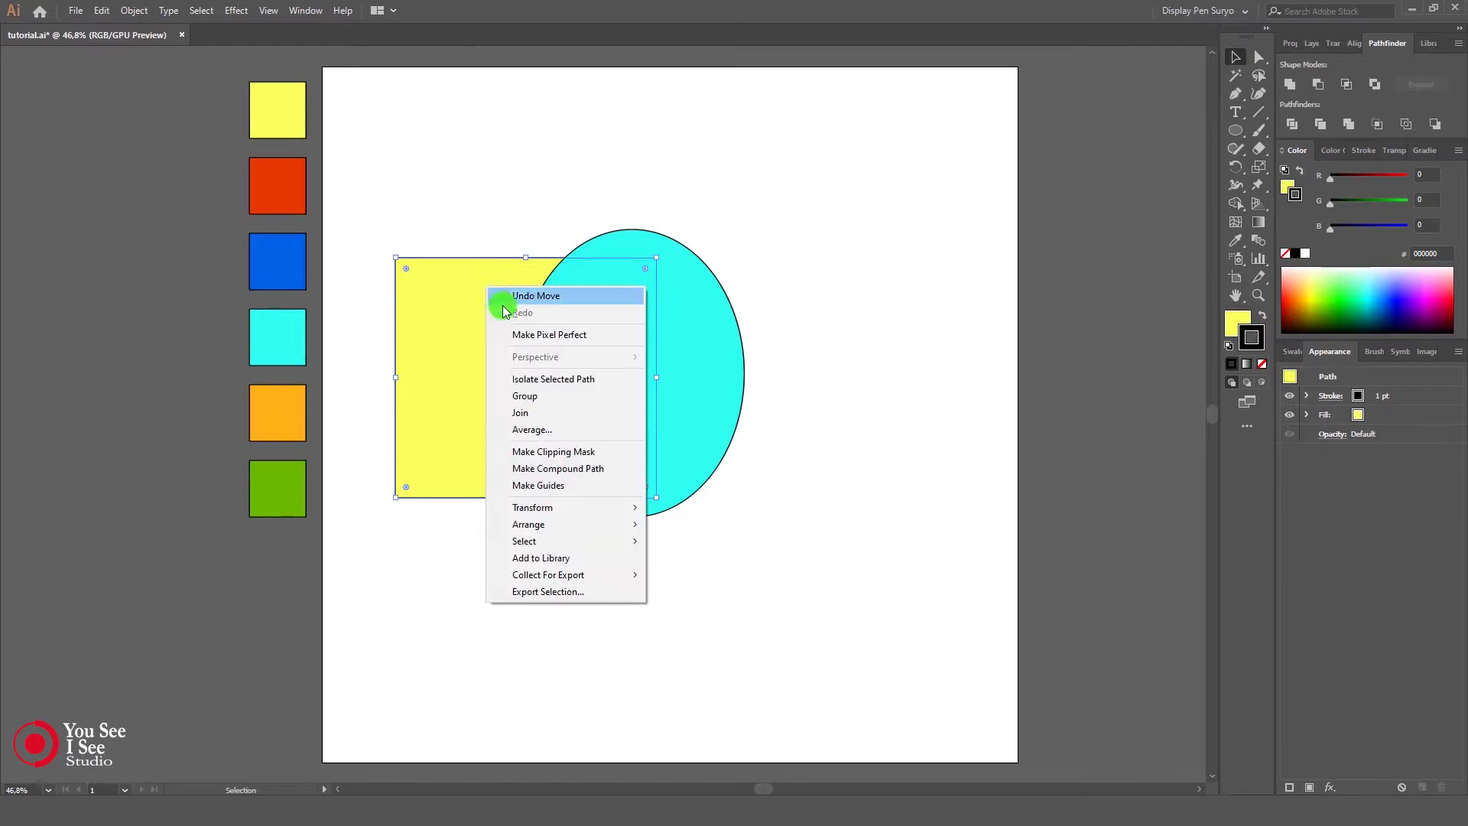
mouse_move(620, 524)
click(745, 525)
Step: Unite the cyan ellipse with the yellow rectangle in front of it, and undo the unite
drag(552, 196, 749, 507)
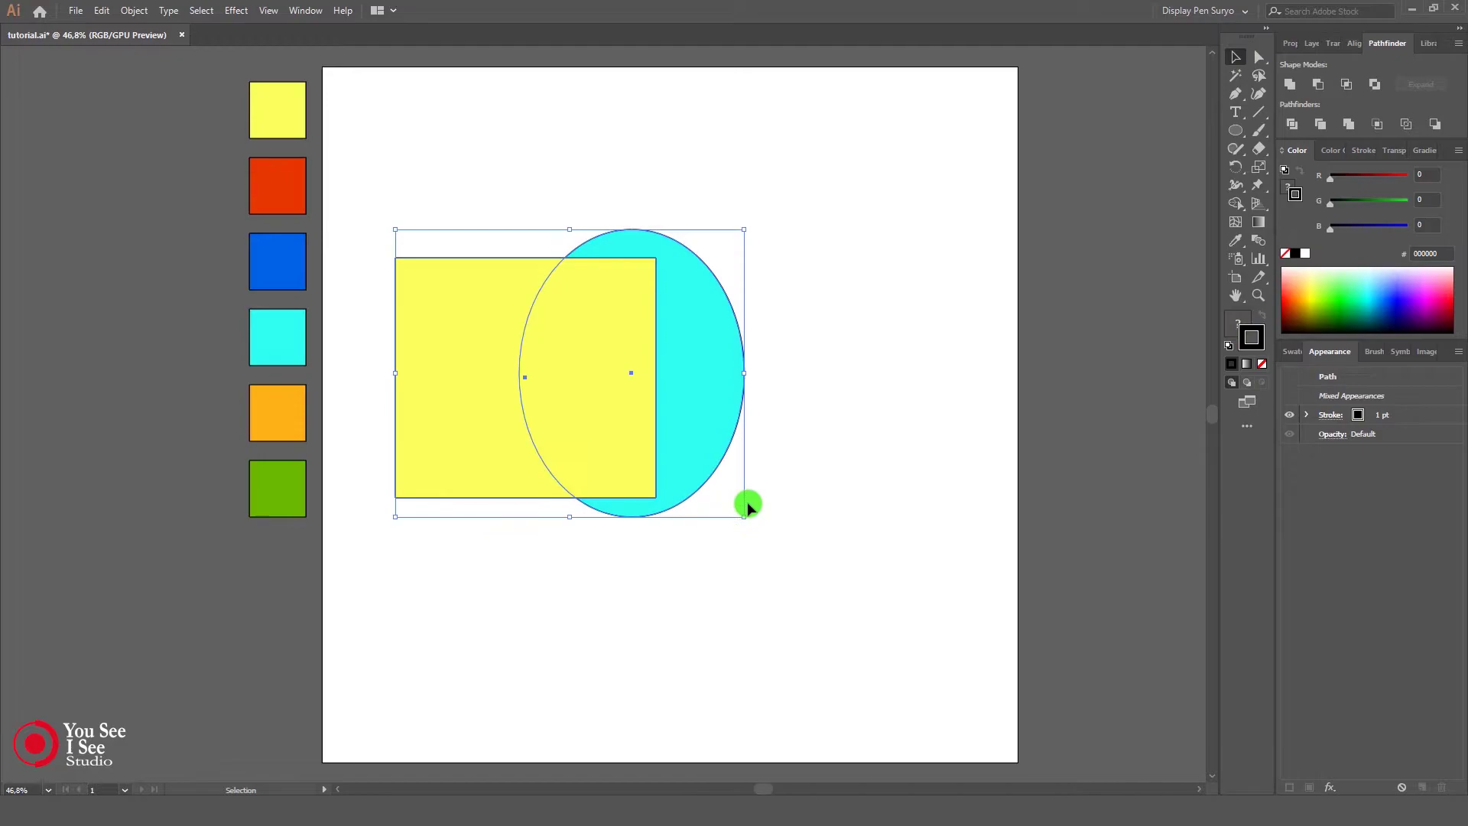
click(1290, 84)
click(902, 516)
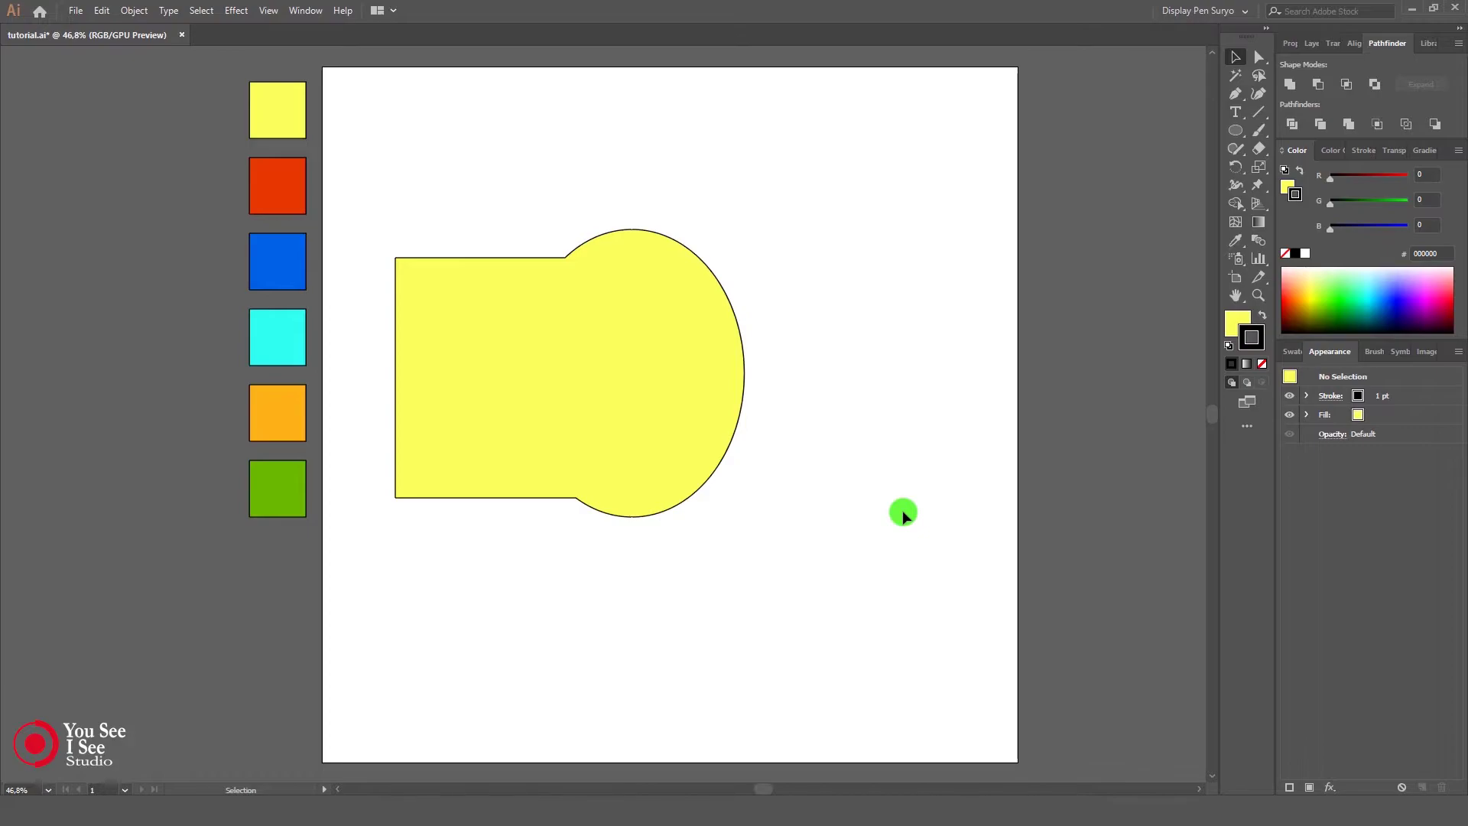
key(ctrl+z)
click(785, 368)
Step: Move the cyan ellipse down so it sits behind the yellow rectangle's lower-right corner
drag(704, 371, 696, 509)
click(818, 474)
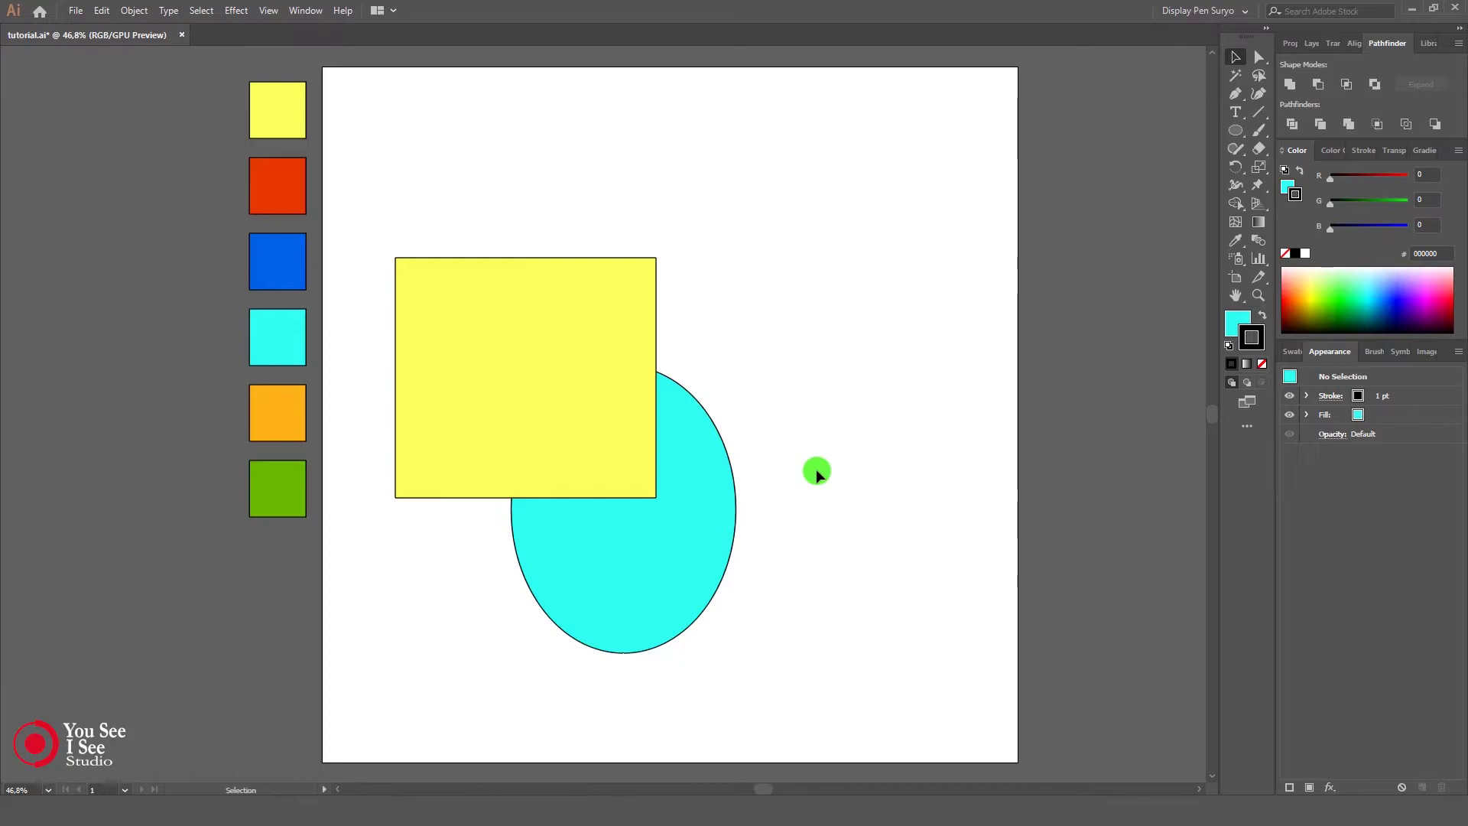
Step: Draw a rounded rectangle over the yellow rectangle's upper-right corner and fill it with the red swatch square's colour
click(1242, 131)
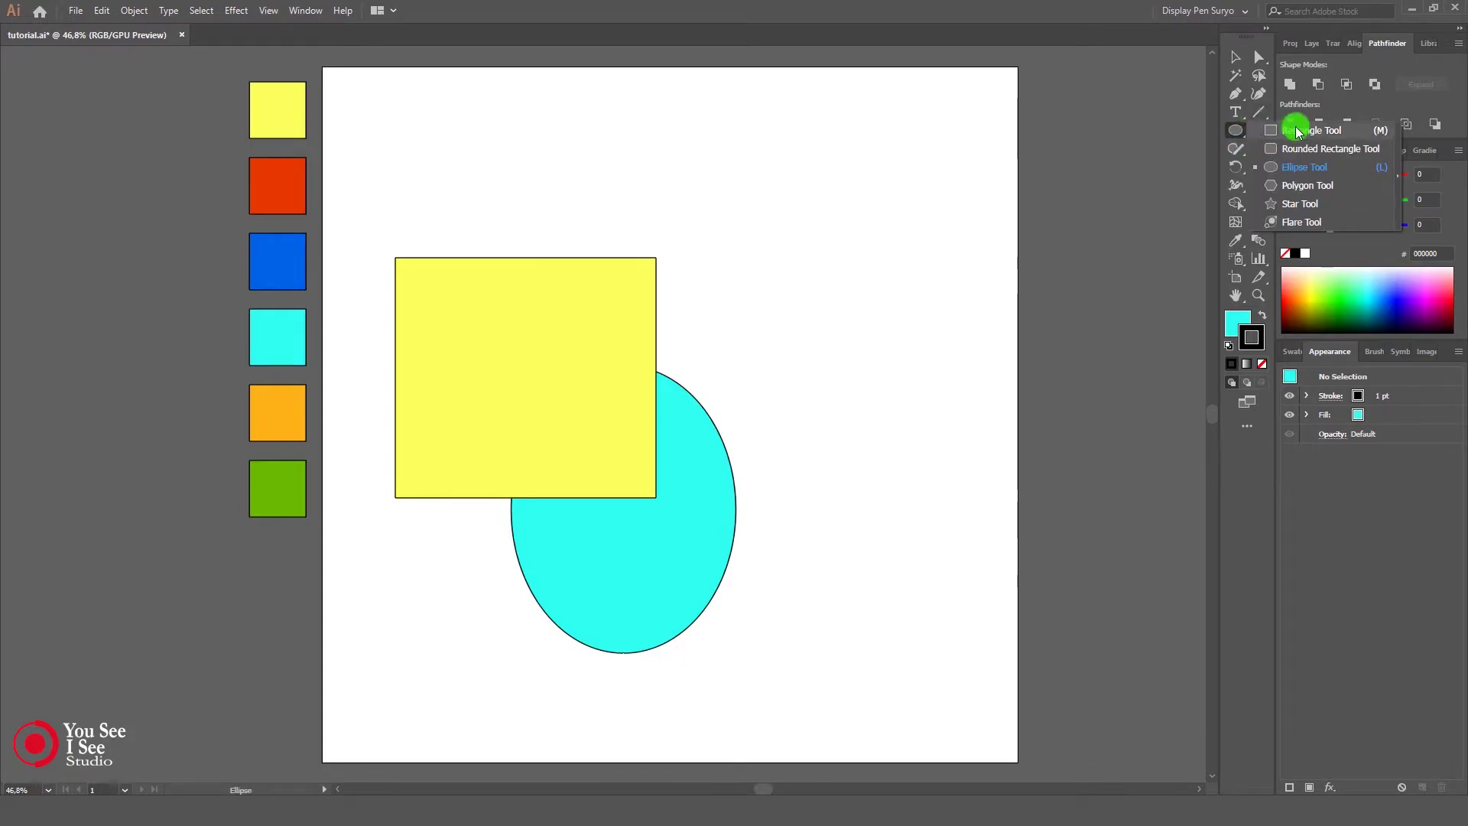
click(1327, 149)
drag(577, 192, 811, 327)
click(1239, 241)
click(292, 197)
click(1231, 67)
click(879, 326)
Step: Move the red rounded rectangle down and slightly left so it overlaps both the yellow rectangle and the cyan ellipse
click(789, 279)
drag(798, 202, 829, 235)
click(861, 236)
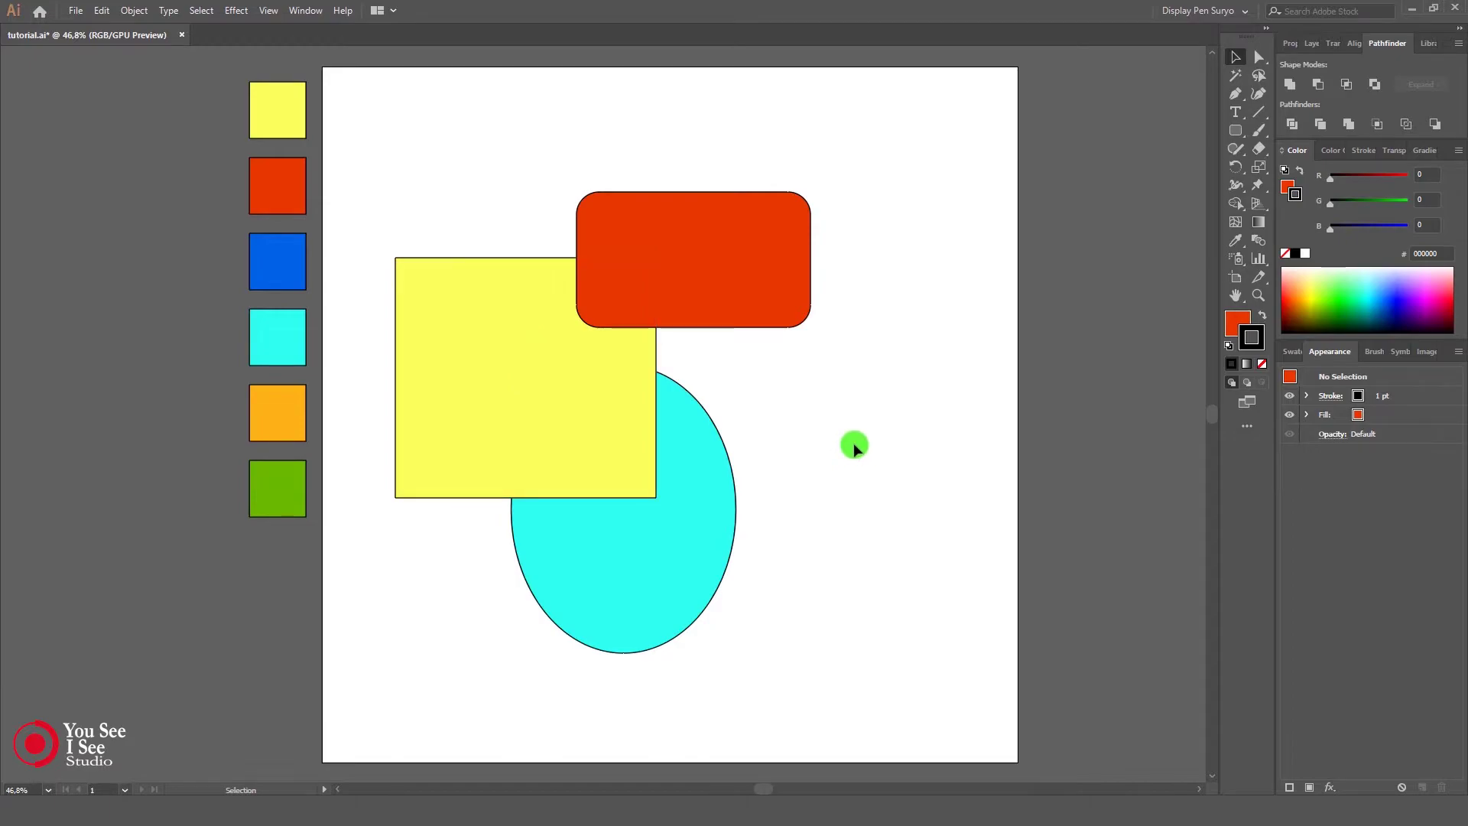
drag(757, 282, 733, 357)
click(874, 425)
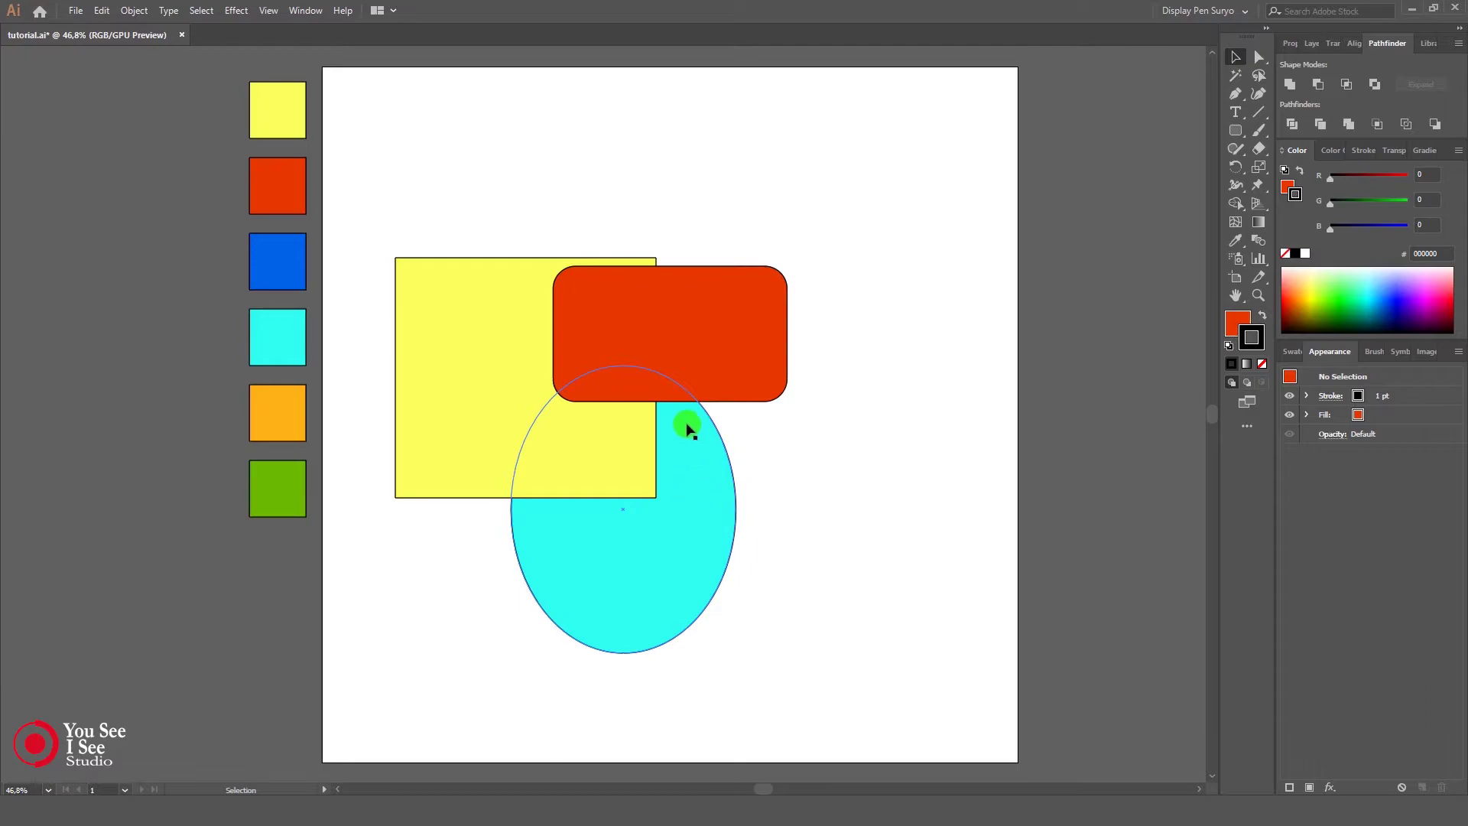
Step: Unite the yellow rectangle, cyan ellipse and red rounded rectangle, and undo the unite
drag(547, 158, 711, 665)
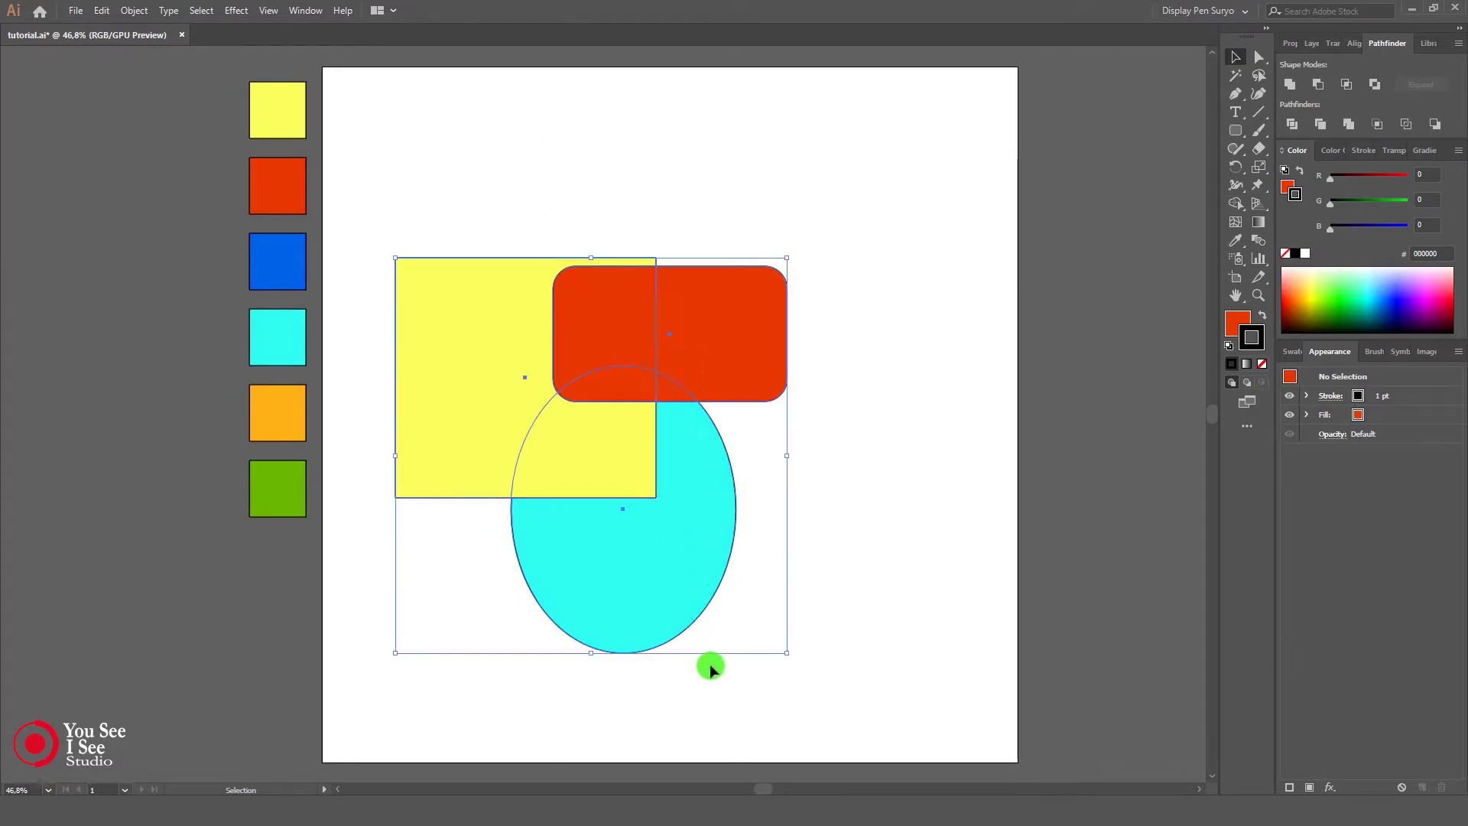
click(1289, 89)
click(891, 486)
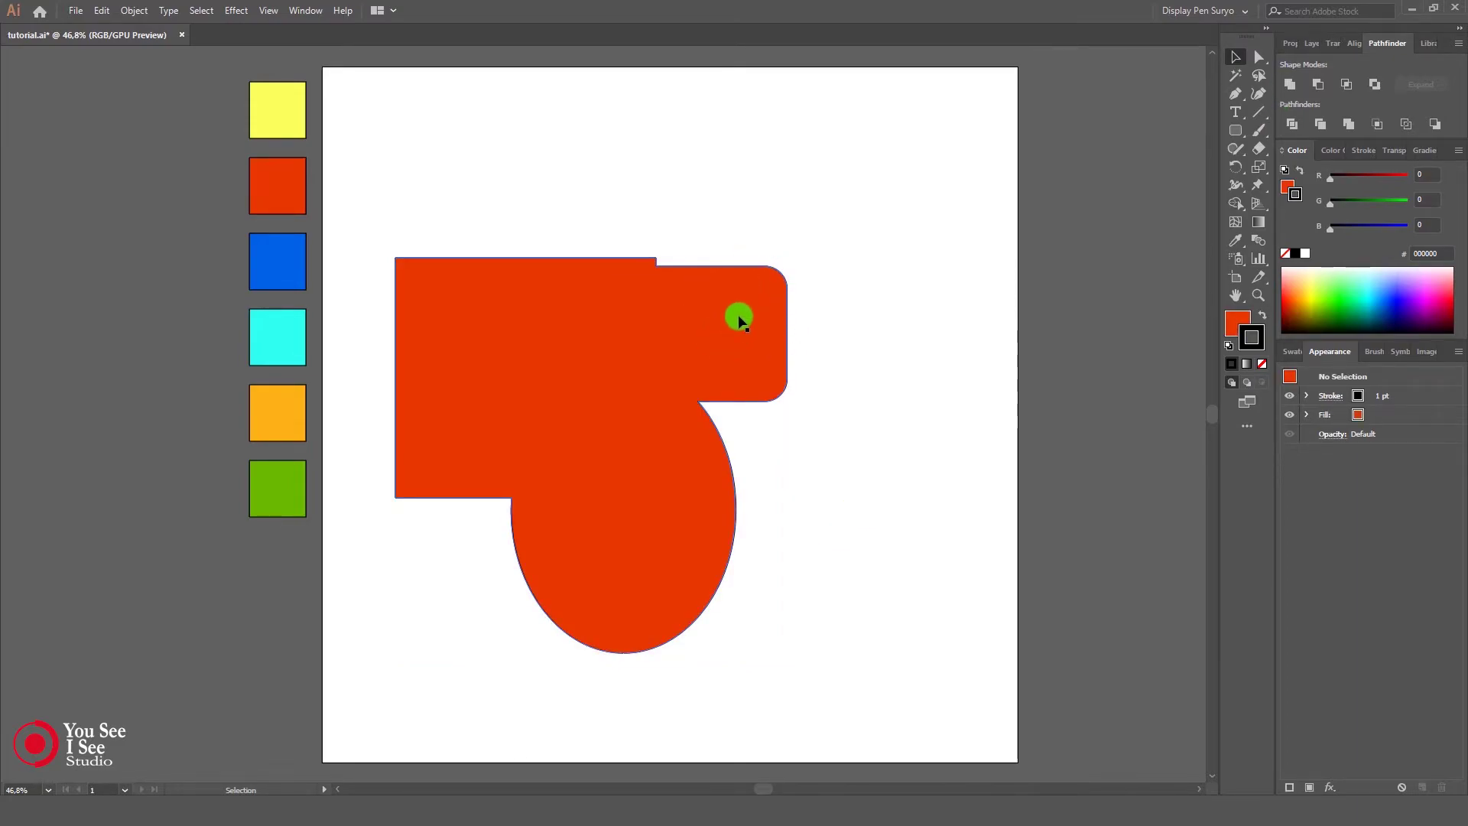
key(ctrl+z)
click(876, 421)
Step: Draw a tall narrow ellipse across the yellow rectangle's left edge and fill it with the orange swatch square's colour
click(1236, 131)
drag(1237, 134, 1296, 163)
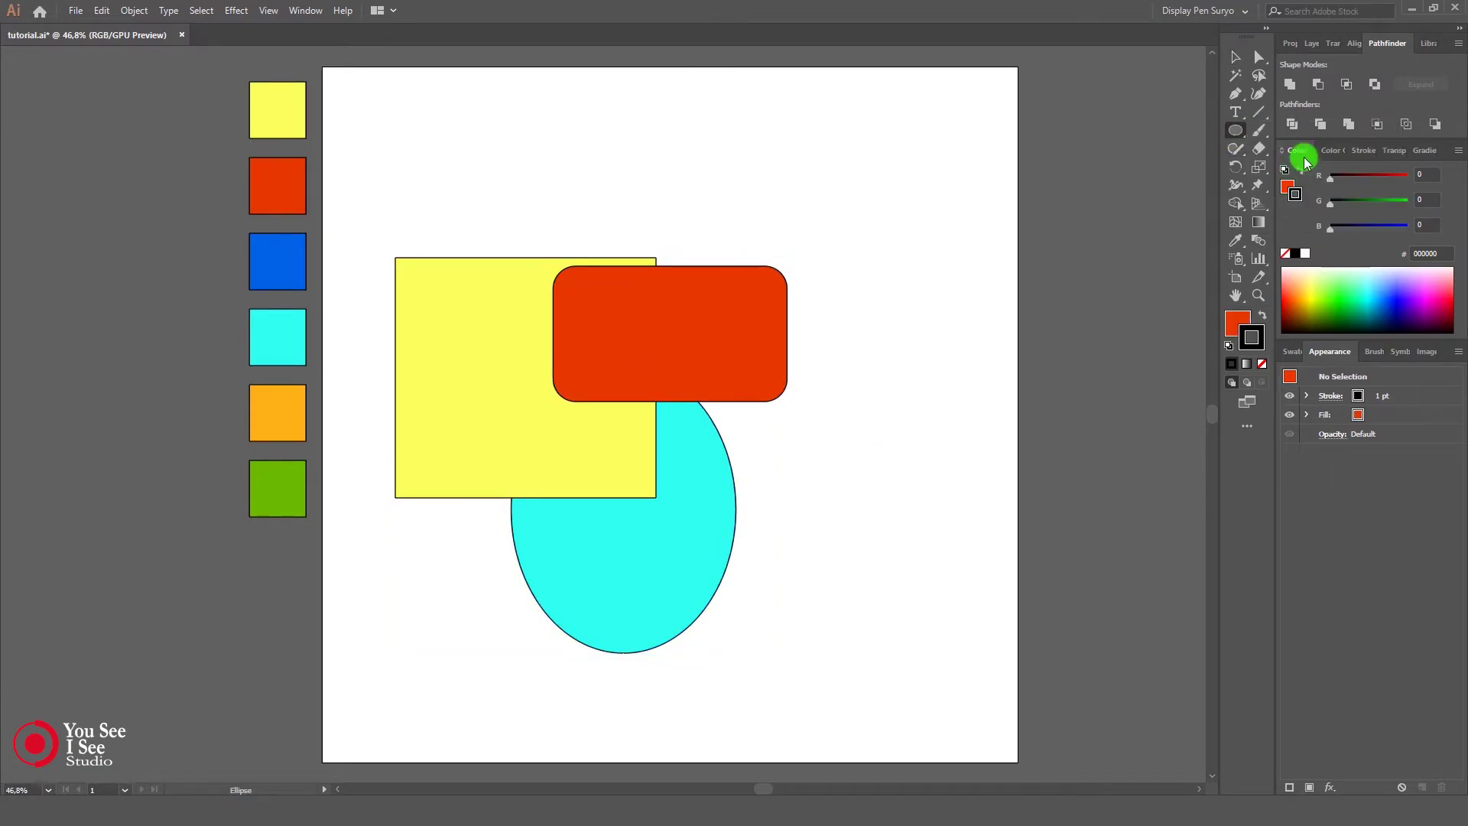
mouse_move(416, 188)
mouse_down()
mouse_move(416, 410)
mouse_move(365, 419)
mouse_up()
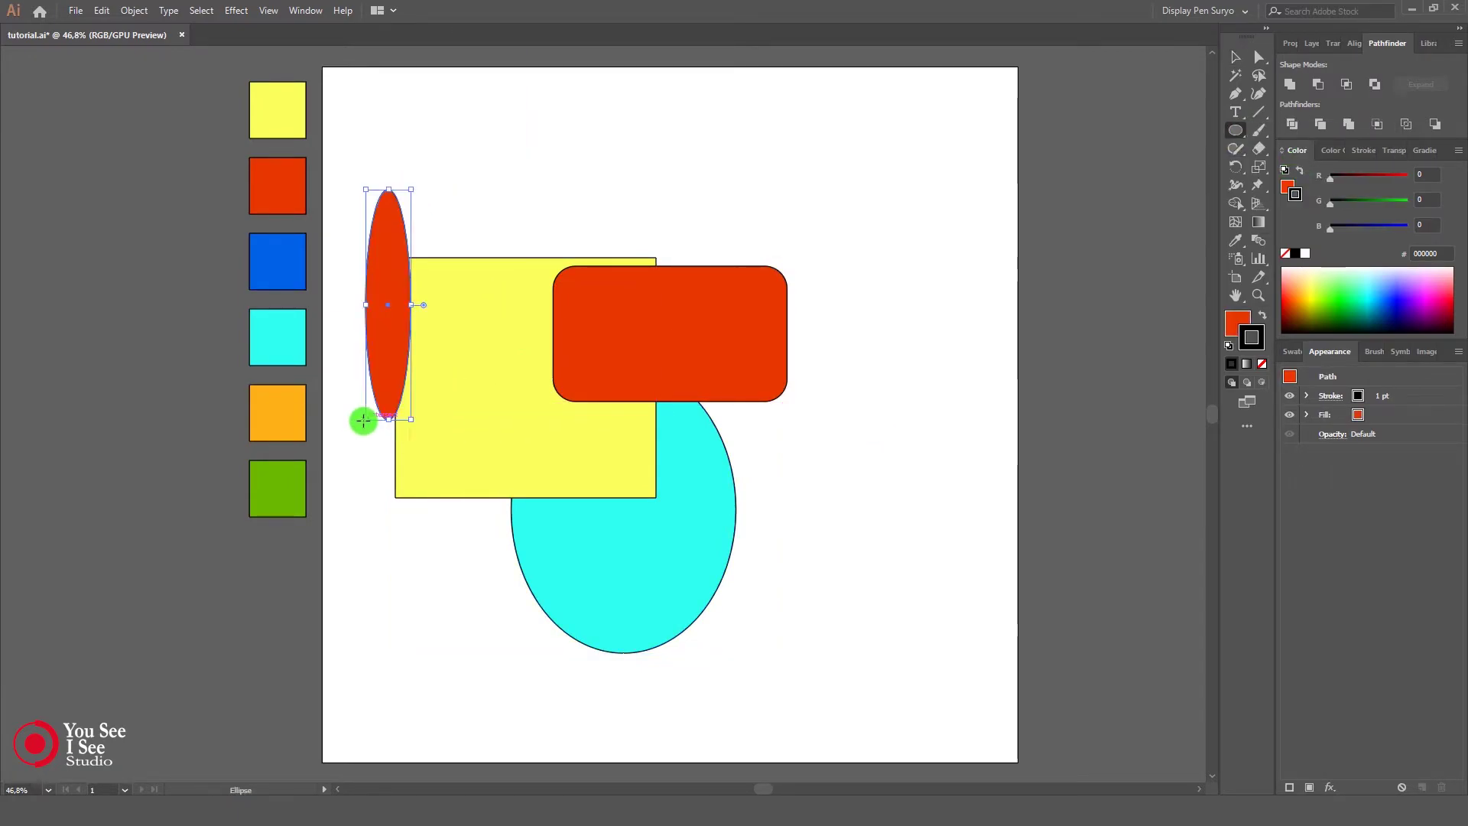
click(1236, 240)
click(289, 420)
click(1236, 56)
click(788, 191)
Step: Unite all four overlapping shapes, including the orange ellipse, and undo the unite
drag(371, 155, 767, 595)
click(1289, 84)
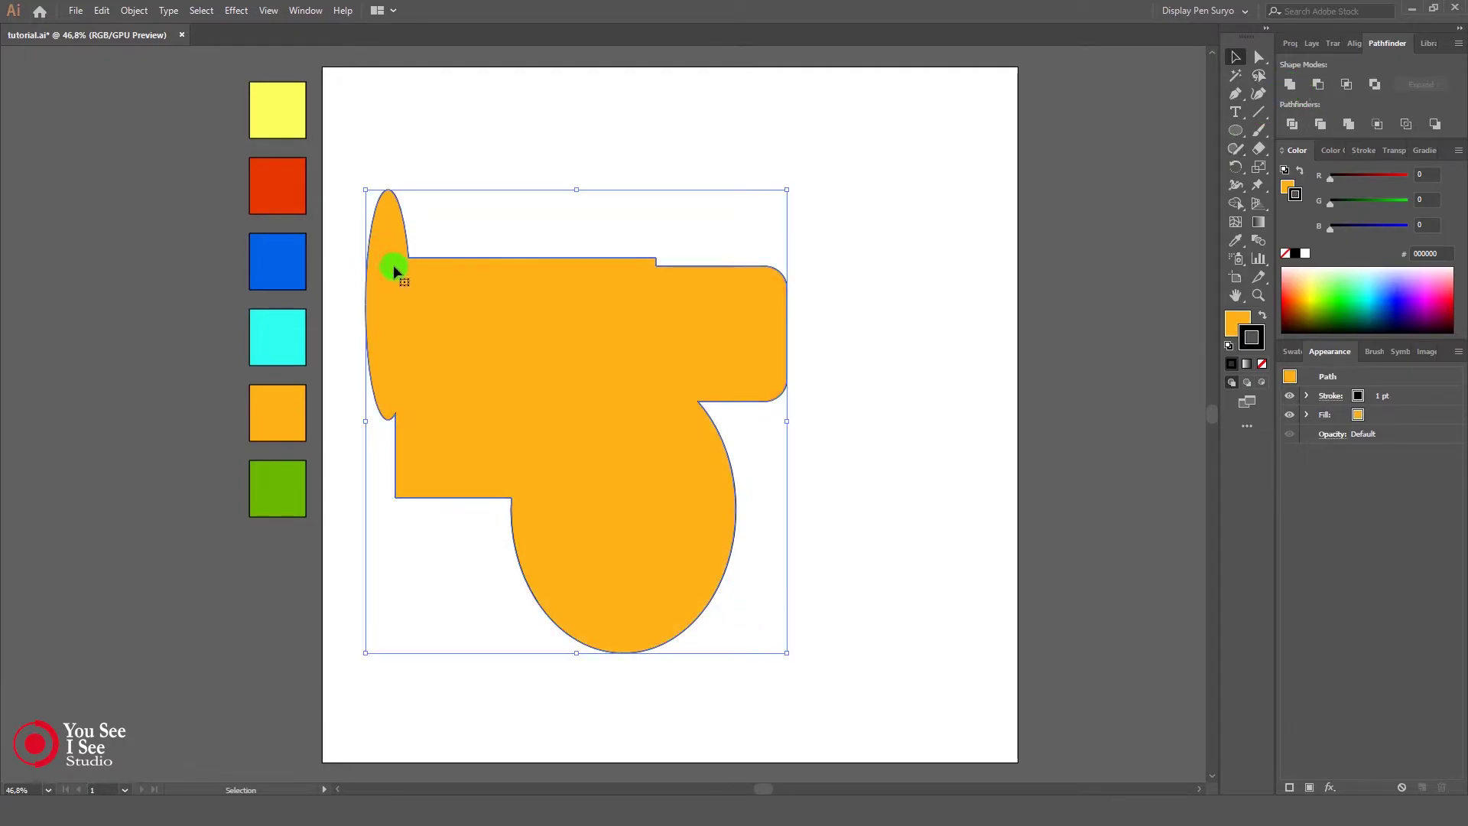
key(ctrl+z)
click(936, 344)
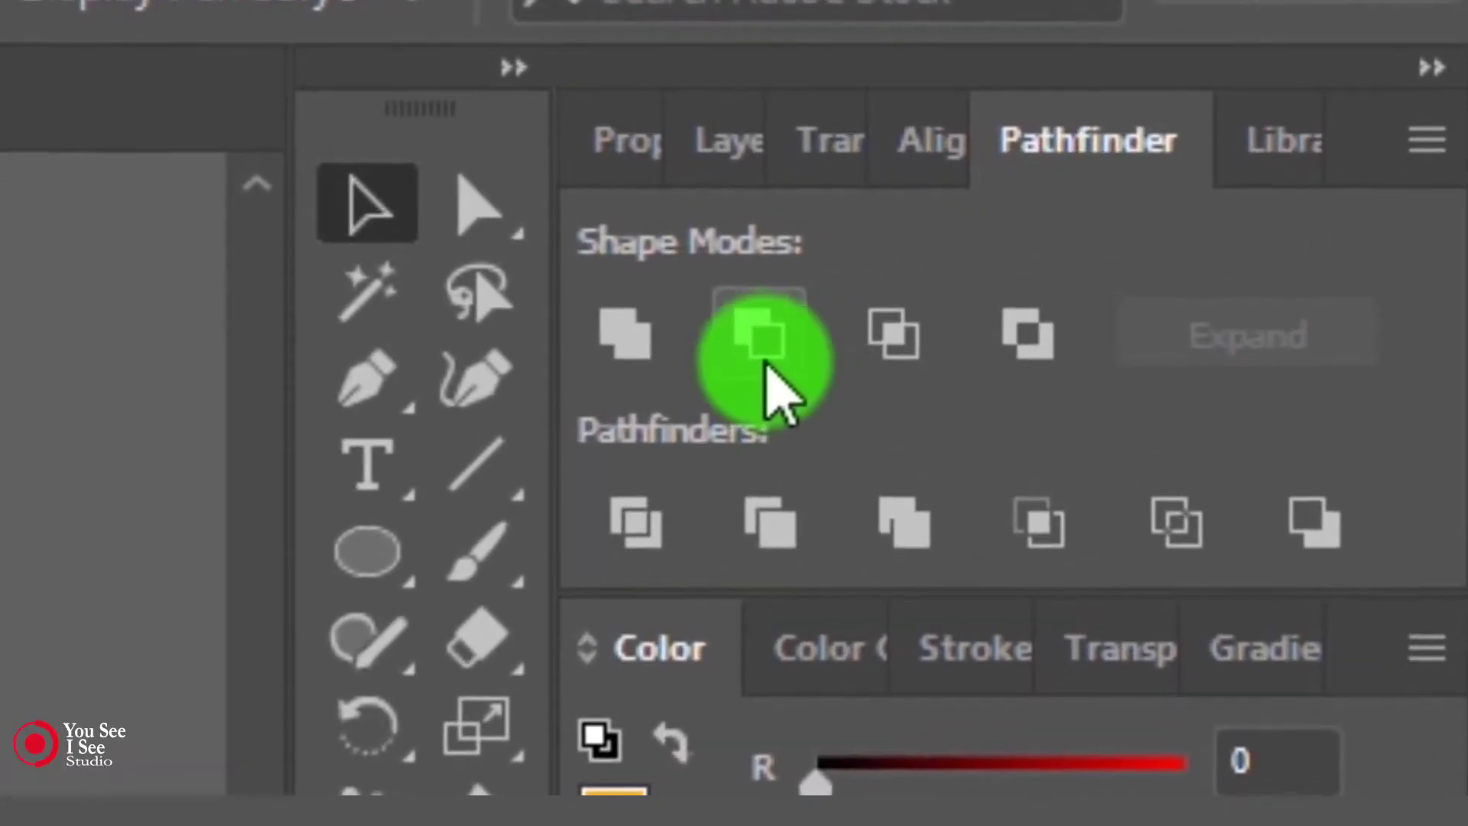
click(756, 345)
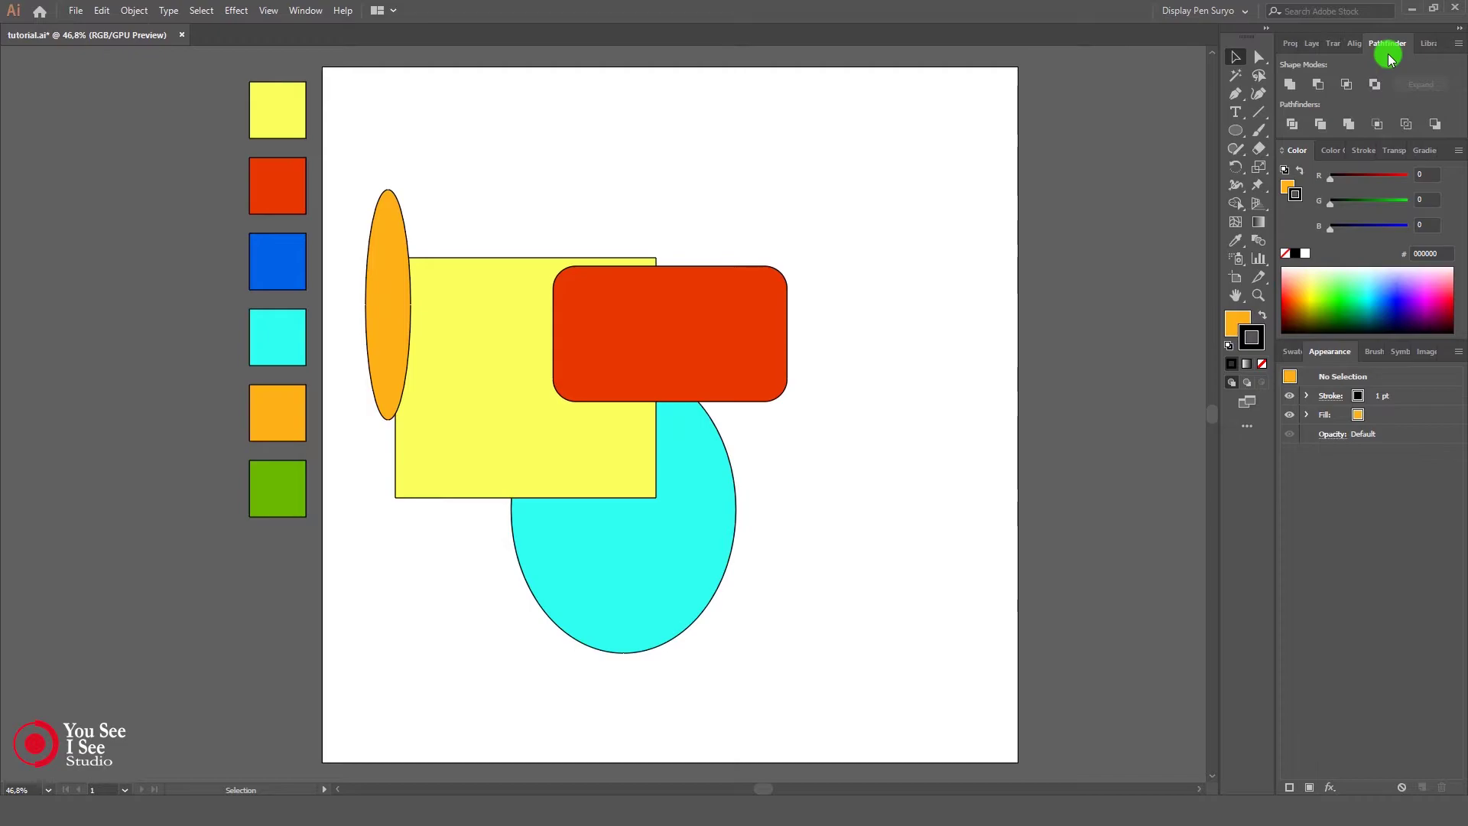
Step: Rearrange the shapes so the cyan ellipse overlaps the yellow rectangle's right side, with the red rectangle and orange ellipse below them
drag(659, 485, 898, 579)
drag(402, 320, 667, 675)
drag(572, 460, 553, 348)
drag(745, 349, 613, 517)
drag(890, 574, 717, 238)
click(857, 275)
Step: Send the yellow rectangle behind the cyan ellipse and move it slightly right
click(586, 264)
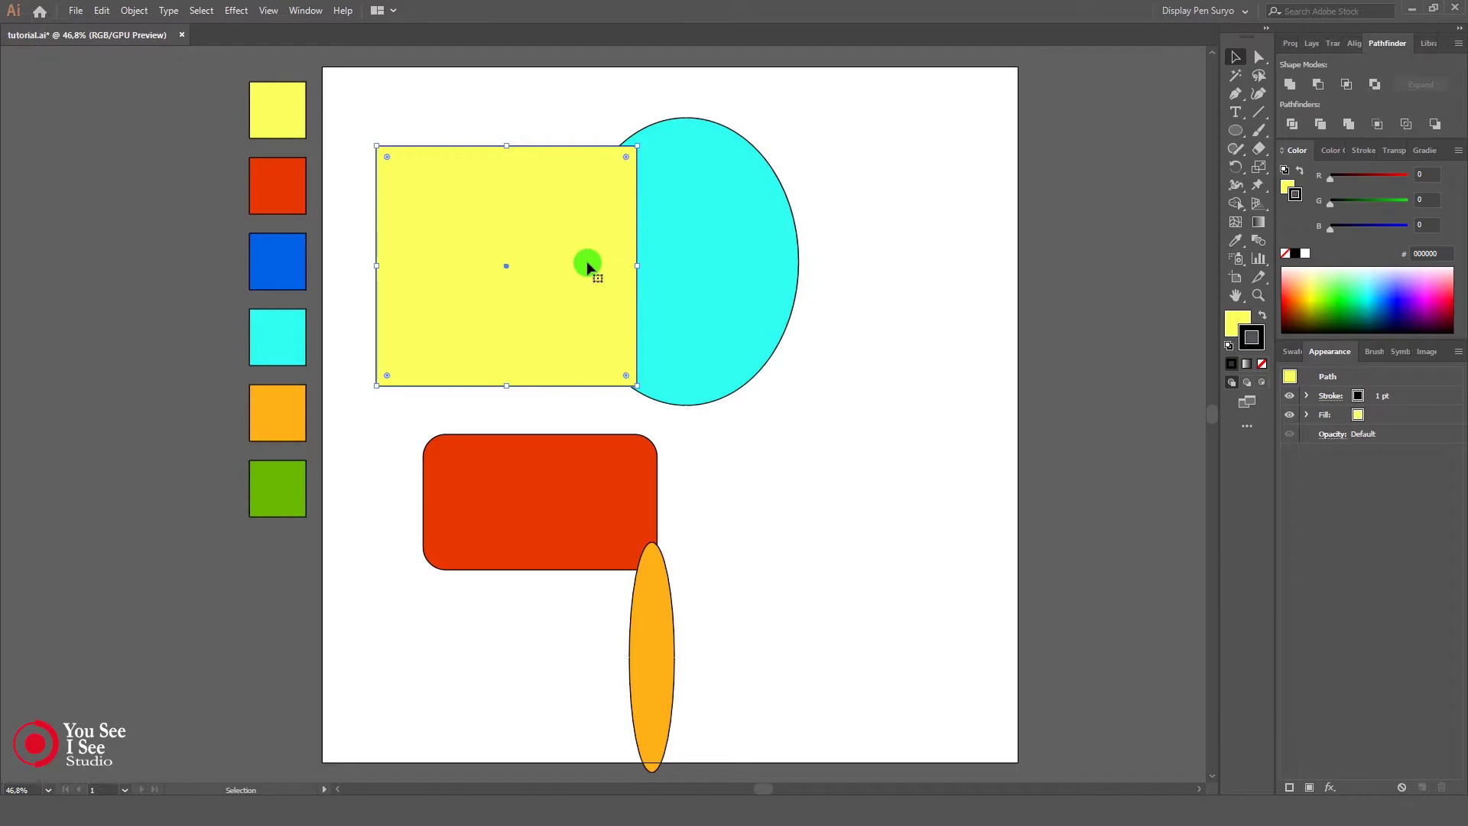
right_click(587, 264)
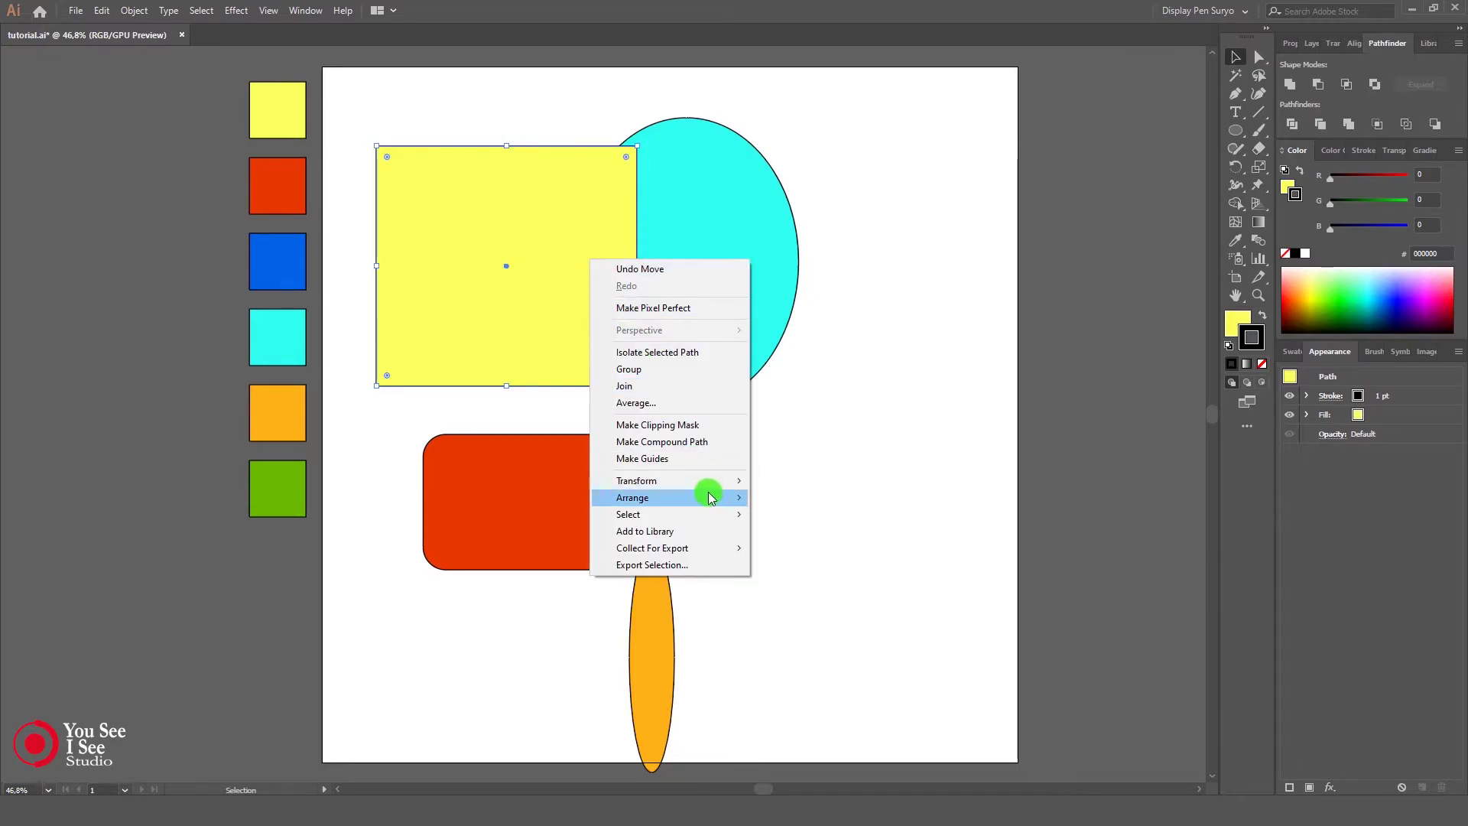
mouse_move(672, 497)
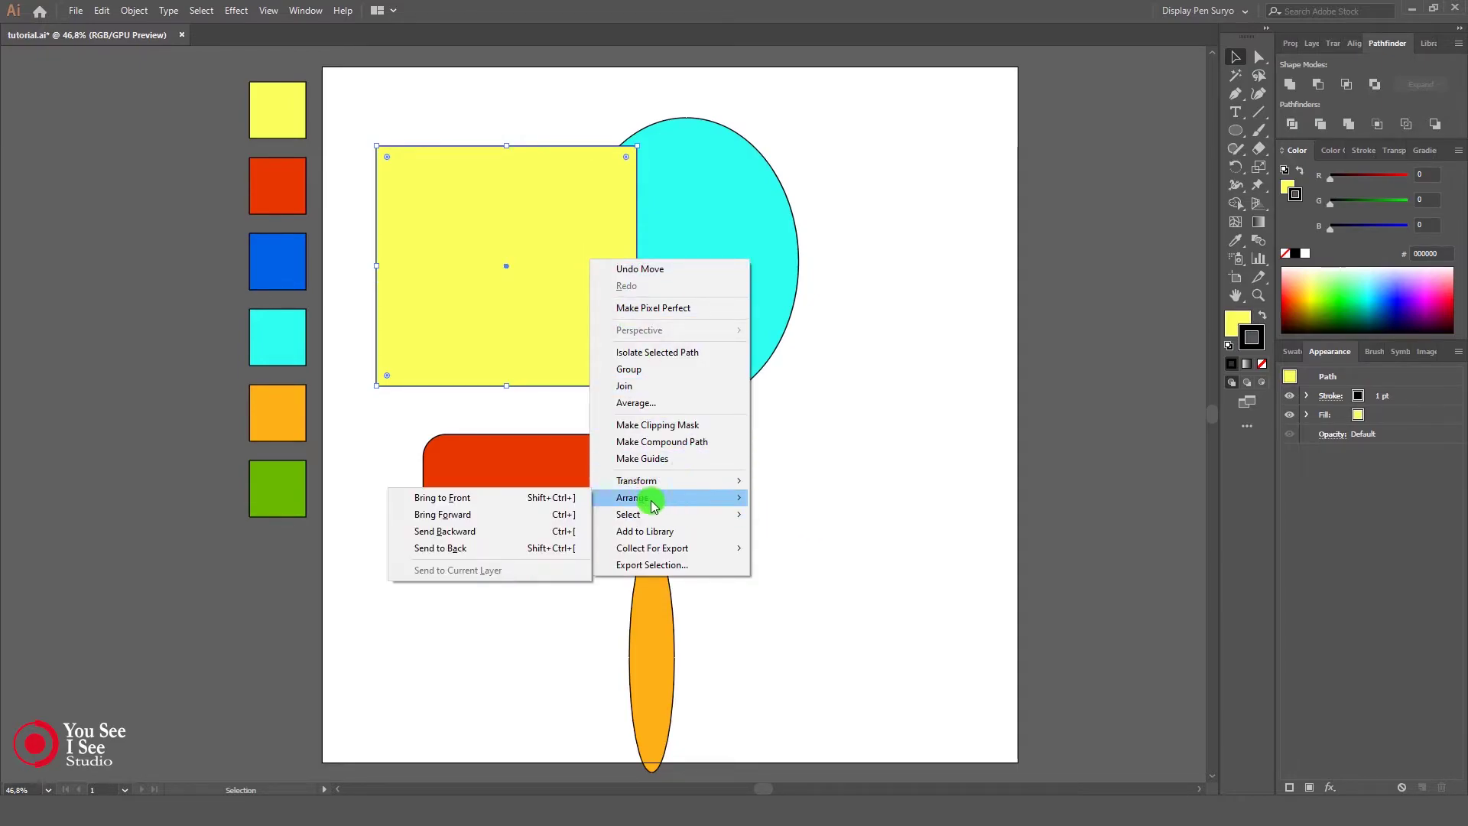
click(521, 540)
click(764, 449)
drag(508, 325, 548, 325)
click(923, 433)
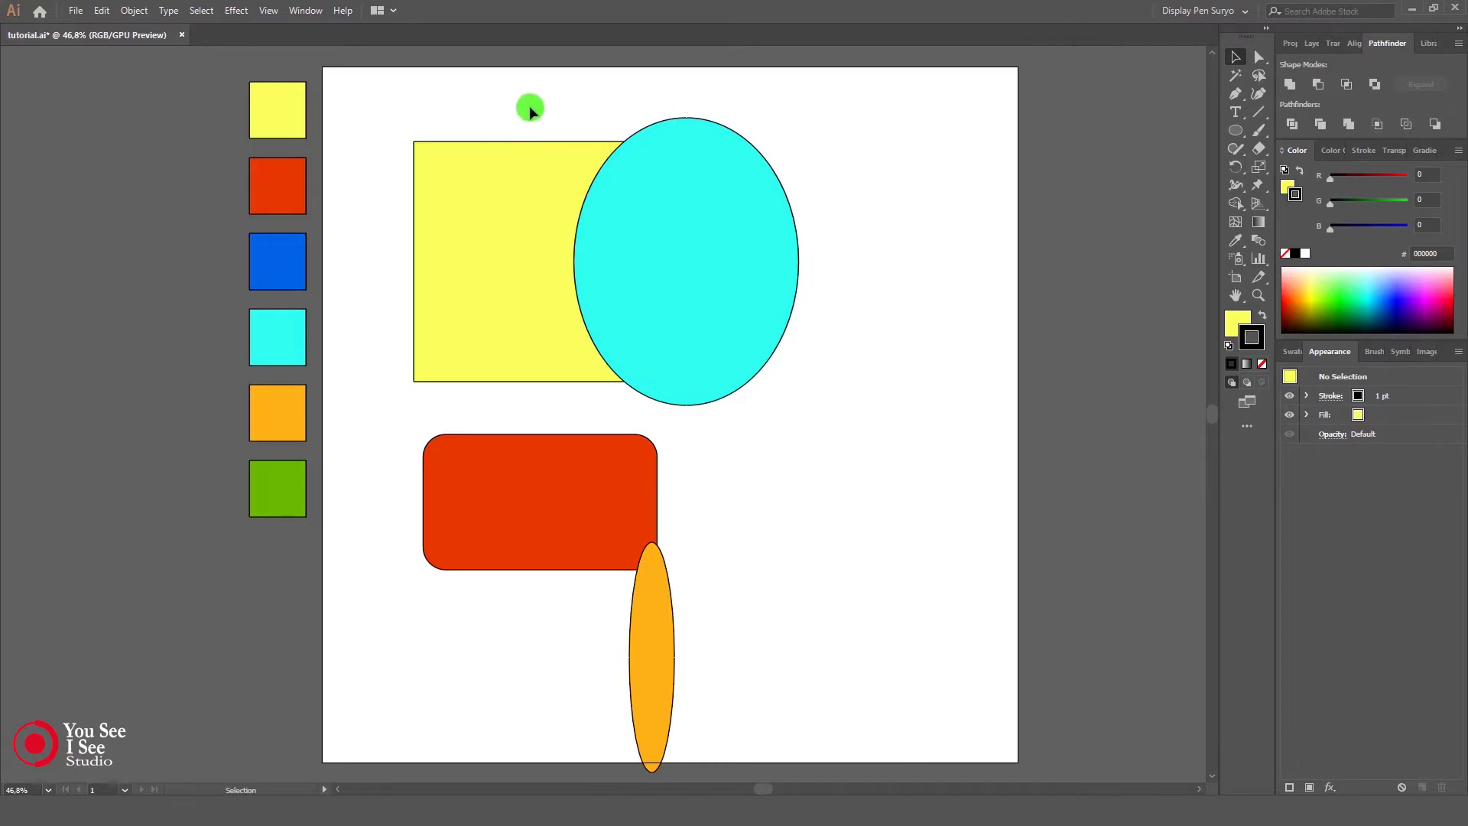
Step: Subtract the cyan ellipse from the yellow rectangle with Minus Front, and undo the subtraction
drag(527, 109, 527, 201)
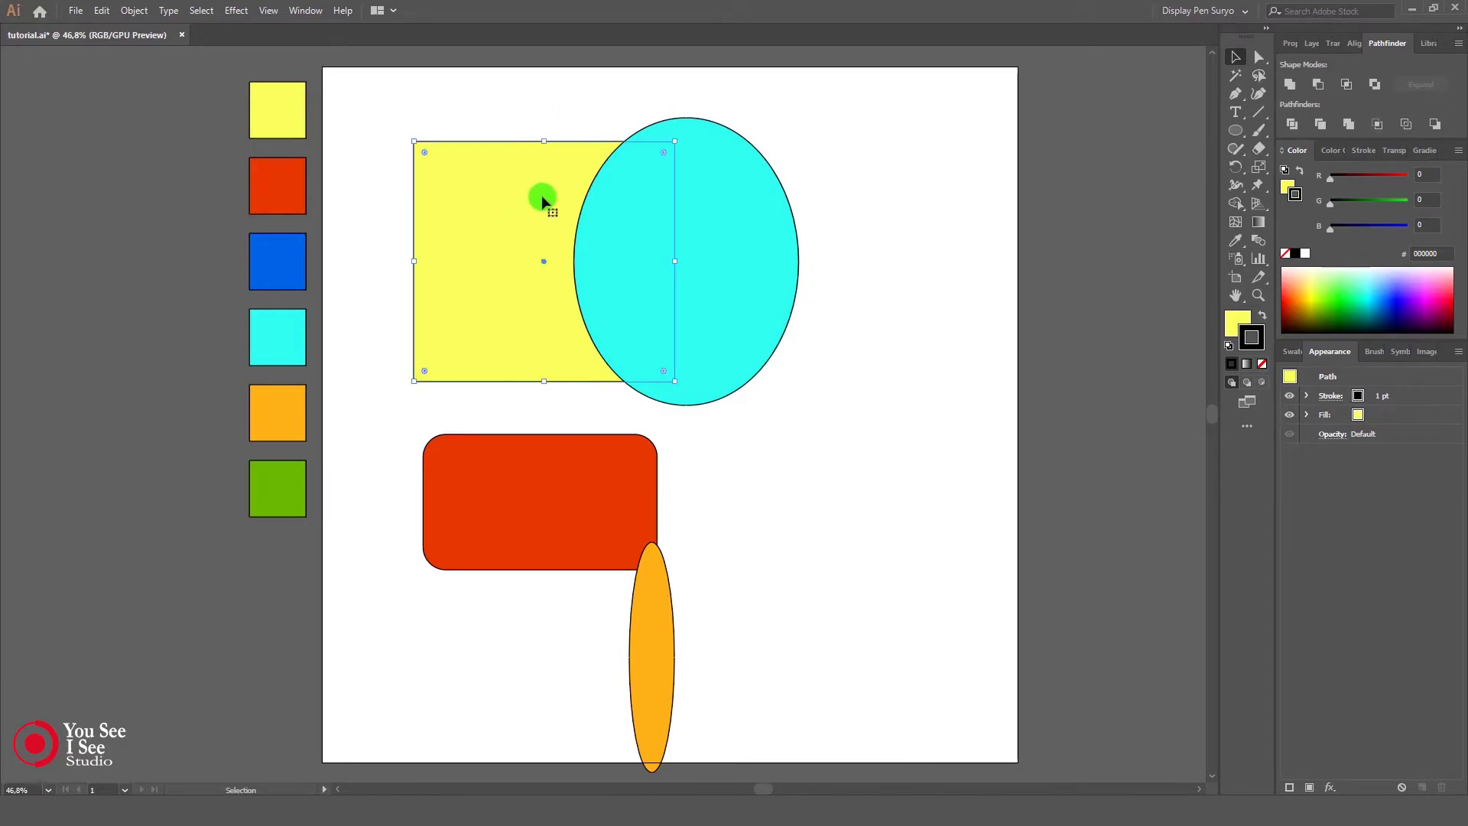
click(593, 111)
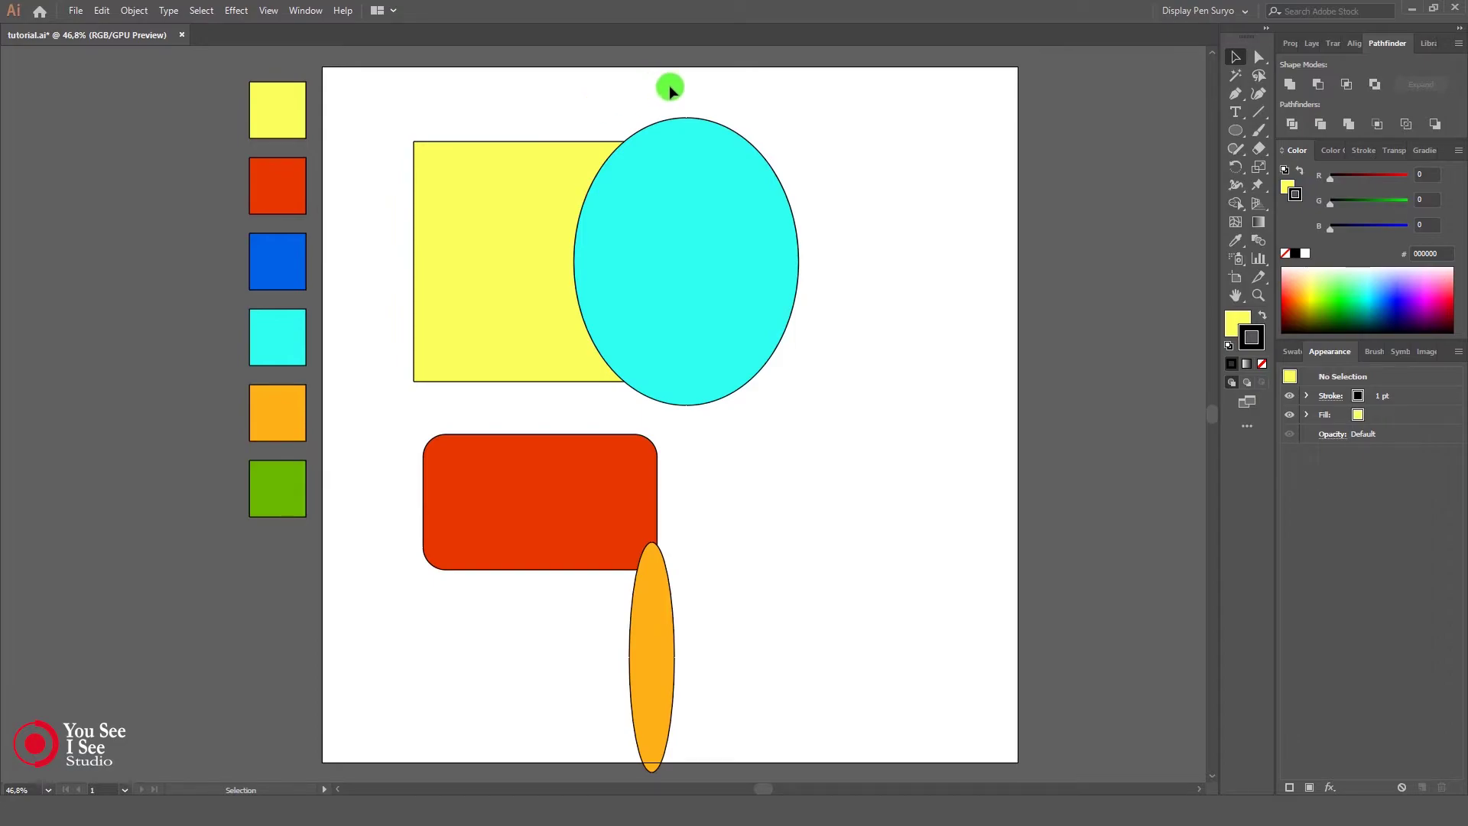
drag(700, 177, 699, 177)
click(603, 93)
drag(582, 78, 641, 230)
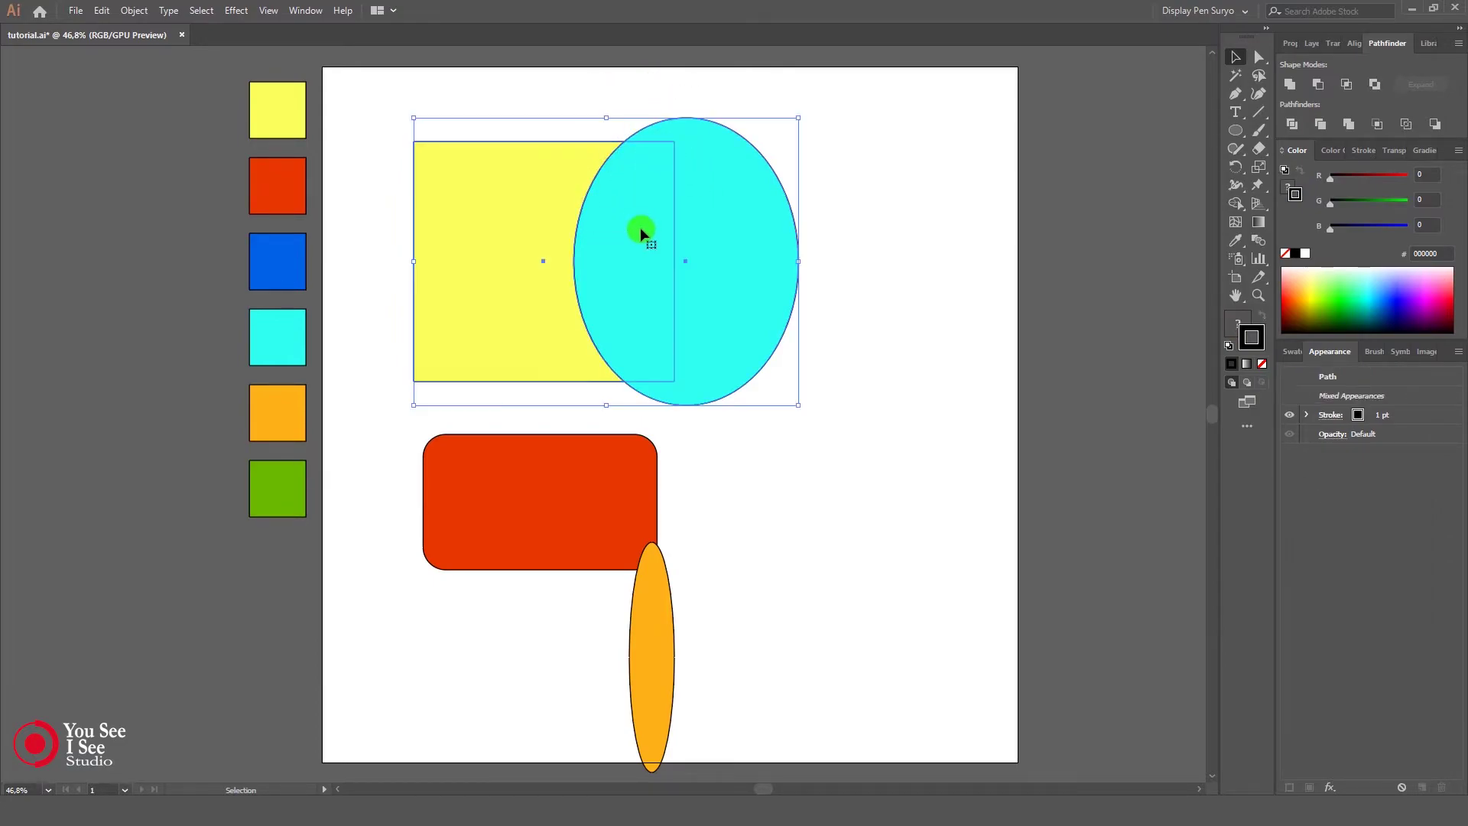
click(1319, 90)
click(936, 275)
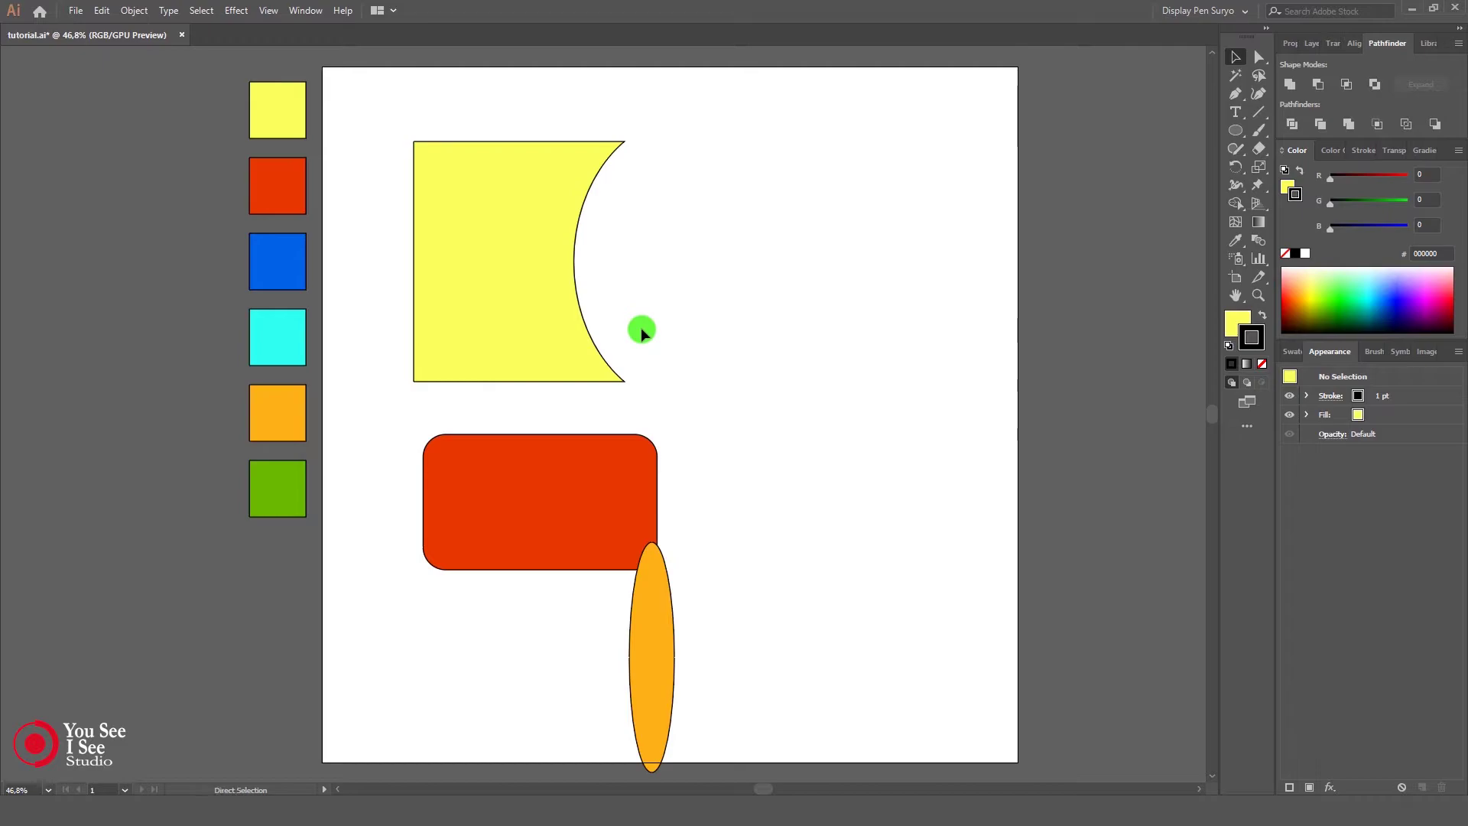
key(ctrl+z)
click(834, 474)
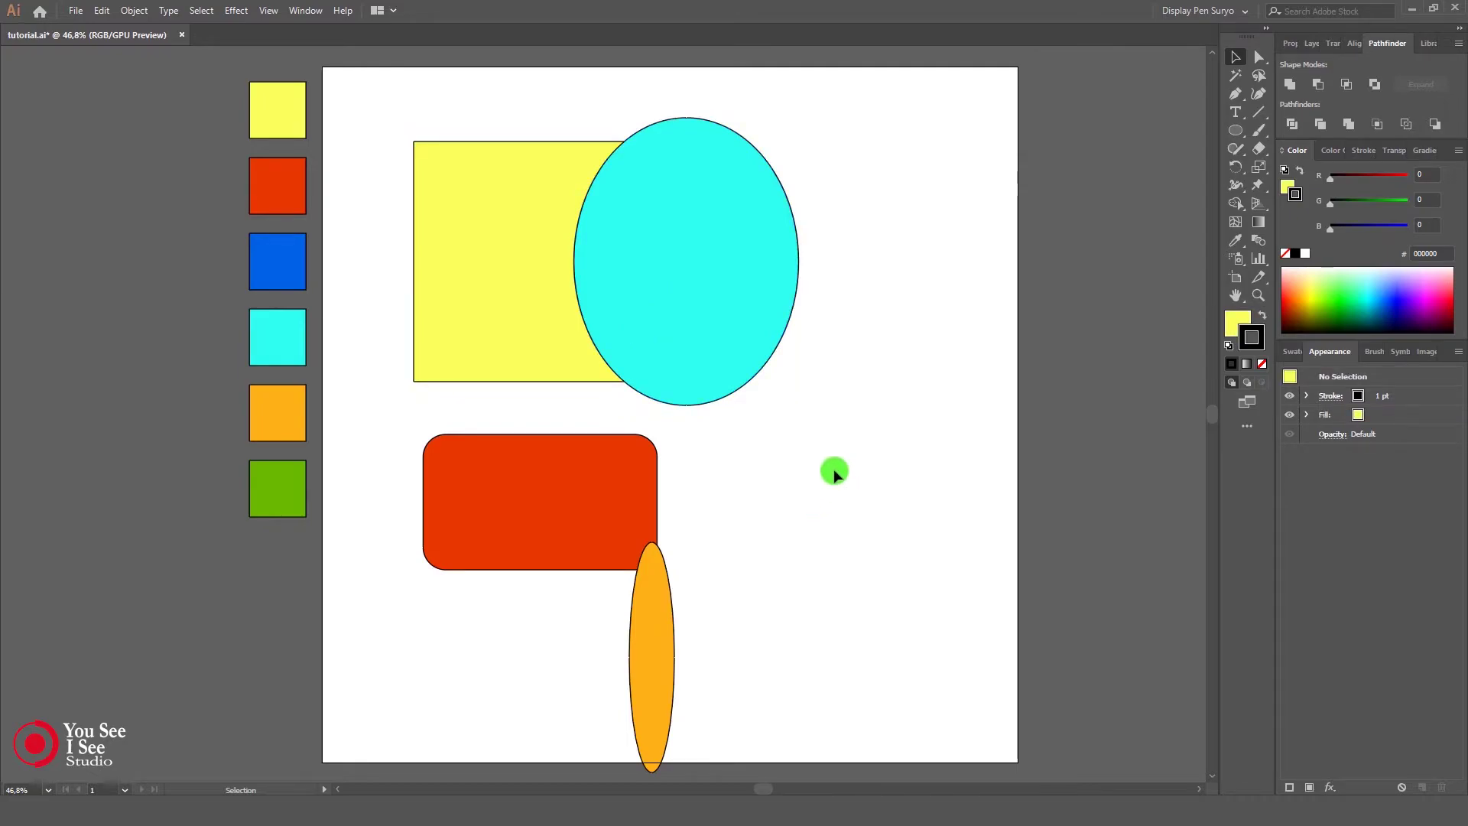
Step: Move the red rounded rectangle up over the yellow and cyan shapes, and try Minus Front on all three, undoing it
drag(610, 522, 643, 398)
click(812, 422)
drag(463, 107, 808, 486)
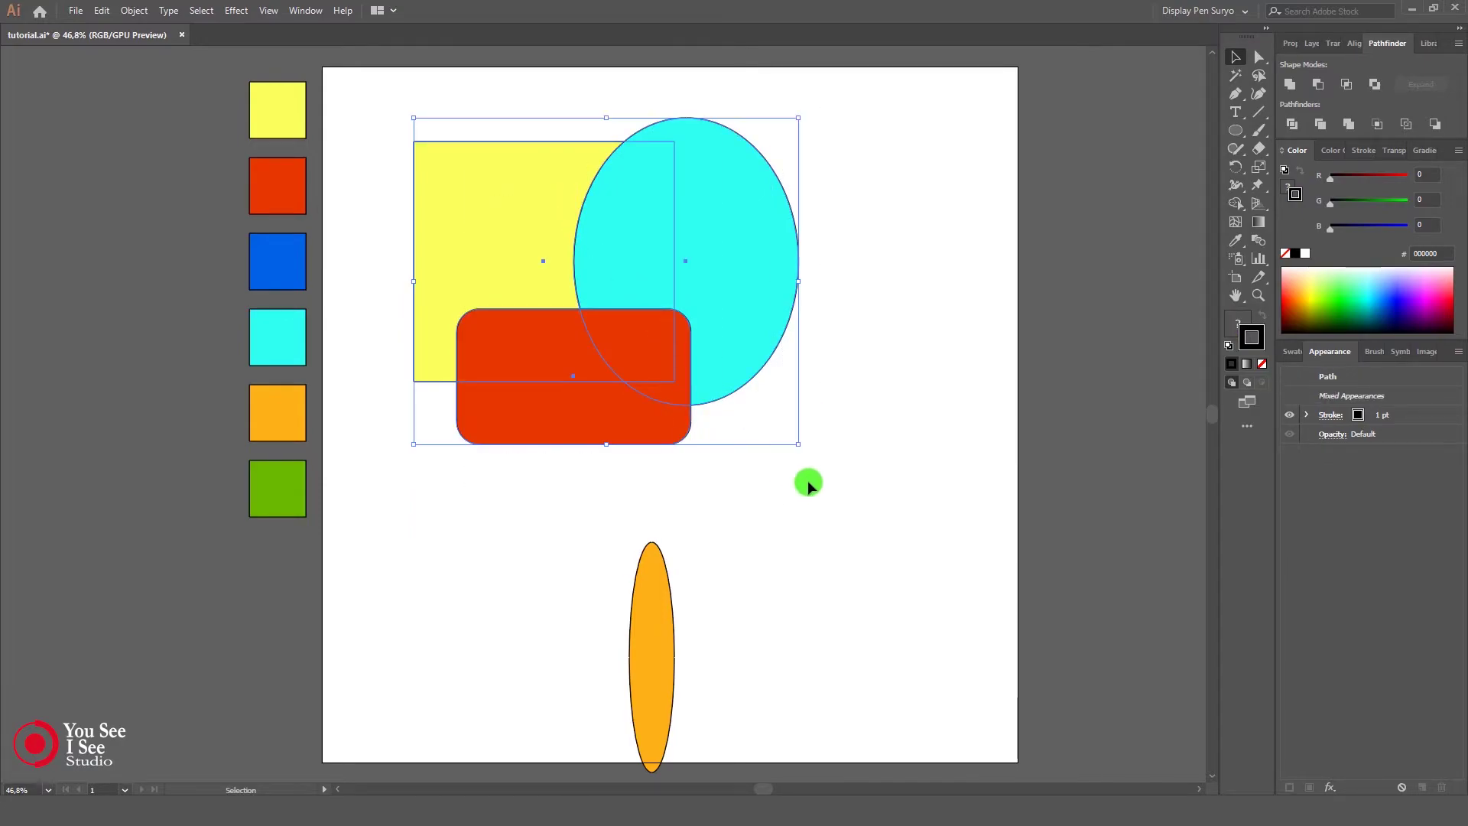
click(1318, 85)
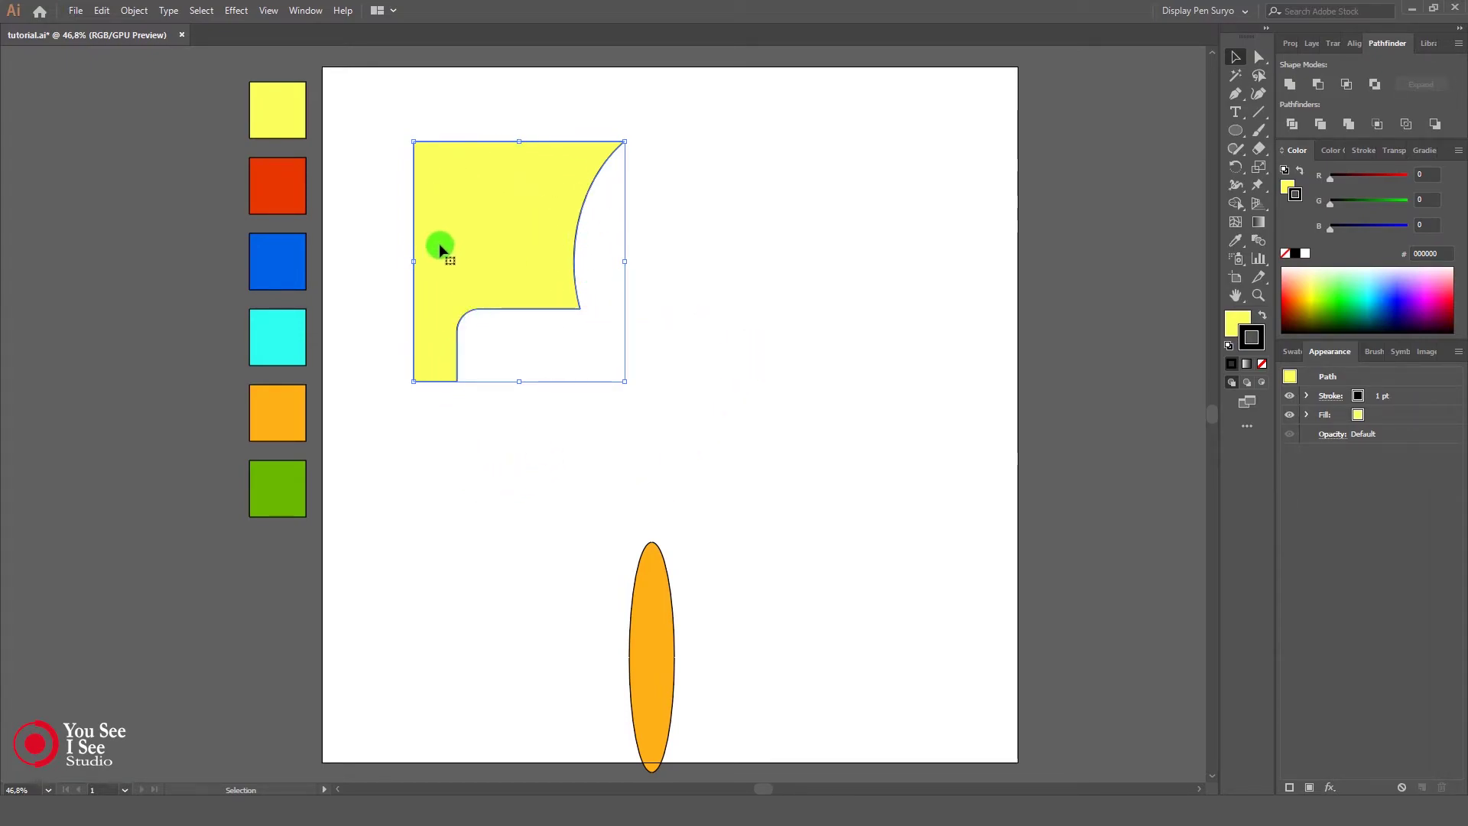
key(ctrl+z)
Step: Move the orange ellipse over the yellow rectangle's upper-left corner, and try Minus Front on all four shapes, undoing it
drag(662, 668, 429, 191)
click(976, 347)
drag(342, 116, 868, 463)
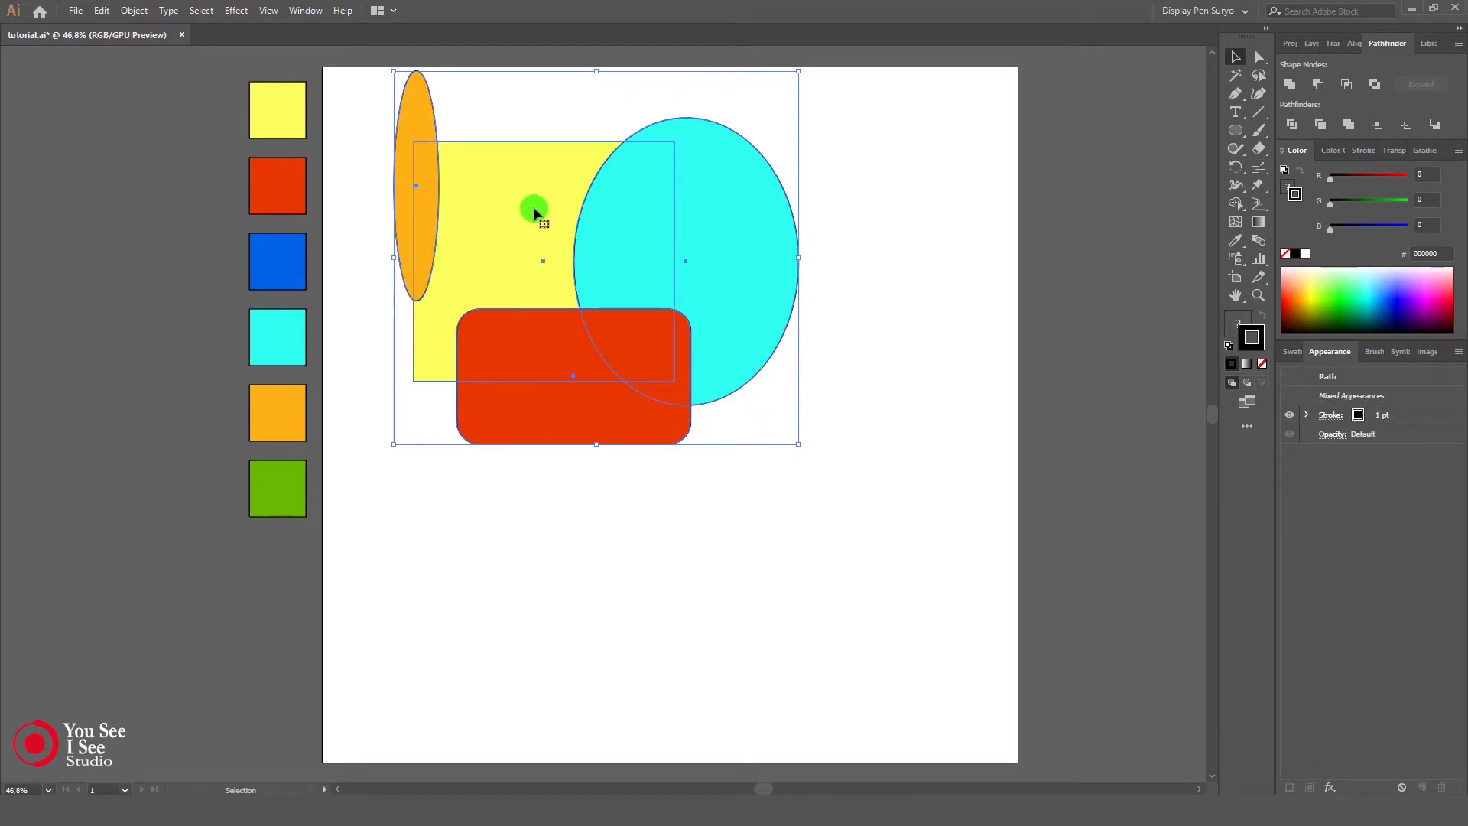
click(1318, 84)
click(991, 348)
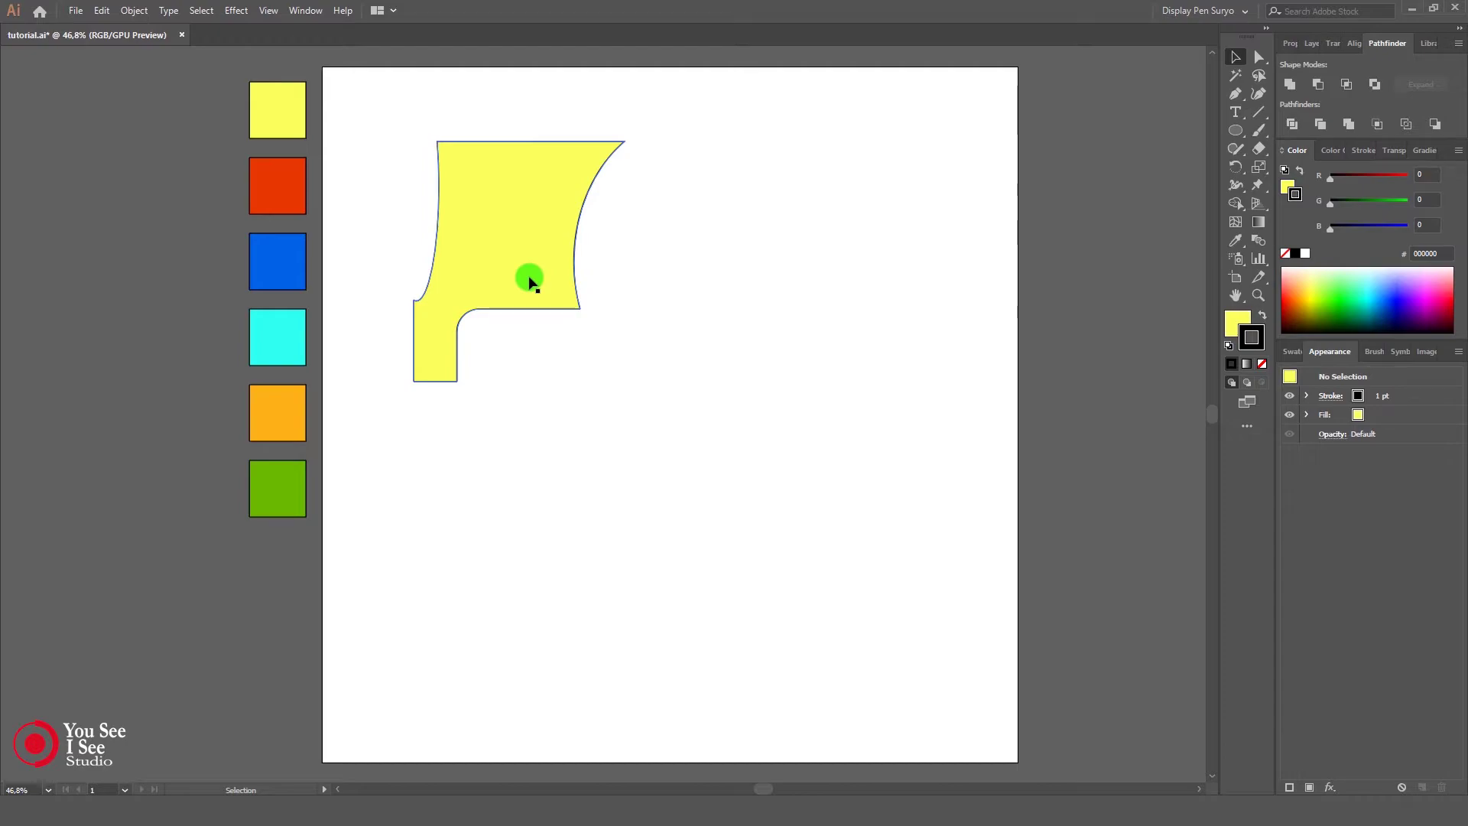
key(ctrl+z)
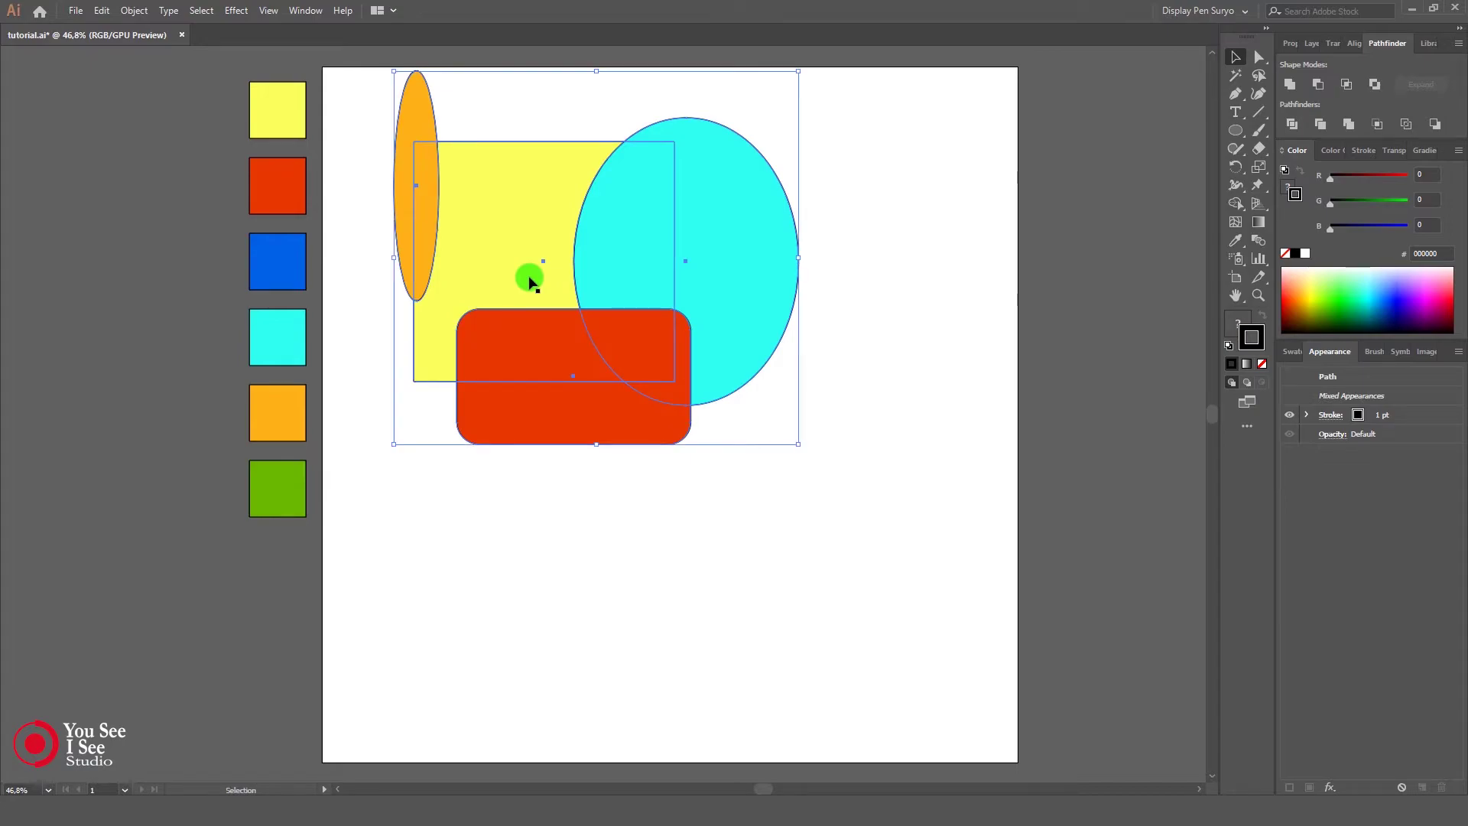
click(837, 566)
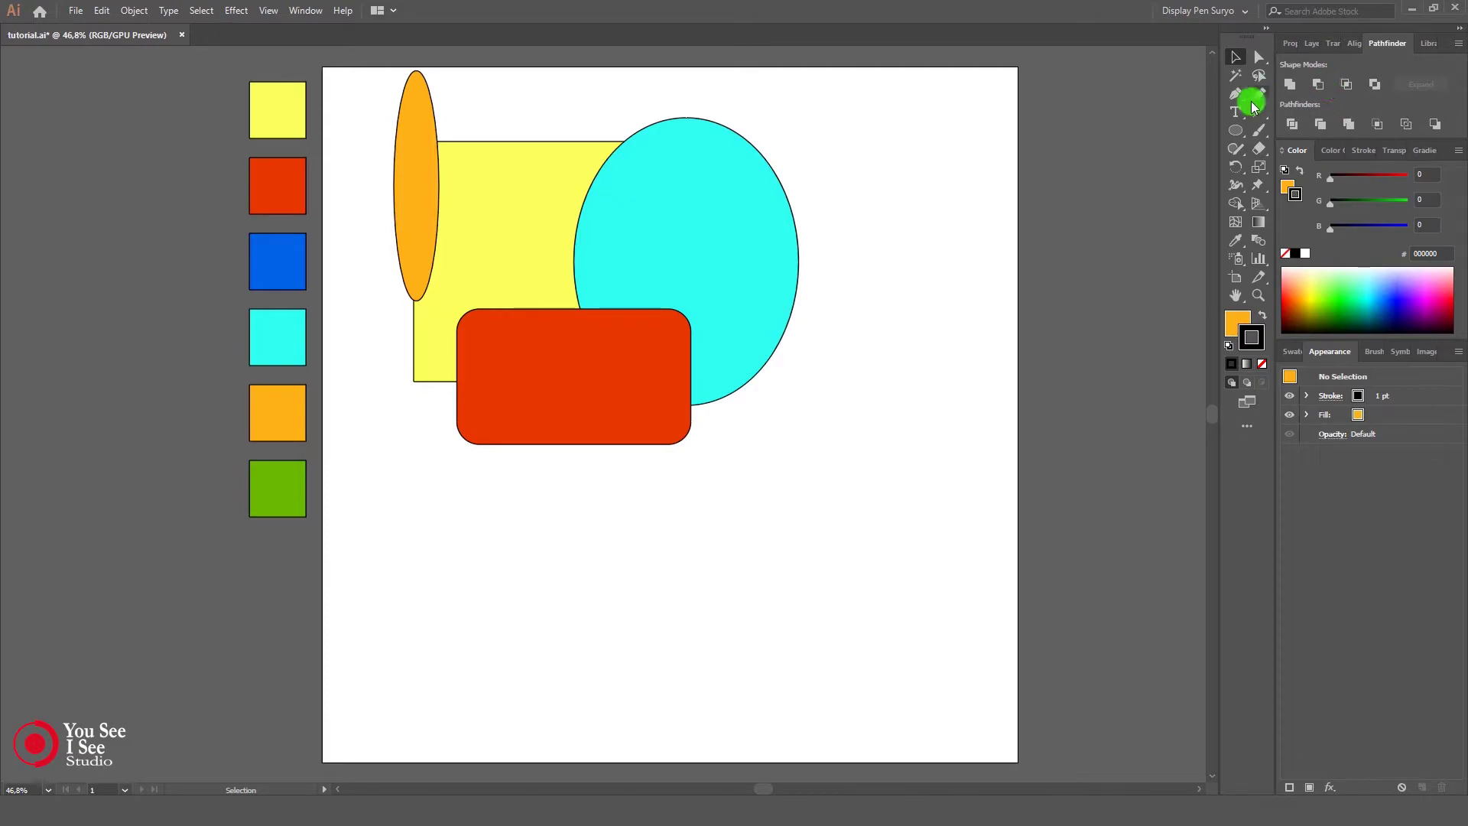
Step: Nudge the yellow rectangle down and send the red rounded rectangle to the back
drag(530, 204, 530, 207)
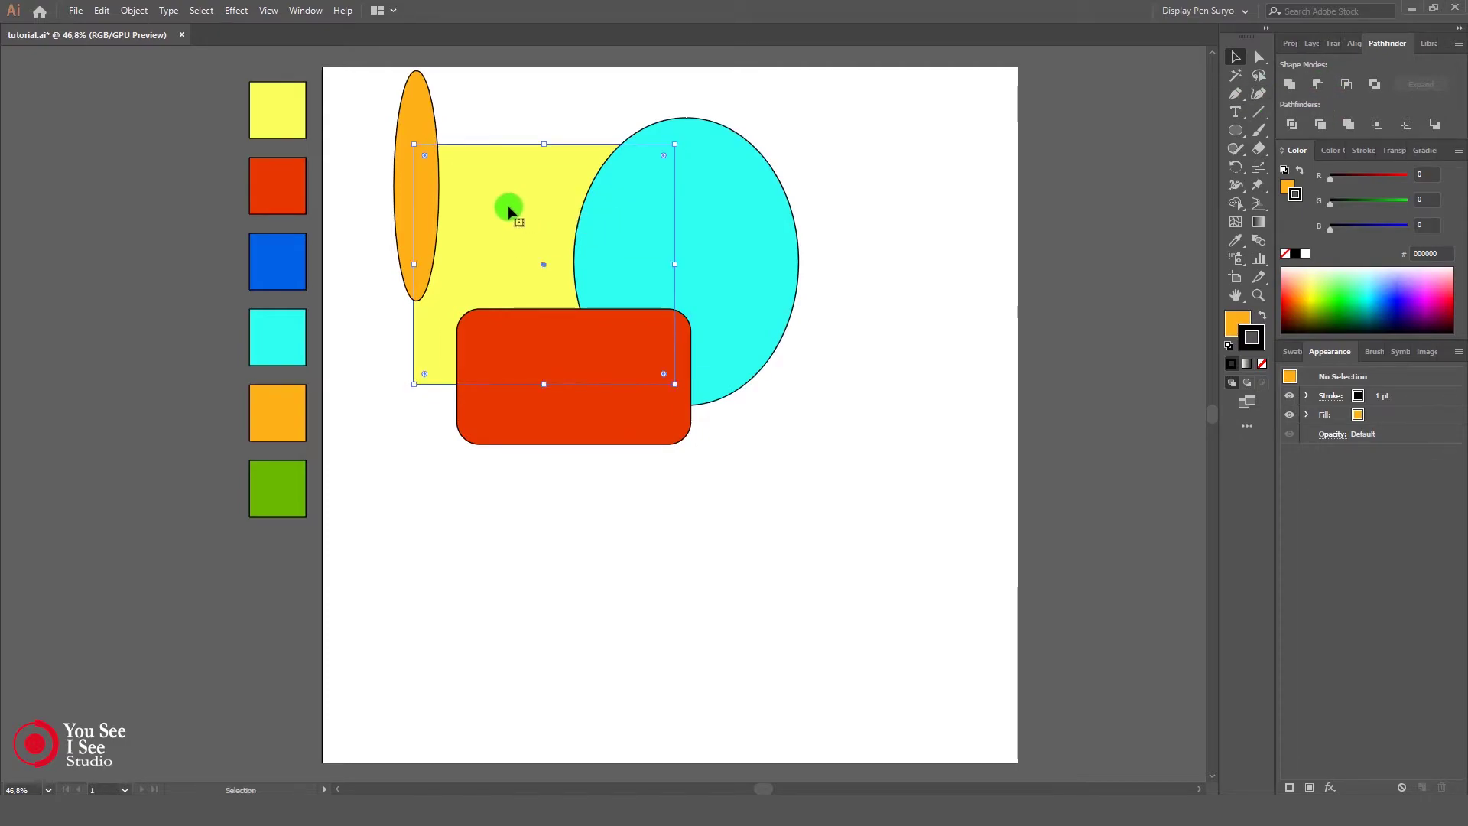
click(907, 359)
click(635, 399)
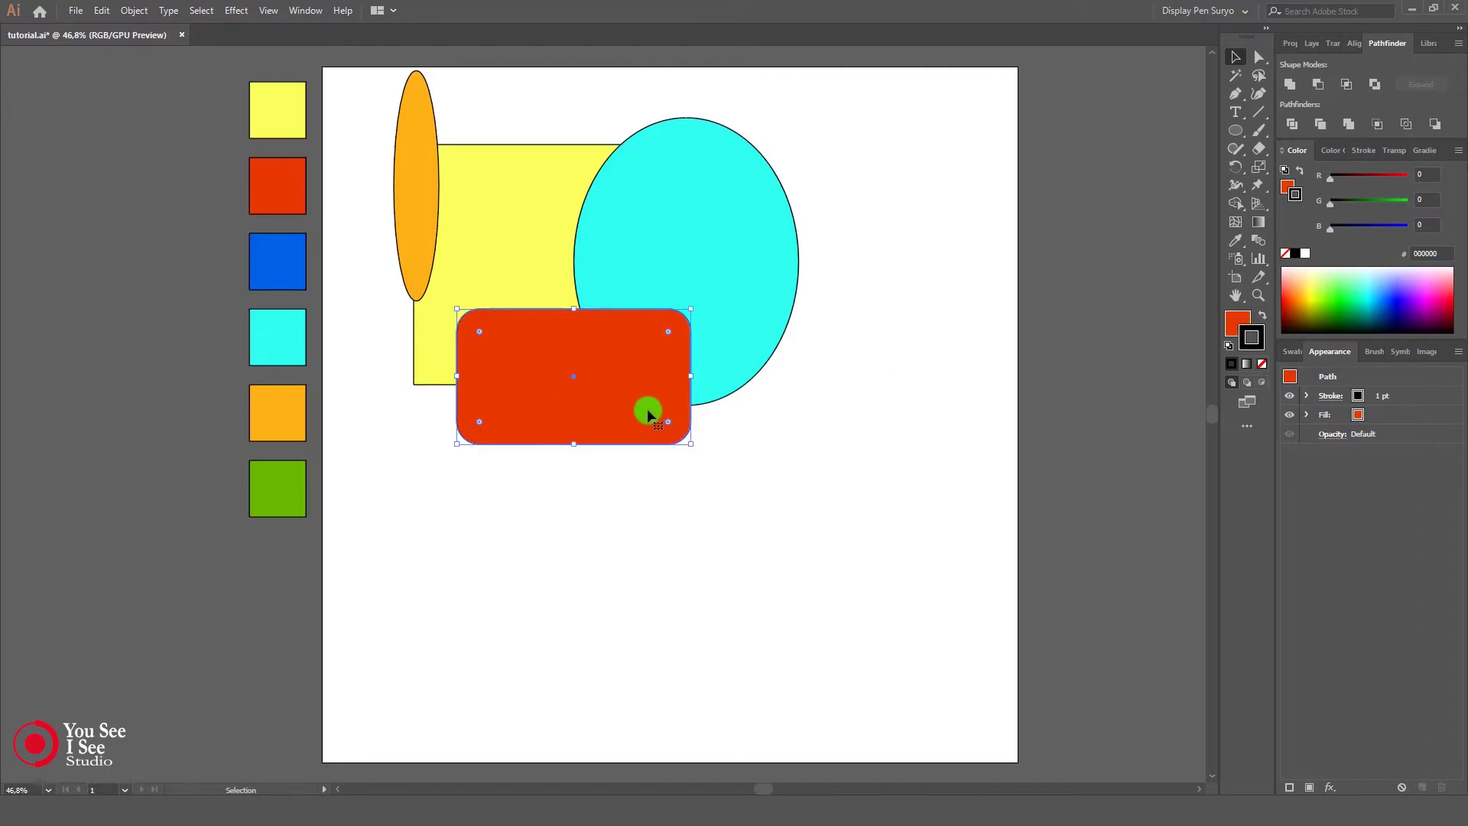
right_click(646, 409)
mouse_move(721, 649)
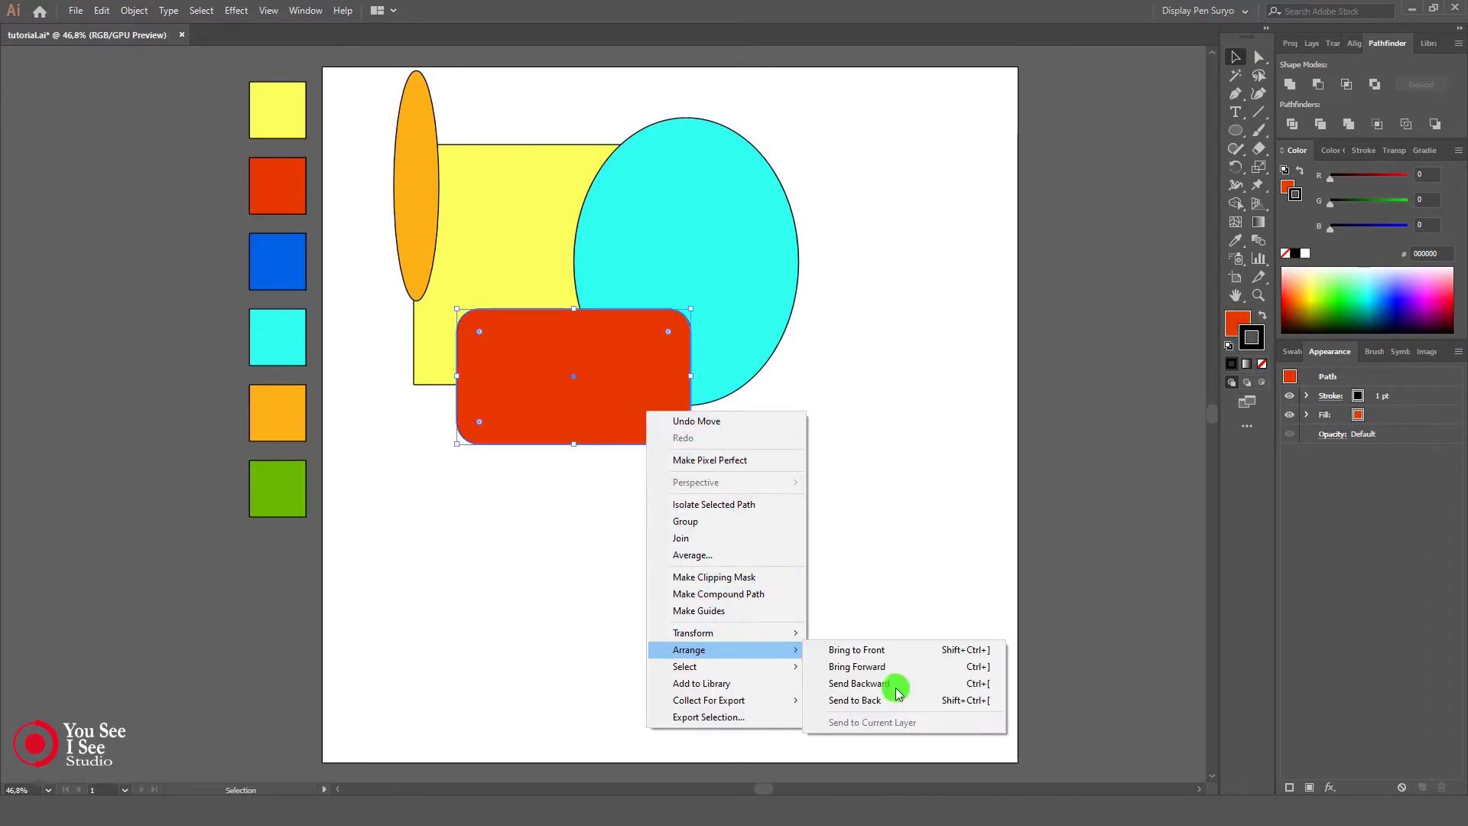
click(879, 699)
click(844, 511)
Step: Move the orange ellipse down over the red rectangle's left end, and shift the yellow rectangle left and slightly down
drag(427, 221, 474, 490)
click(694, 540)
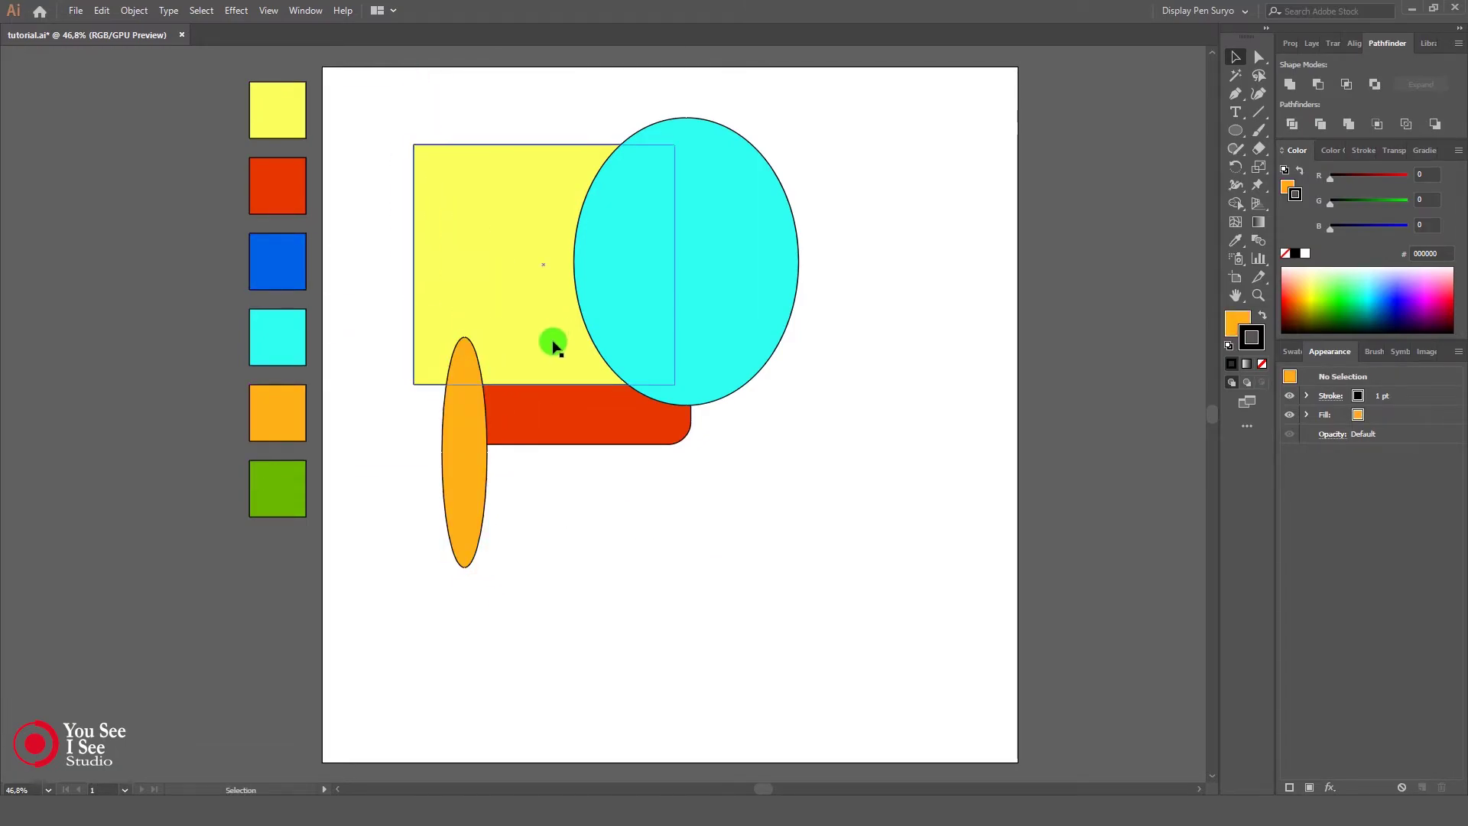
drag(552, 325, 506, 325)
click(896, 425)
Step: Apply Minus Front to all four shapes with the red rounded rectangle at the back, and undo it
drag(479, 100, 754, 536)
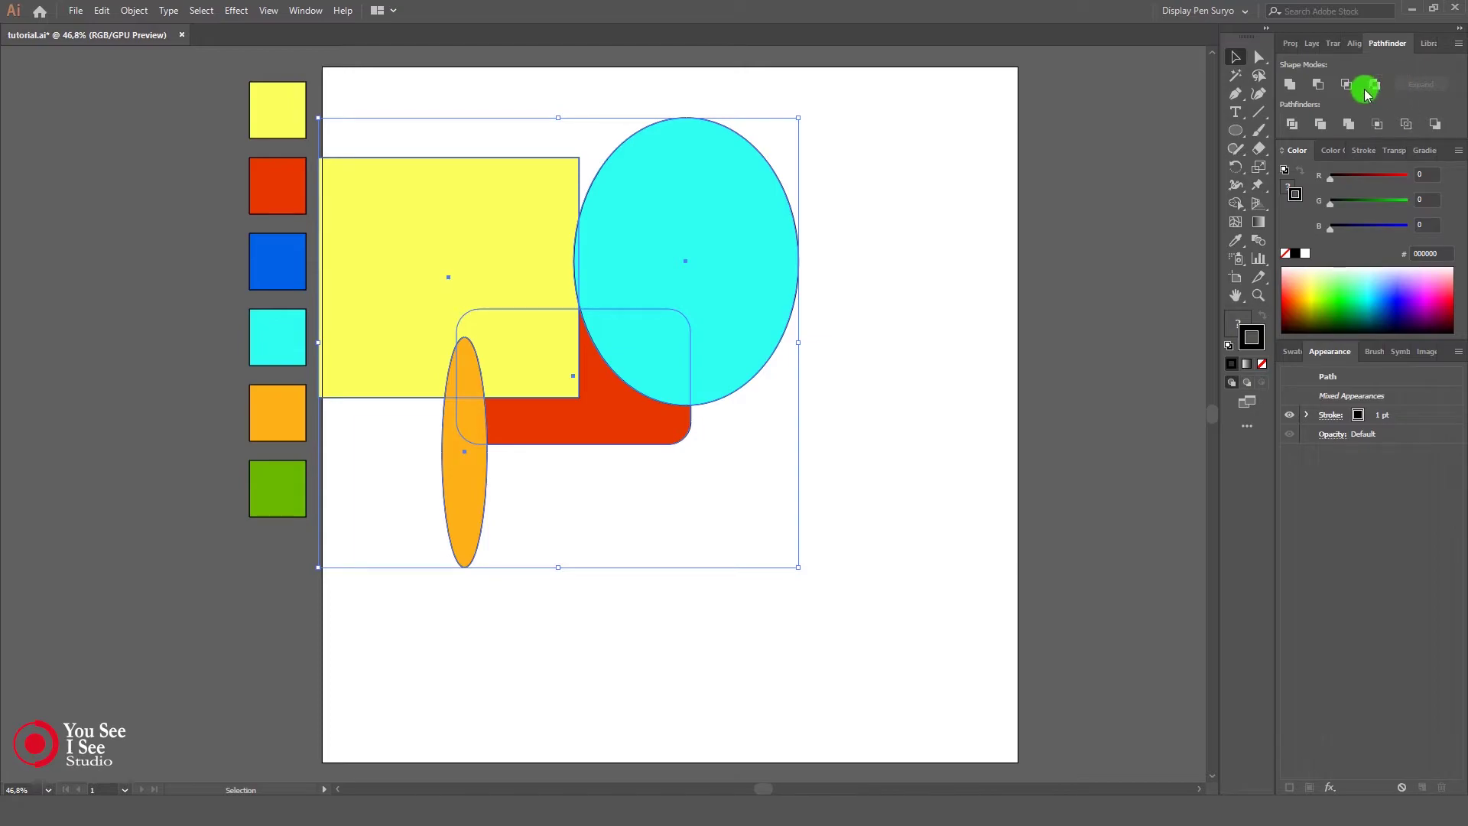
click(1318, 85)
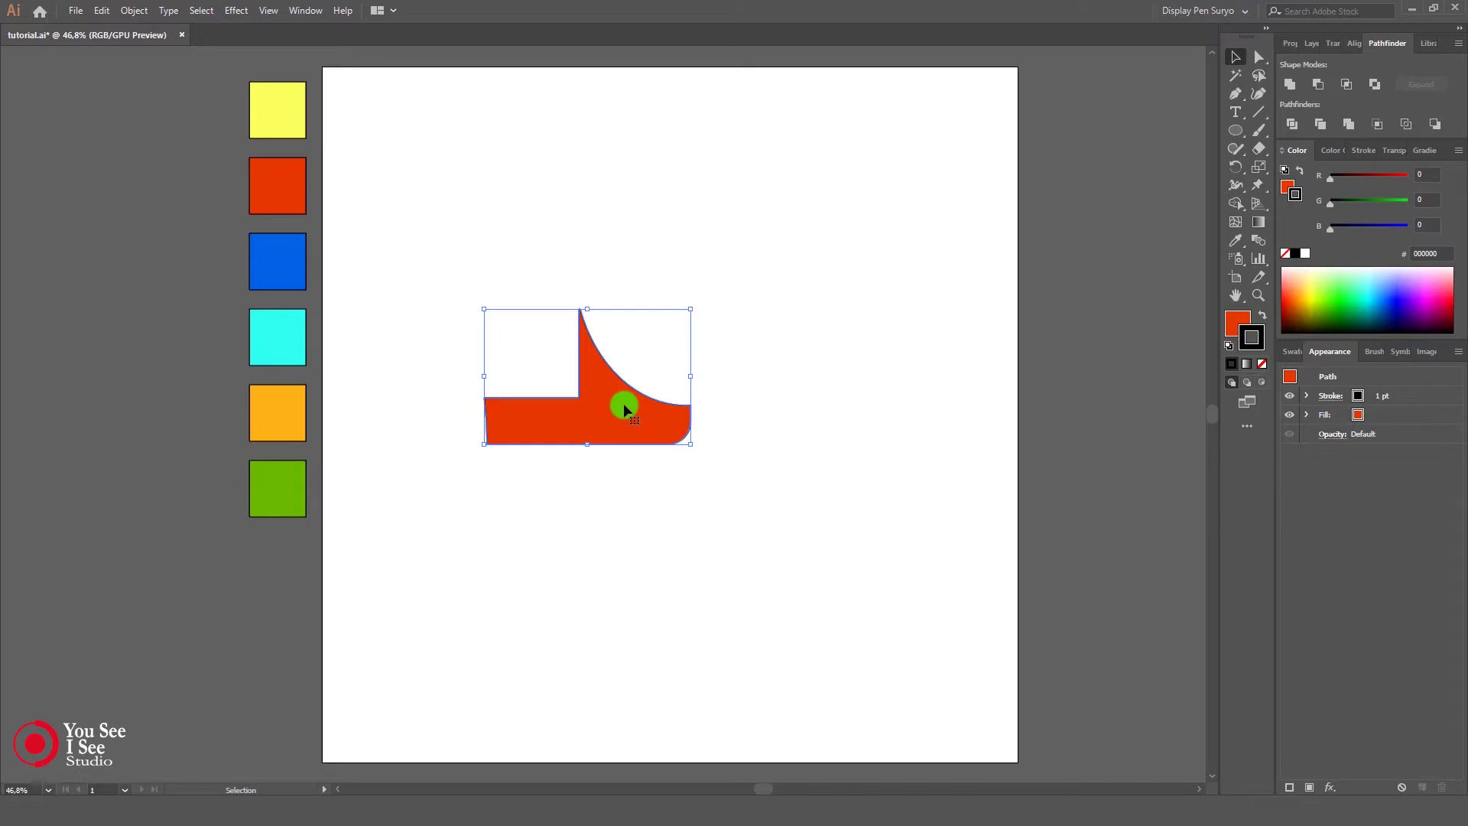
key(ctrl+z)
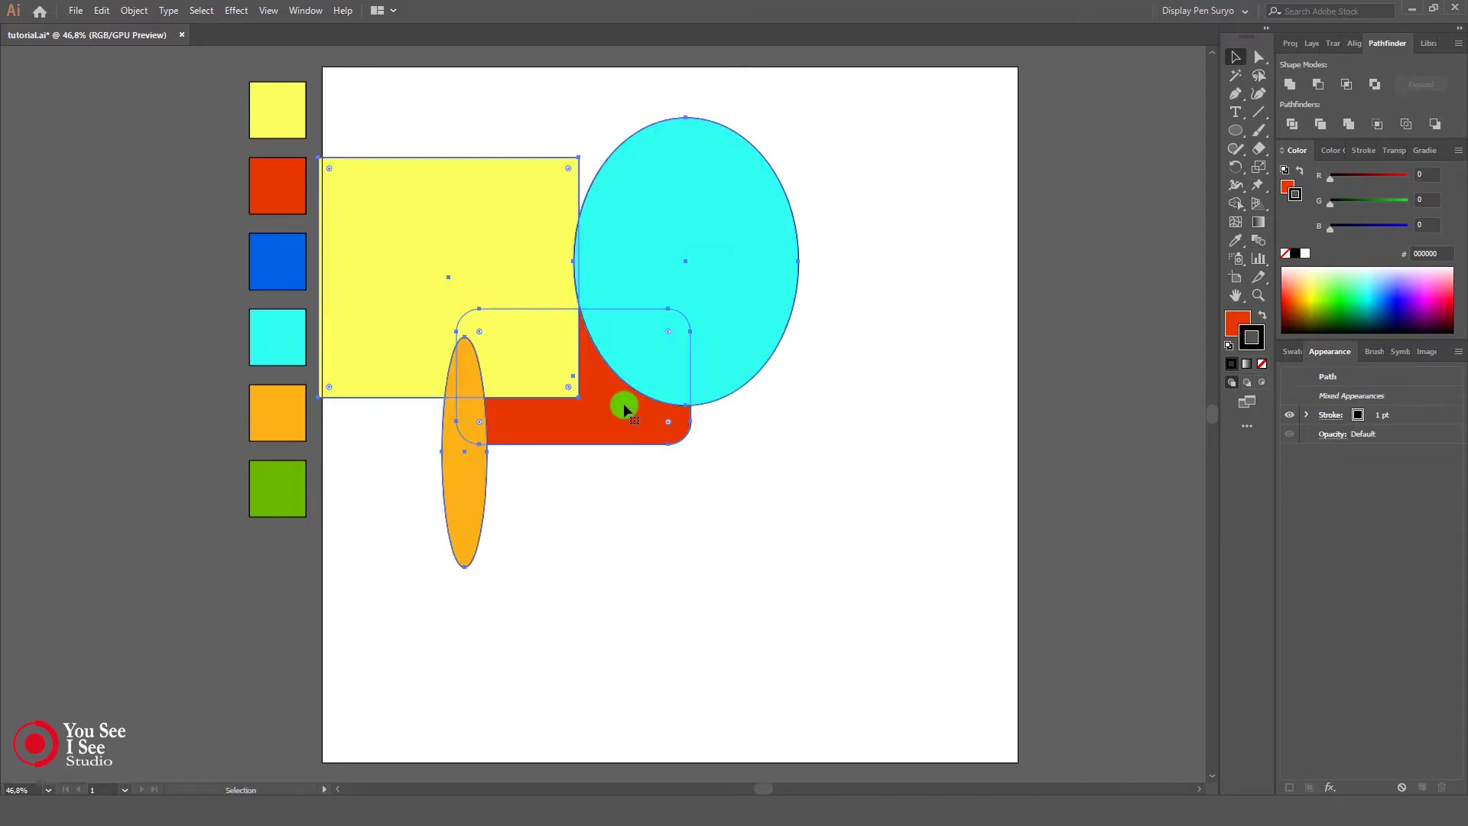
click(907, 351)
Step: Move the yellow rectangle further behind the cyan ellipse, and move the orange ellipse and red rounded rectangle to the artboard's lower right
drag(508, 225, 570, 203)
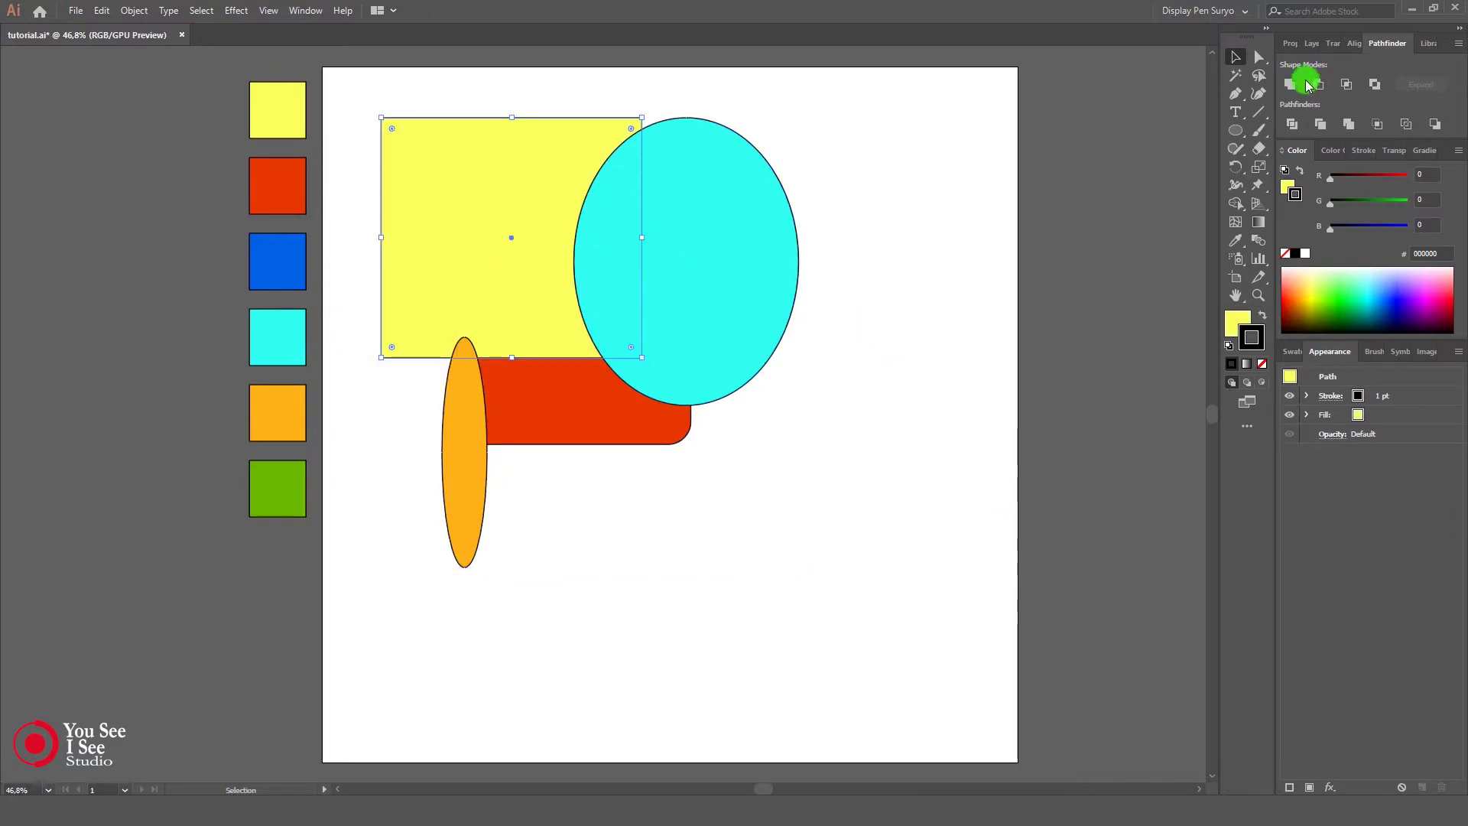
click(835, 614)
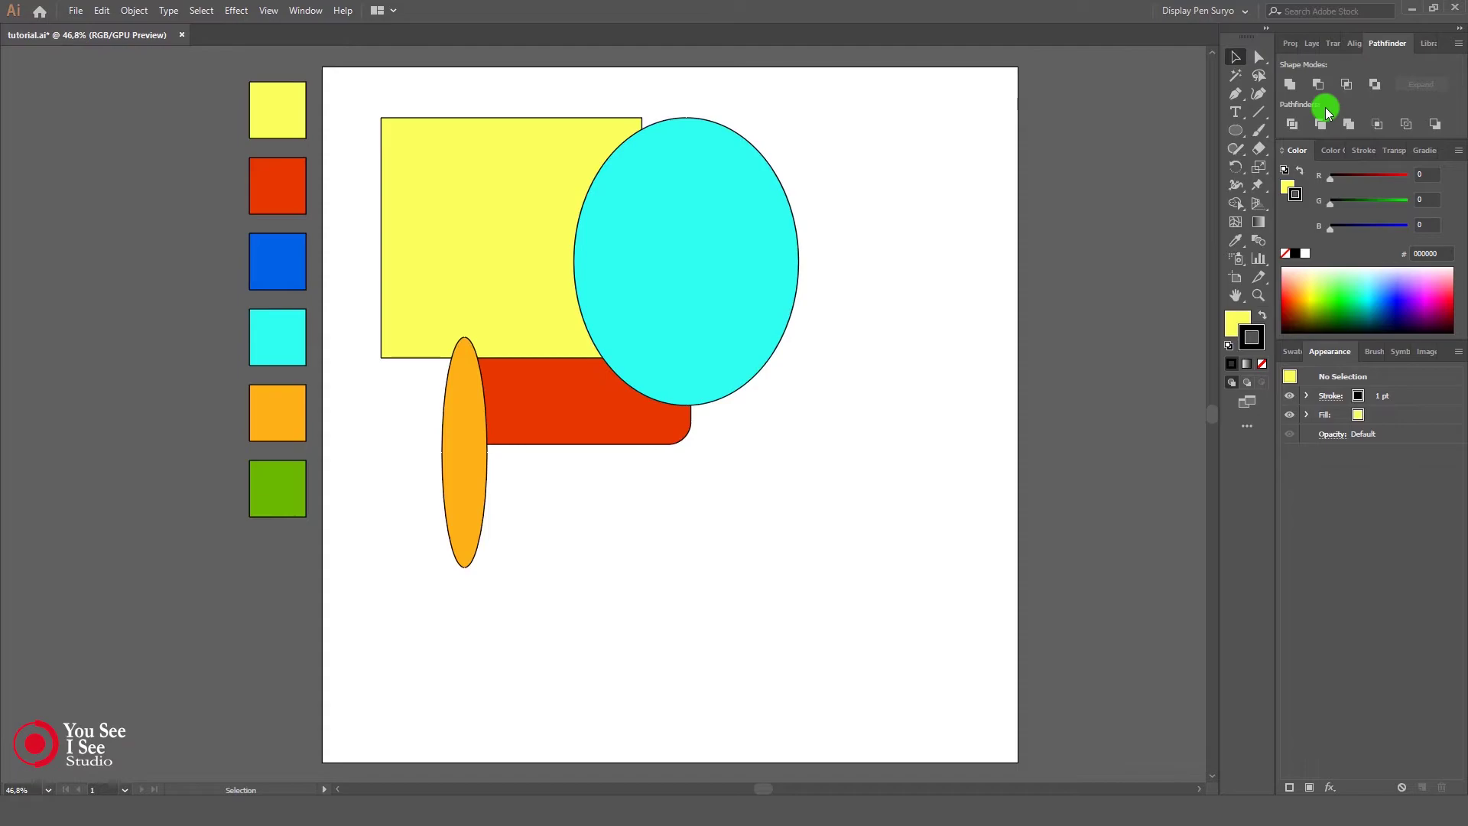
drag(462, 485, 835, 601)
drag(585, 421, 893, 641)
click(870, 342)
Step: Move the yellow rectangle and the cyan ellipse slightly down and left, keeping them overlapped
drag(499, 281, 486, 337)
drag(686, 327, 640, 354)
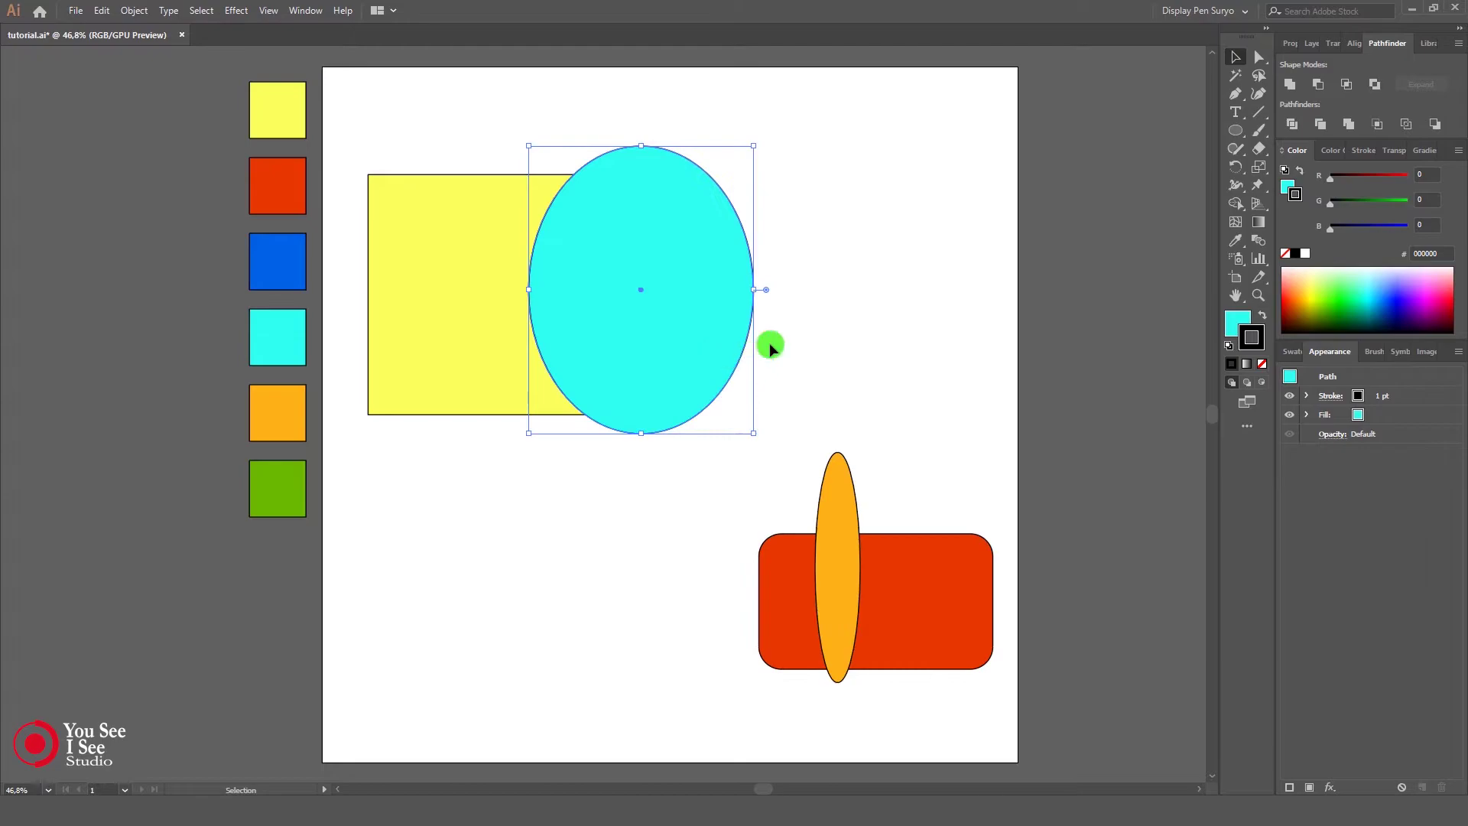
click(805, 335)
Step: Nudge the yellow rectangle left and intersect it with the cyan ellipse using the Intersect shape mode
drag(490, 392, 480, 387)
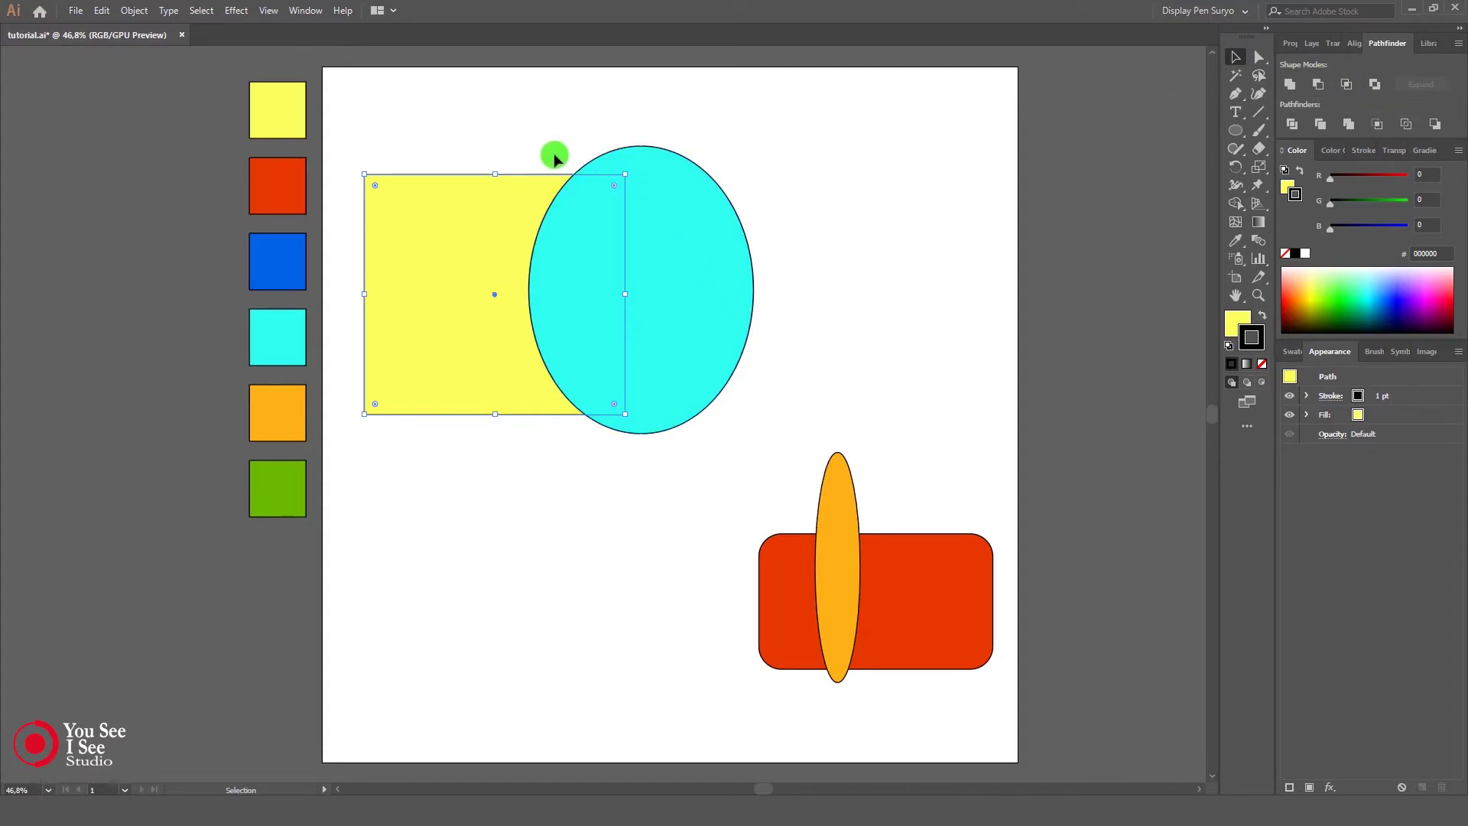
shift+click(653, 342)
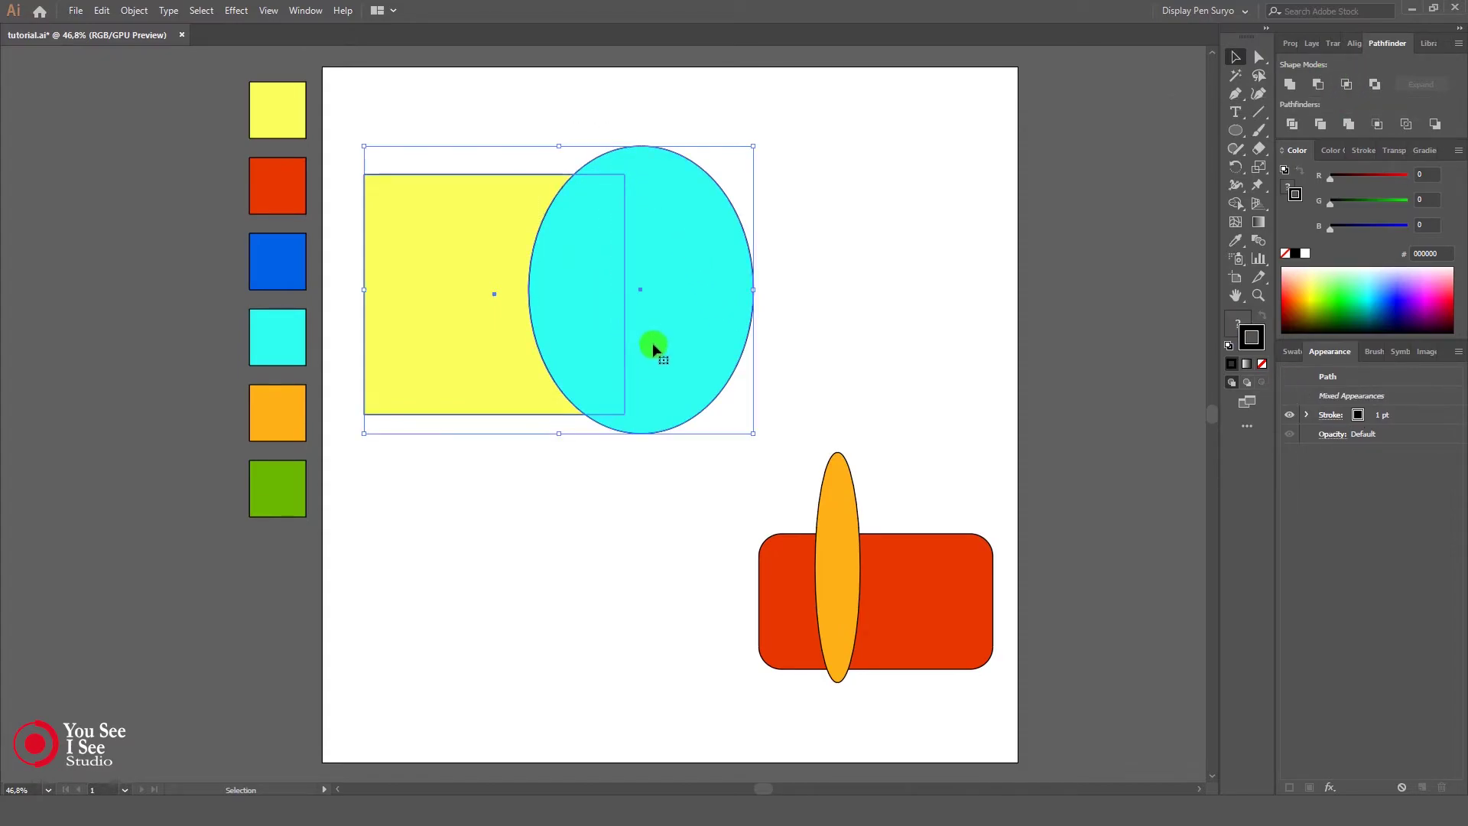
click(1346, 85)
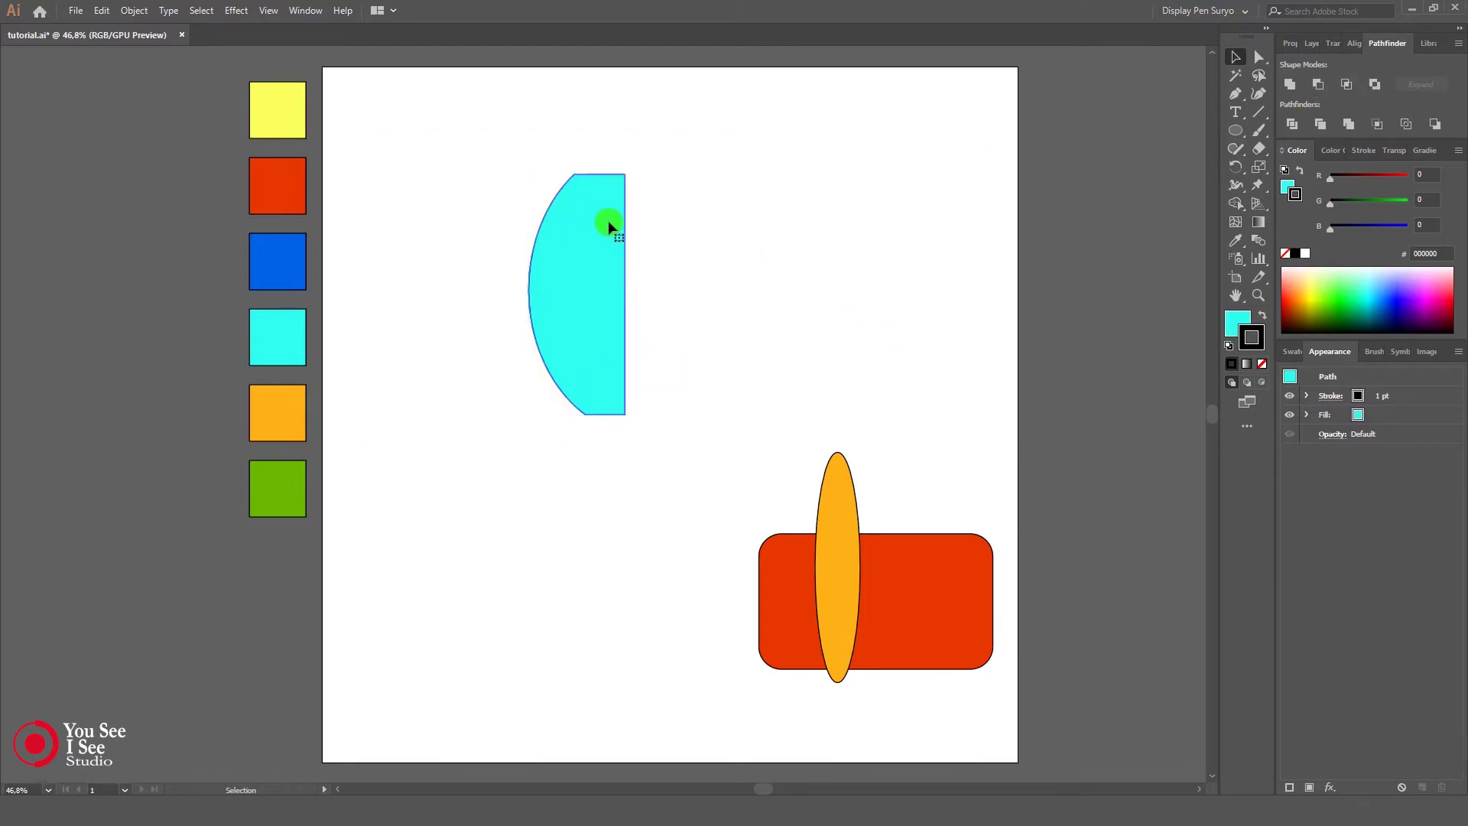
Step: Undo the intersection, reapply Intersect to the yellow rectangle and cyan ellipse, undo it again, and deselect the shapes
key(ctrl+z)
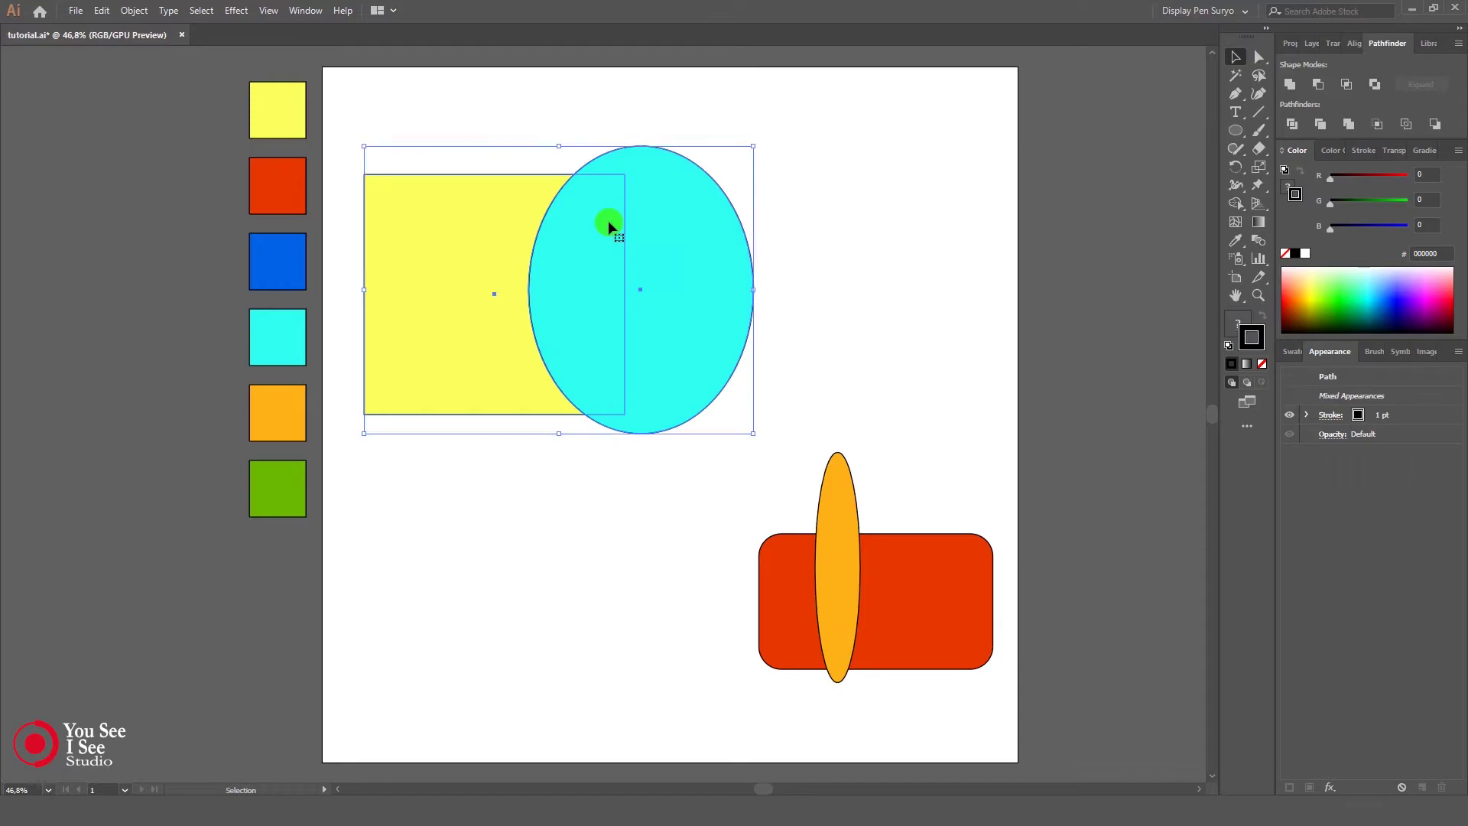
click(1346, 85)
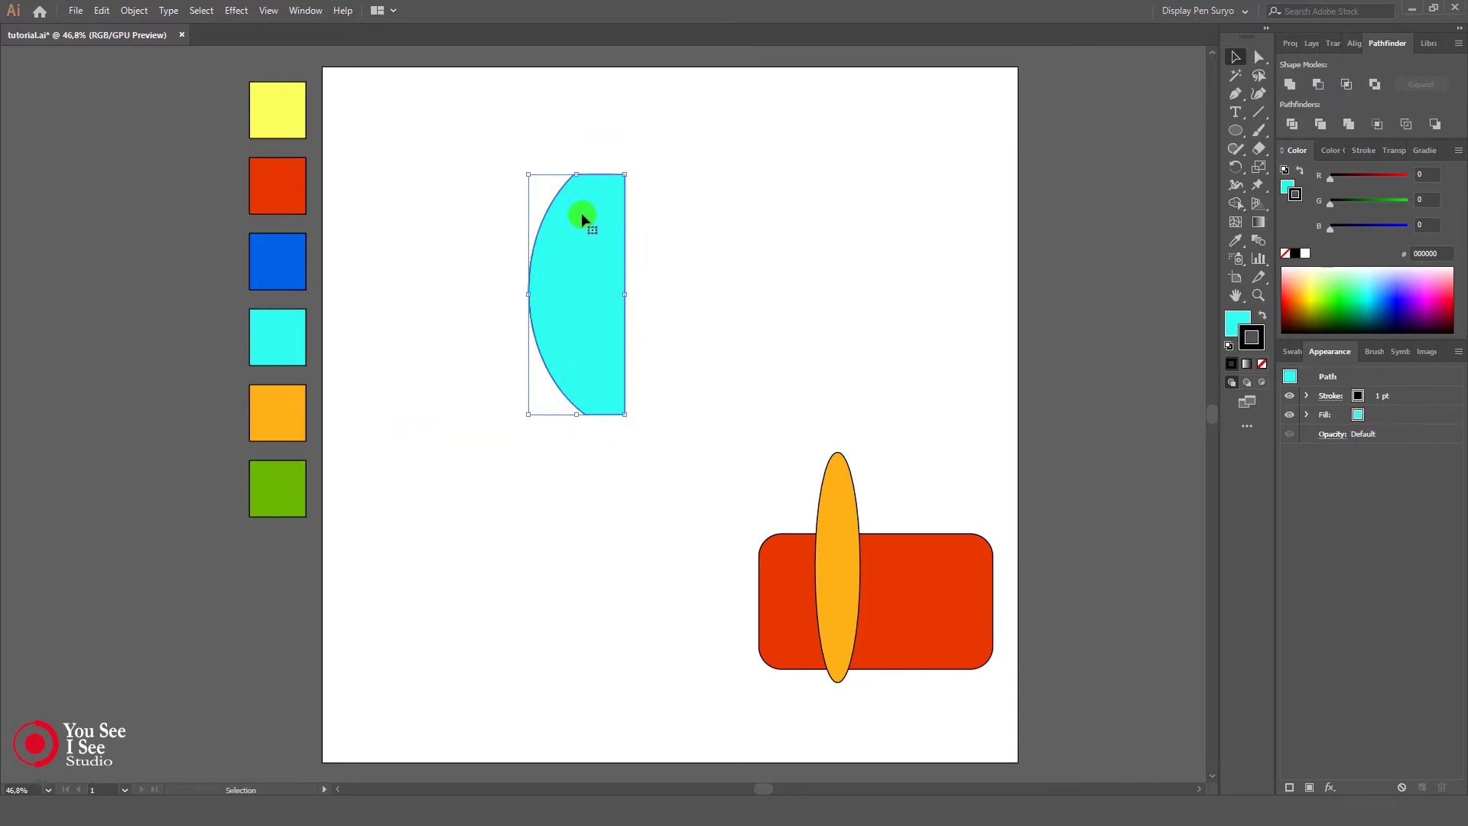
key(ctrl+z)
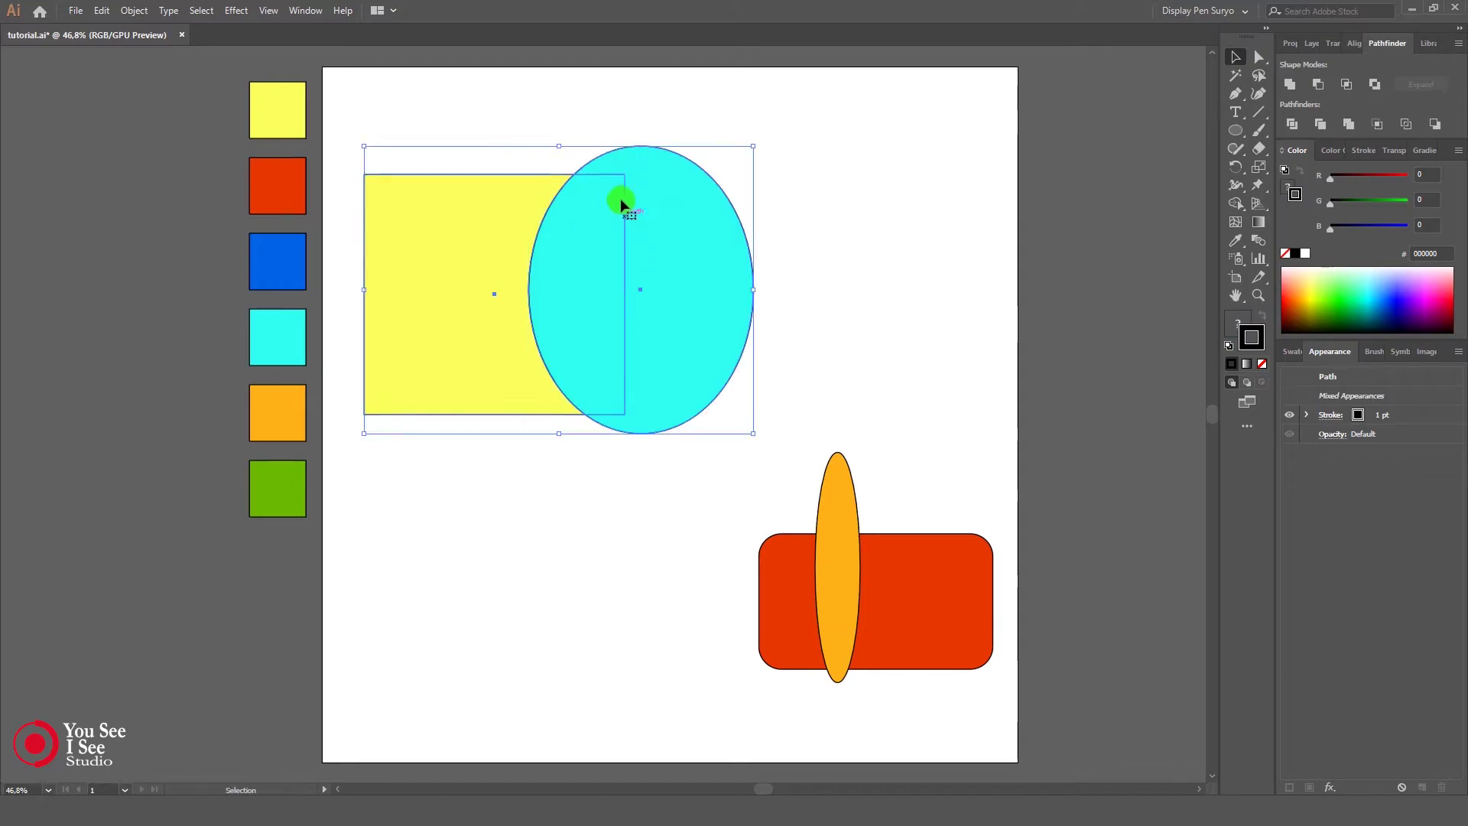
click(849, 233)
Step: Reduce the yellow rectangle's height, widen it past both sides of the cyan ellipse, and position it behind the ellipse's middle
click(498, 402)
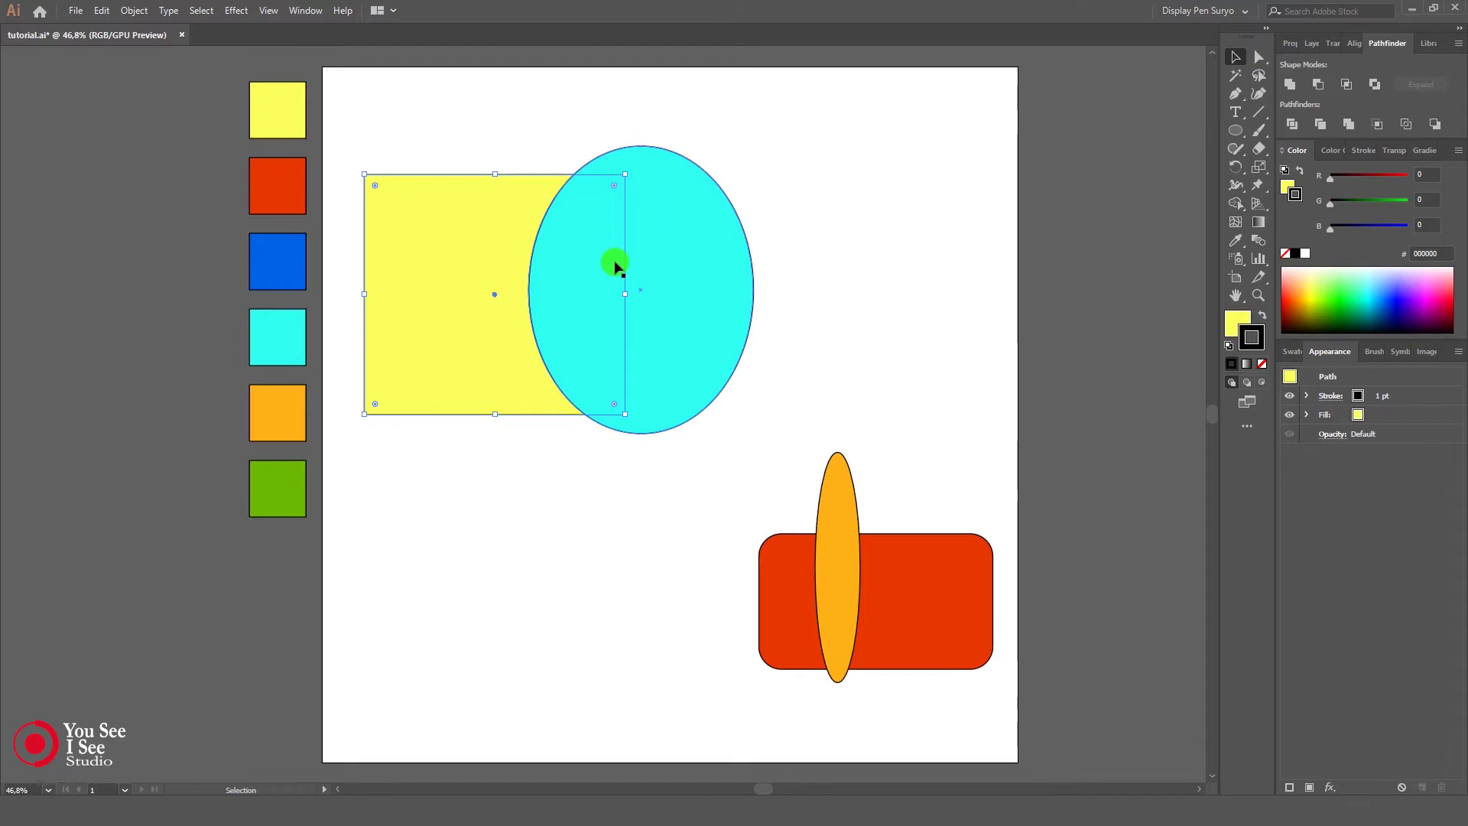
click(717, 288)
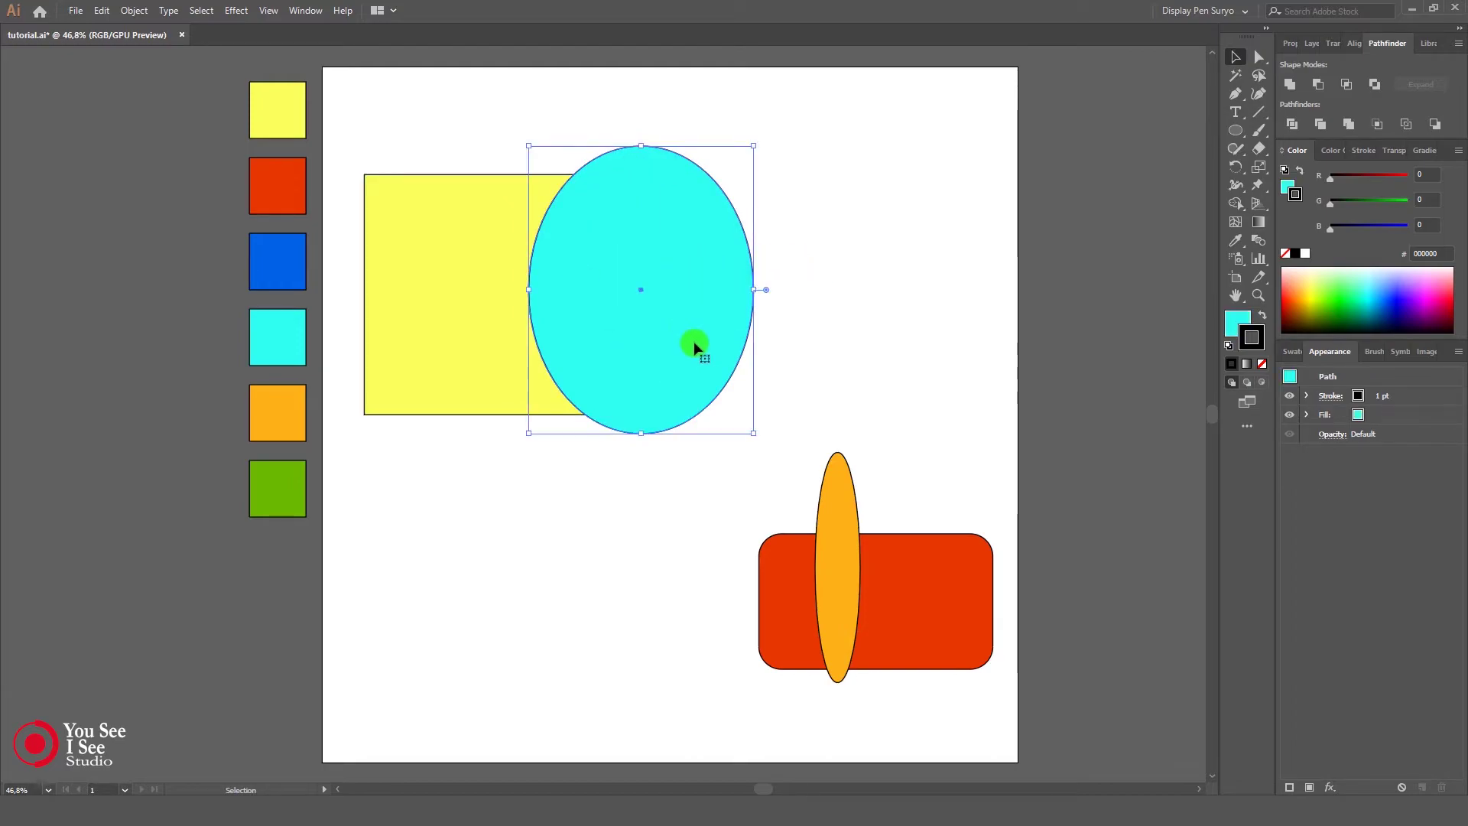
click(490, 364)
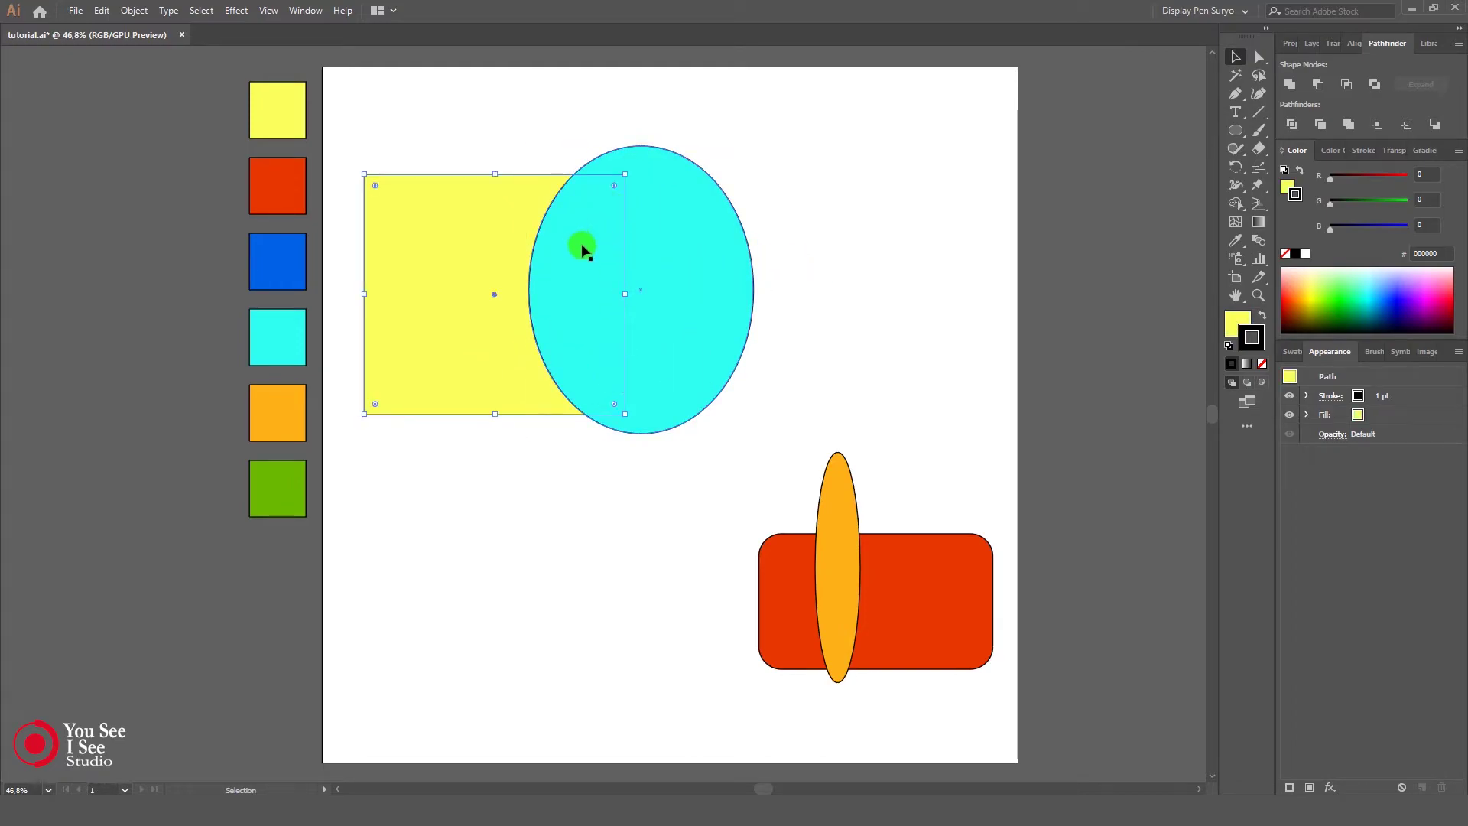
click(621, 266)
click(467, 312)
drag(497, 173, 495, 281)
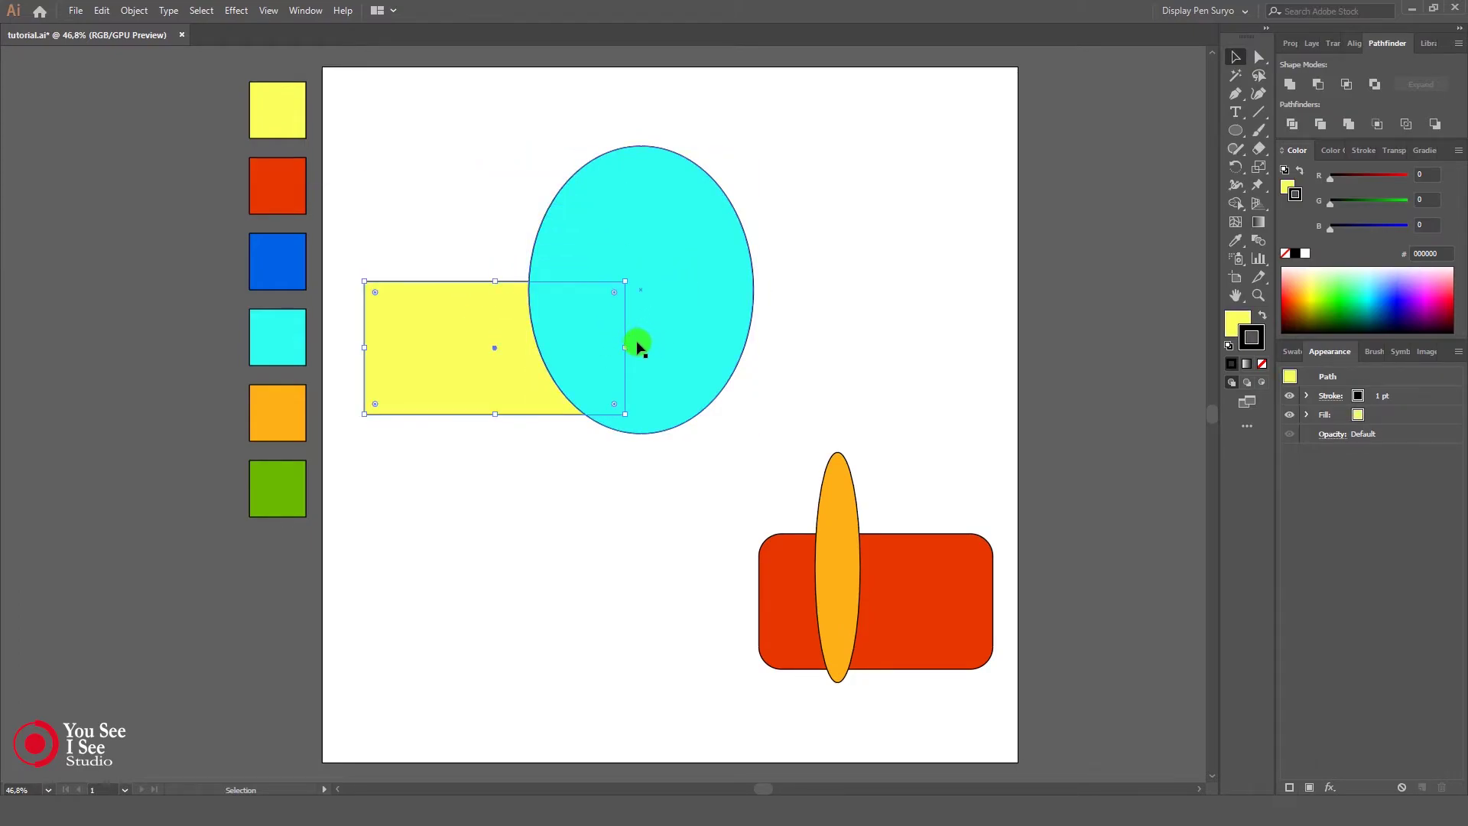
drag(624, 347, 837, 313)
click(910, 374)
click(940, 342)
Step: Intersect the wide yellow band with the cyan ellipse using the Intersect shape mode
drag(676, 102, 791, 352)
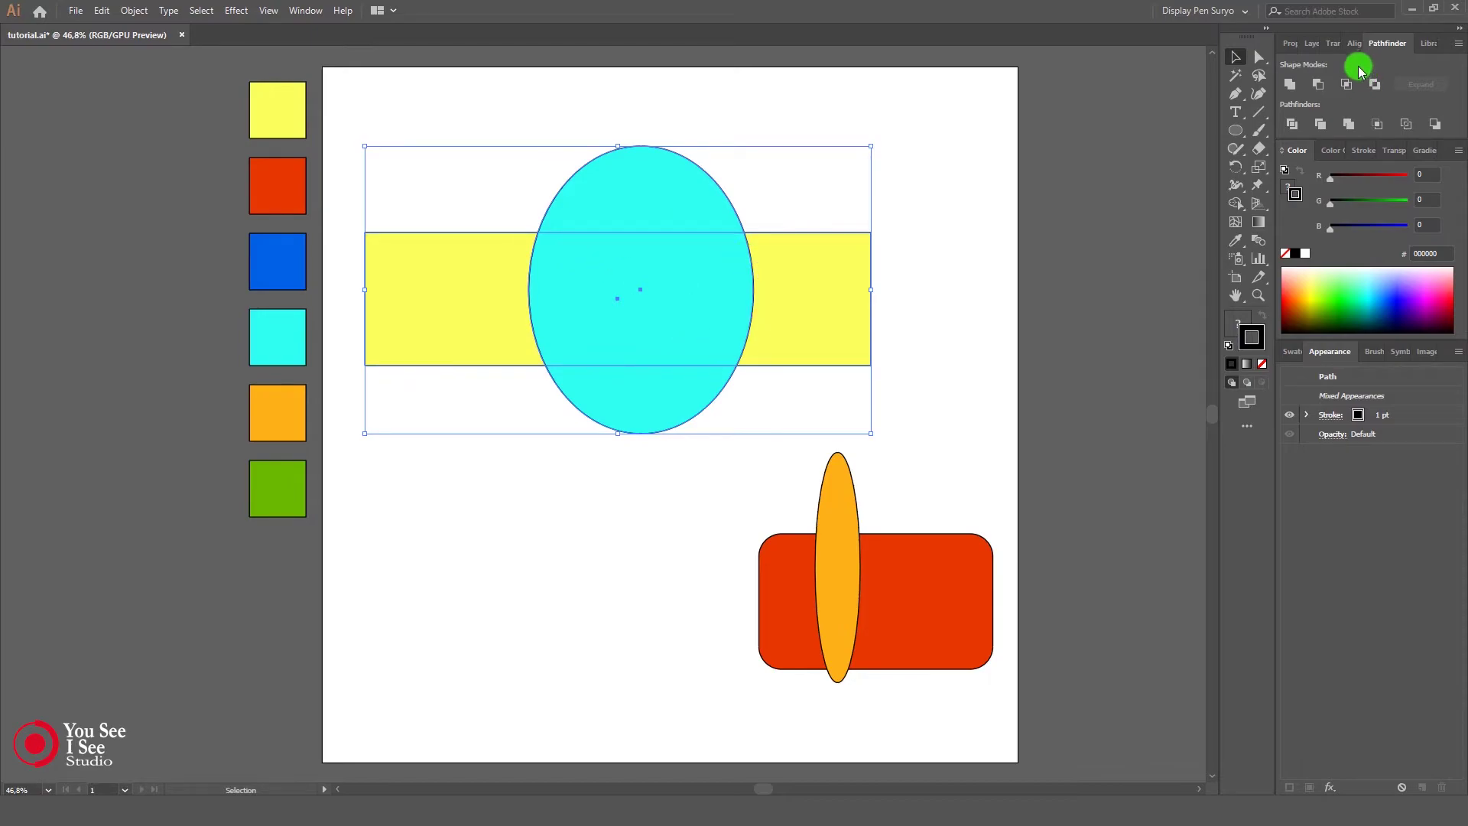
click(1347, 84)
click(961, 410)
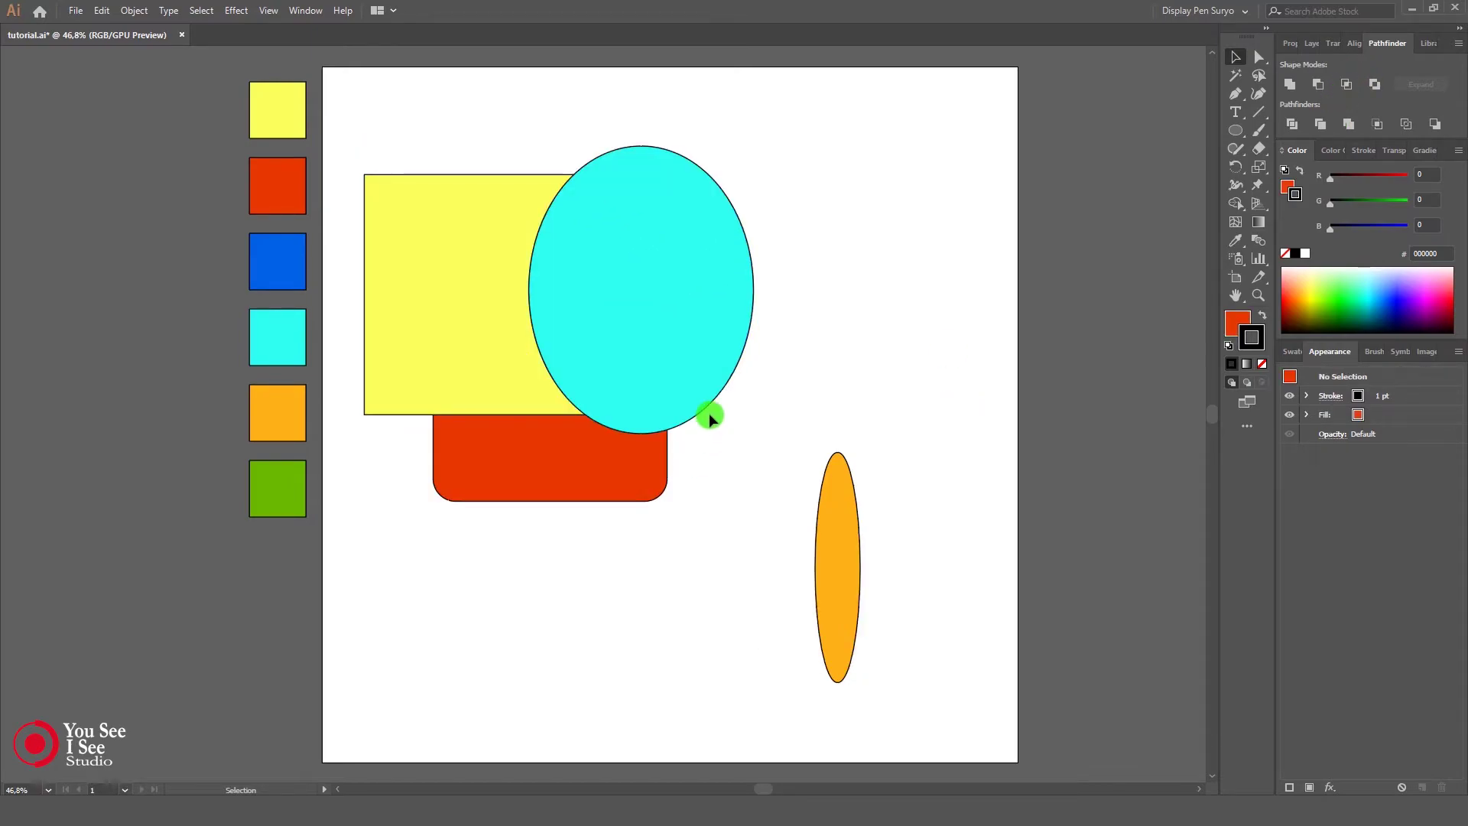
Step: Apply Intersect to the yellow rectangle, cyan ellipse and red rounded rectangle twice, undoing it each time
drag(508, 136, 614, 526)
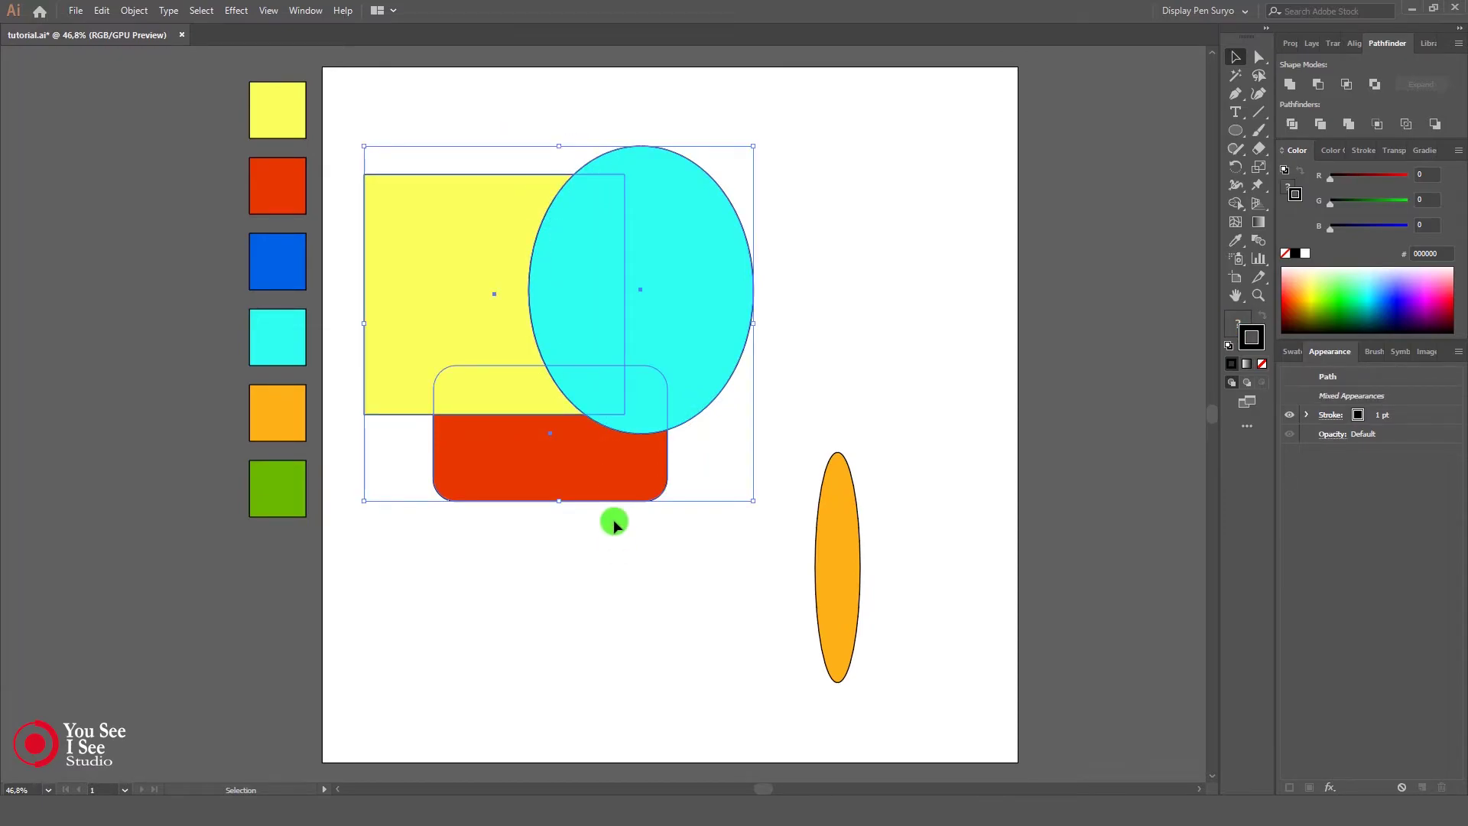
click(1346, 84)
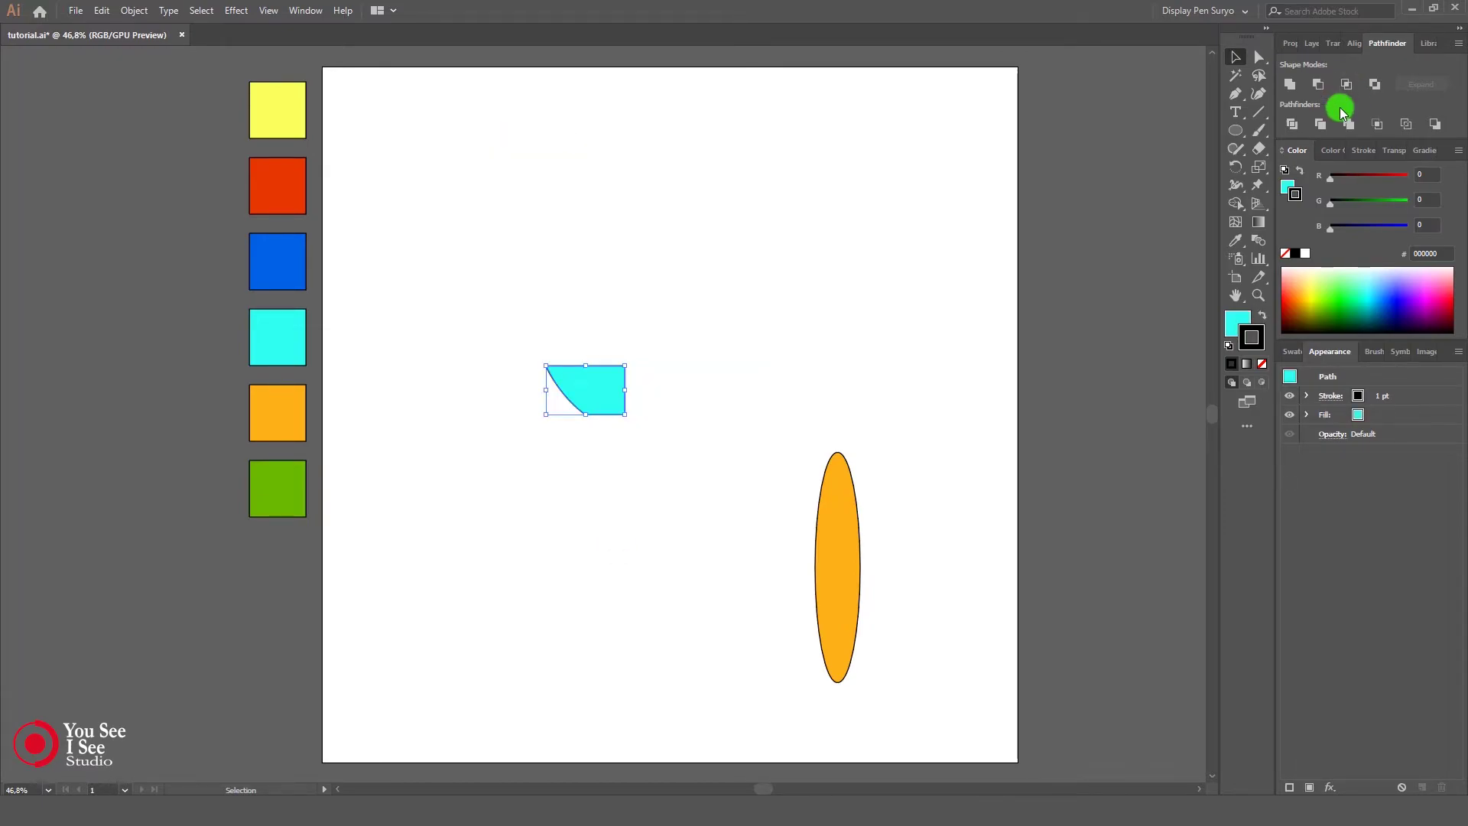
click(731, 451)
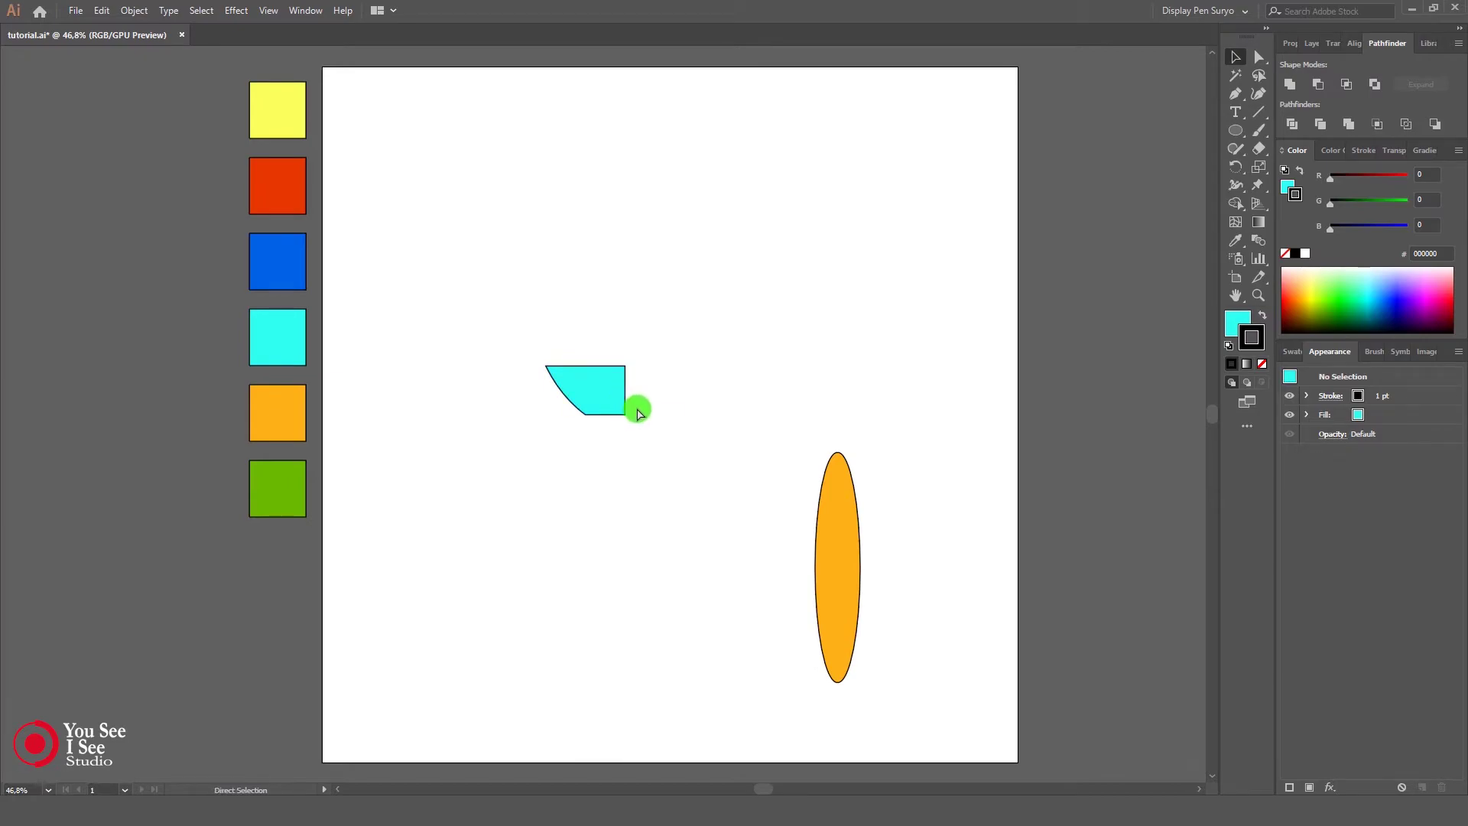
key(ctrl+z)
click(758, 489)
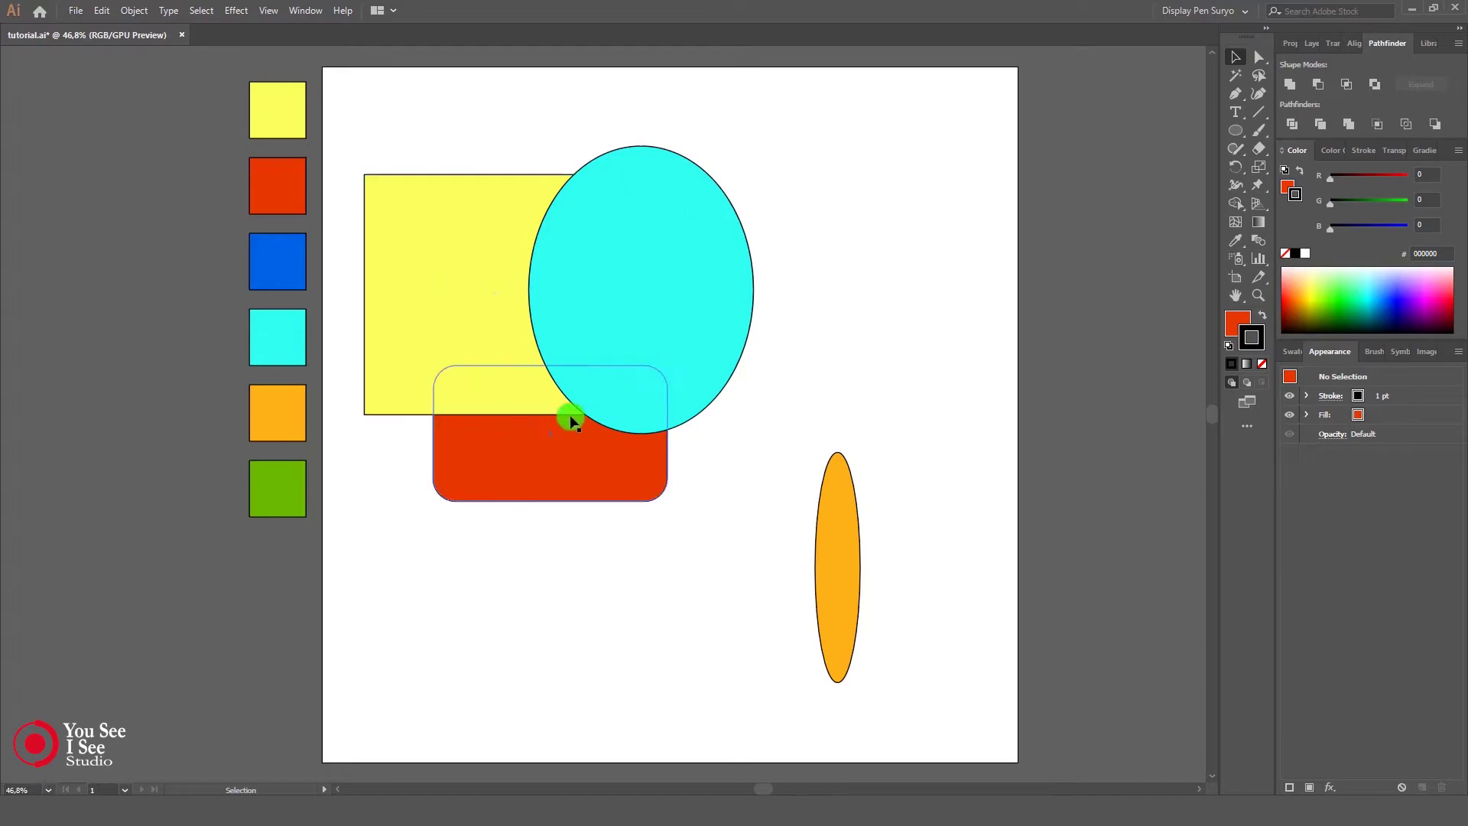
drag(505, 133, 643, 558)
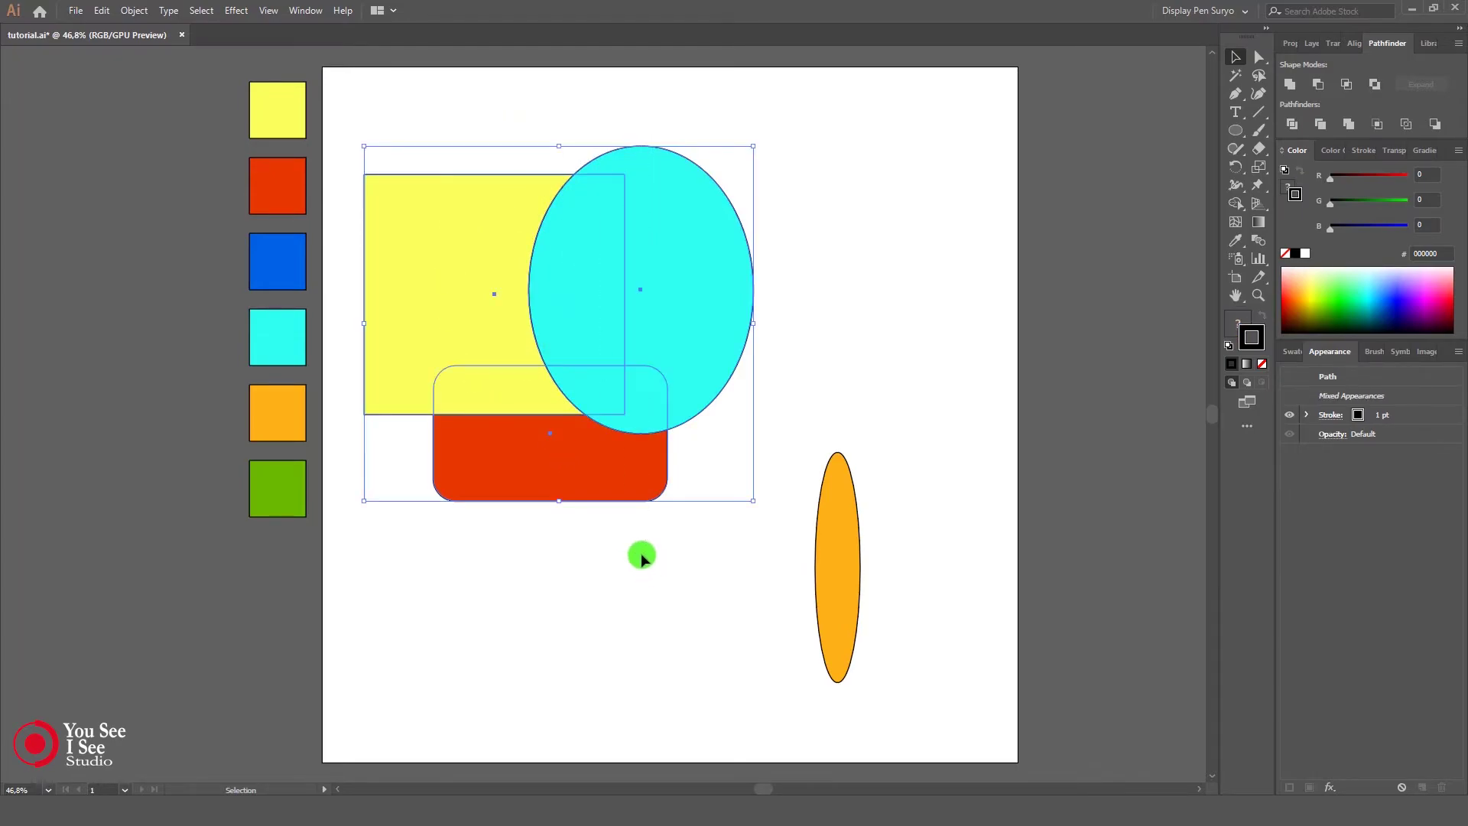
click(1346, 84)
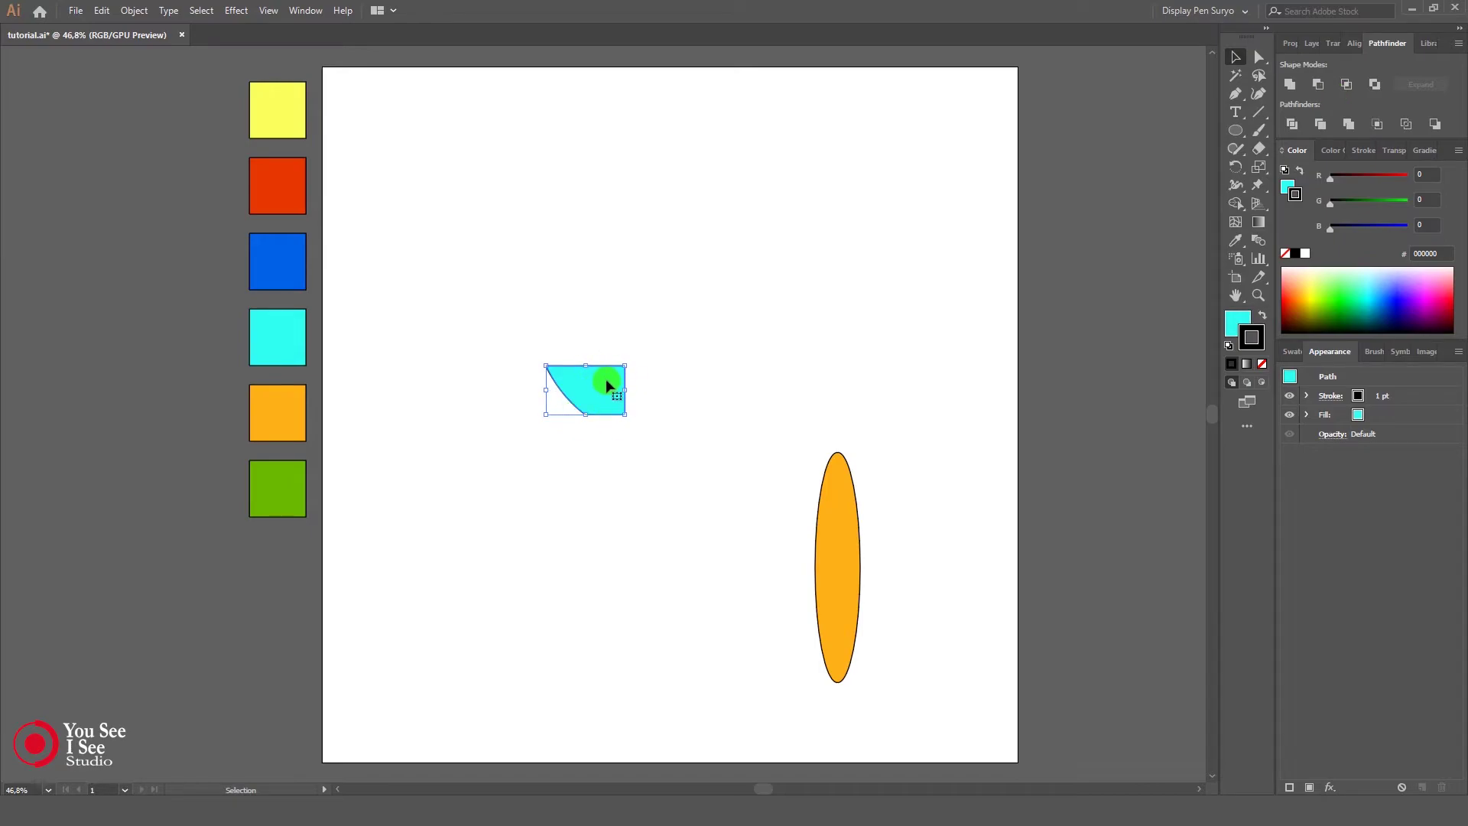
key(ctrl+z)
click(641, 531)
Step: Move the red rounded rectangle down clear of the others, intersect the yellow rectangle with the cyan ellipse, and undo the intersection
drag(632, 476, 642, 658)
drag(517, 148, 604, 387)
click(1347, 84)
key(a)
key(ctrl+z)
Step: Move the red rounded rectangle back under the other two shapes, intersect all three, and undo the intersection
drag(628, 644, 633, 456)
click(701, 548)
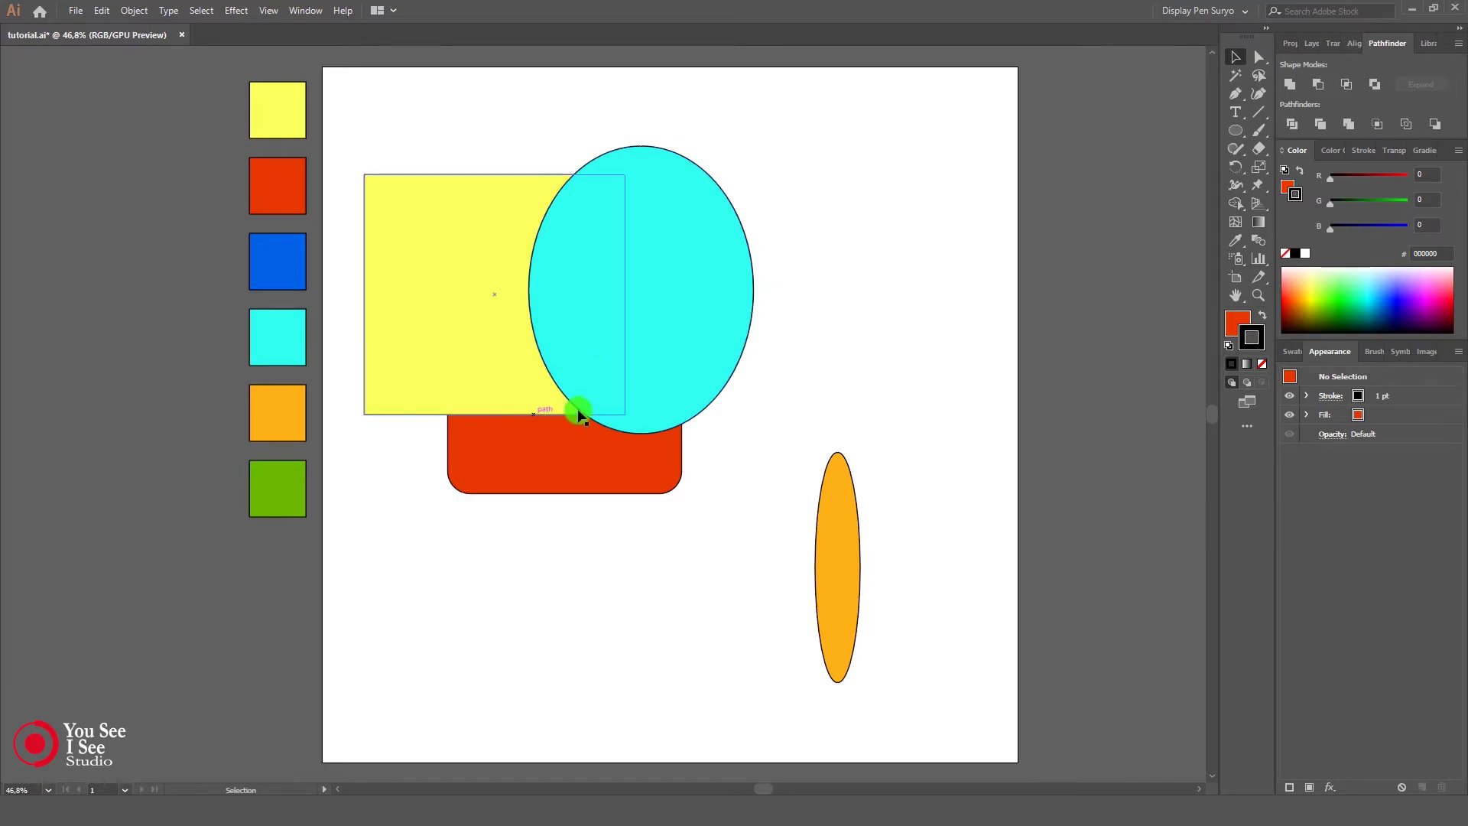
drag(506, 128, 627, 575)
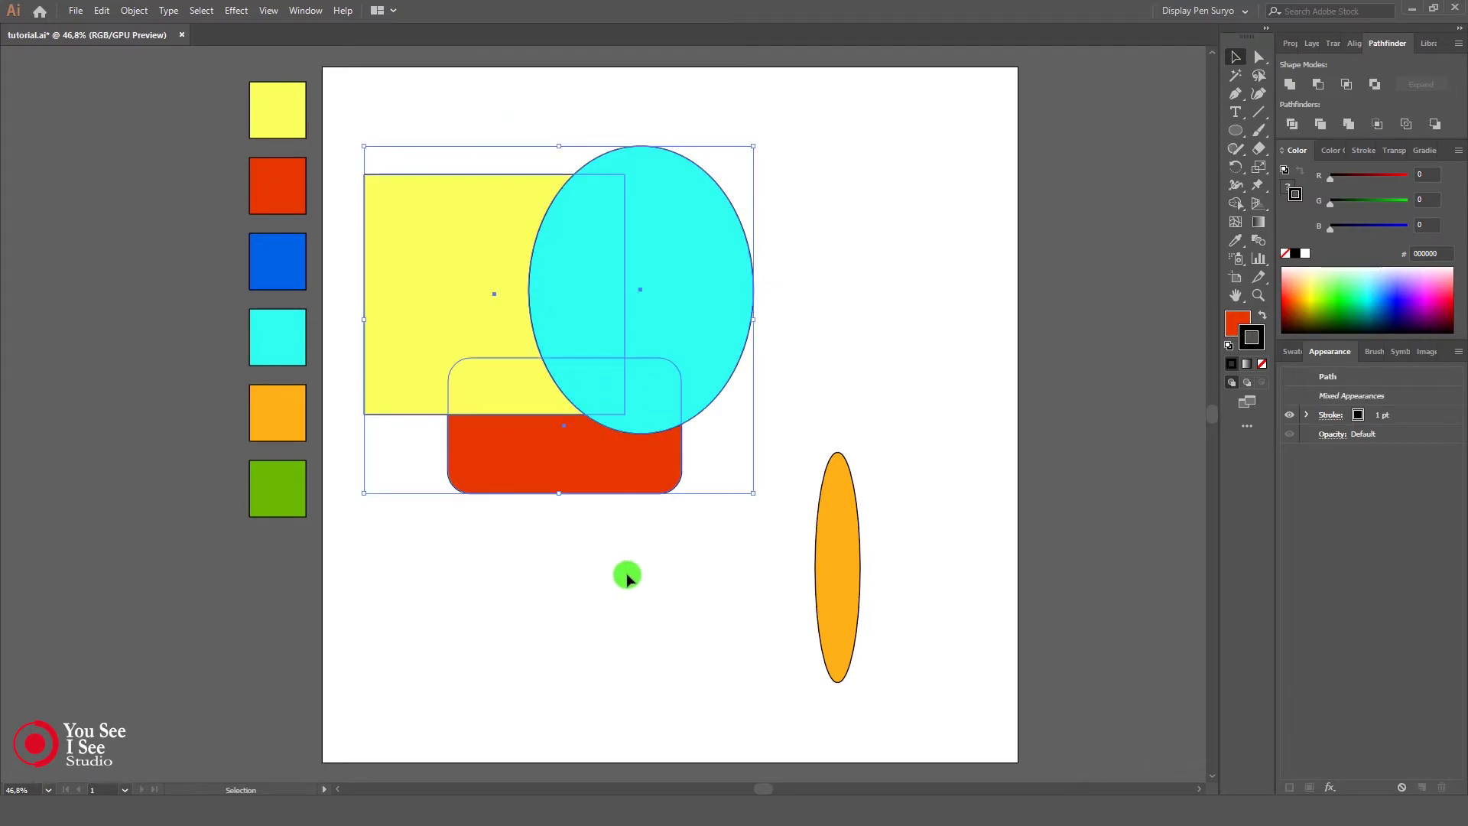
click(1347, 86)
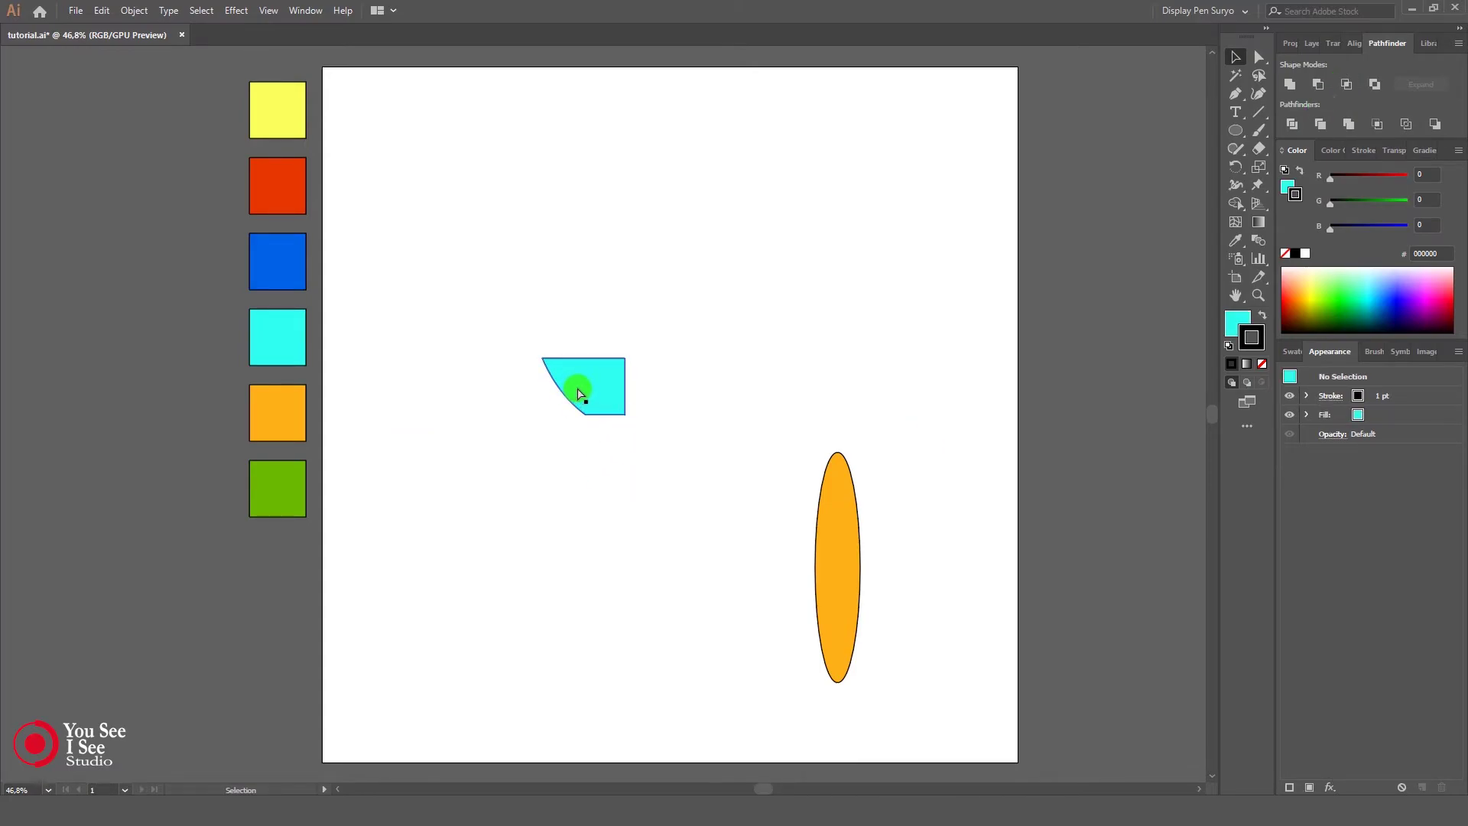
key(ctrl+z)
click(678, 558)
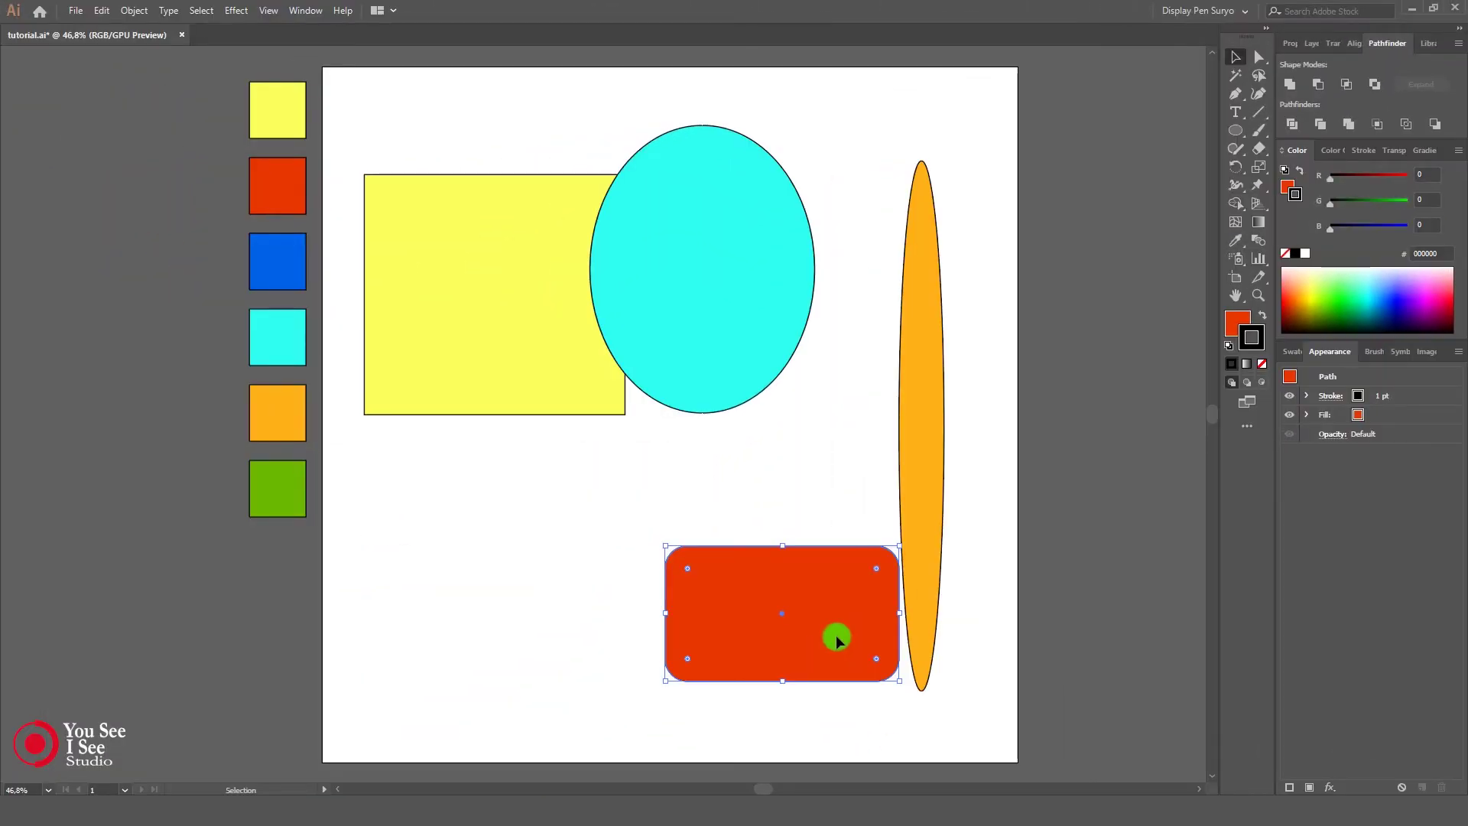
Step: Move the cyan ellipse further over the yellow rectangle, apply Intersect to both, and undo the intersection
drag(733, 269, 685, 287)
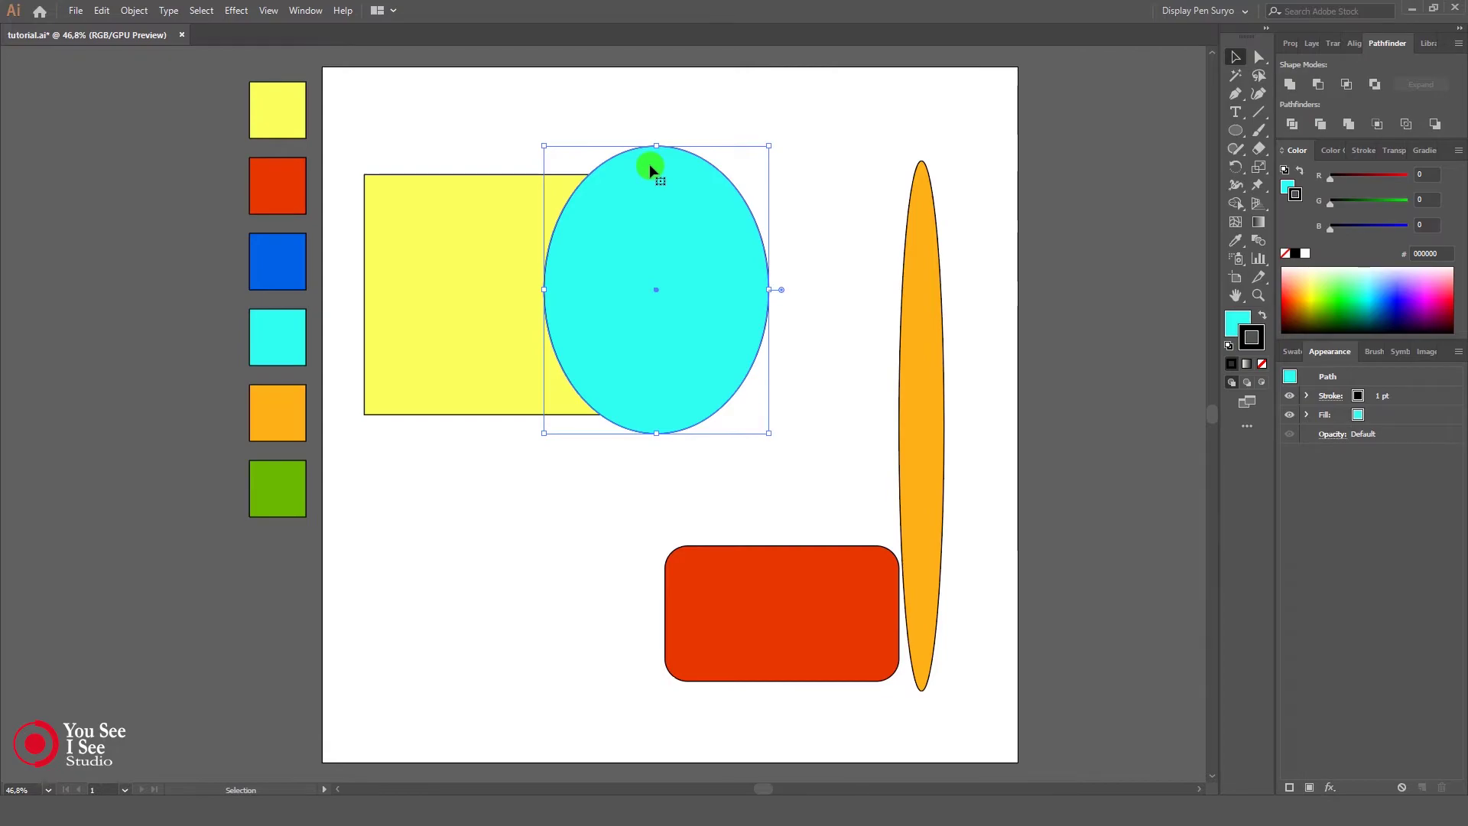
drag(541, 114, 665, 459)
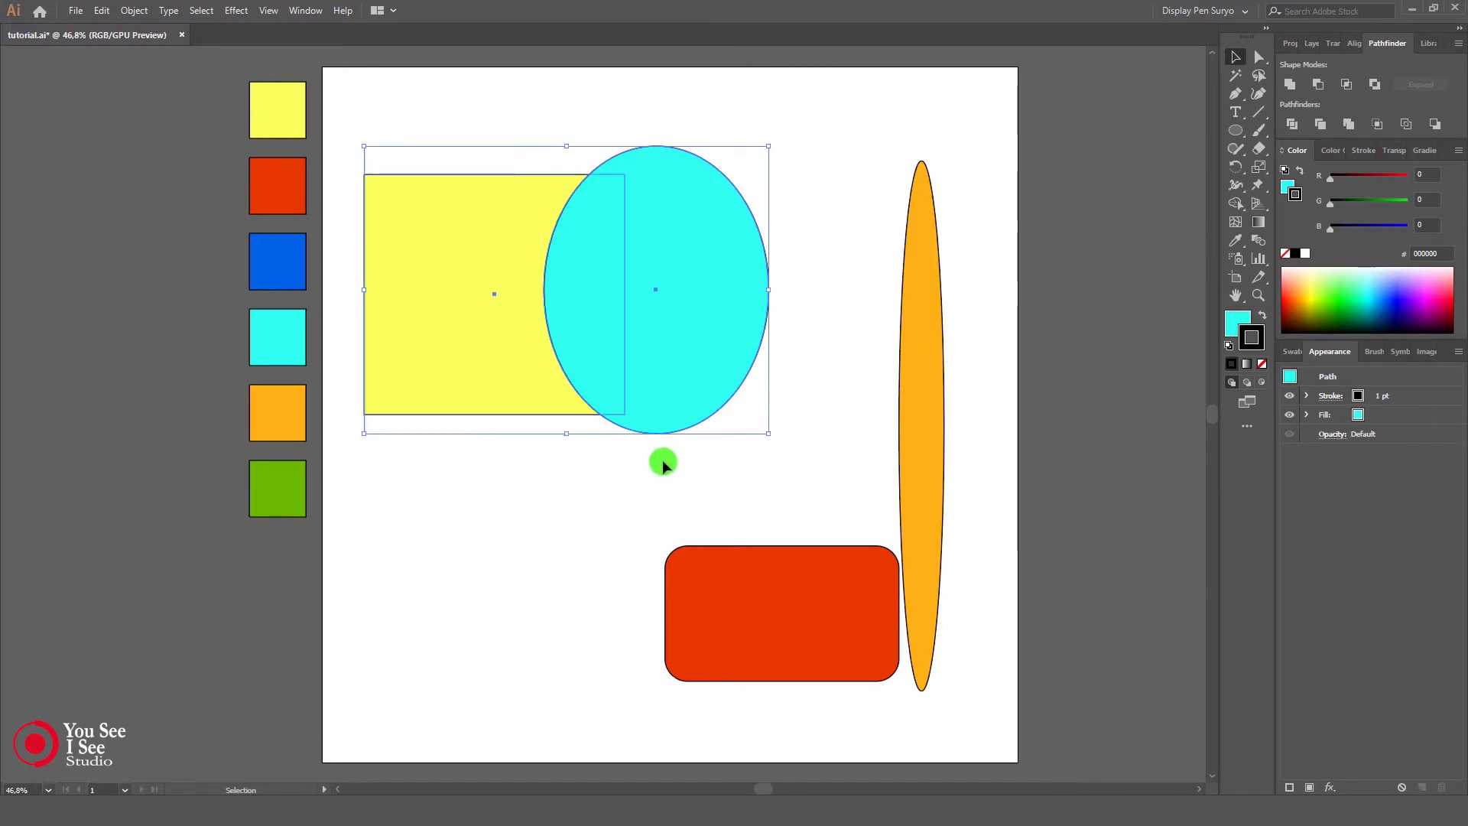
click(1347, 86)
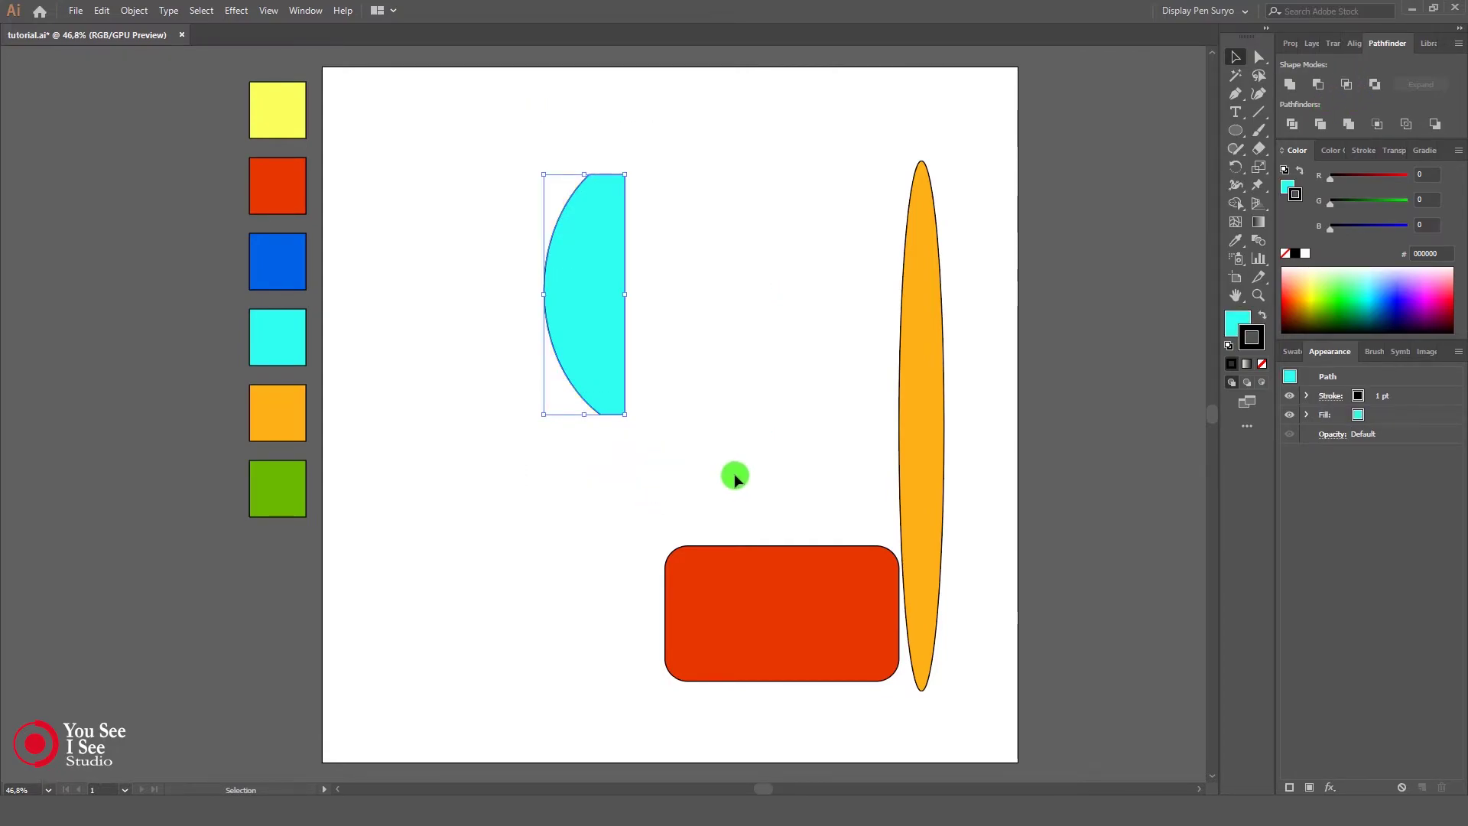
key(ctrl+z)
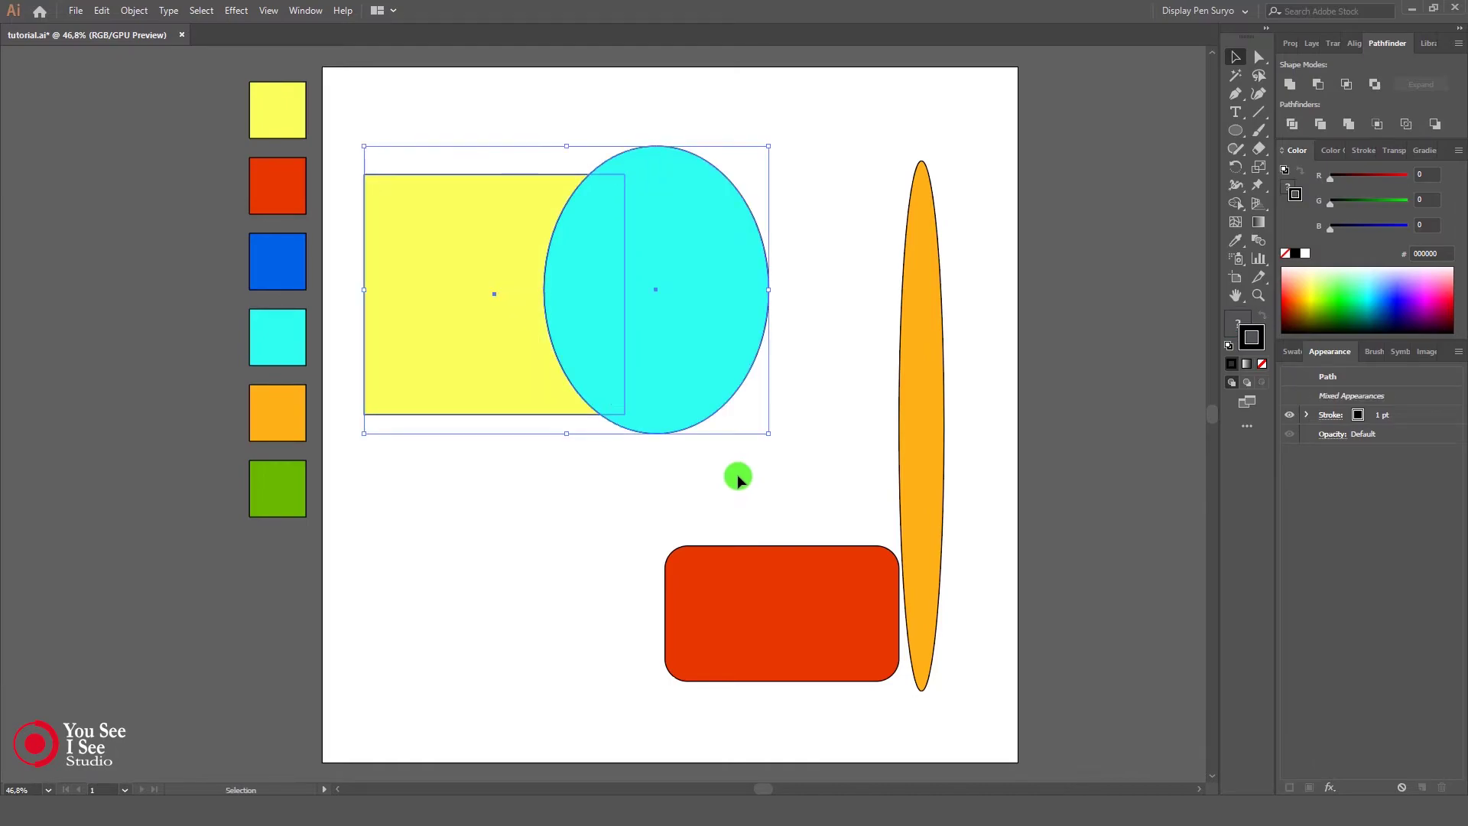
click(745, 468)
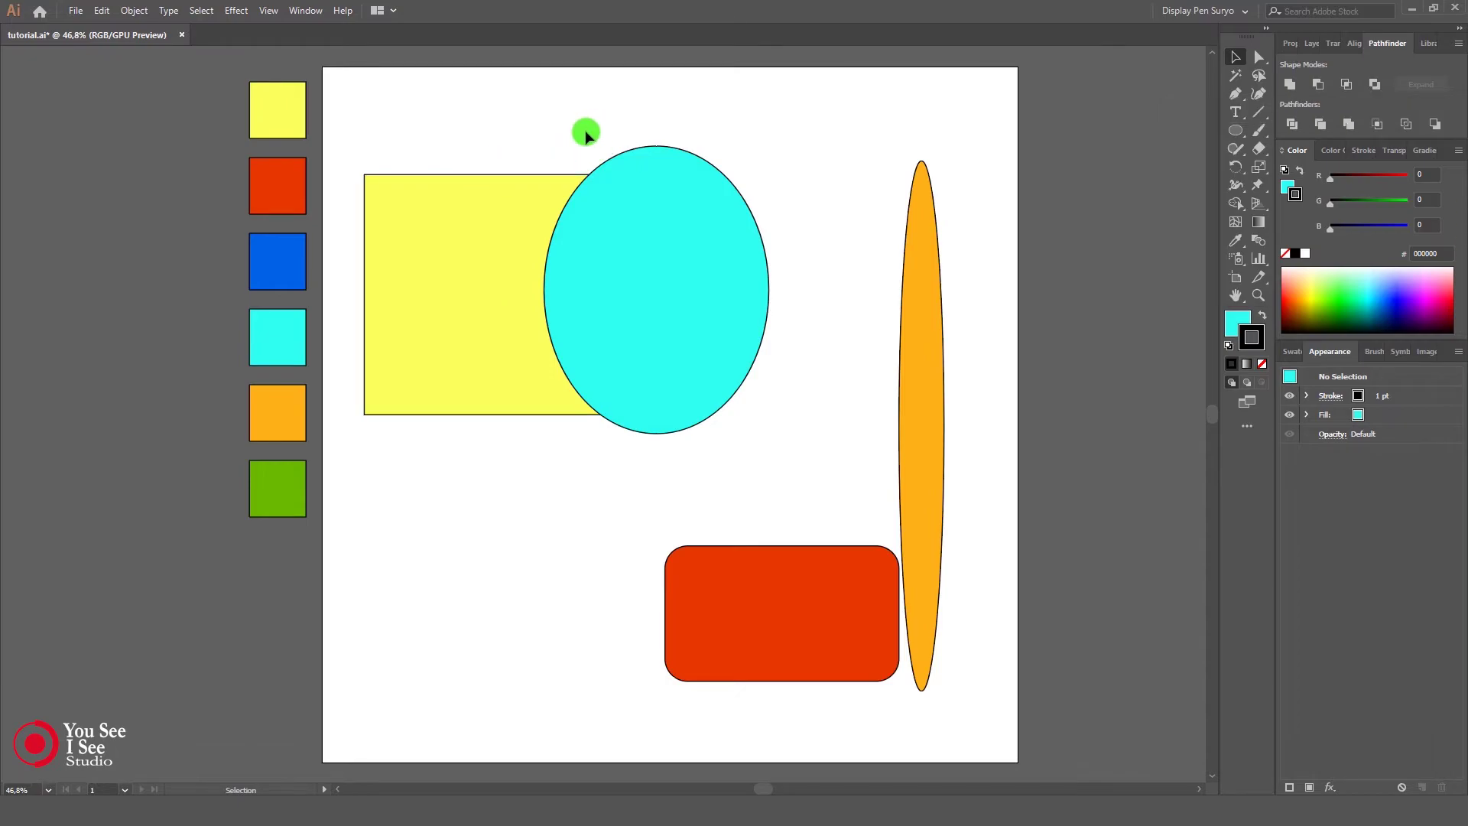
Step: Apply the Exclude shape mode to the yellow rectangle and the cyan ellipse
drag(522, 133, 633, 476)
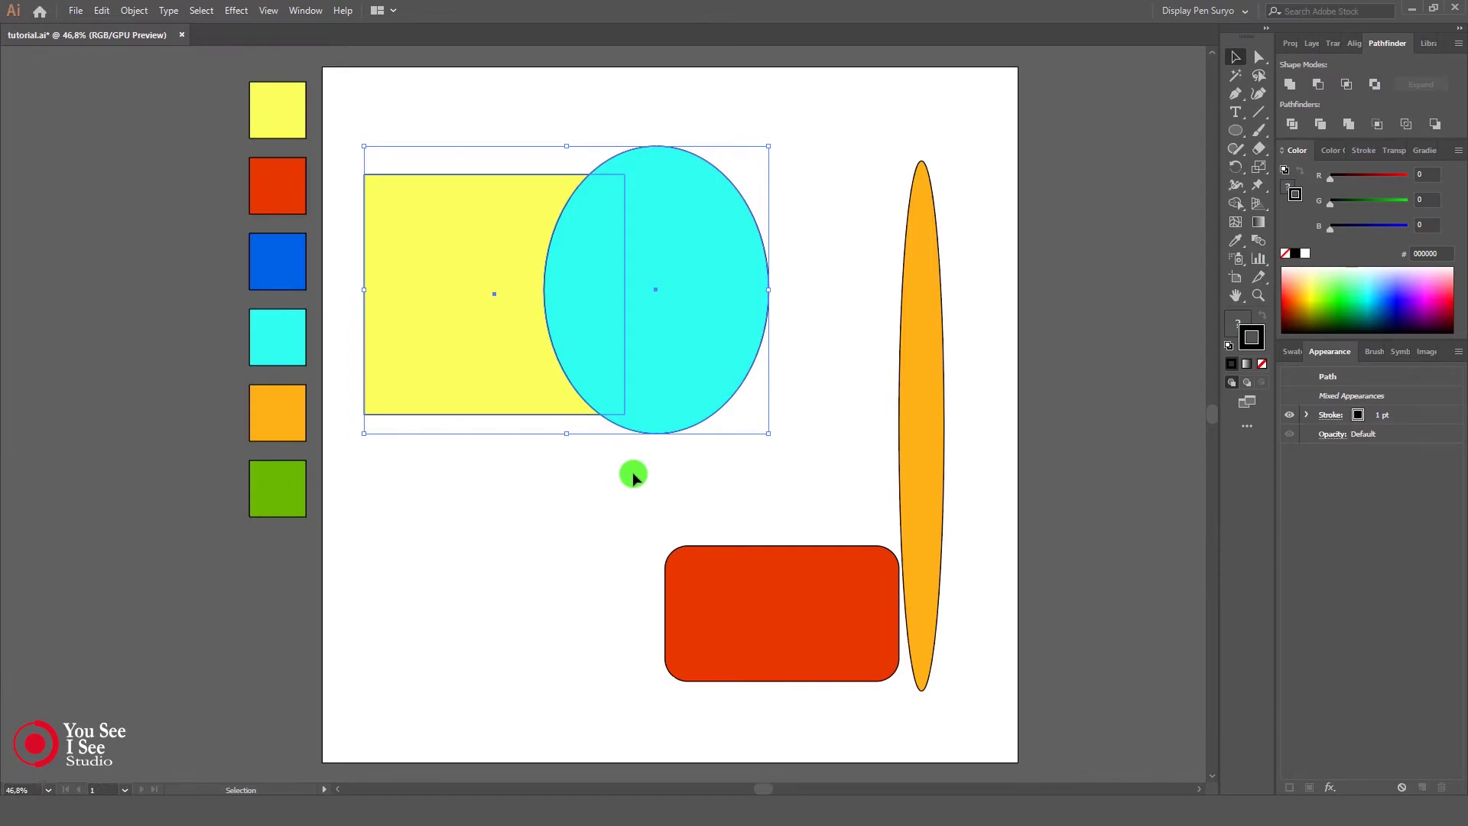
click(1374, 84)
click(728, 501)
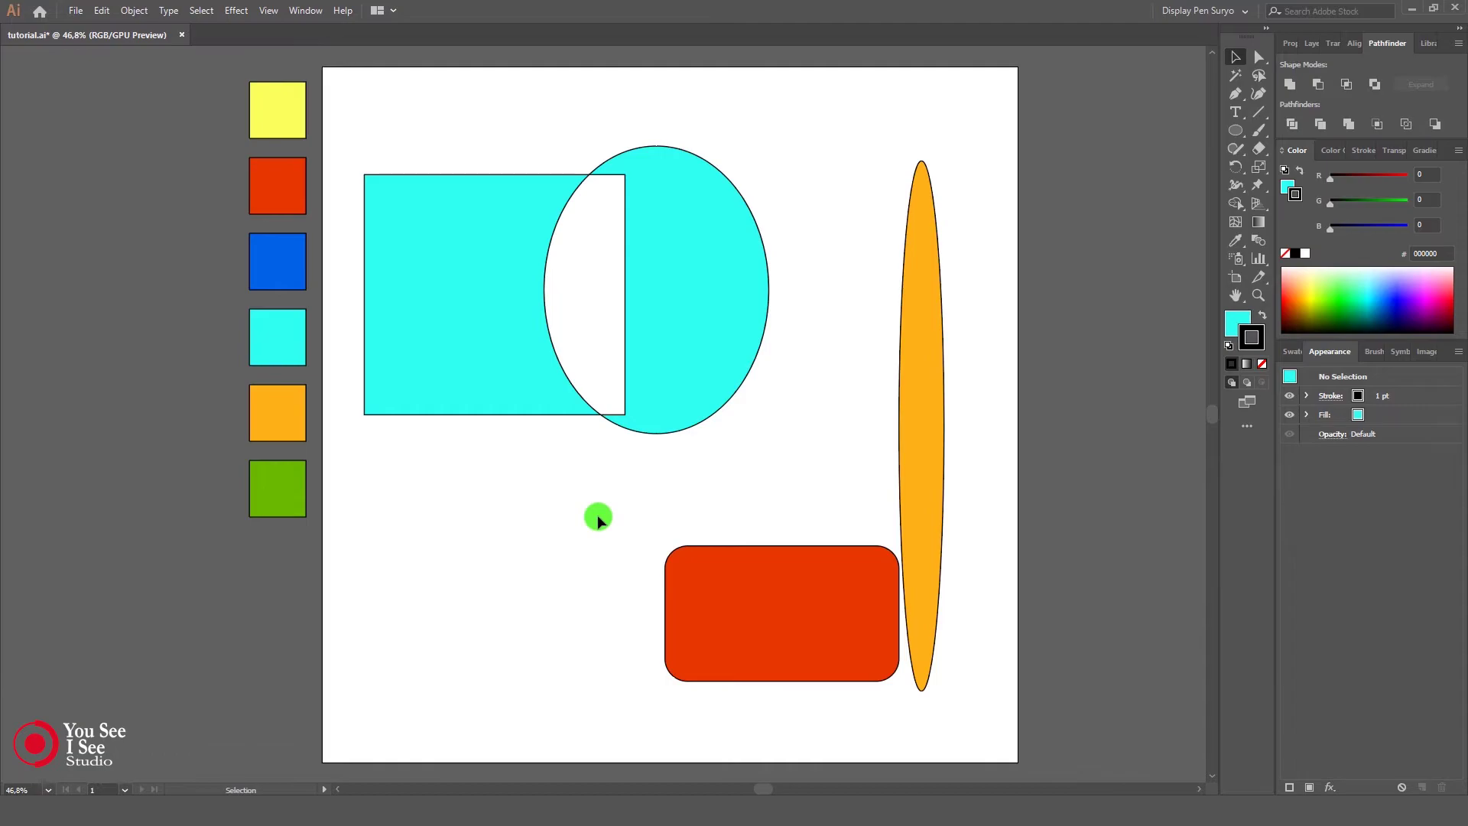
Step: Move the excluded group slightly down and right, and undo both the moves and the exclusion
drag(708, 370, 731, 393)
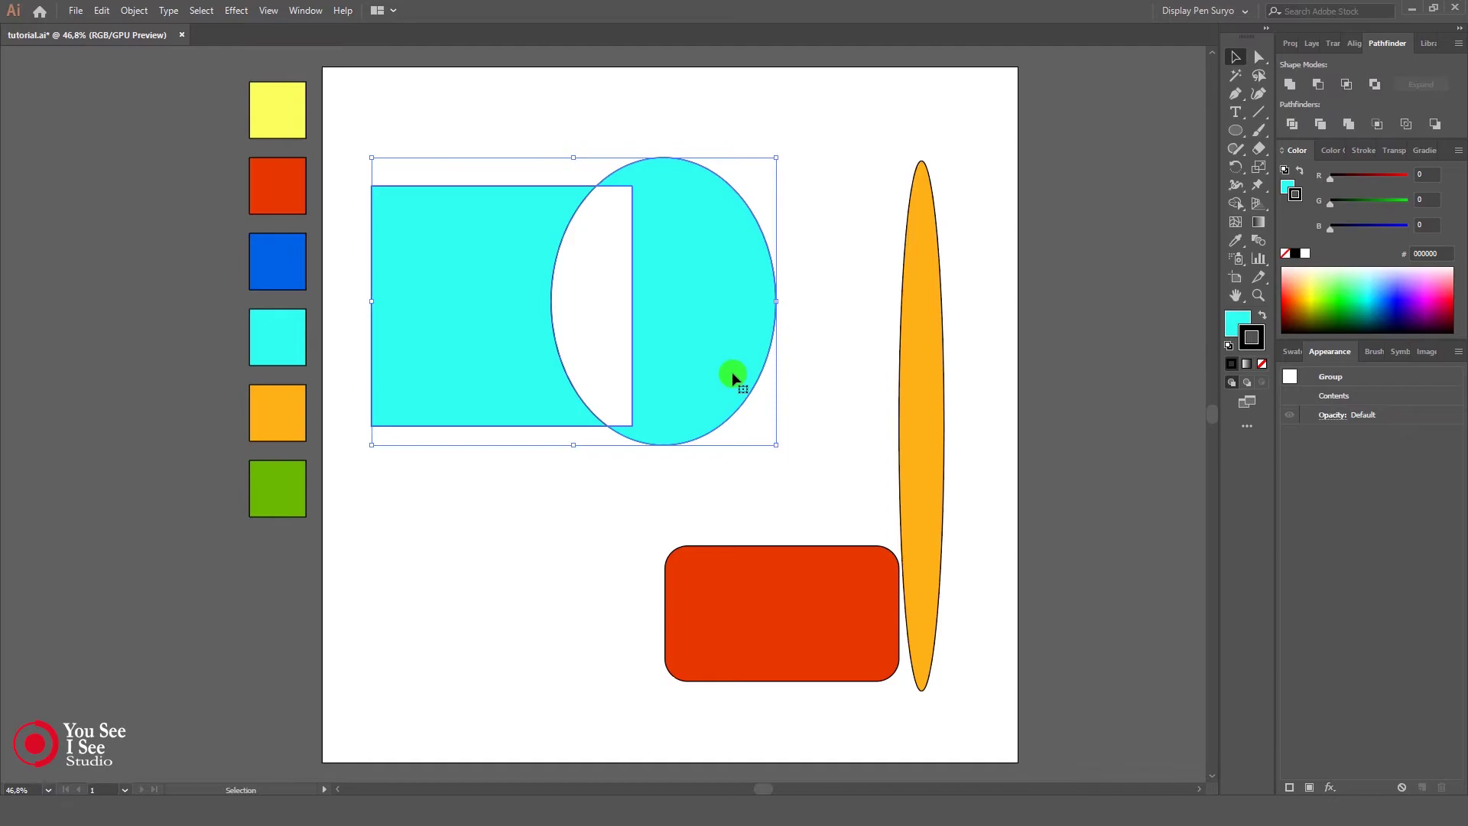
key(ctrl+z)
key(ctrl+z)
key(ctrl+z)
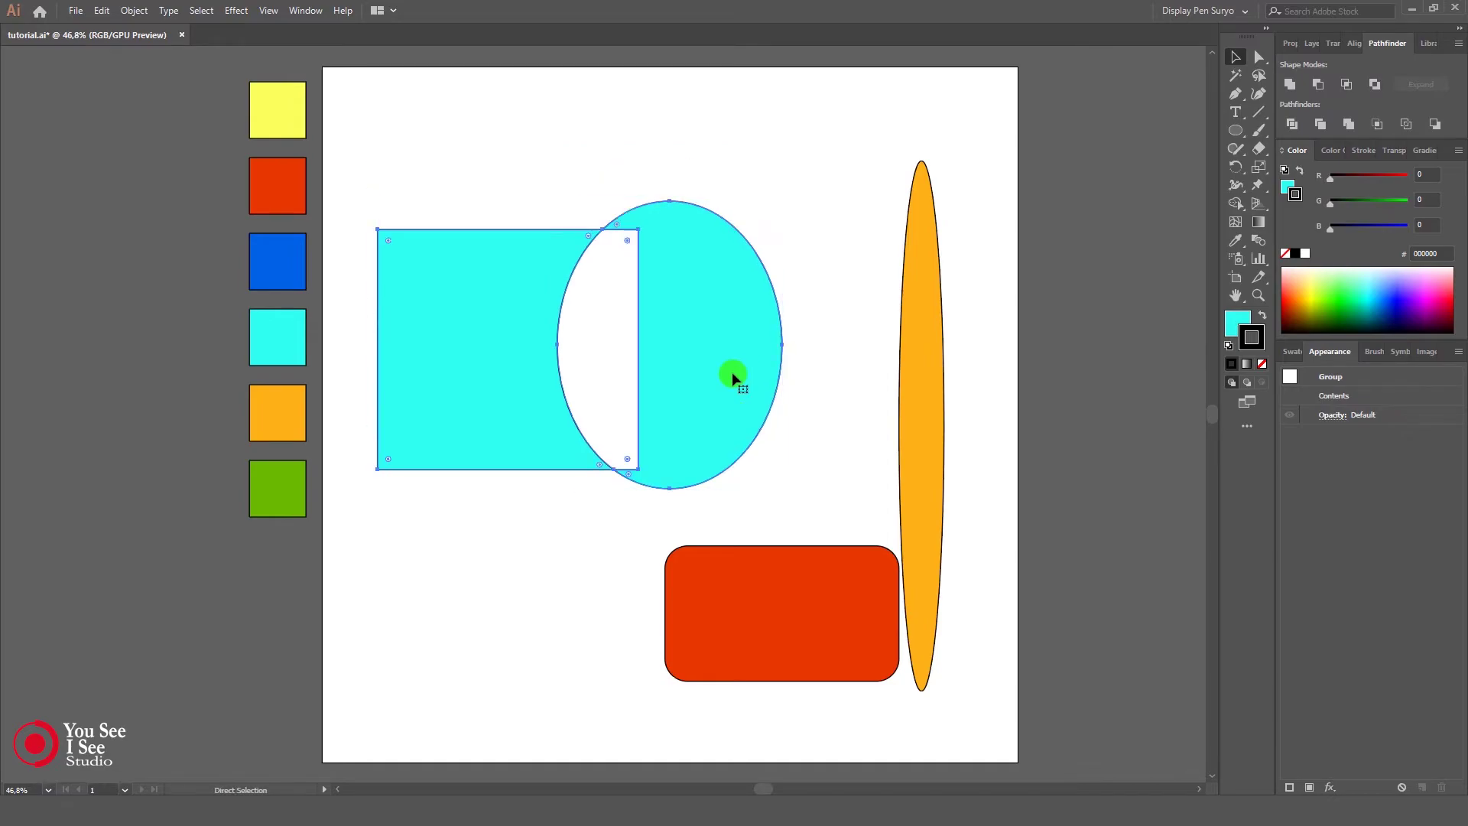
click(617, 472)
Step: Move the yellow rectangle down away from the cyan ellipse and undo the move
drag(476, 356, 466, 591)
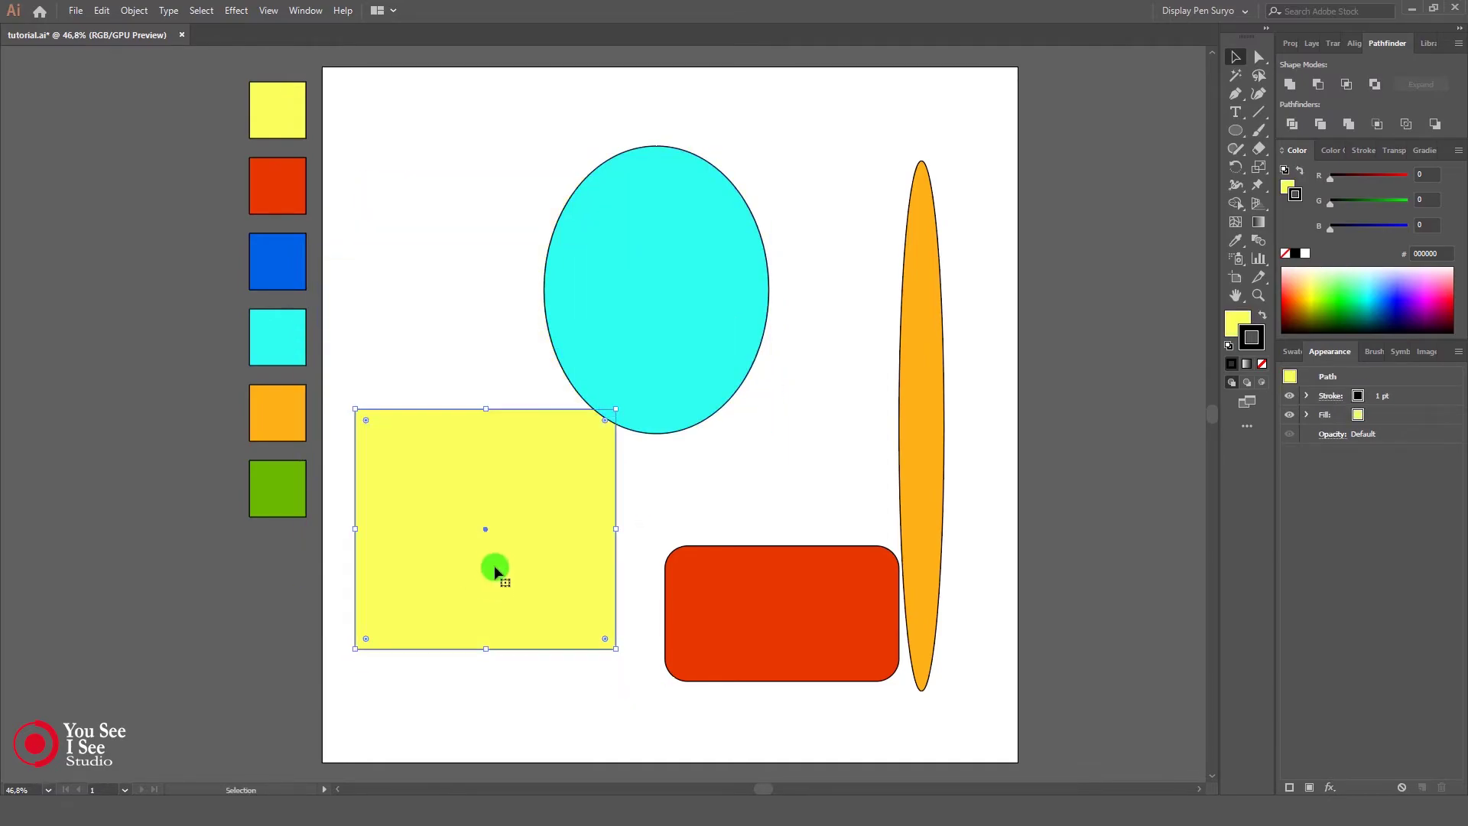
key(ctrl+z)
drag(493, 113, 512, 579)
drag(681, 97, 772, 465)
click(769, 350)
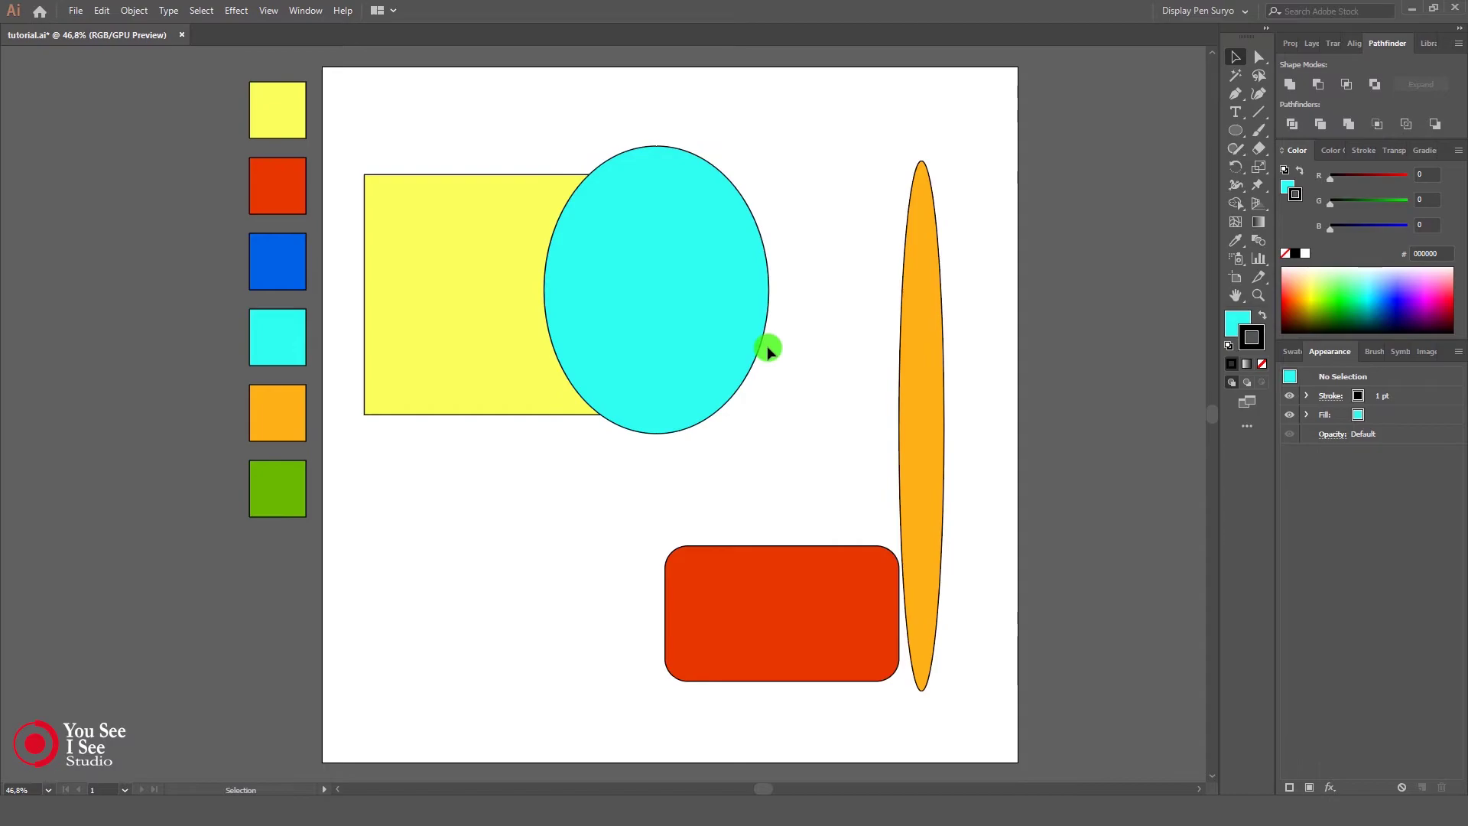
click(484, 380)
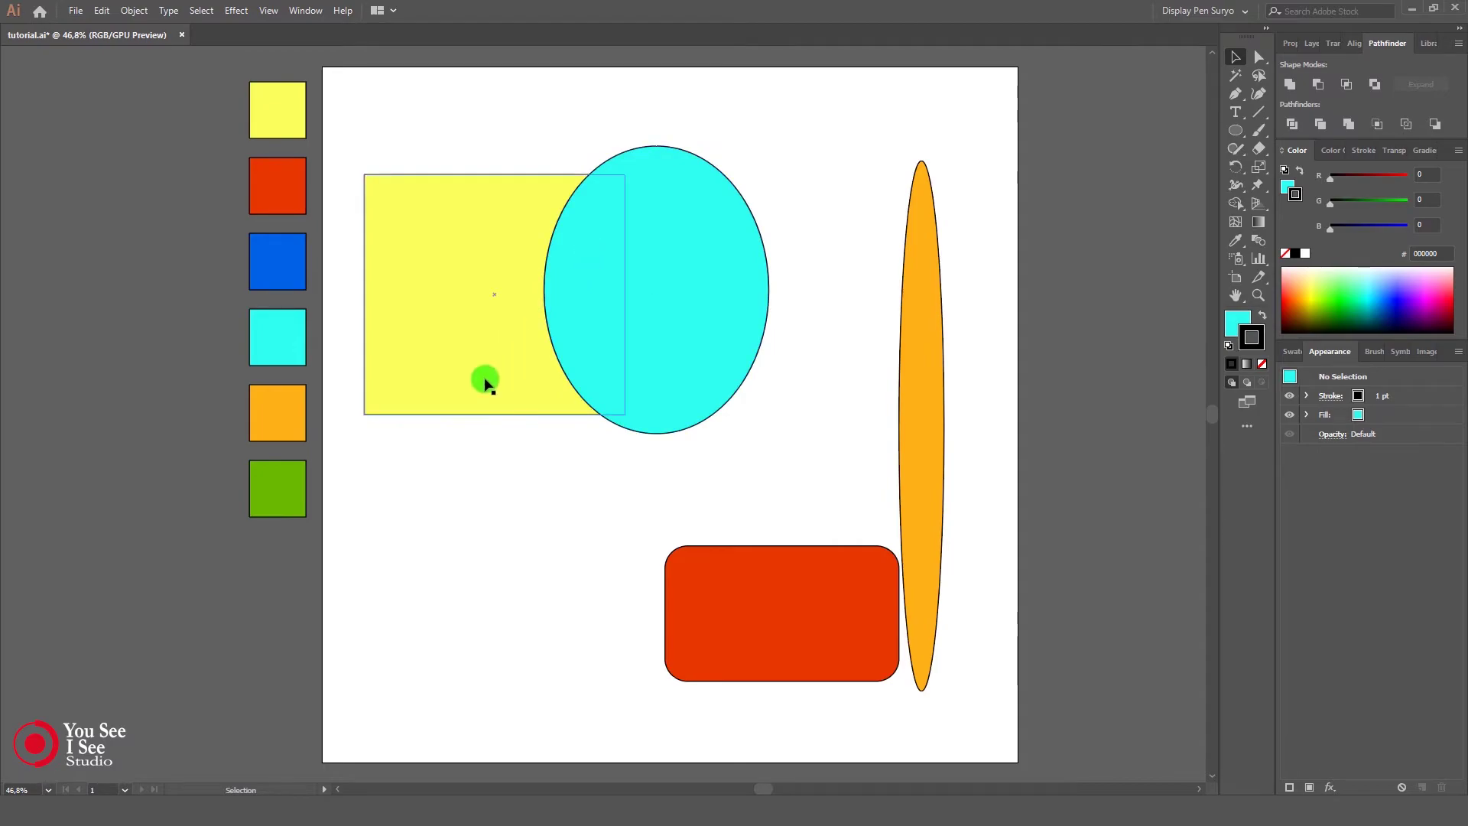
click(750, 456)
Step: Exclude the overlap of the yellow rectangle and the cyan ellipse once more, and undo it
drag(503, 119, 691, 468)
click(1374, 84)
click(731, 489)
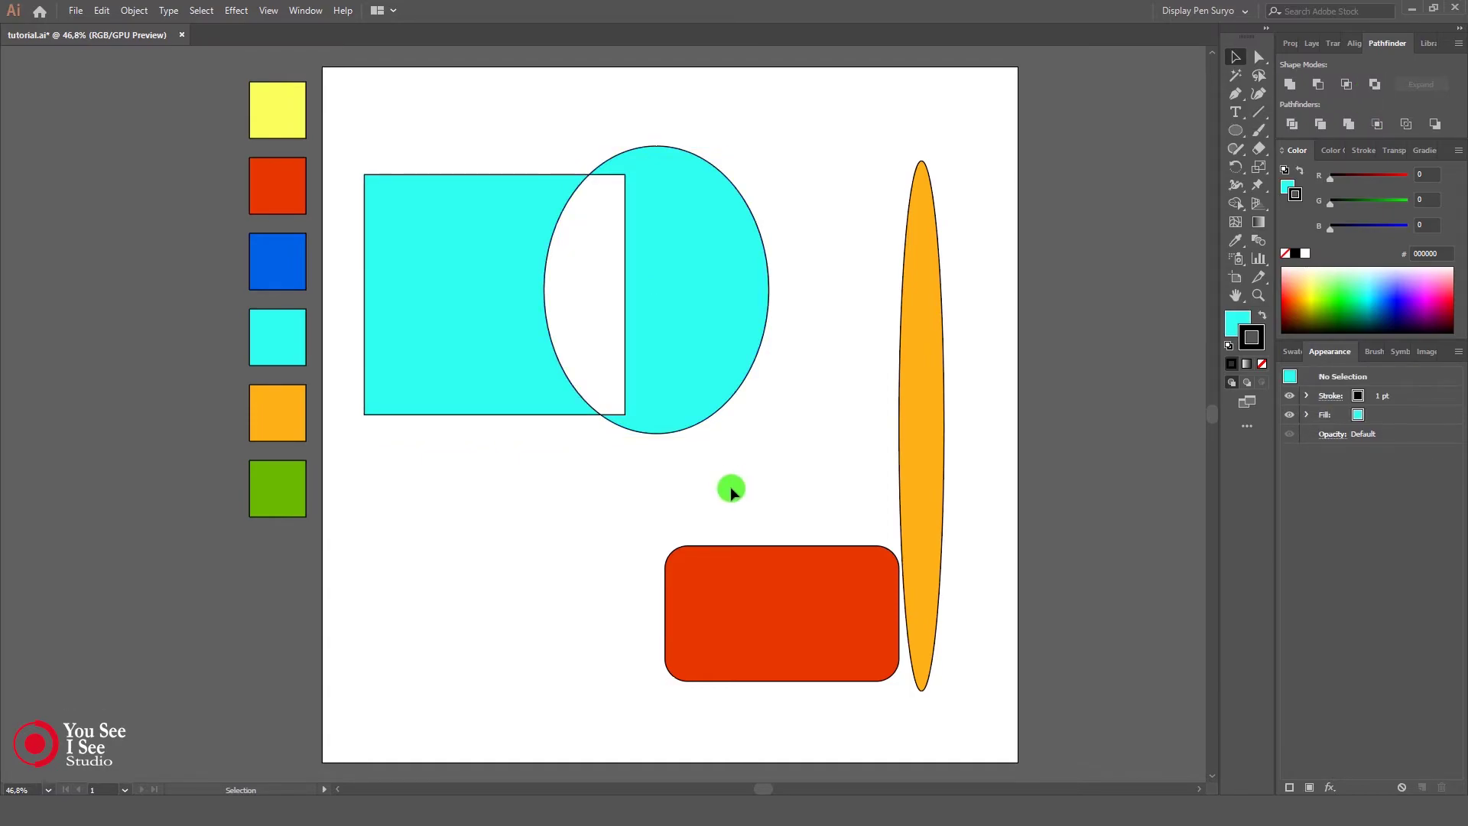
key(ctrl+z)
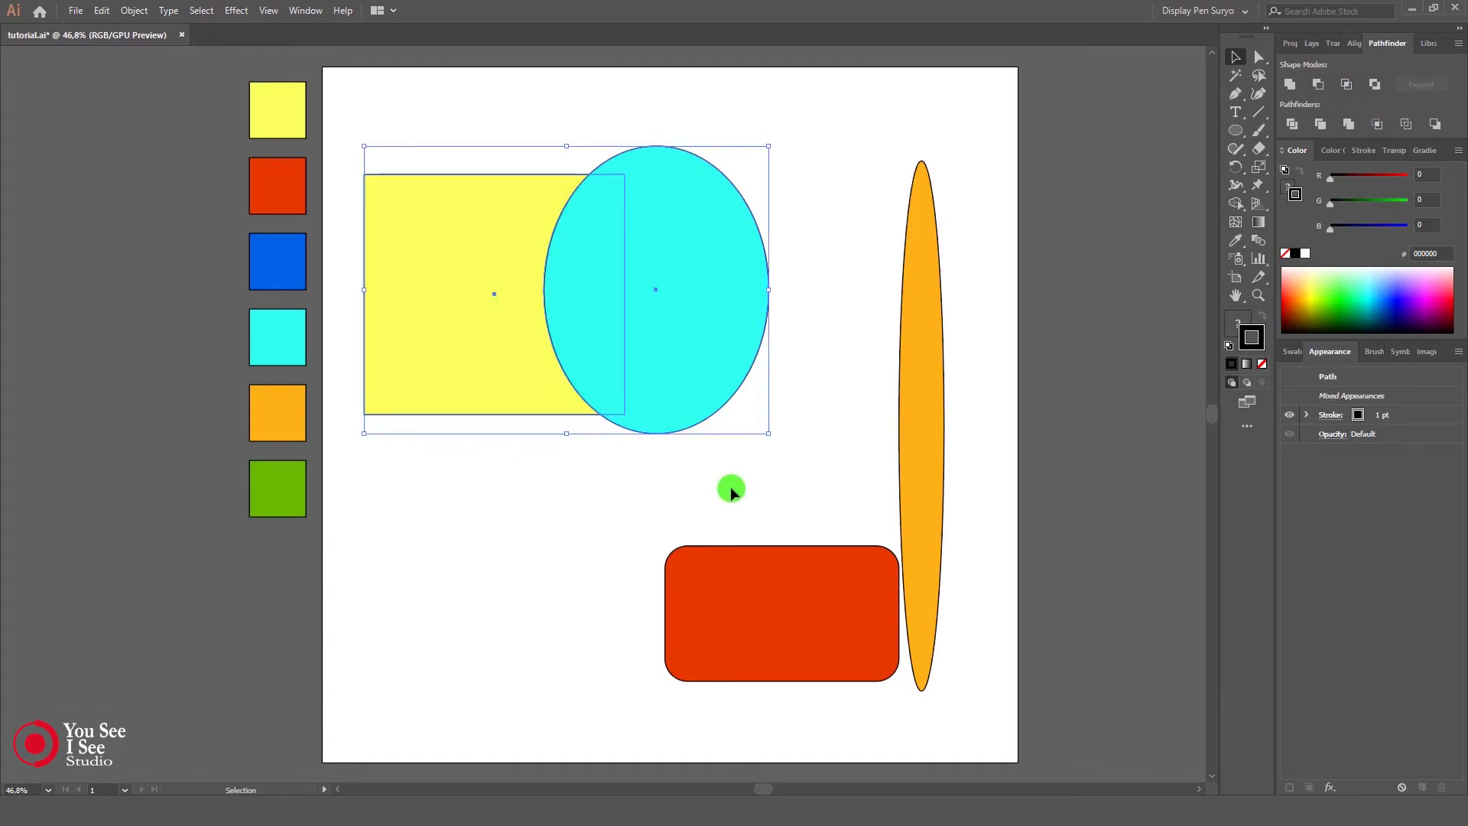
Step: Move the red rounded rectangle below the yellow rectangle and the cyan ellipse, clear of both
click(661, 489)
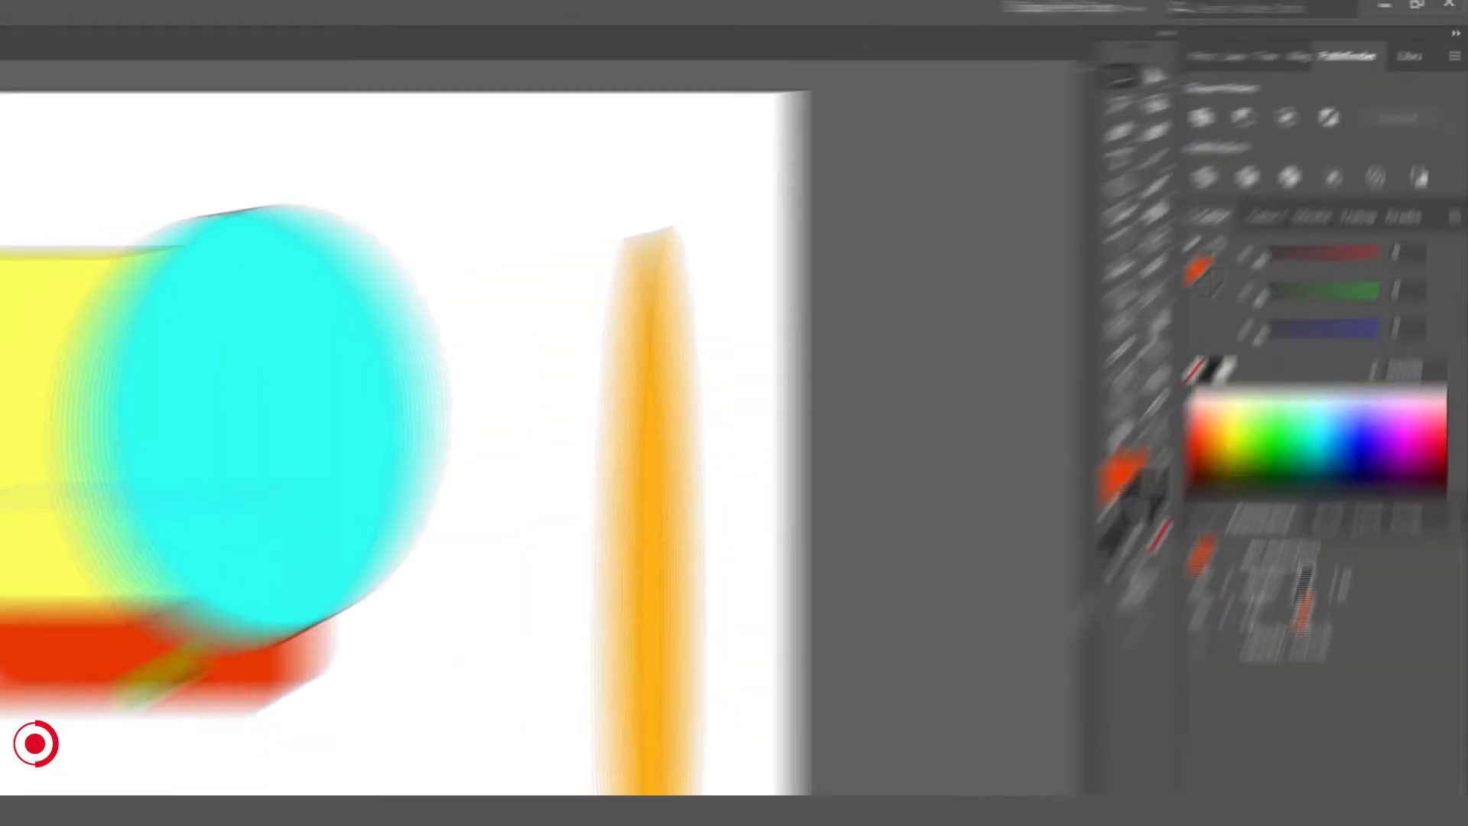
drag(608, 431, 642, 617)
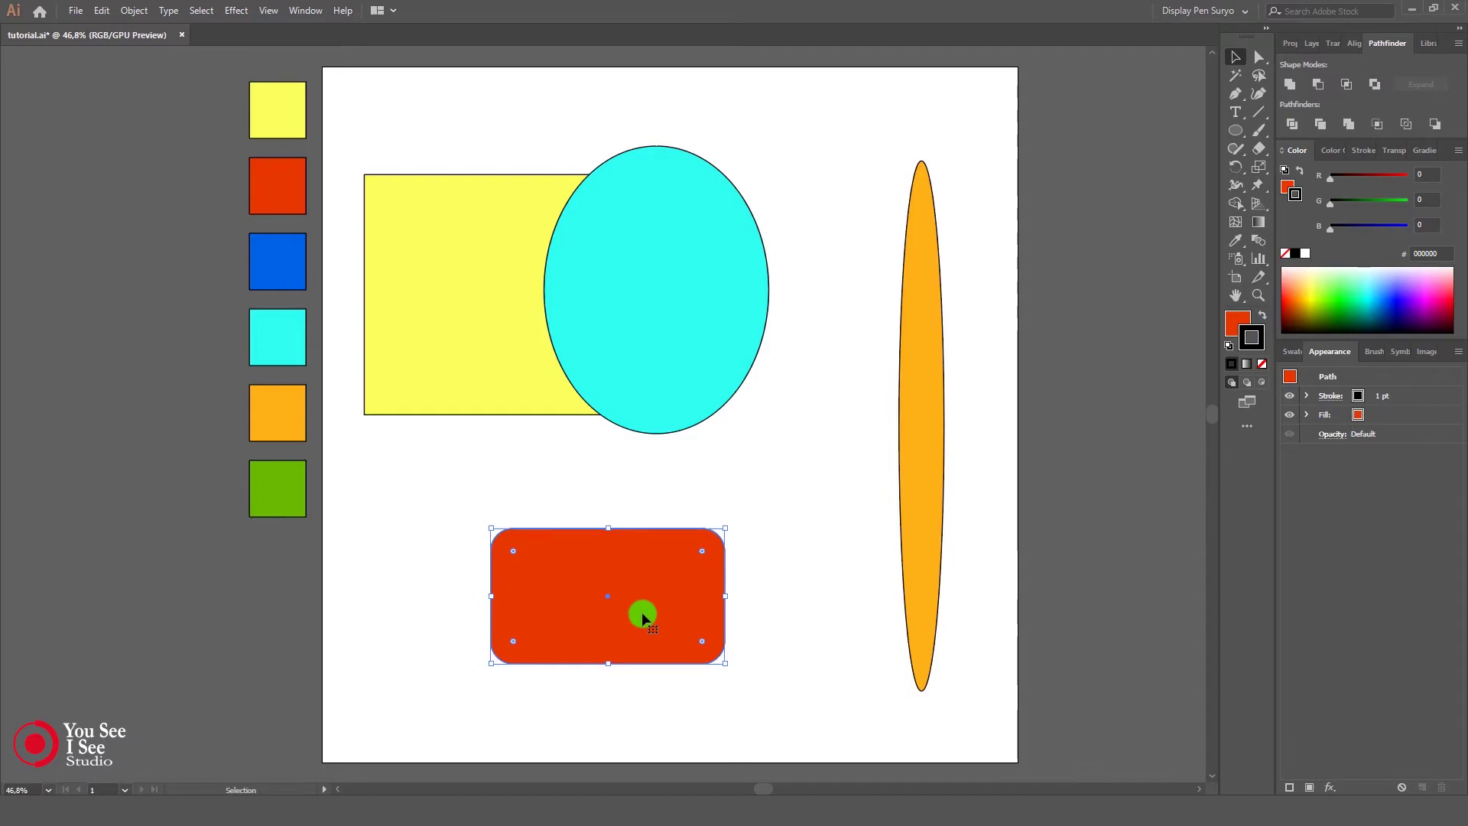
Step: Move the yellow rectangle slightly right so more of it lies beneath the cyan ellipse
mouse_move(500, 381)
mouse_down()
mouse_move(535, 383)
mouse_move(513, 401)
mouse_up()
click(818, 275)
Step: Divide the yellow rectangle and the cyan ellipse with Pathfinder, and shift the divided group slightly
drag(468, 117, 694, 498)
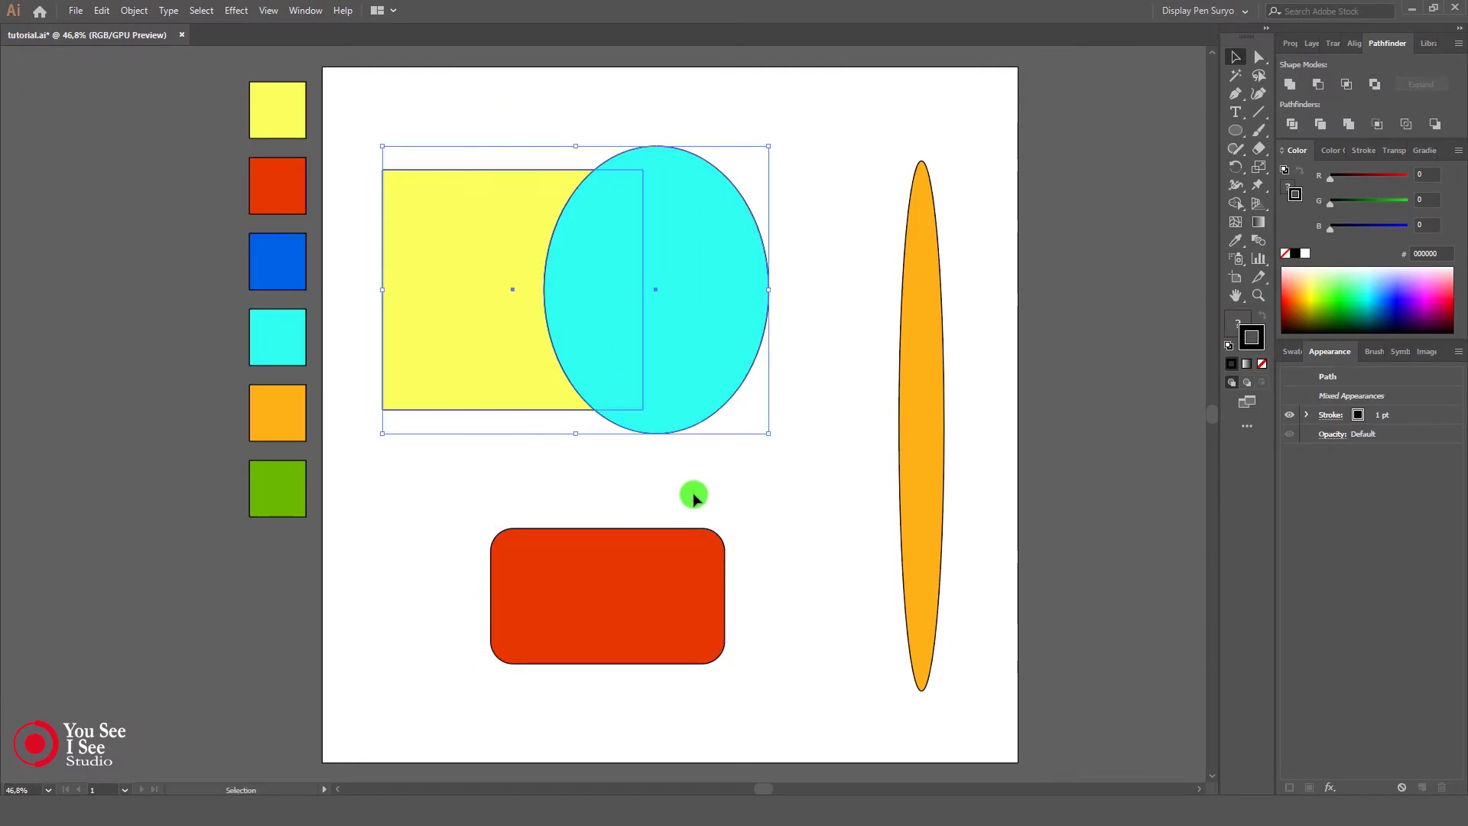
click(1292, 124)
click(750, 488)
mouse_move(730, 367)
mouse_down()
mouse_move(738, 386)
mouse_move(725, 378)
mouse_up()
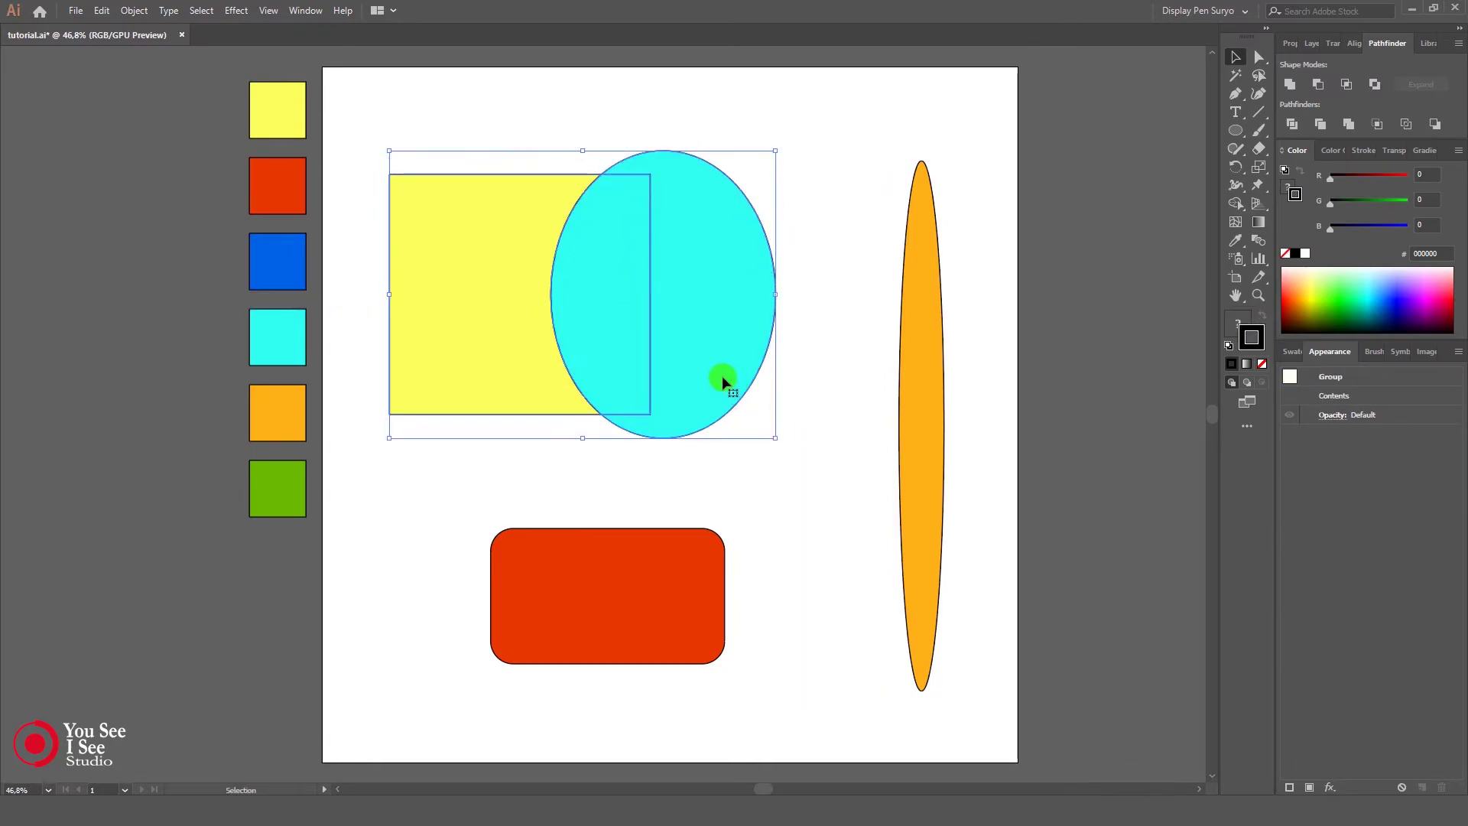
key(ctrl+z)
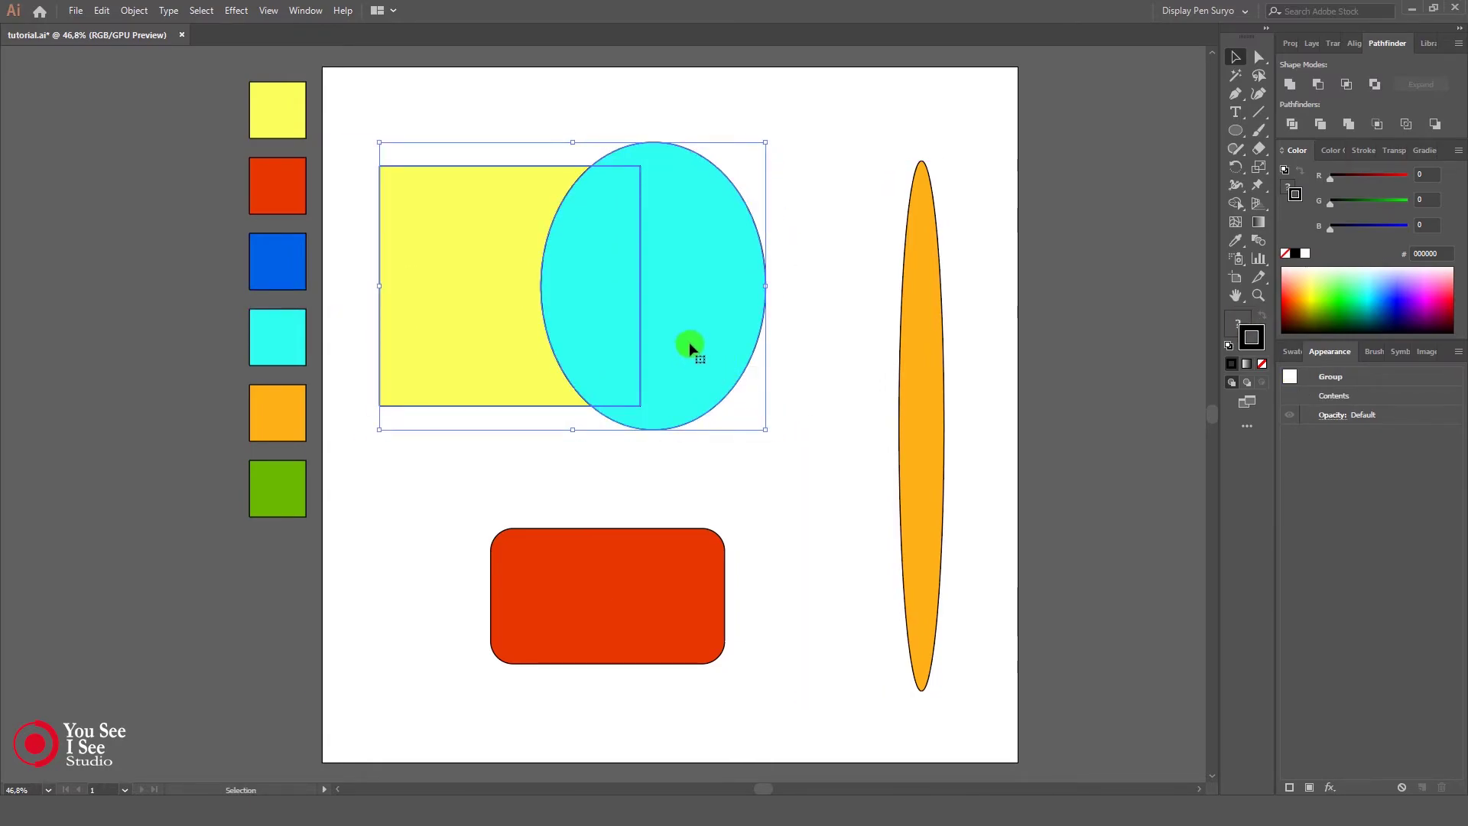
right_click(690, 345)
drag(768, 282, 768, 283)
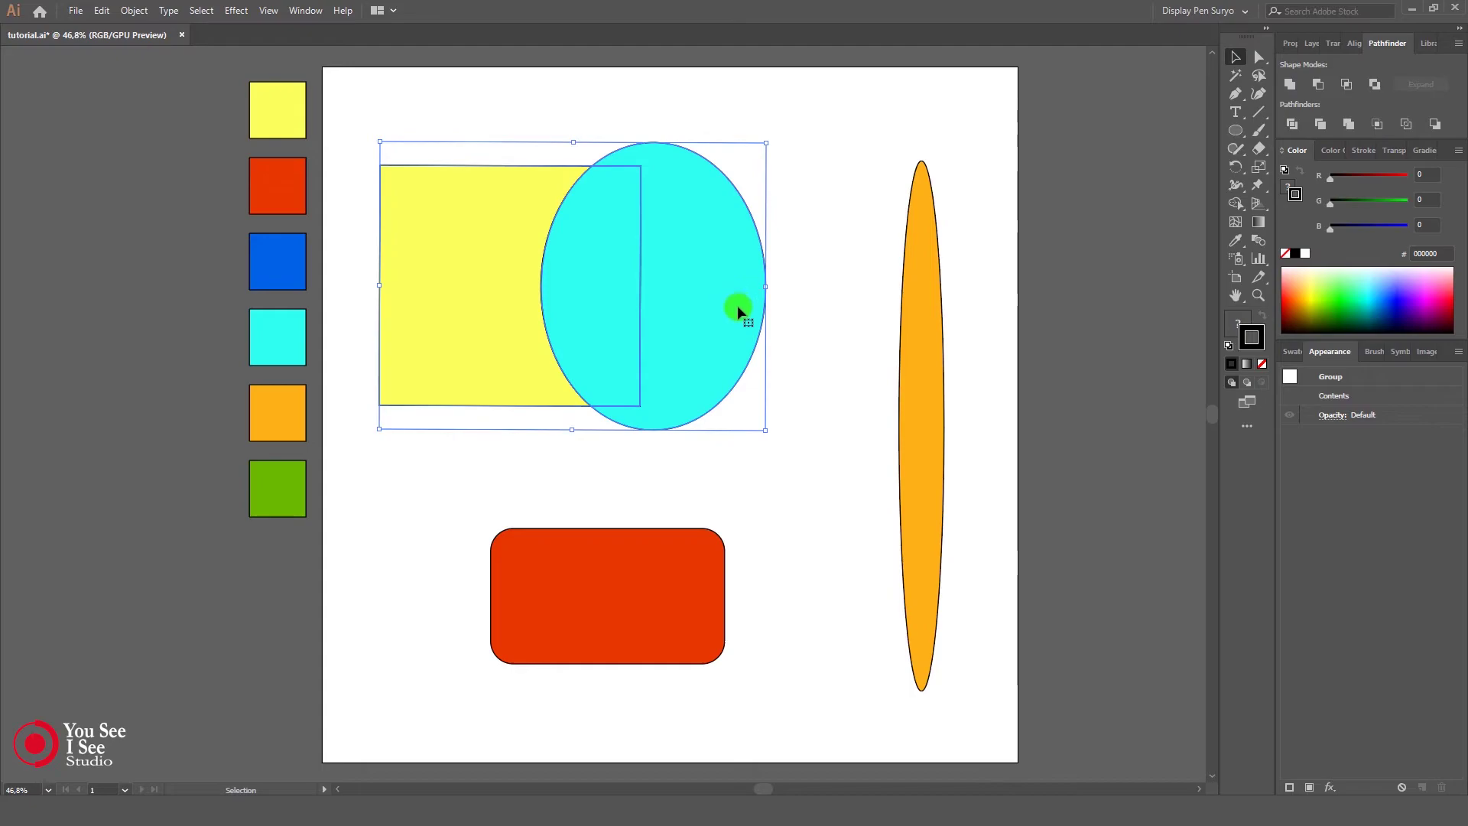
Step: Isolate the divided group, pull its ellipse, overlap and yellow pieces apart, and undo these moves
double_click(725, 265)
click(719, 261)
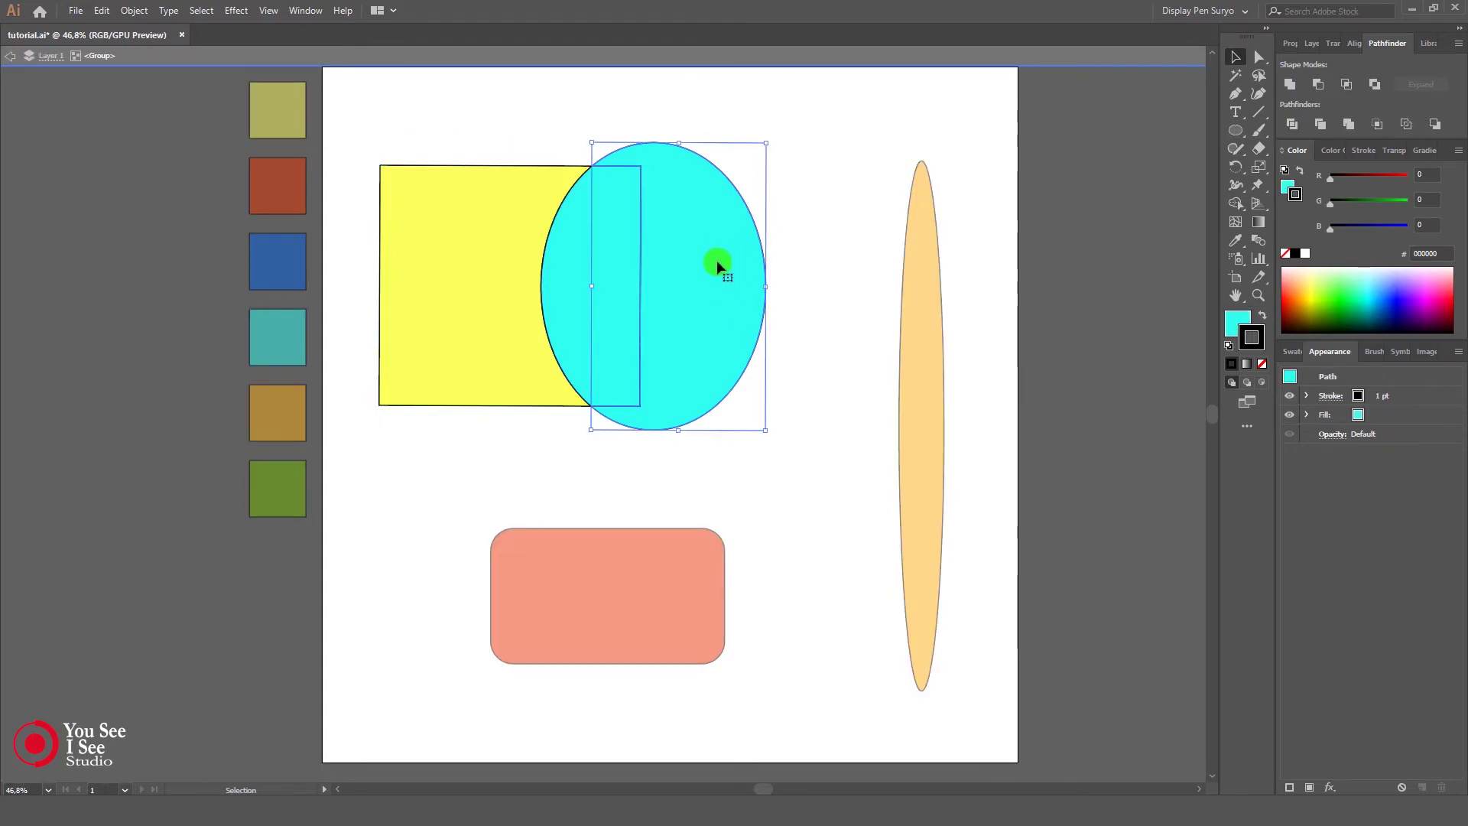
drag(720, 267, 900, 255)
drag(607, 328, 695, 328)
drag(536, 395, 475, 463)
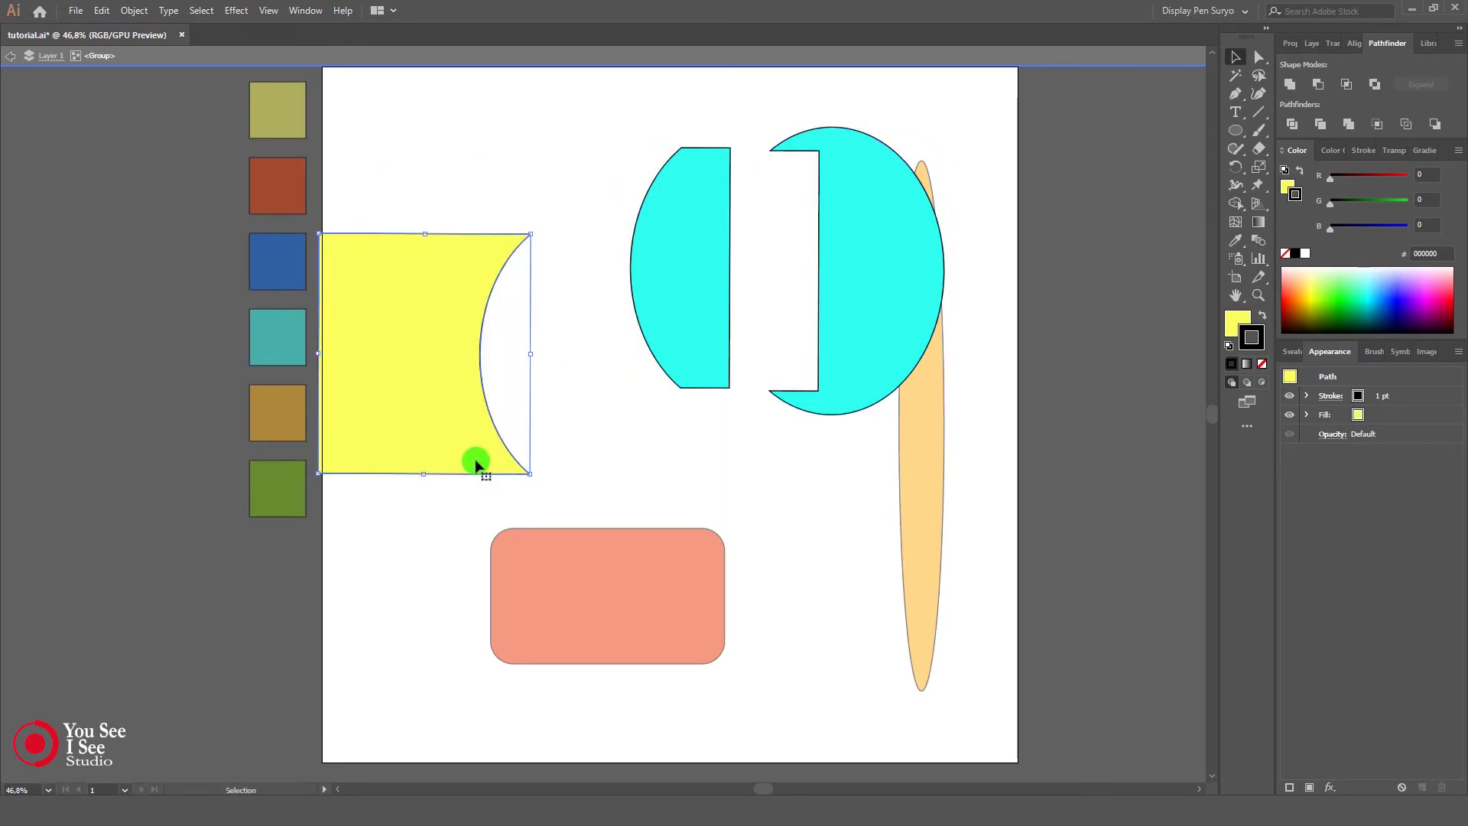
key(ctrl+z)
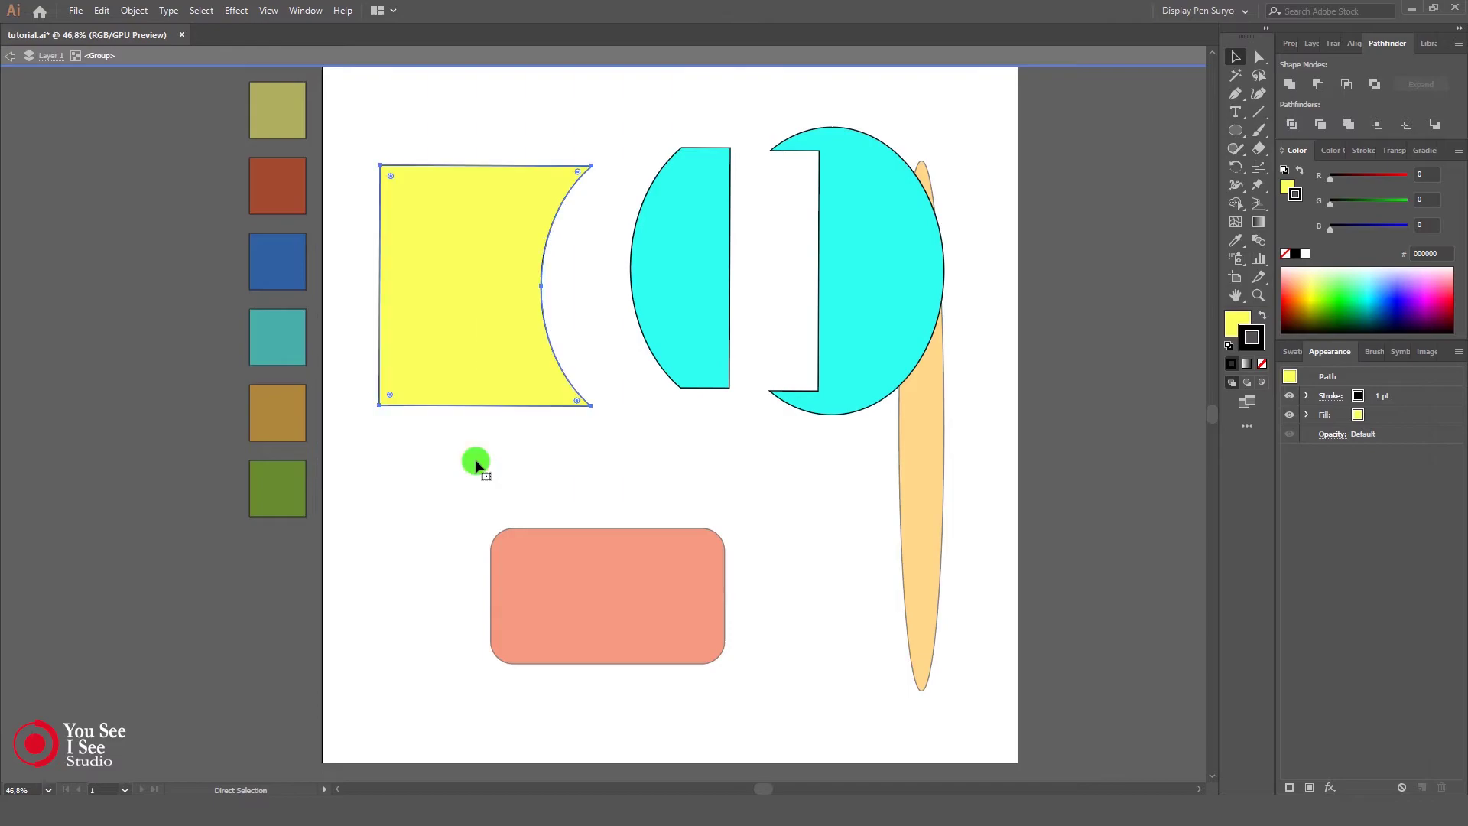
key(ctrl+z)
key(ctrl+z)
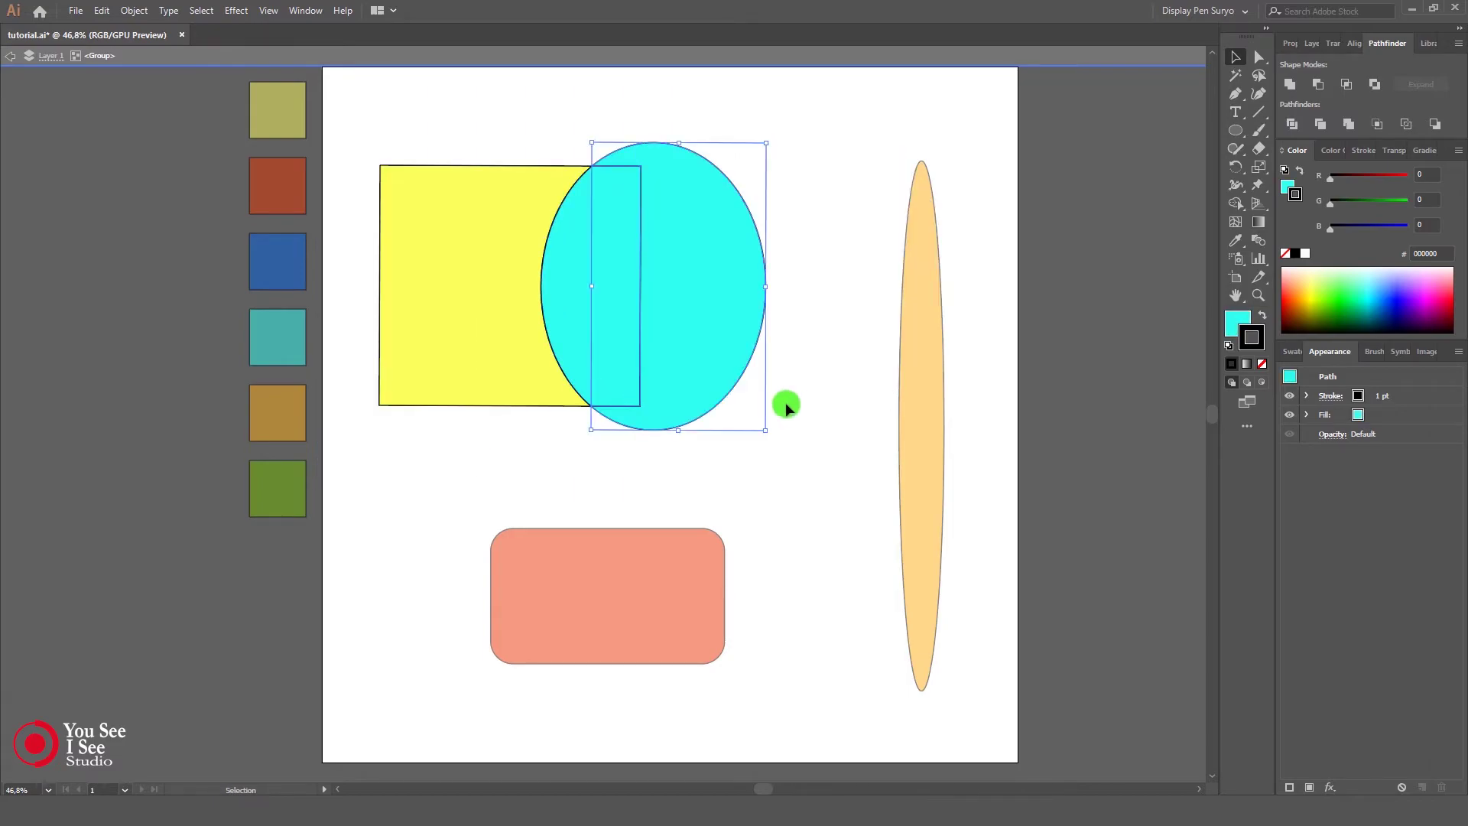
Step: Pull the three divided pieces apart once more, with the overlap piece going downward, and undo the moves
drag(711, 347, 822, 315)
drag(594, 393, 658, 466)
drag(513, 387, 455, 453)
key(ctrl+z)
key(ctrl+z)
key(ctrl+z)
key(ctrl+z)
key(ctrl+z)
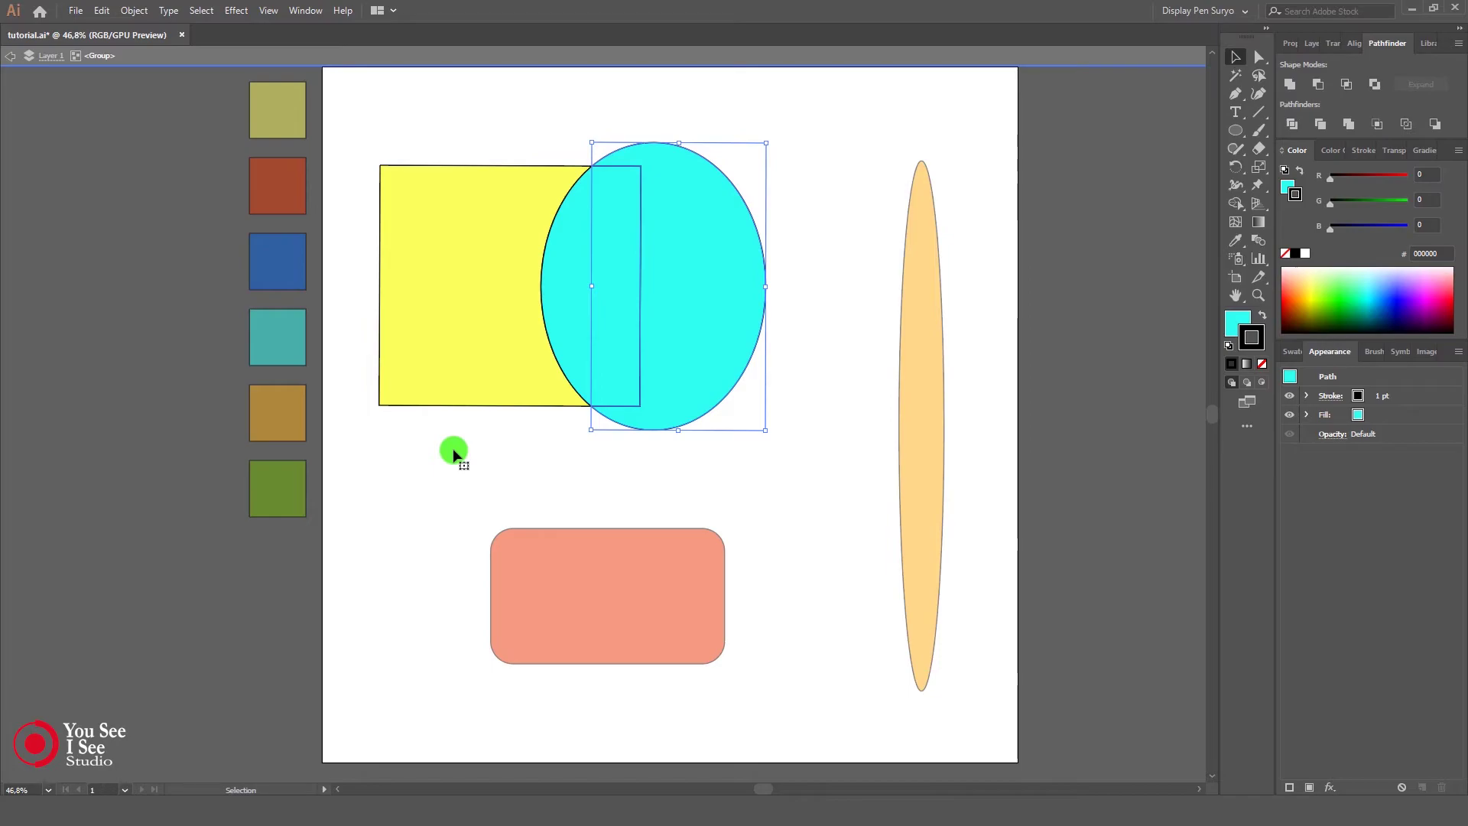
Step: Leave the isolated group and undo its shifts and the division of the rectangle and ellipse
key(ctrl+z)
key(ctrl+z)
key(ctrl+z)
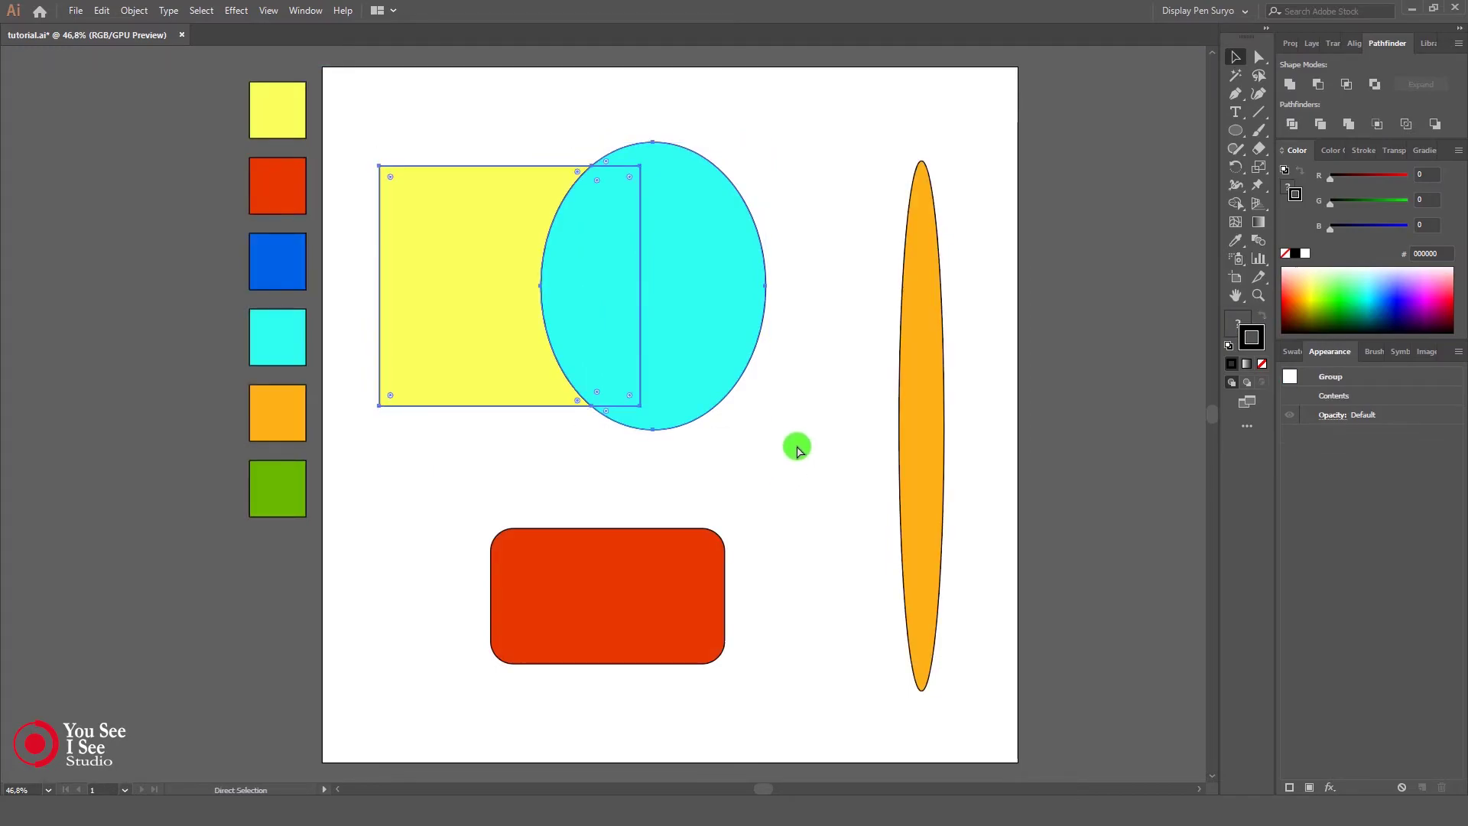
key(ctrl+z)
key(ctrl+z)
key(ctrl+z)
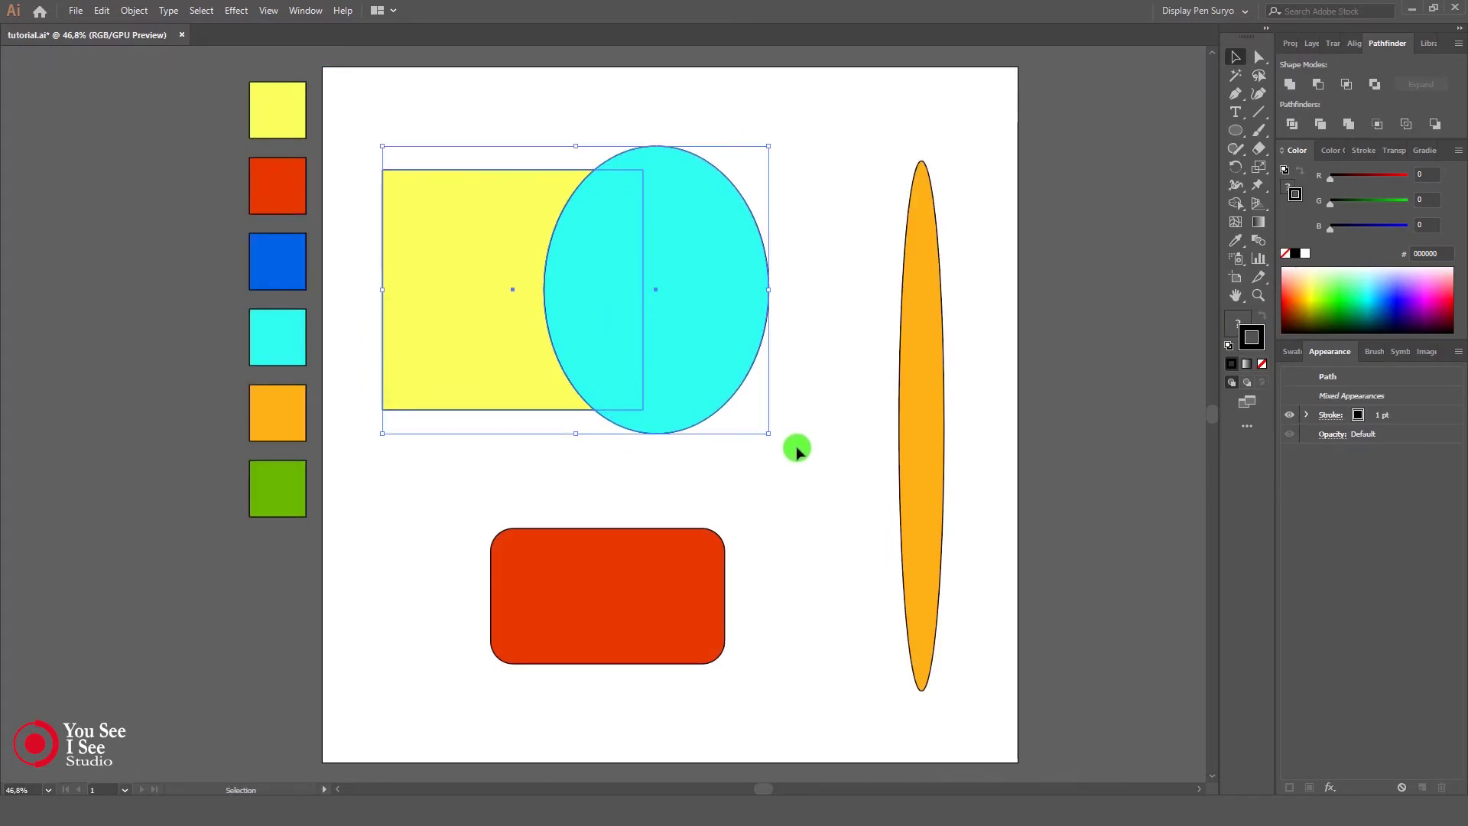
Step: Move the red rounded rectangle up so it overlaps both the yellow rectangle and the cyan ellipse from behind
click(798, 449)
drag(672, 578, 681, 442)
click(773, 486)
Step: Divide the overlapping yellow rectangle, cyan ellipse and red rounded rectangle with Pathfinder
drag(450, 129, 694, 608)
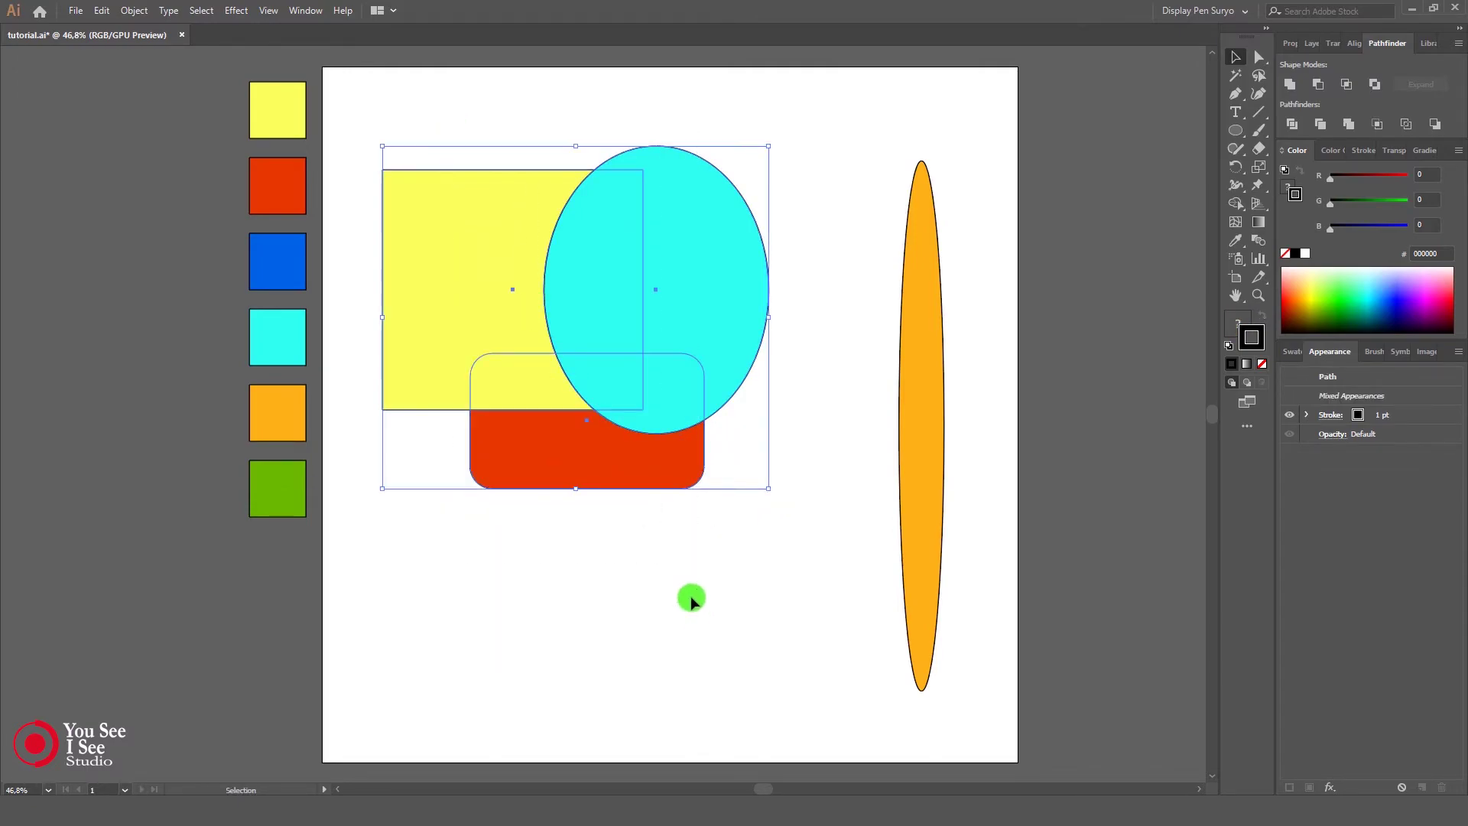
click(1292, 124)
click(781, 569)
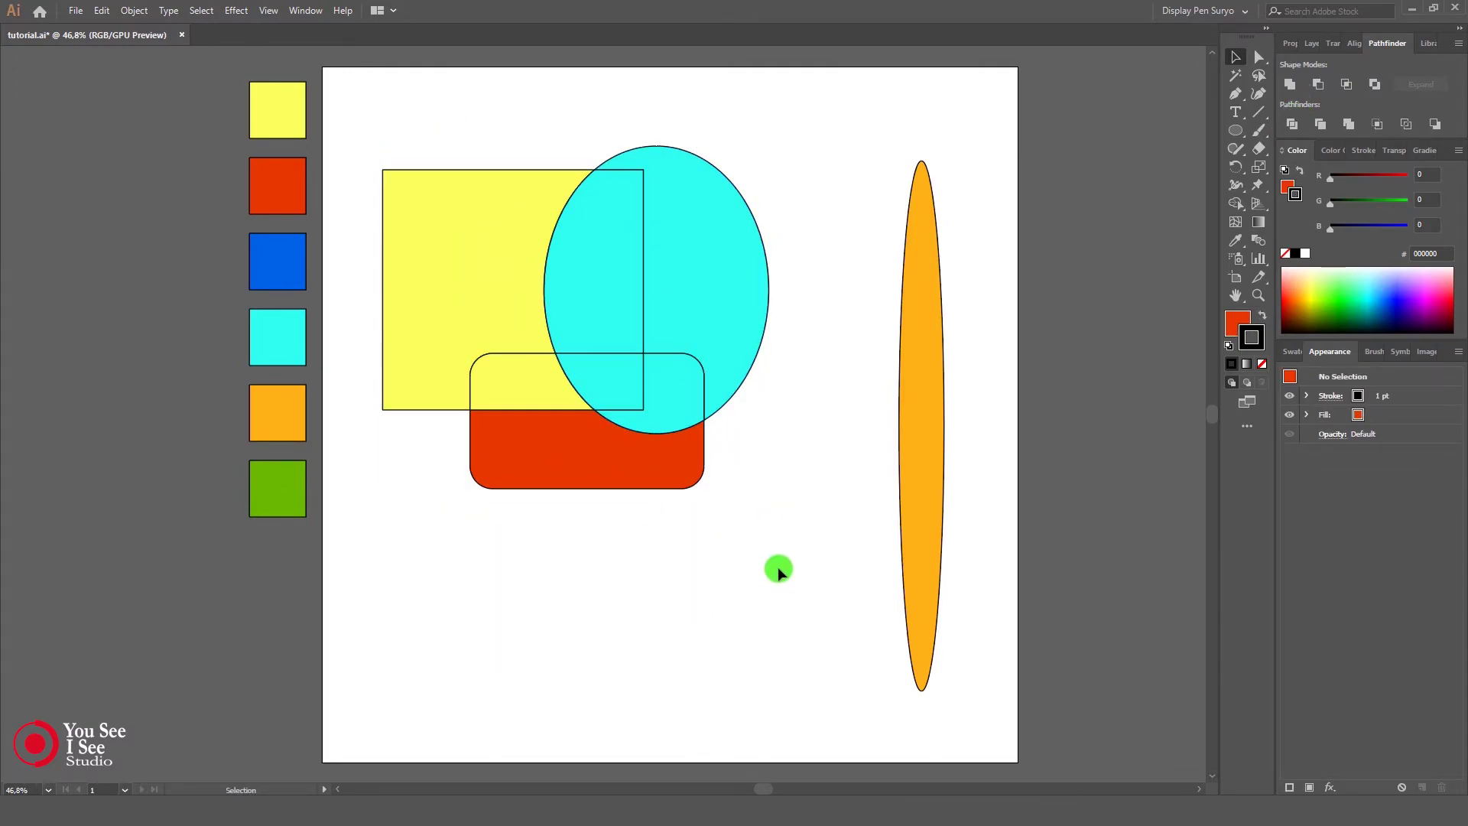
Step: Isolate the divided three-shape group and pull its cyan, red and yellow pieces apart
double_click(744, 323)
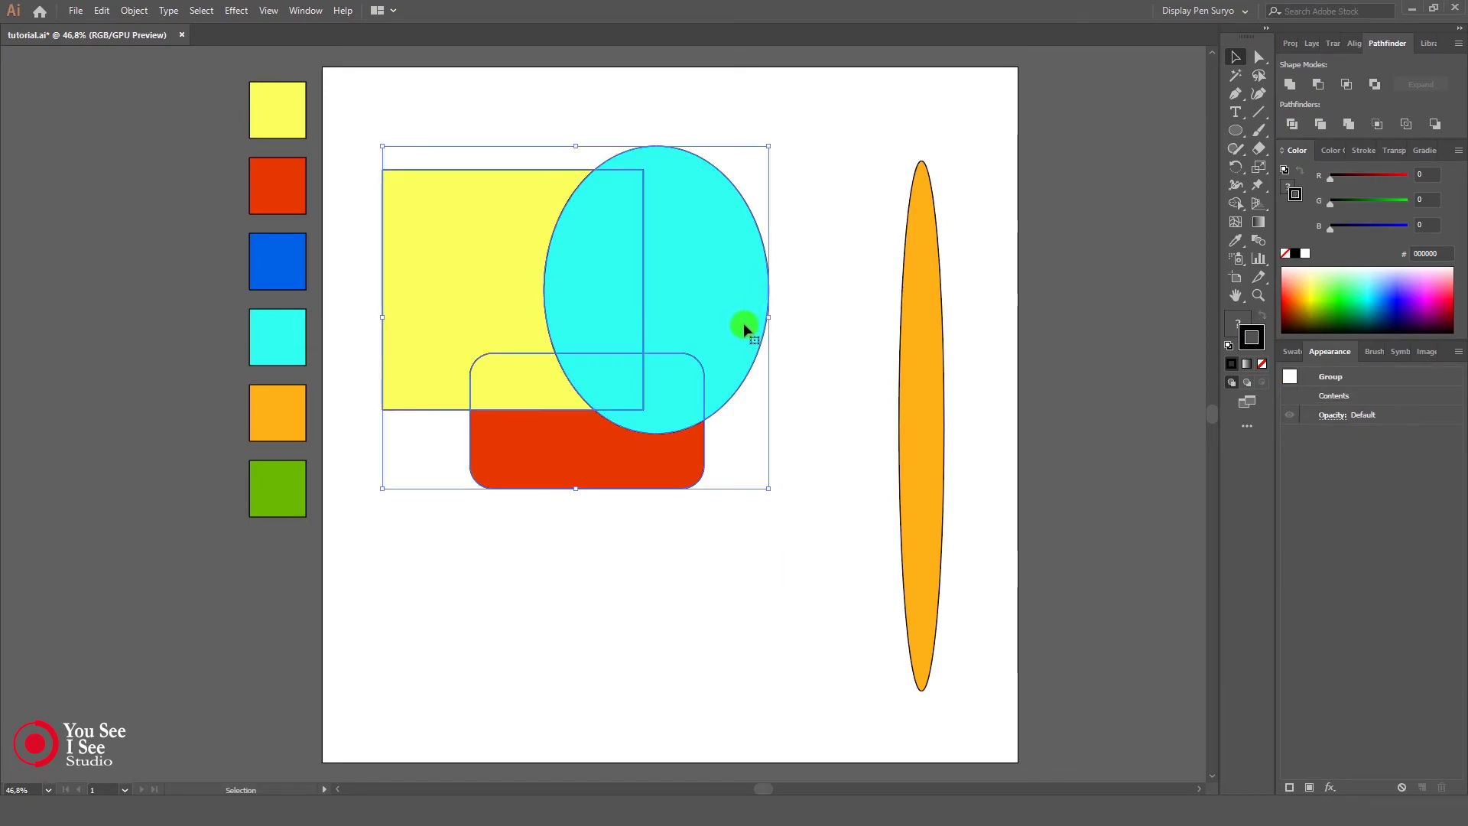
drag(745, 325, 855, 292)
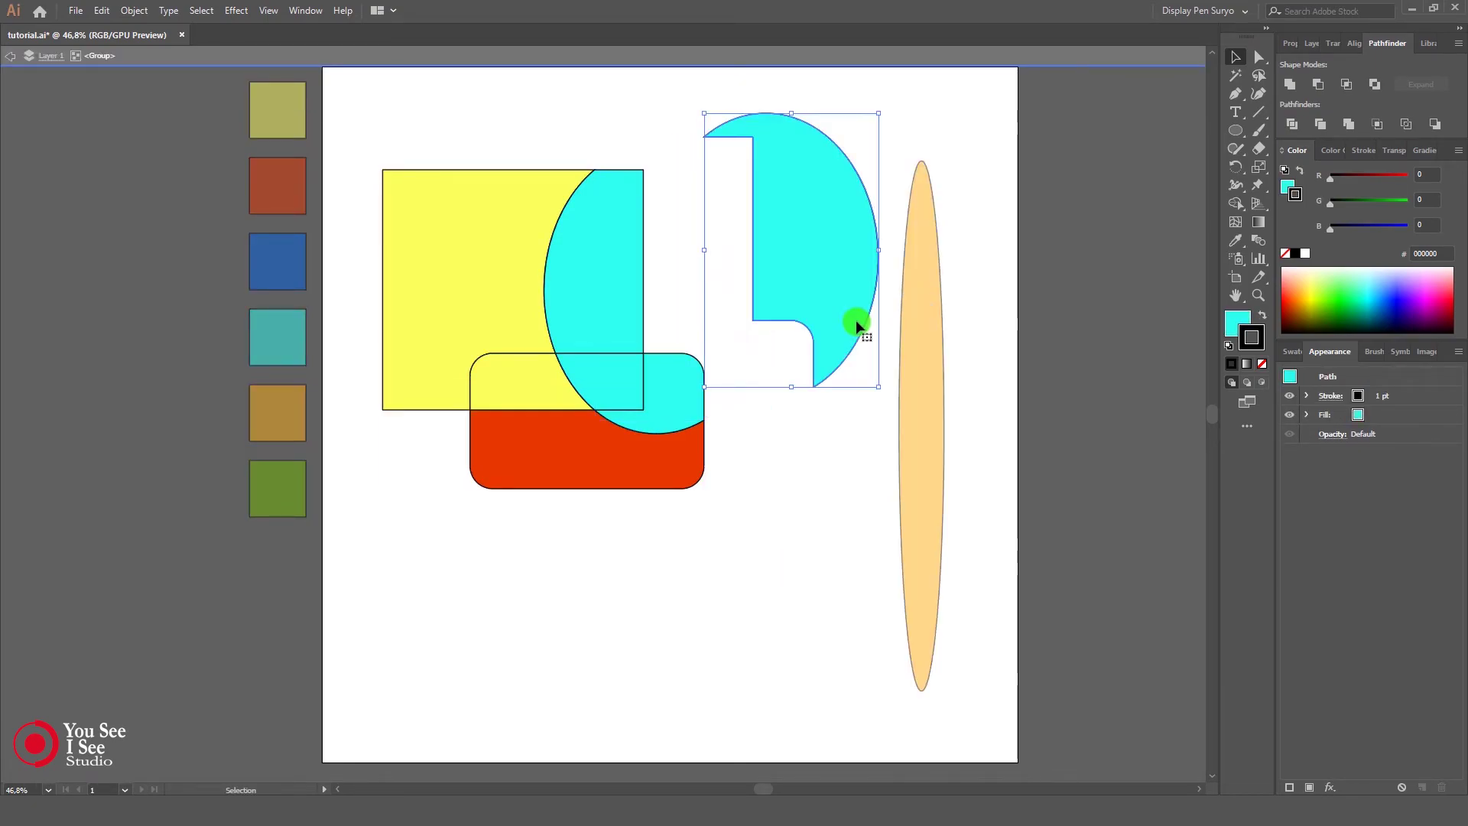
click(801, 454)
drag(670, 406, 757, 424)
drag(654, 472, 643, 557)
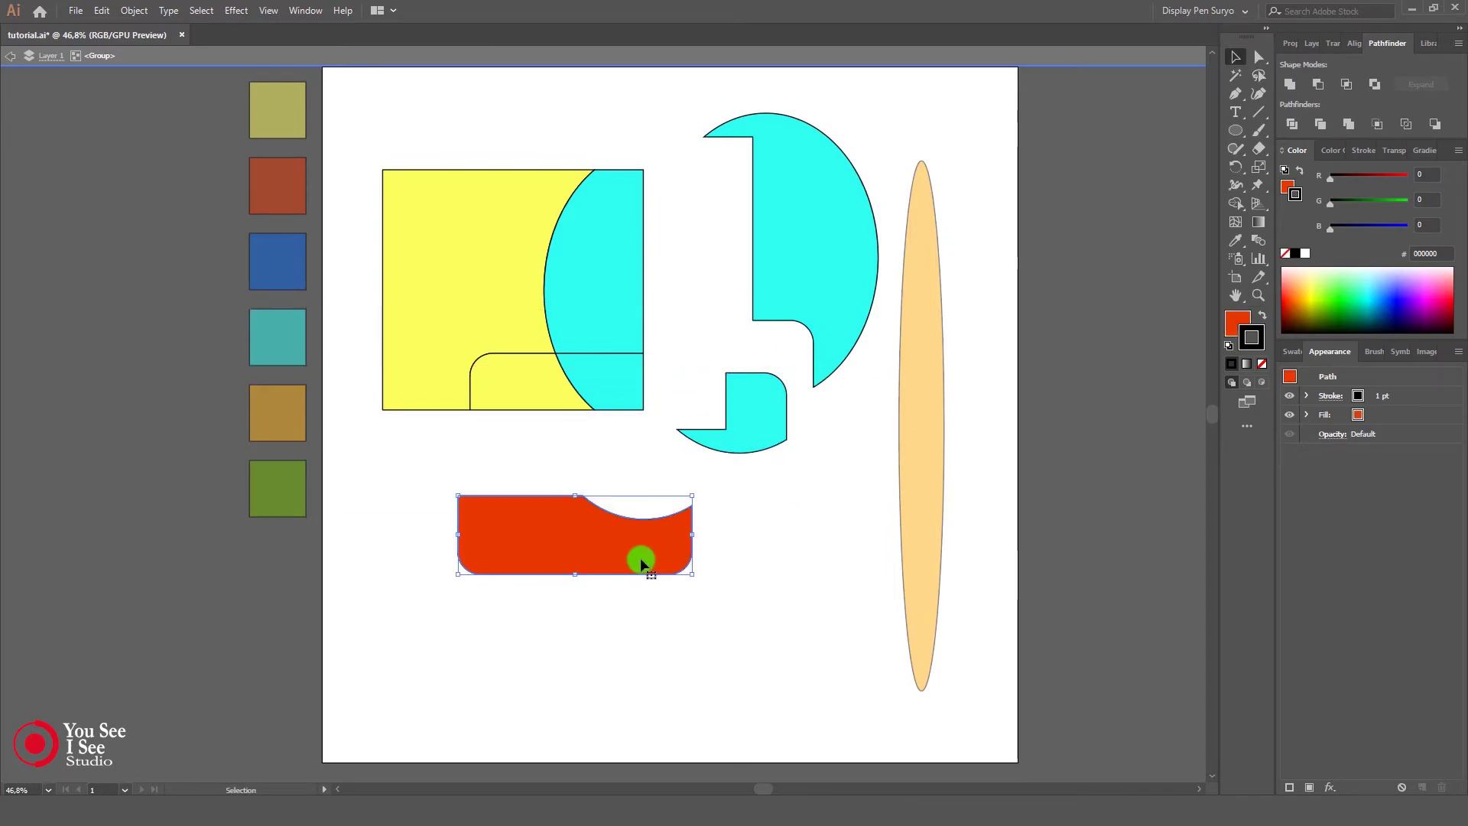
drag(511, 448, 560, 461)
drag(477, 294, 379, 311)
drag(611, 250, 617, 162)
drag(616, 383, 569, 379)
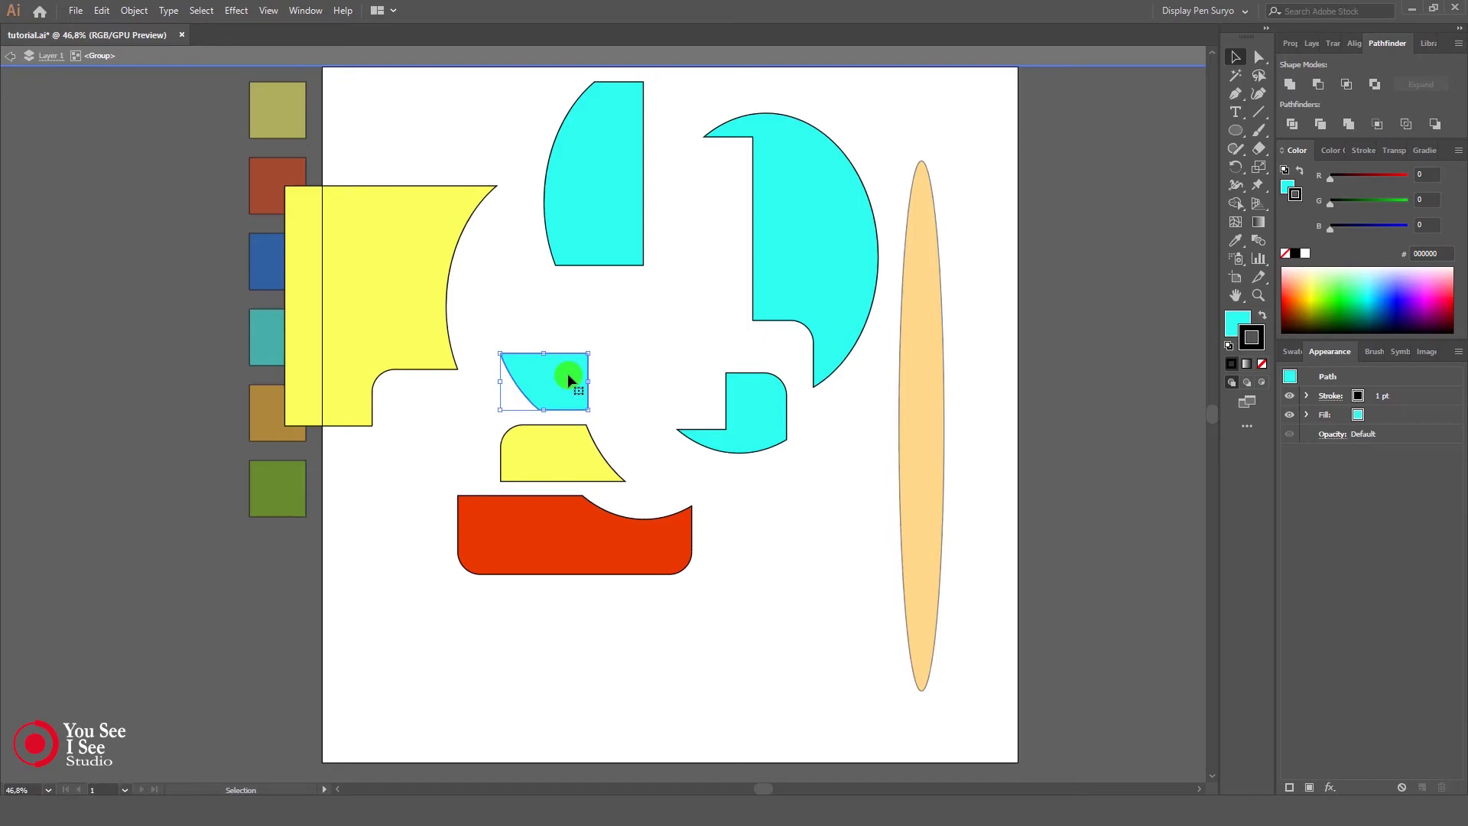
Step: Undo all the piece moves and the division of the three shapes, and clear the selection
key(ctrl+z)
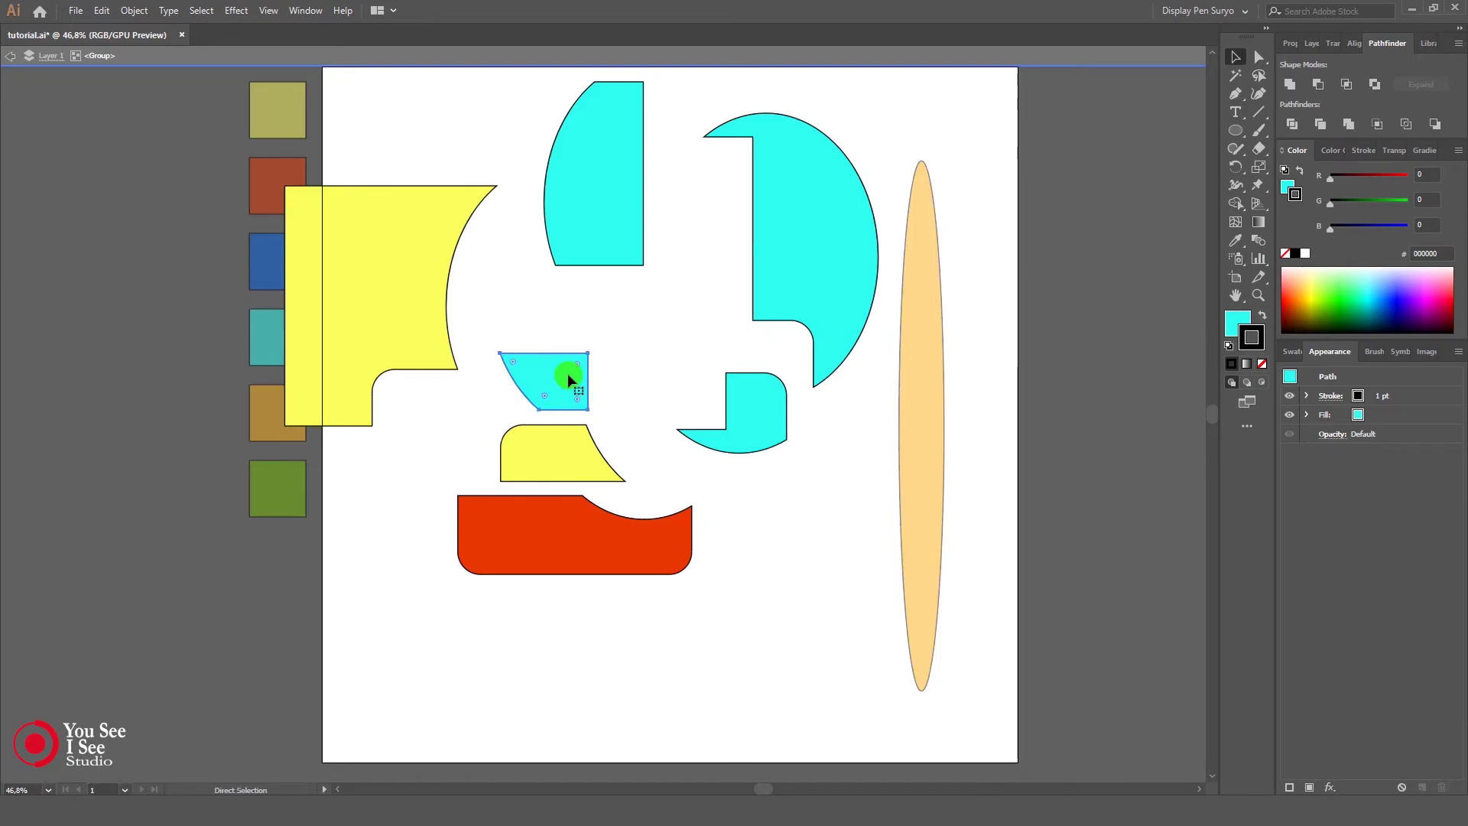
key(ctrl+z)
key(ctrl+z)
key(ctrl+z)
key(ctrl+z)
key(ctrl+z)
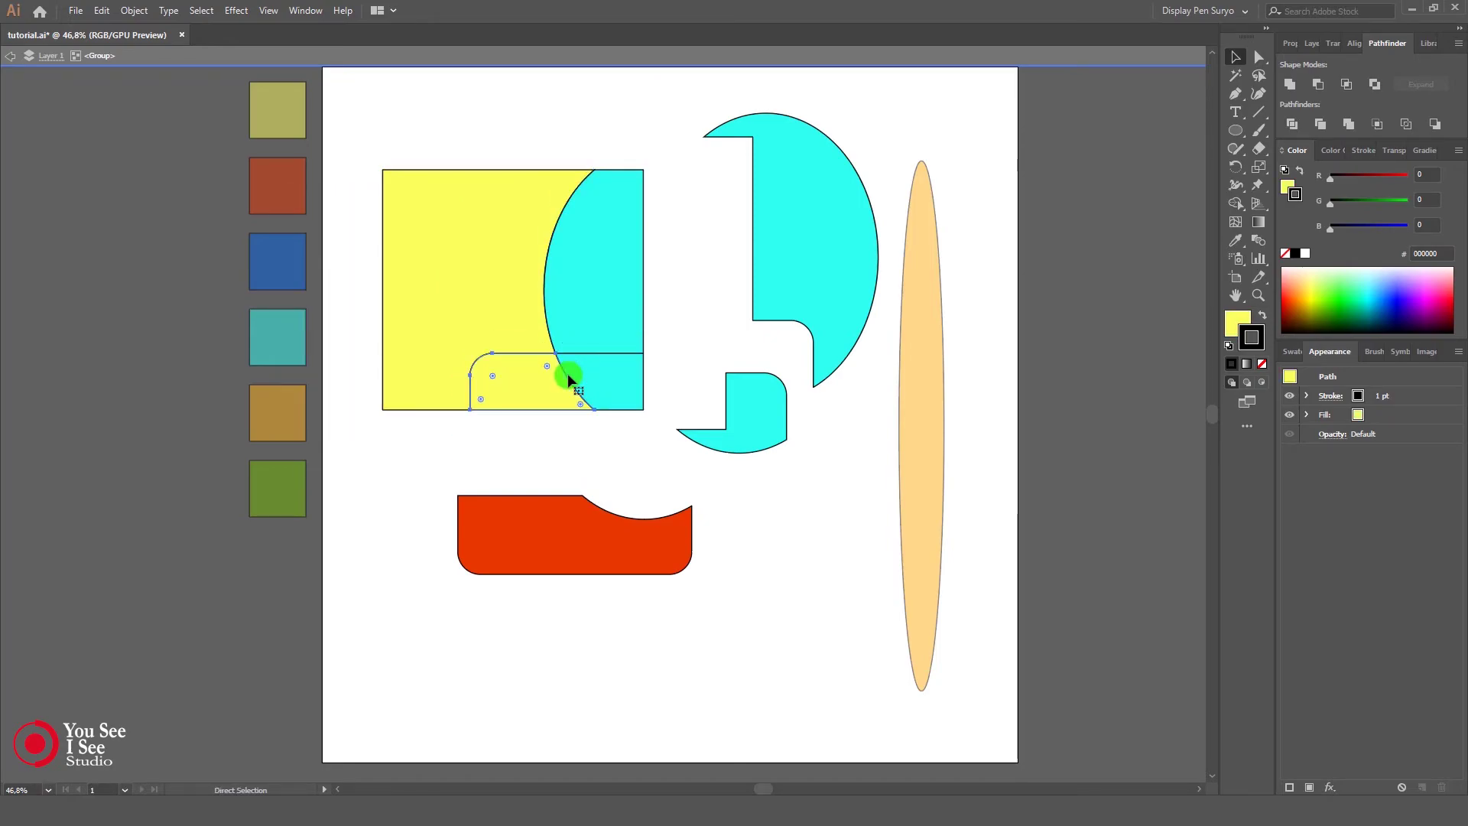
key(ctrl+z)
key(ctrl+z)
key(ctrl+z)
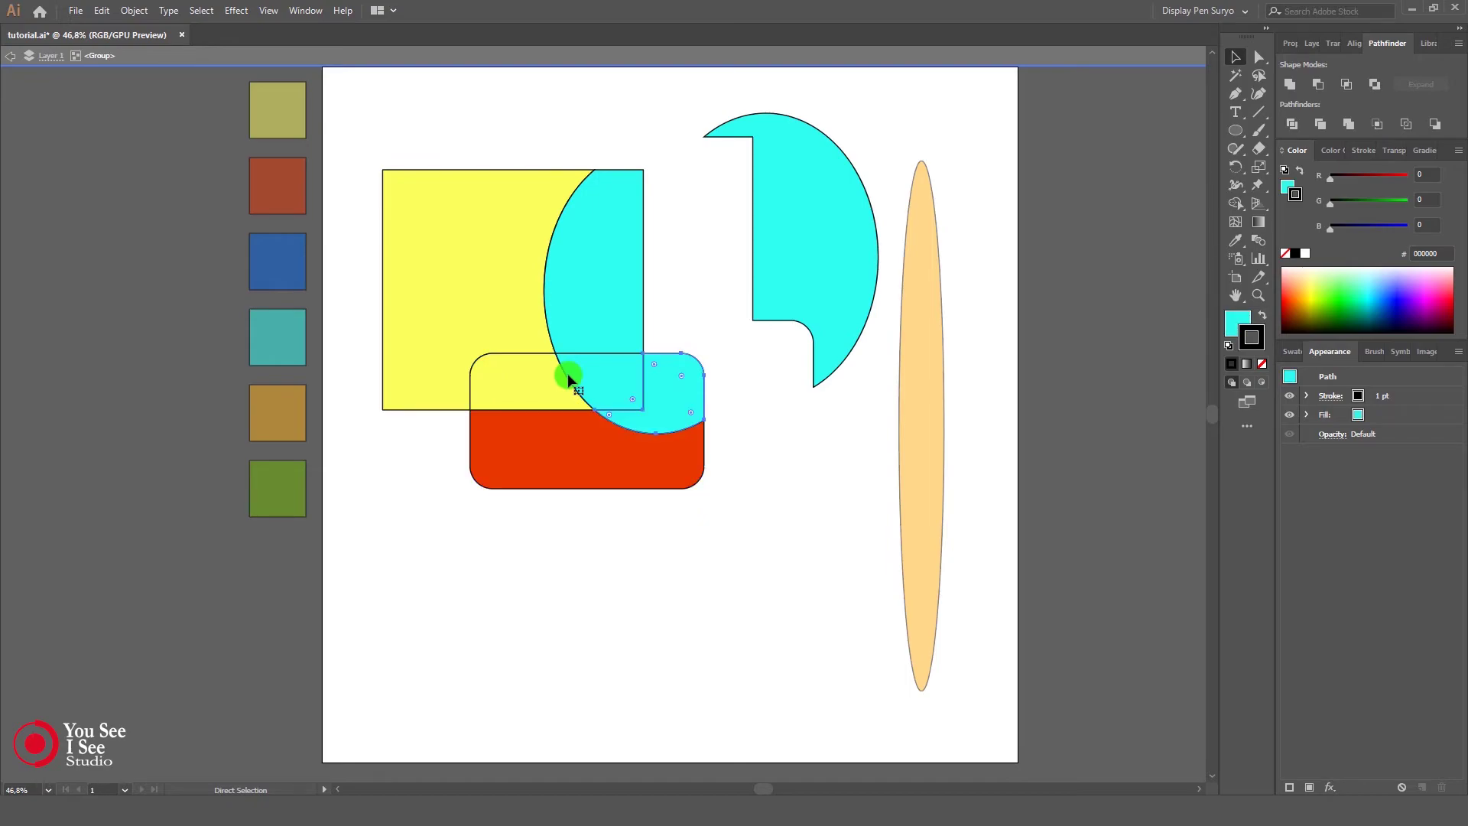
key(ctrl+z)
key(ctrl+z)
key(ctrl+z)
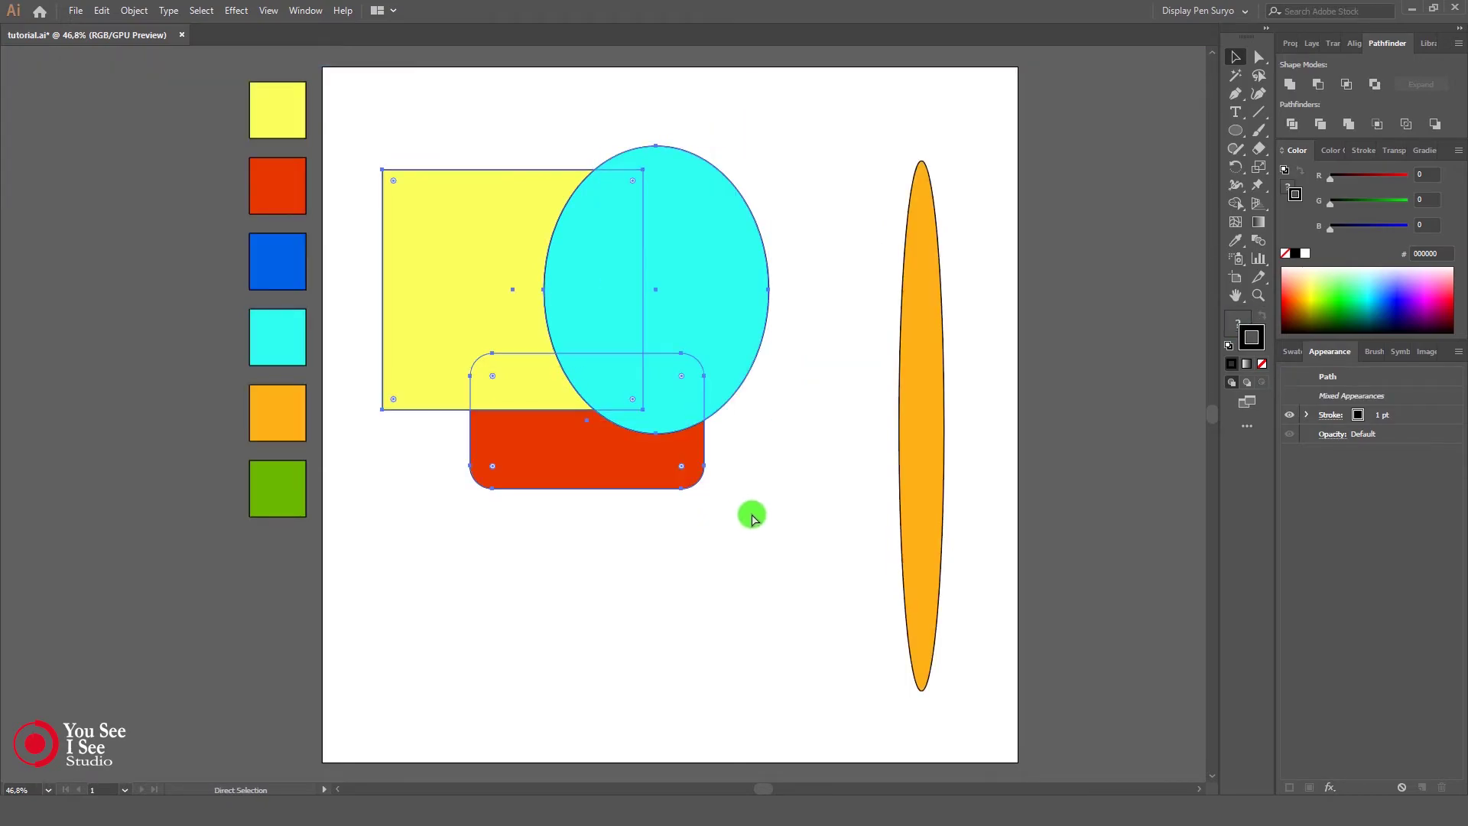
click(759, 505)
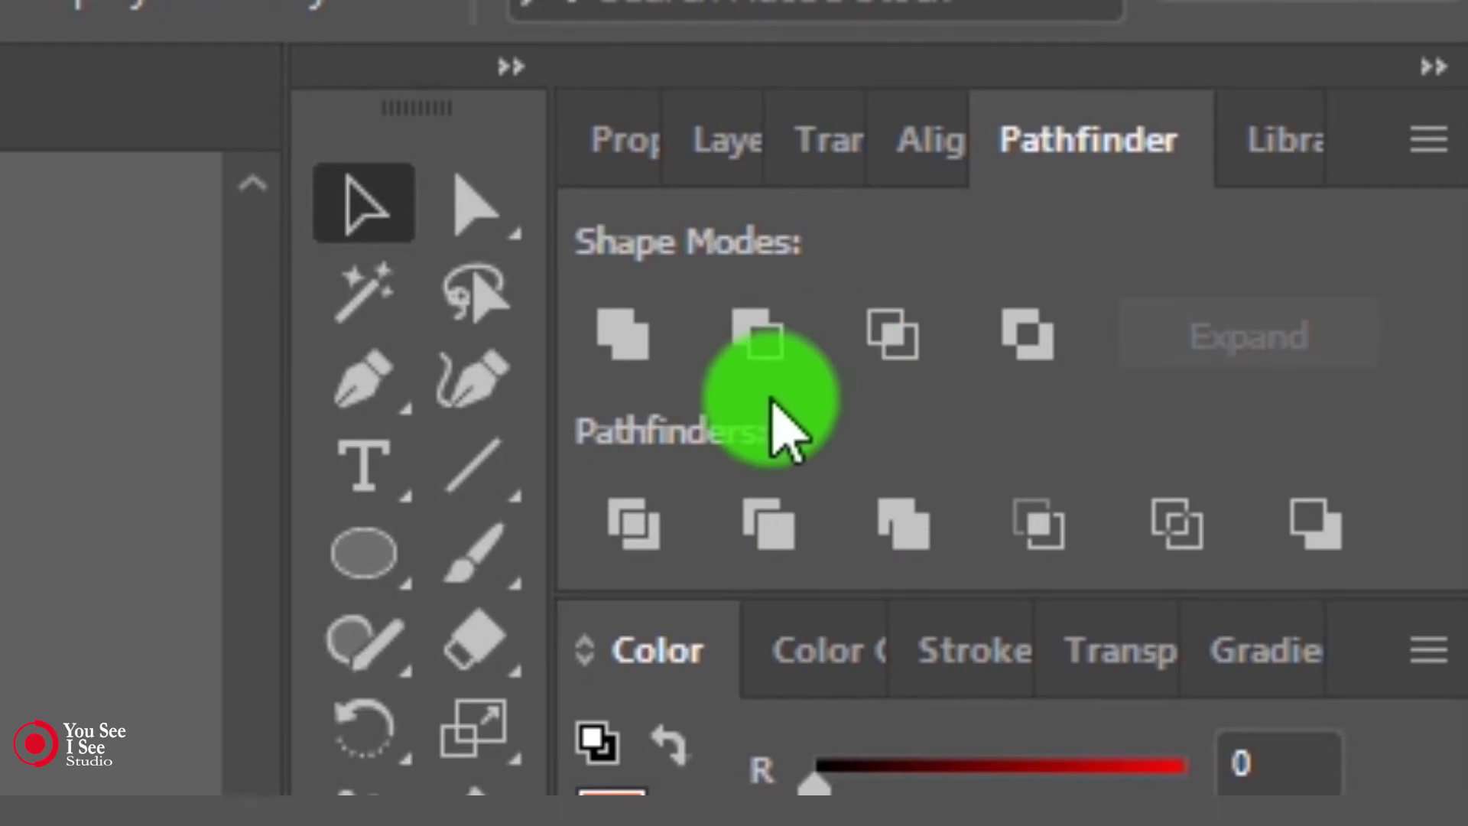
Step: Apply Trim to the three overlapping shapes and move the trimmed group down
click(770, 312)
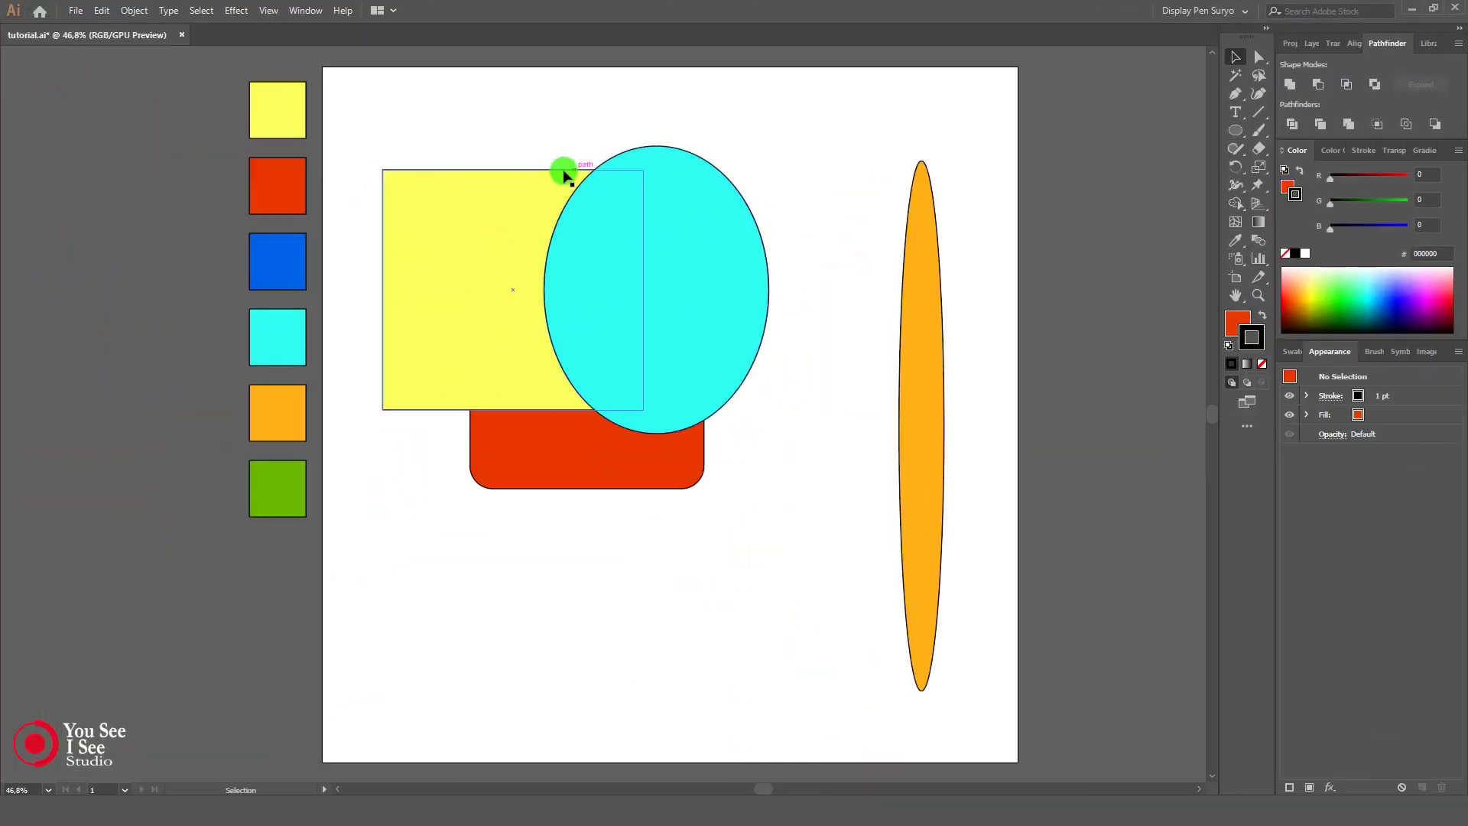
drag(541, 117, 595, 521)
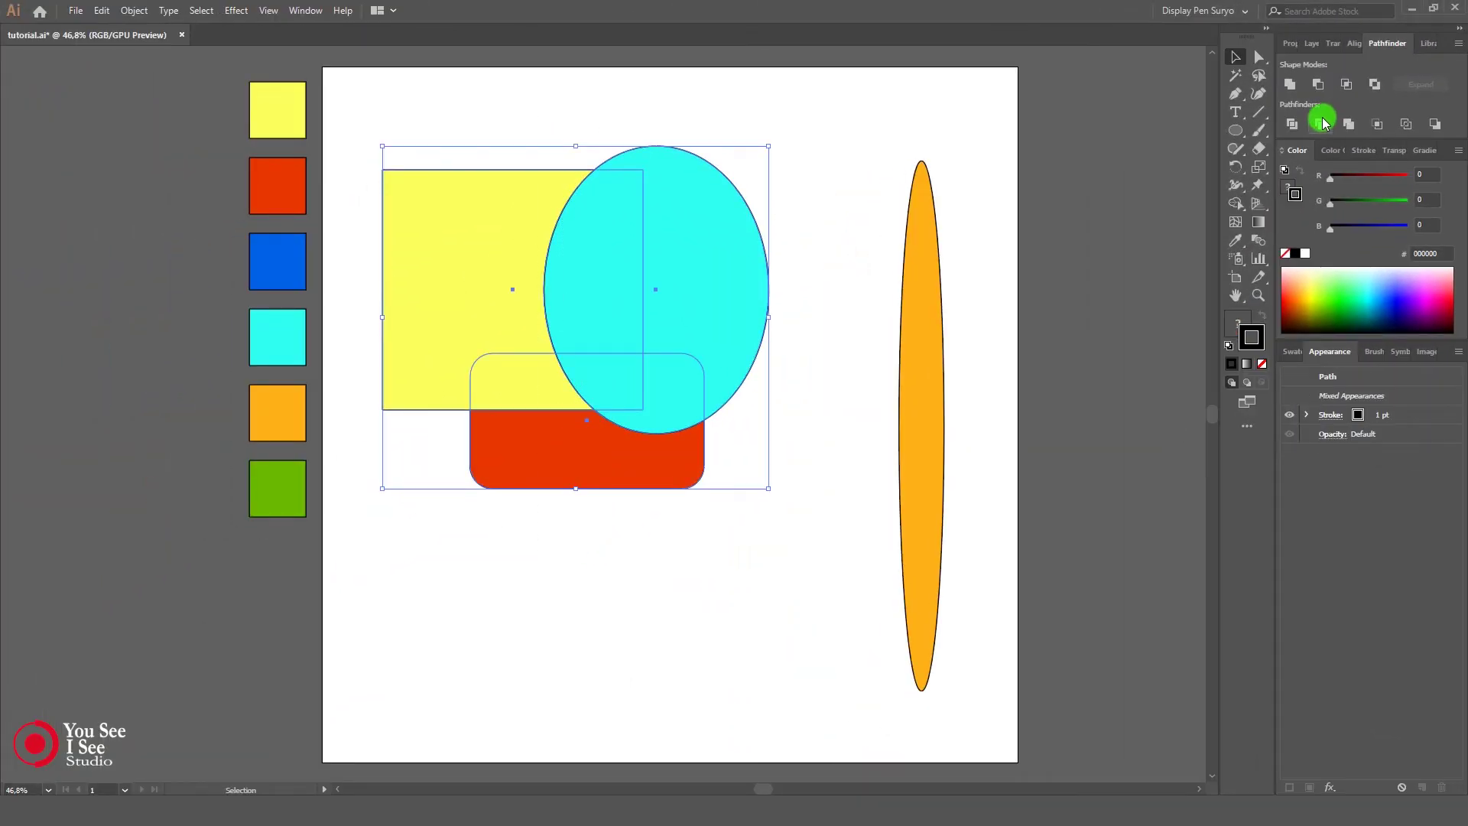
click(1320, 124)
drag(649, 468, 673, 623)
Step: Isolate the trimmed group and pull its red piece, cyan ellipse and yellow piece apart
double_click(672, 562)
drag(695, 468, 776, 441)
drag(528, 456, 472, 463)
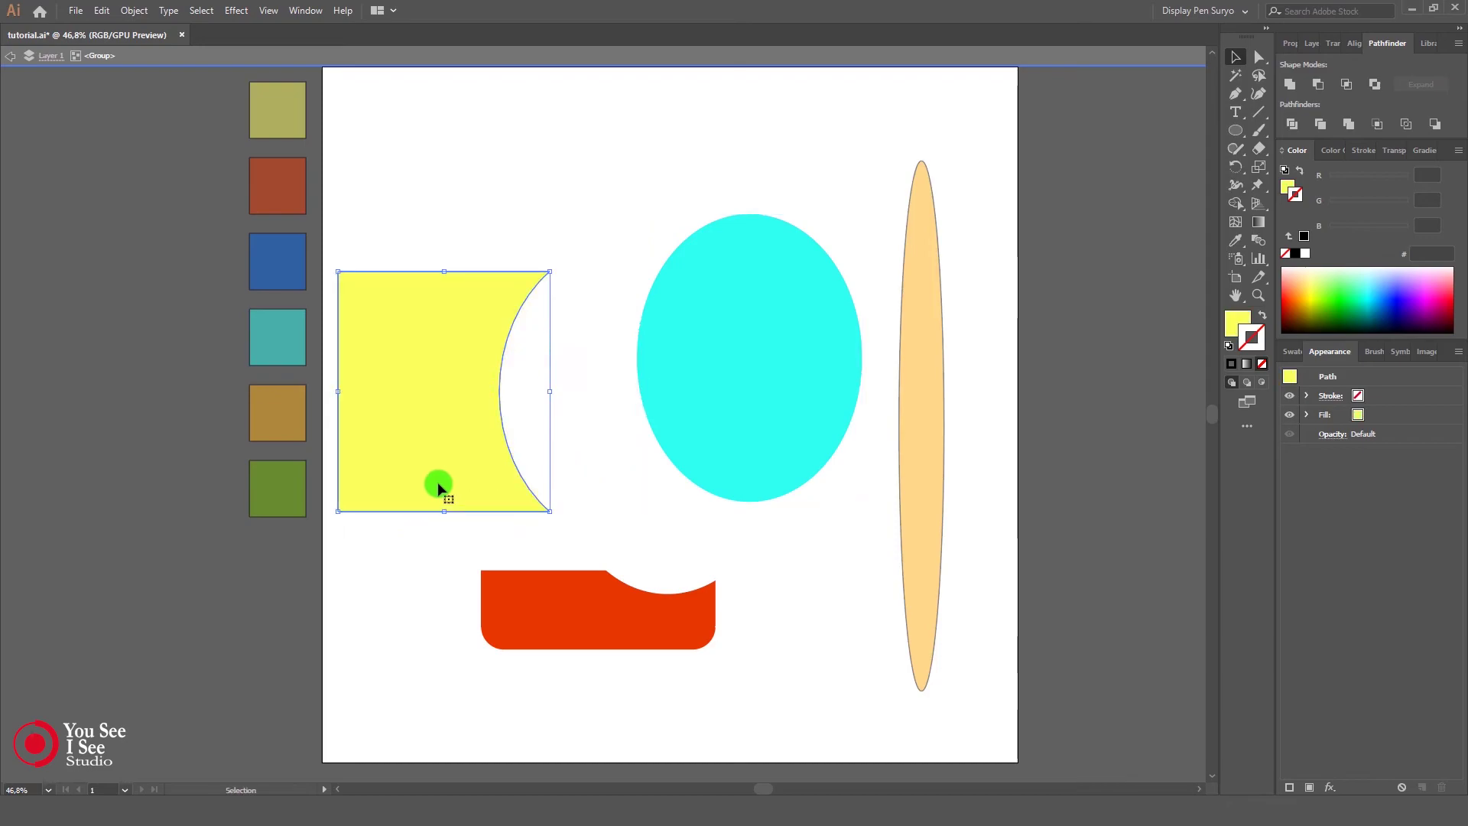
Step: Undo the moves of the trimmed pieces and the Trim itself, and clear the selection
key(ctrl+z)
key(ctrl+z)
key(ctrl+z)
key(ctrl+z)
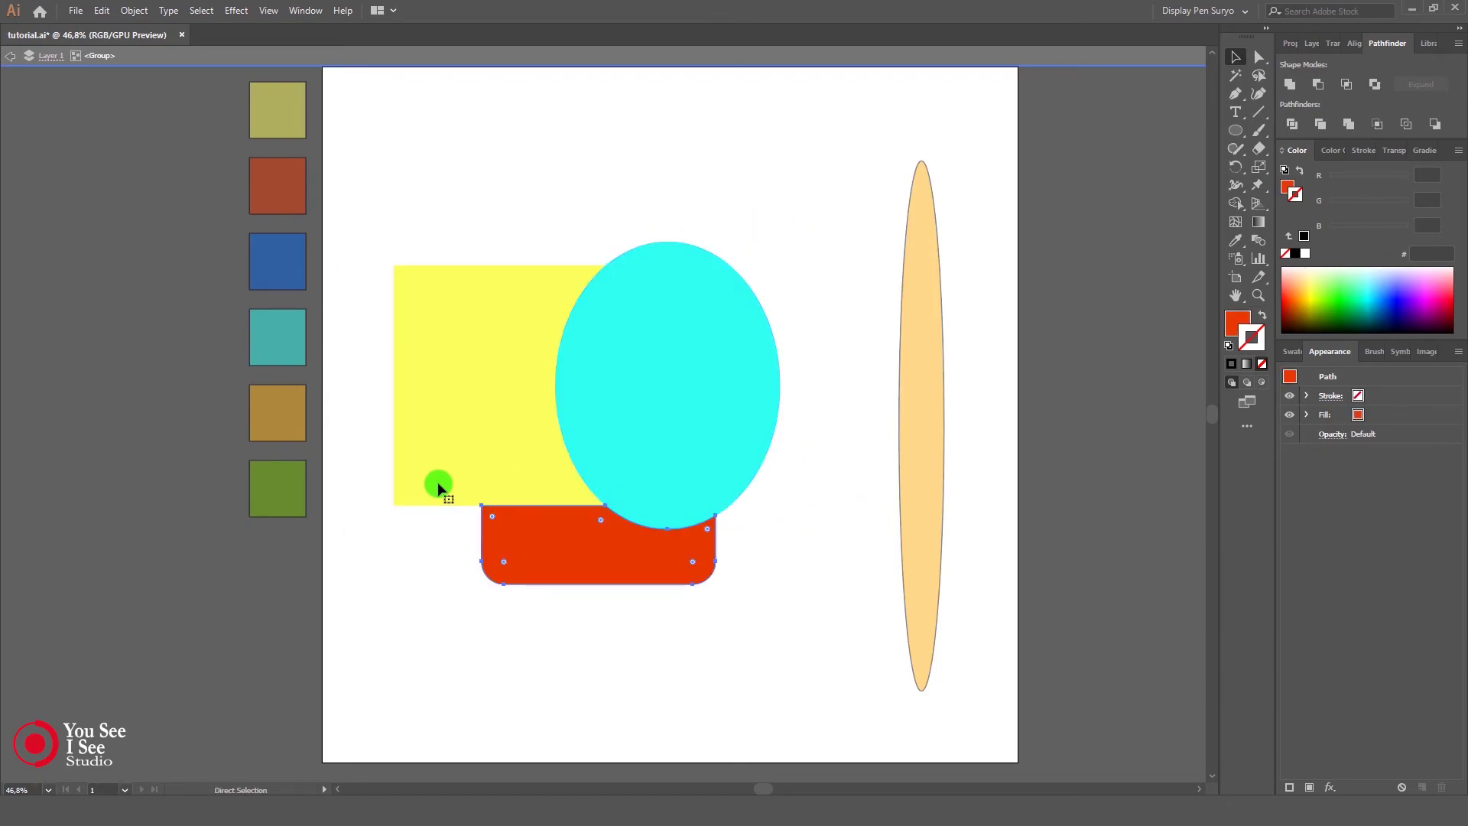
click(740, 543)
key(ctrl+z)
click(767, 483)
Step: Move the cyan ellipse and the red rounded rectangle away from the yellow rectangle, and undo both moves
drag(718, 334, 816, 288)
drag(645, 447, 711, 553)
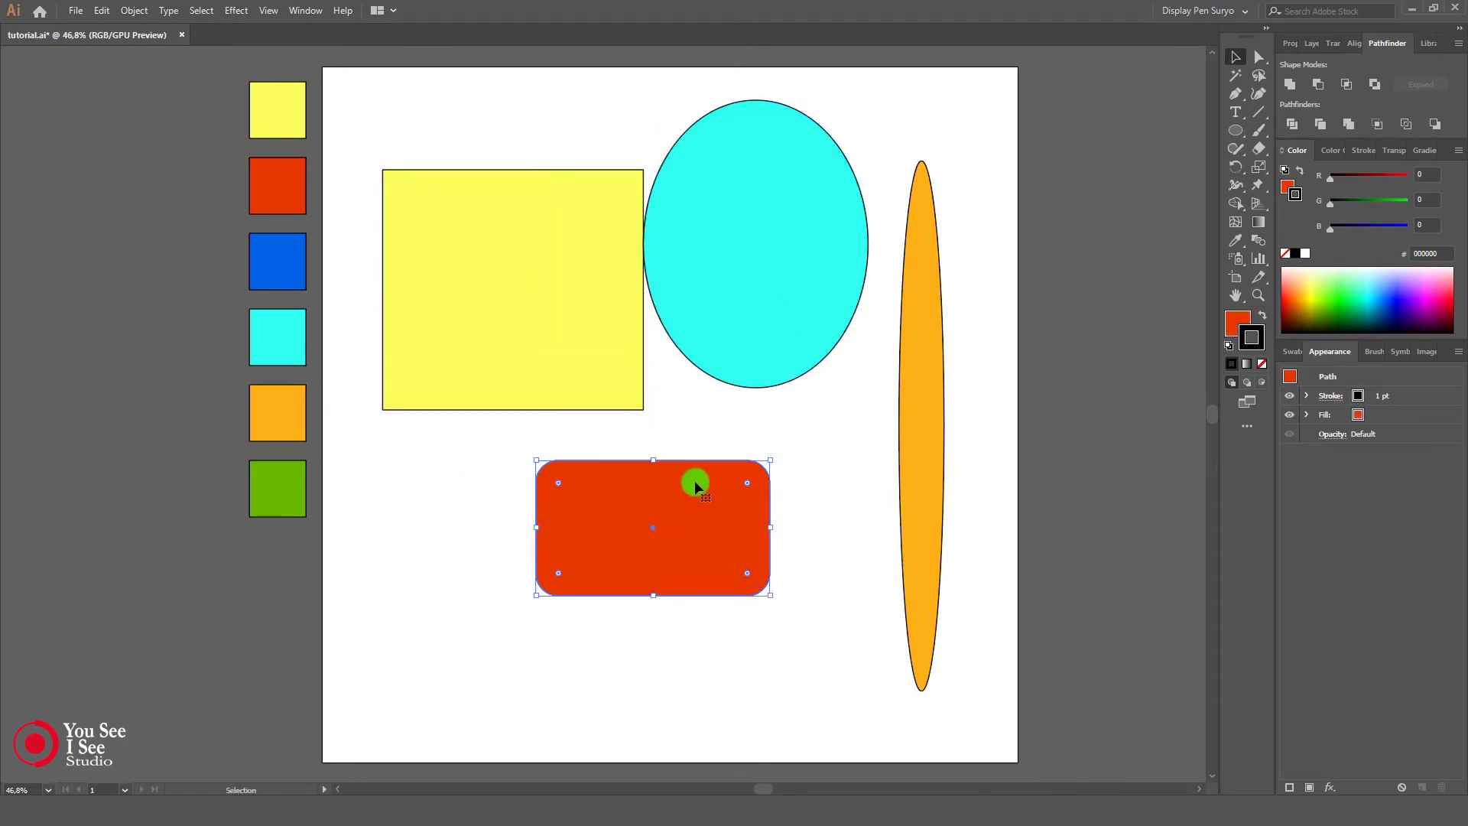
key(ctrl+z)
key(ctrl+z)
click(770, 376)
Step: Divide the yellow, cyan and red overlapping shapes once more
drag(506, 121, 717, 569)
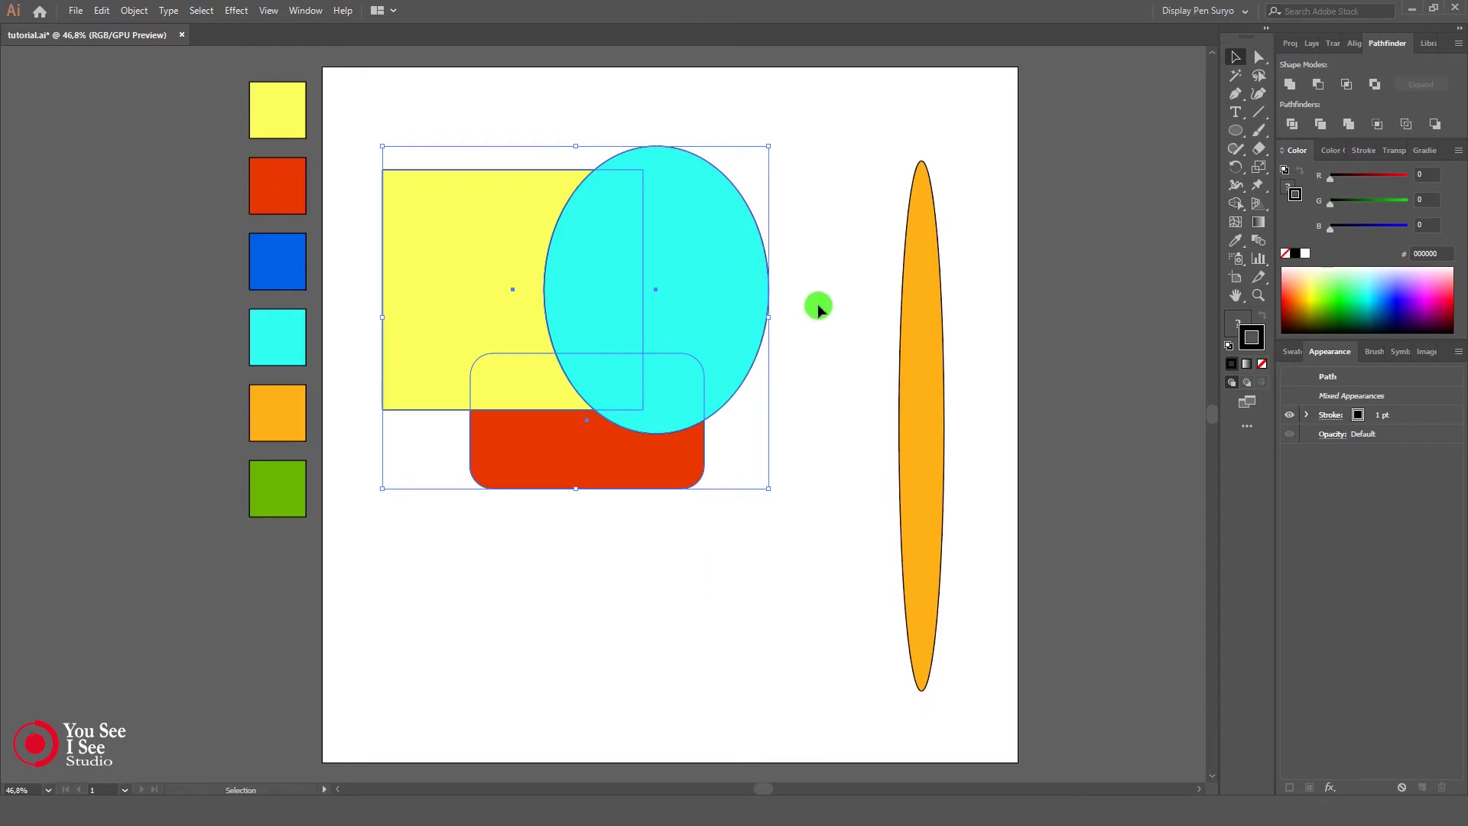
click(762, 511)
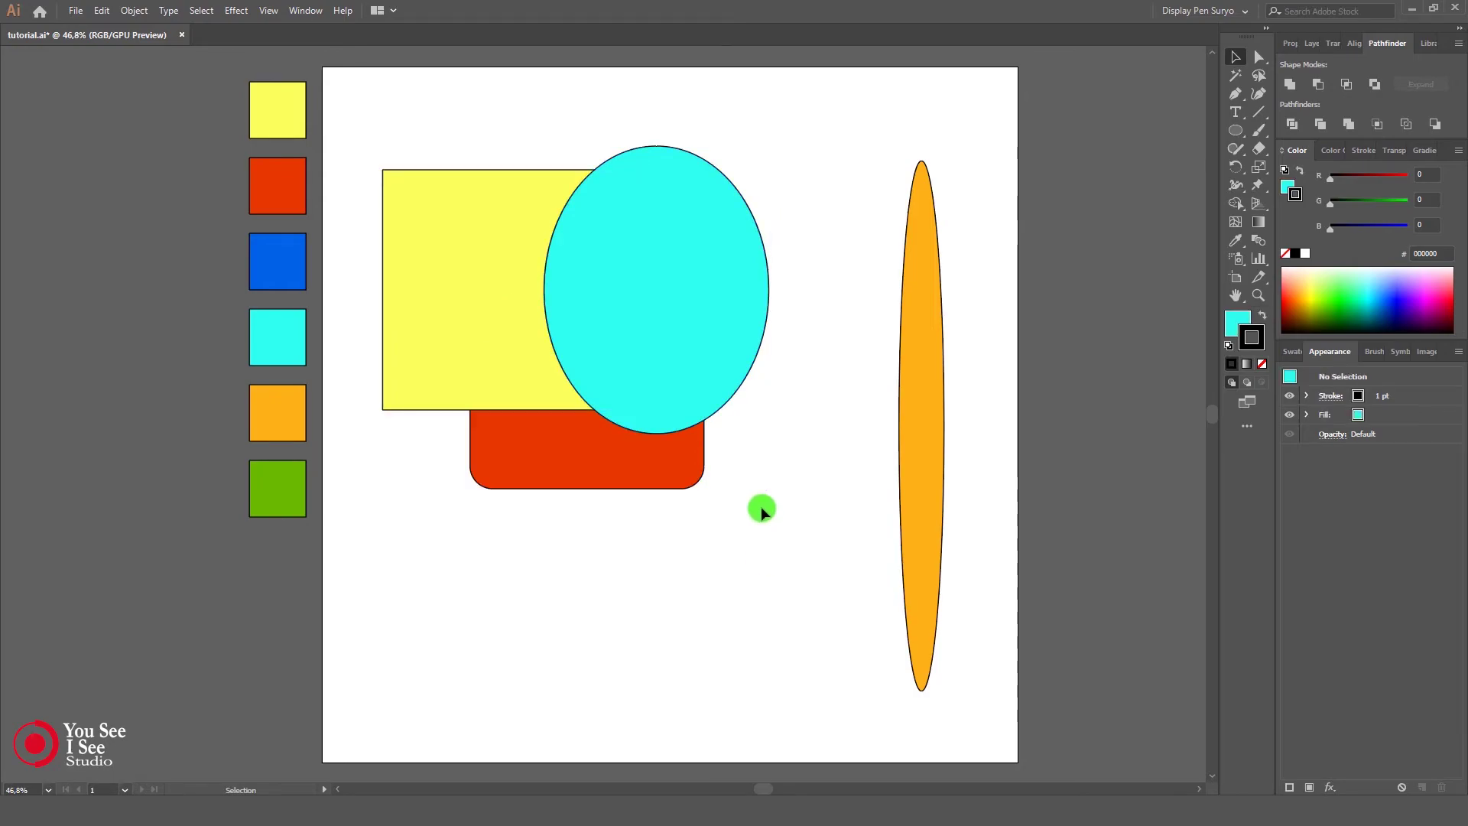
drag(499, 115, 663, 510)
click(1291, 125)
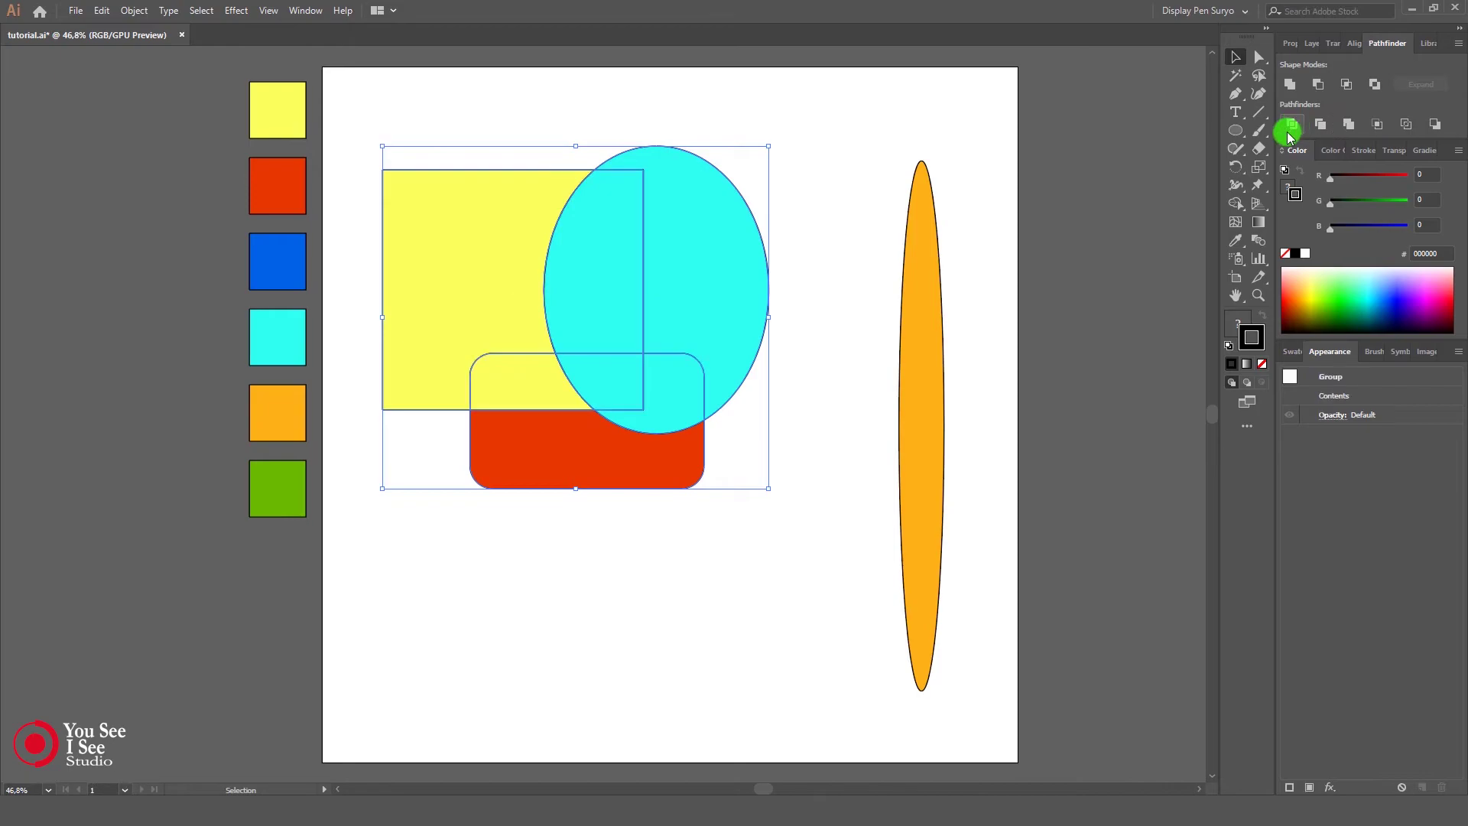
Step: Separate the red piece, the overlap pieces and the outer ellipse piece inside the divided group
drag(593, 469, 631, 548)
double_click(617, 453)
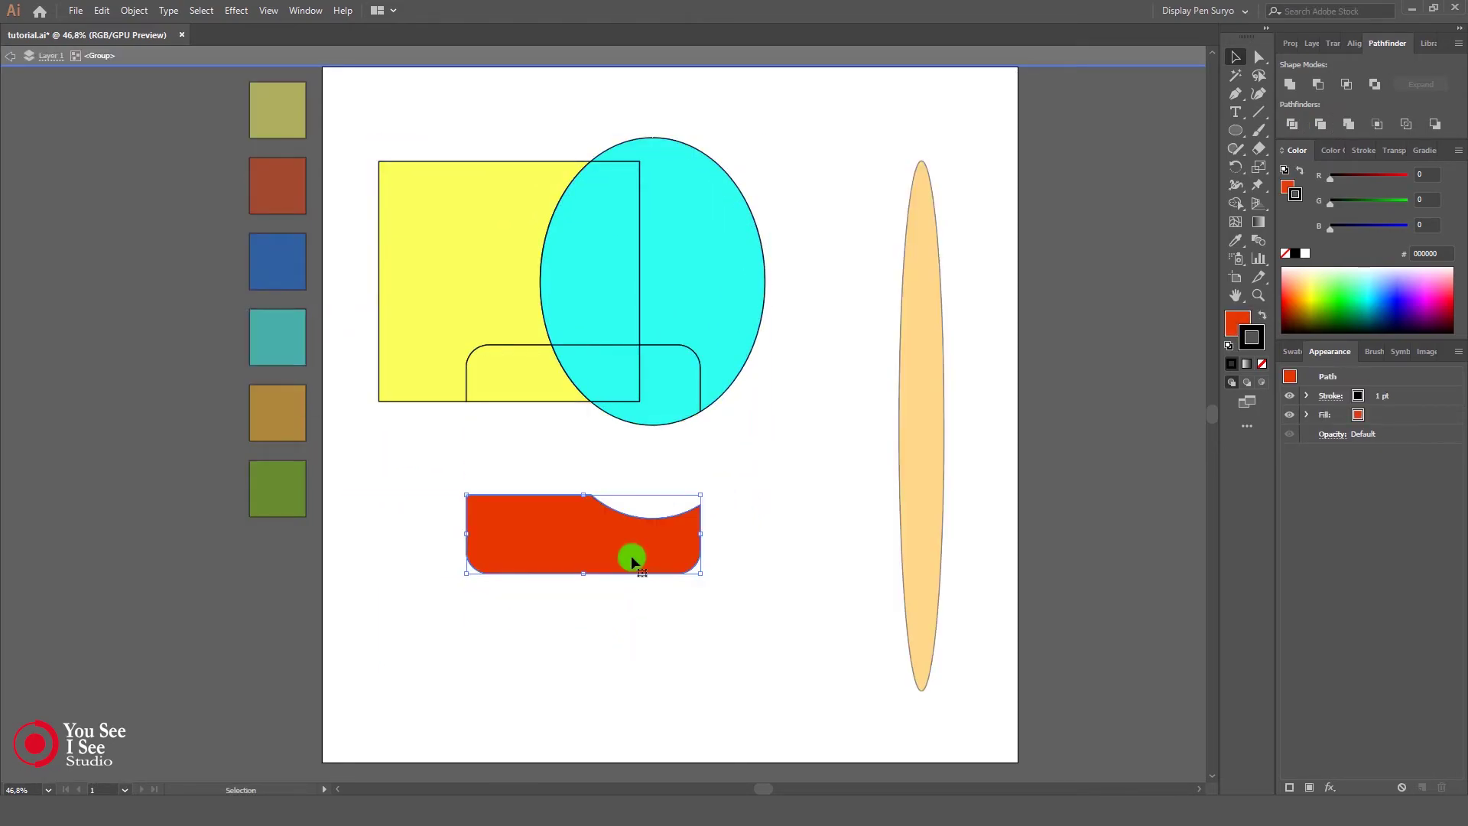
drag(537, 388, 522, 456)
drag(600, 374, 573, 404)
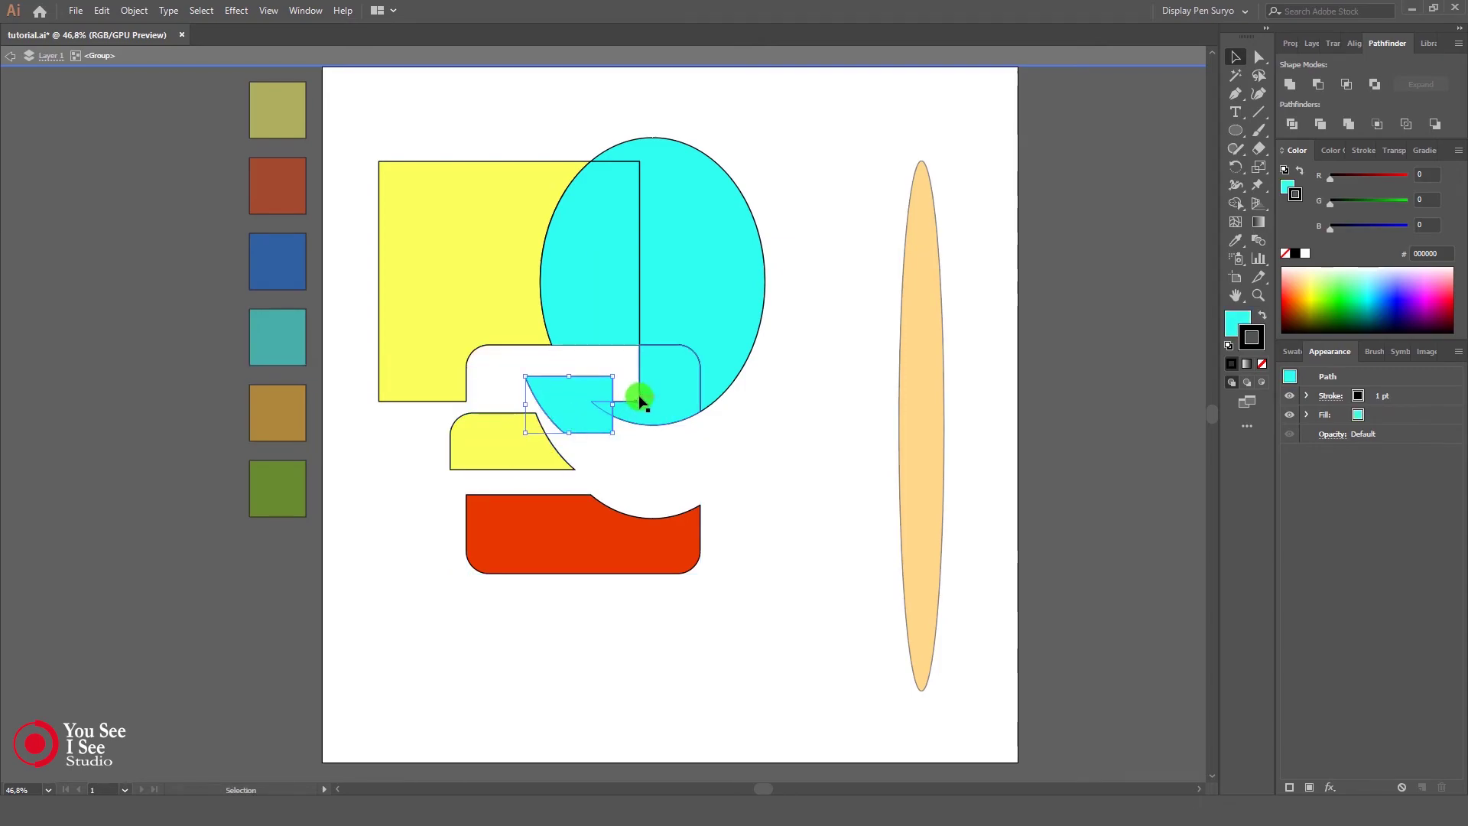
drag(660, 383, 698, 403)
drag(700, 318, 741, 326)
Step: Undo the latest piece moves and the repeated division of the three shapes
key(ctrl+z)
key(ctrl+z)
key(ctrl+z)
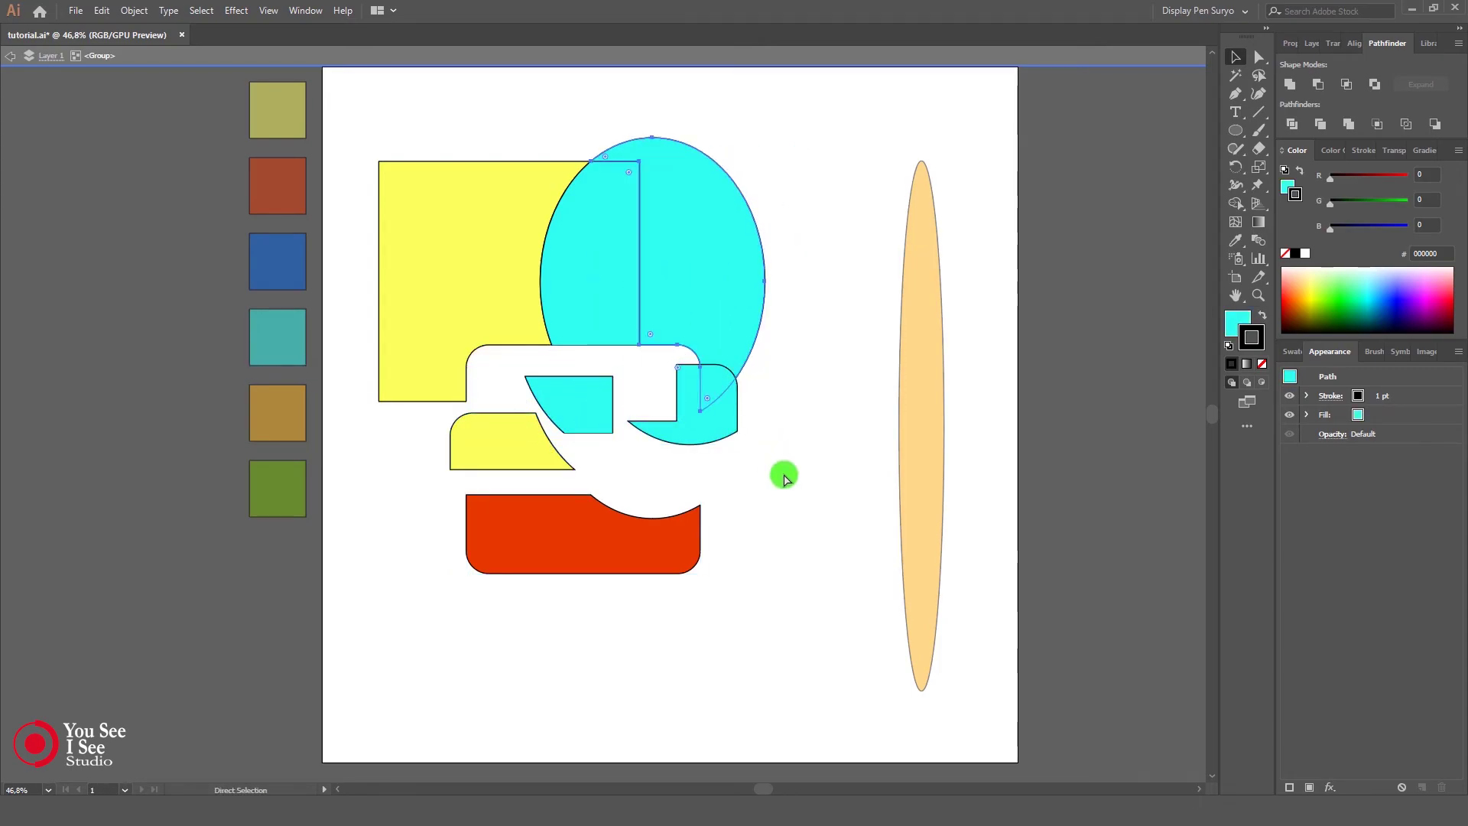
key(ctrl+z)
key(ctrl+z)
key(ctrl+z)
click(767, 434)
key(ctrl+z)
click(777, 454)
drag(516, 110, 711, 561)
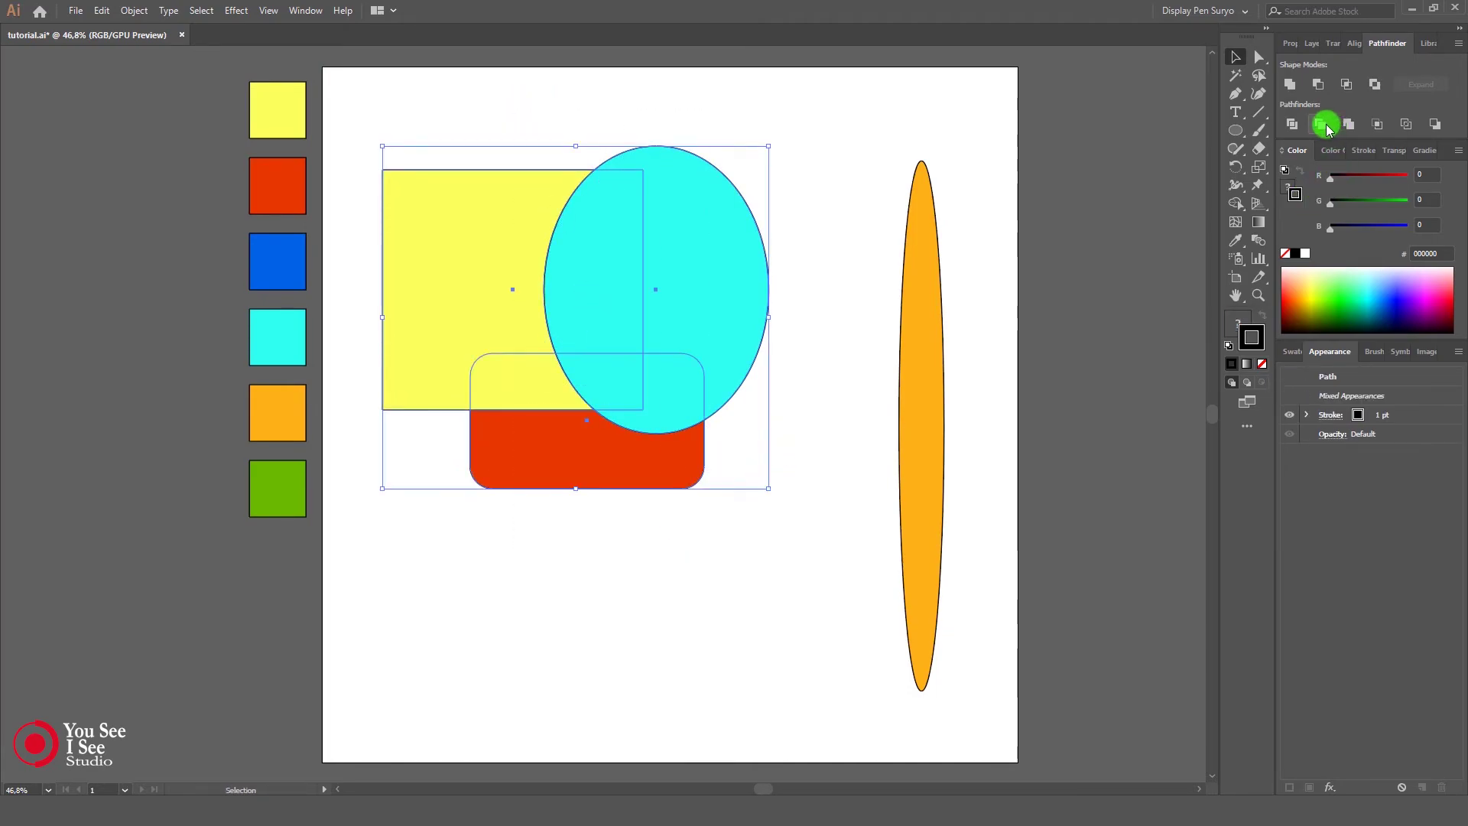
click(721, 595)
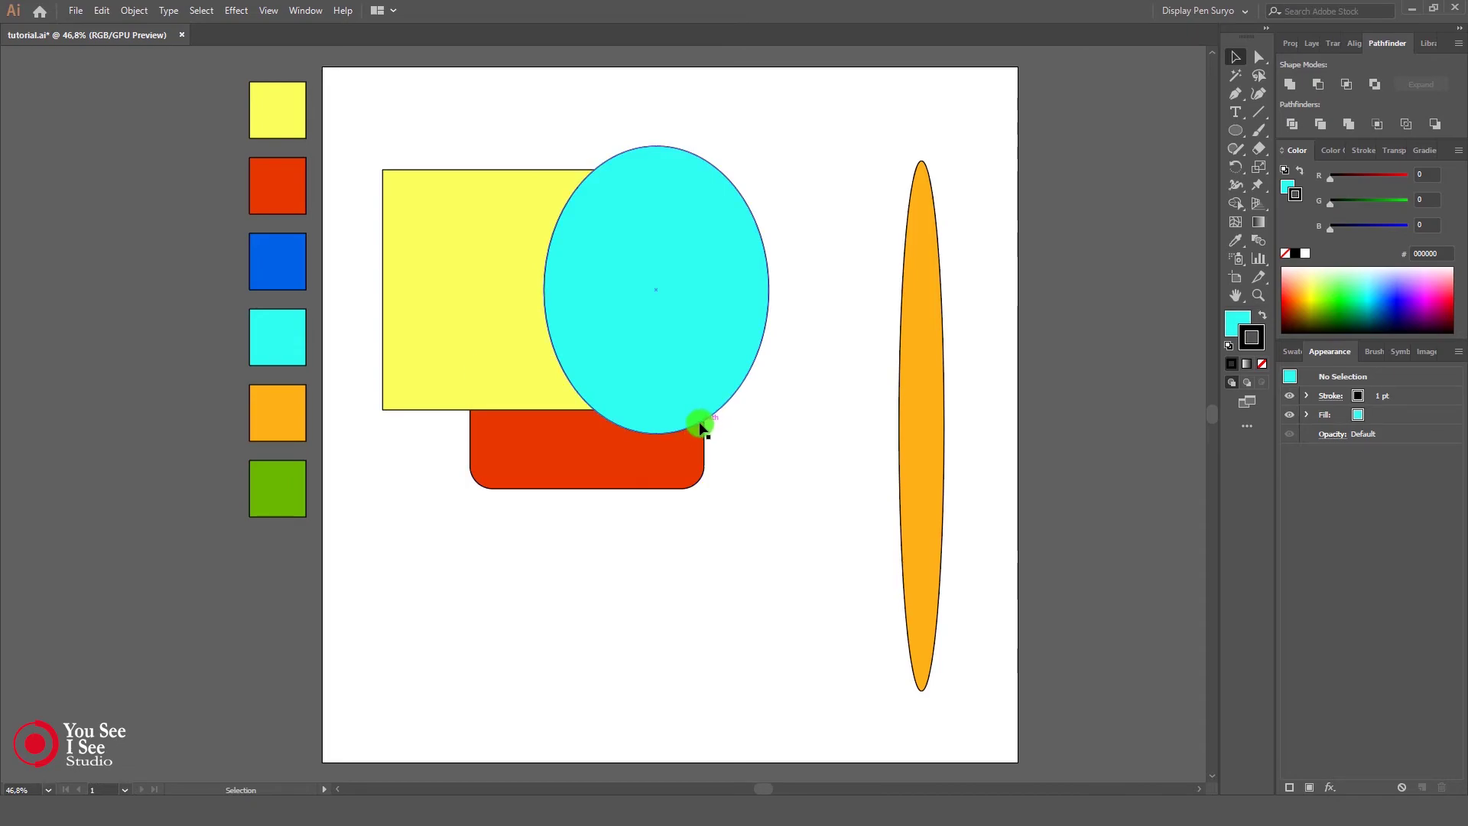
Step: Trim the overlapping yellow rectangle, cyan ellipse and red rounded rectangle with the Trim pathfinder
drag(492, 141, 683, 538)
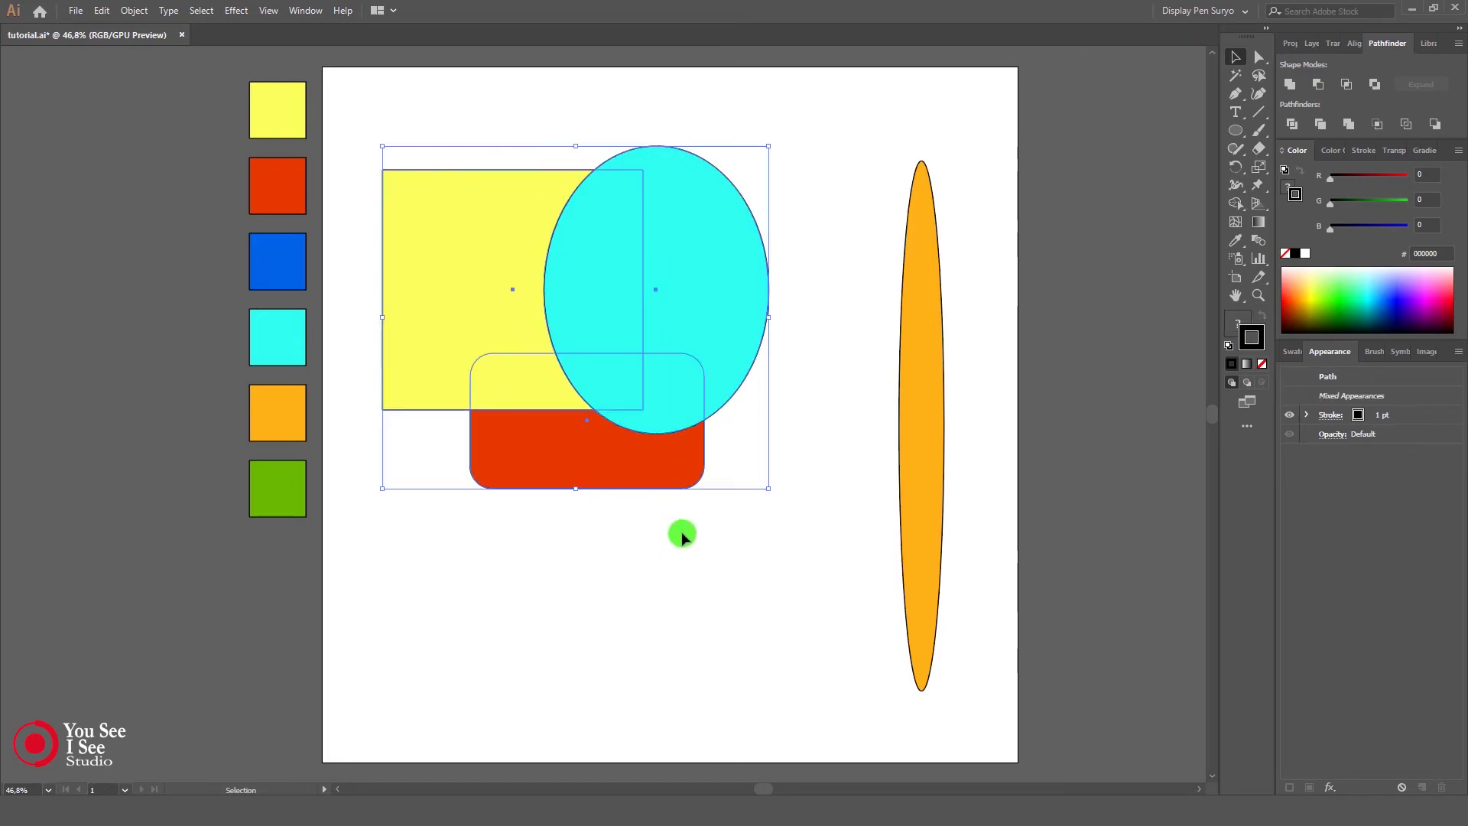
click(1321, 125)
click(692, 583)
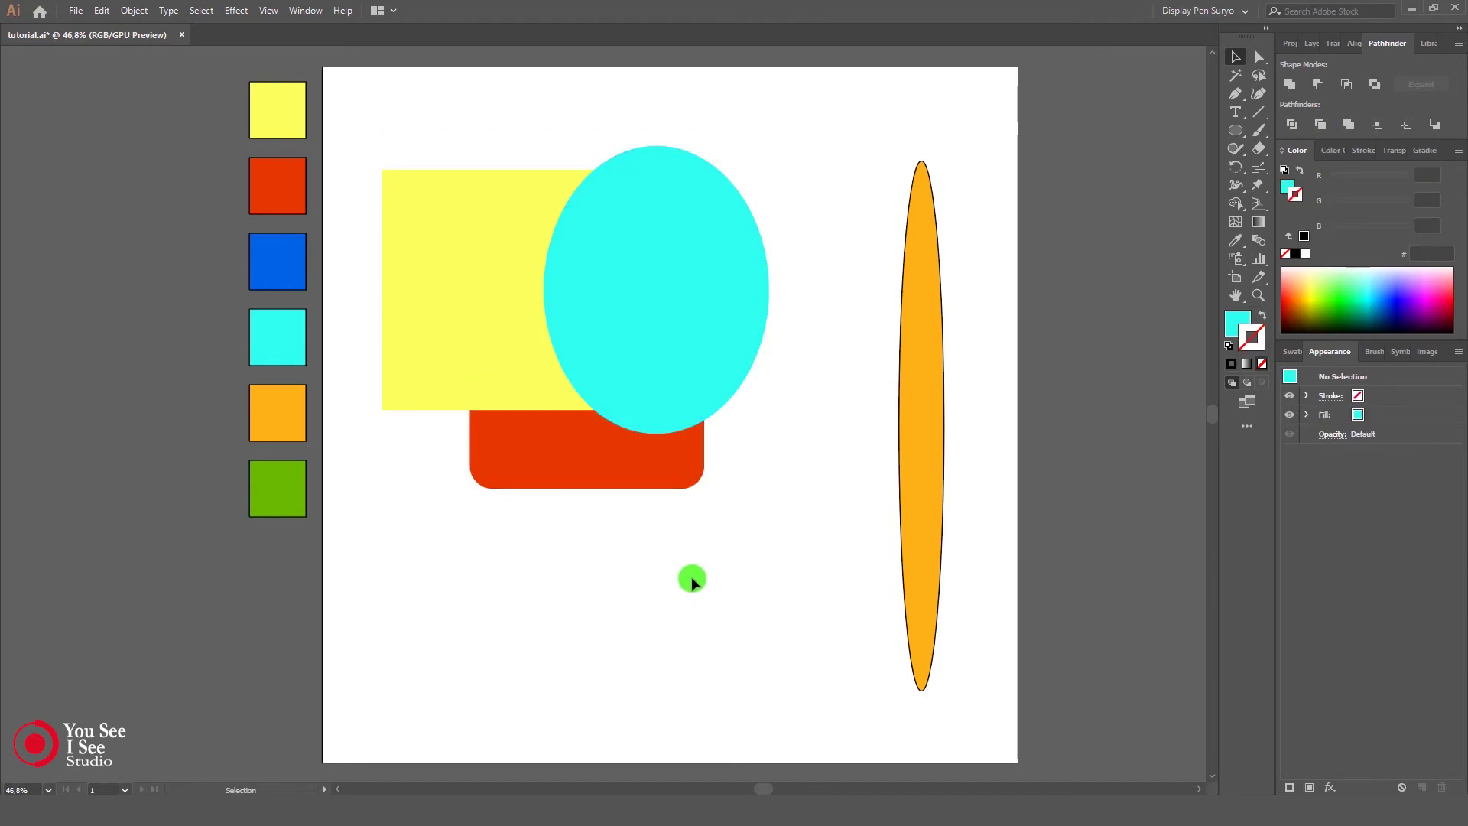
Step: Separate the cyan, red and yellow pieces inside the trimmed group
double_click(708, 310)
drag(711, 311, 812, 277)
drag(652, 453, 647, 568)
drag(479, 337, 370, 346)
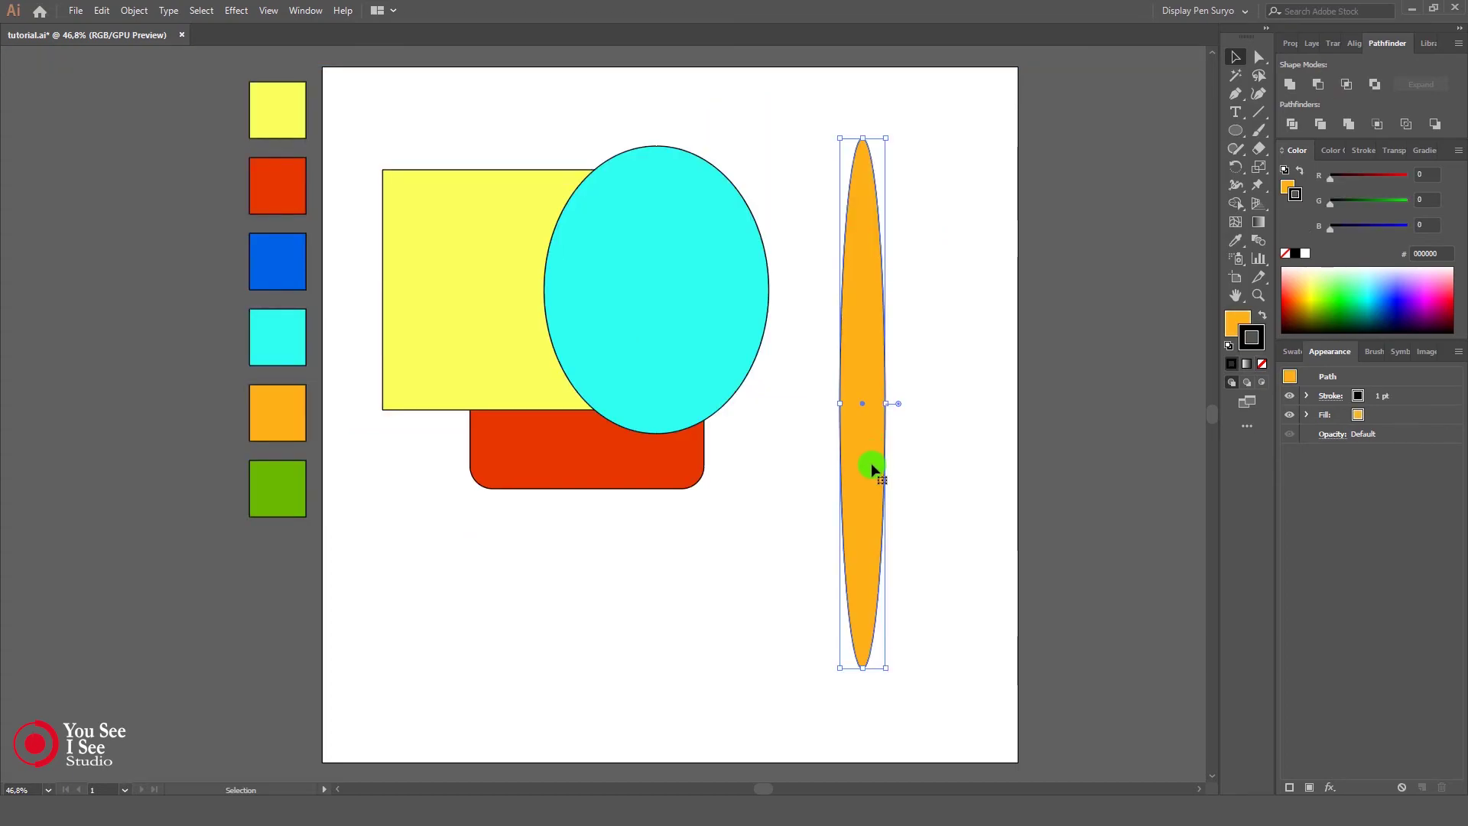
Step: Move the narrow orange ellipse across the area where the yellow, cyan and red shapes overlap
drag(871, 463, 598, 406)
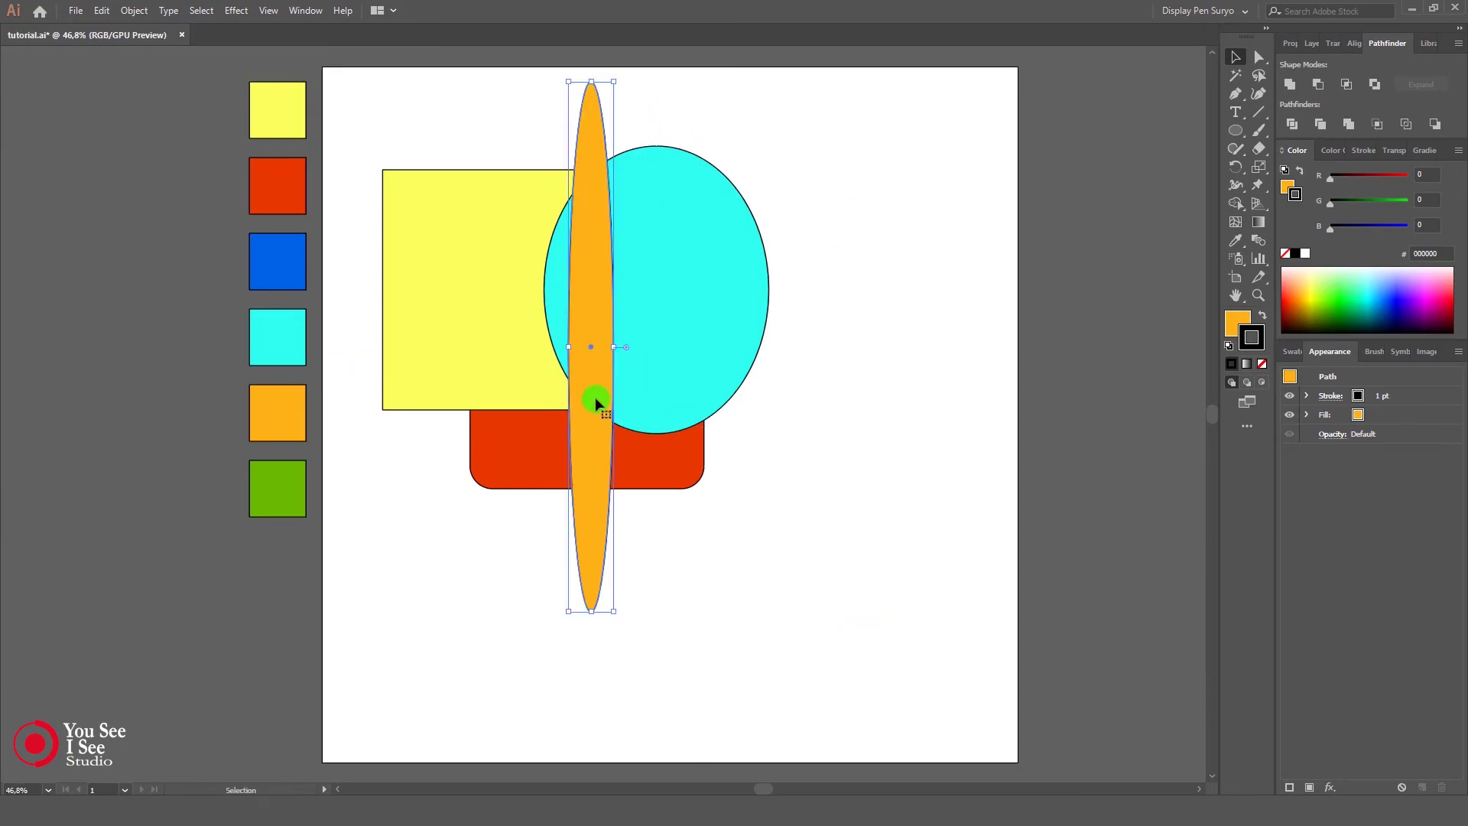
drag(600, 461, 616, 436)
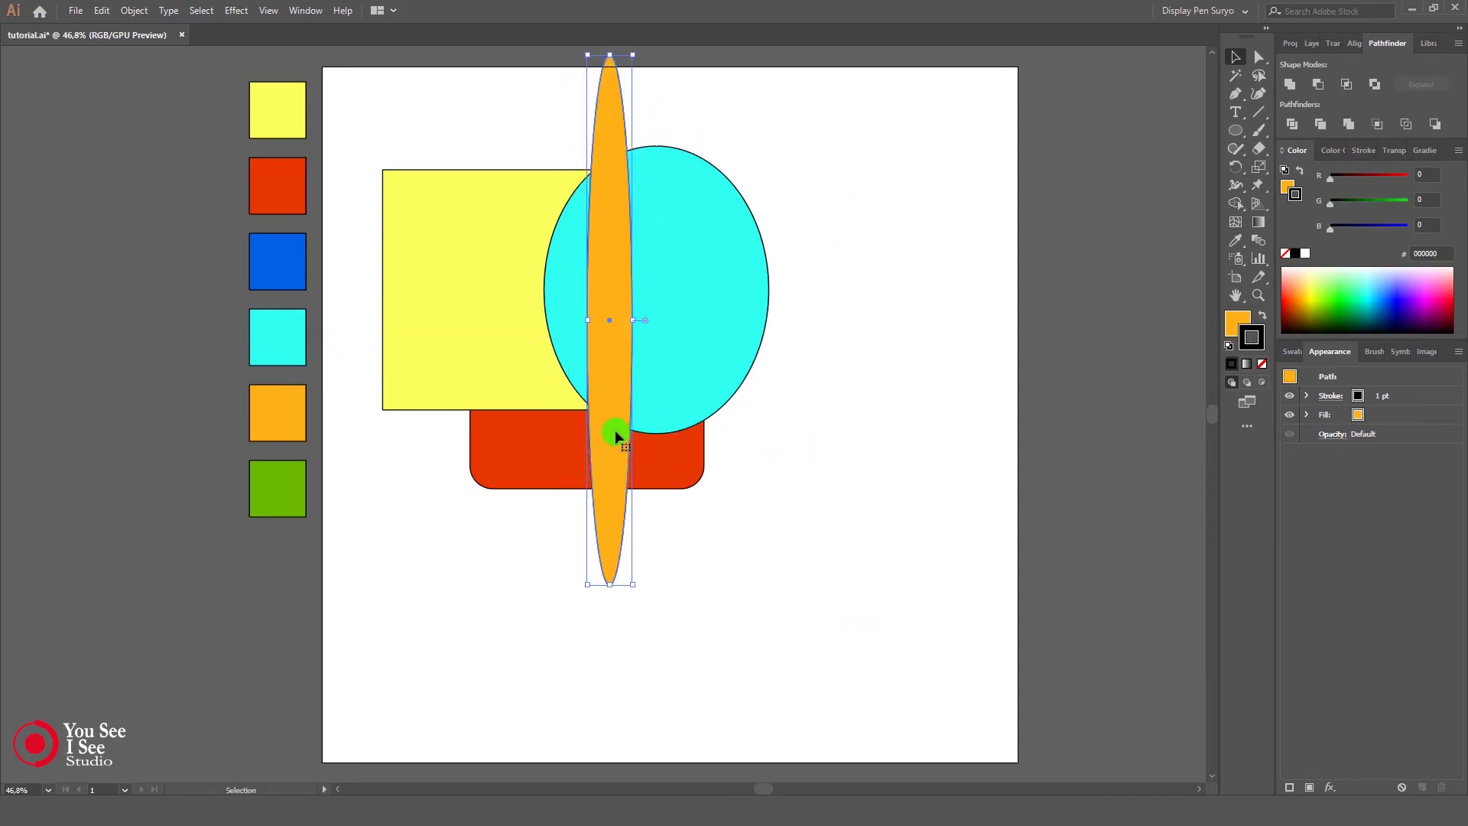
Step: Merge the orange ellipse with the yellow, cyan and red shapes using the Merge pathfinder
drag(528, 124, 663, 505)
click(1349, 123)
click(940, 498)
Step: Separate the two cyan pieces, the two red pieces, the orange ellipse and the yellow piece inside the merged group
click(681, 399)
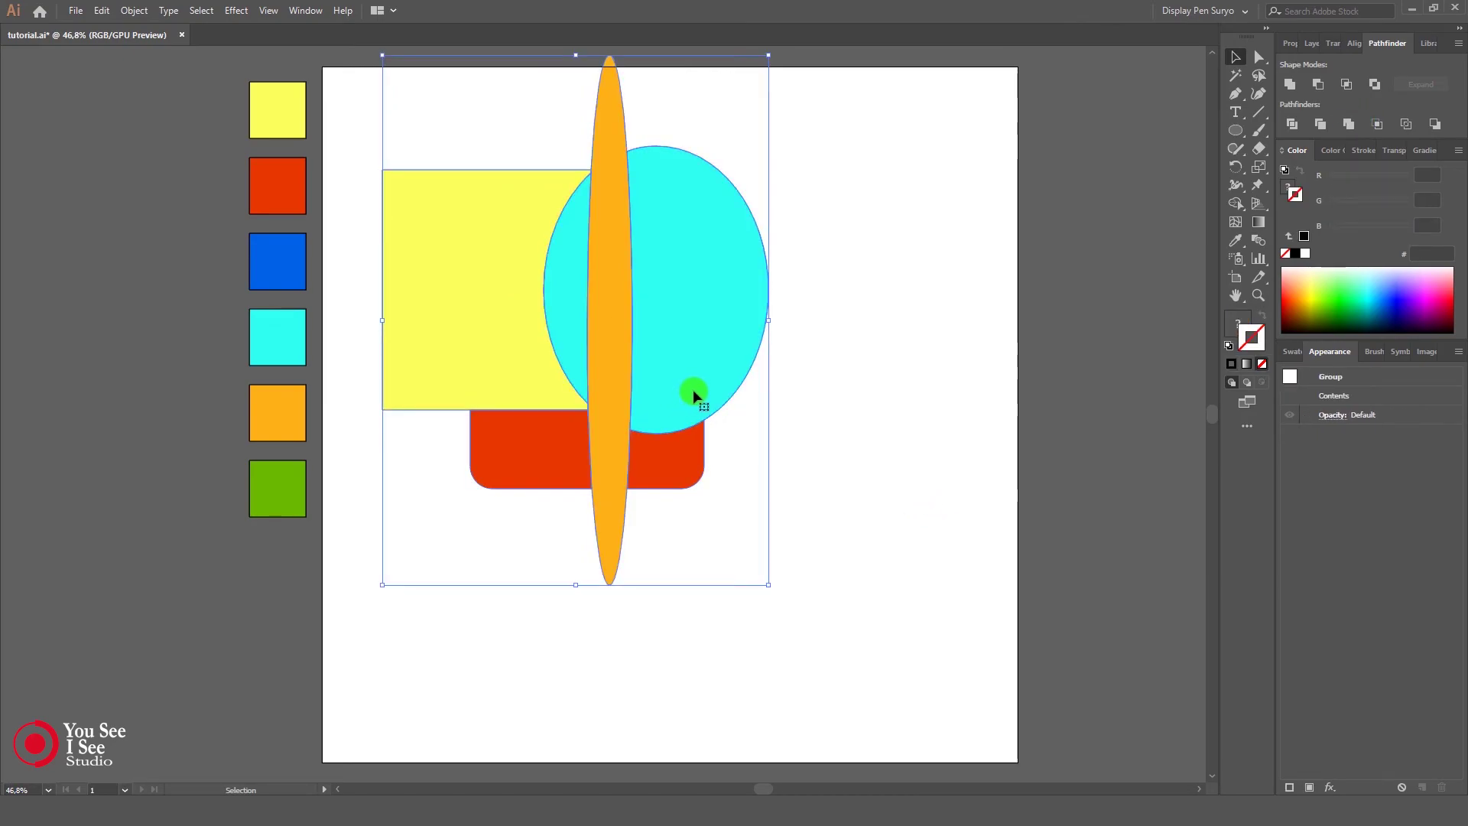
double_click(701, 385)
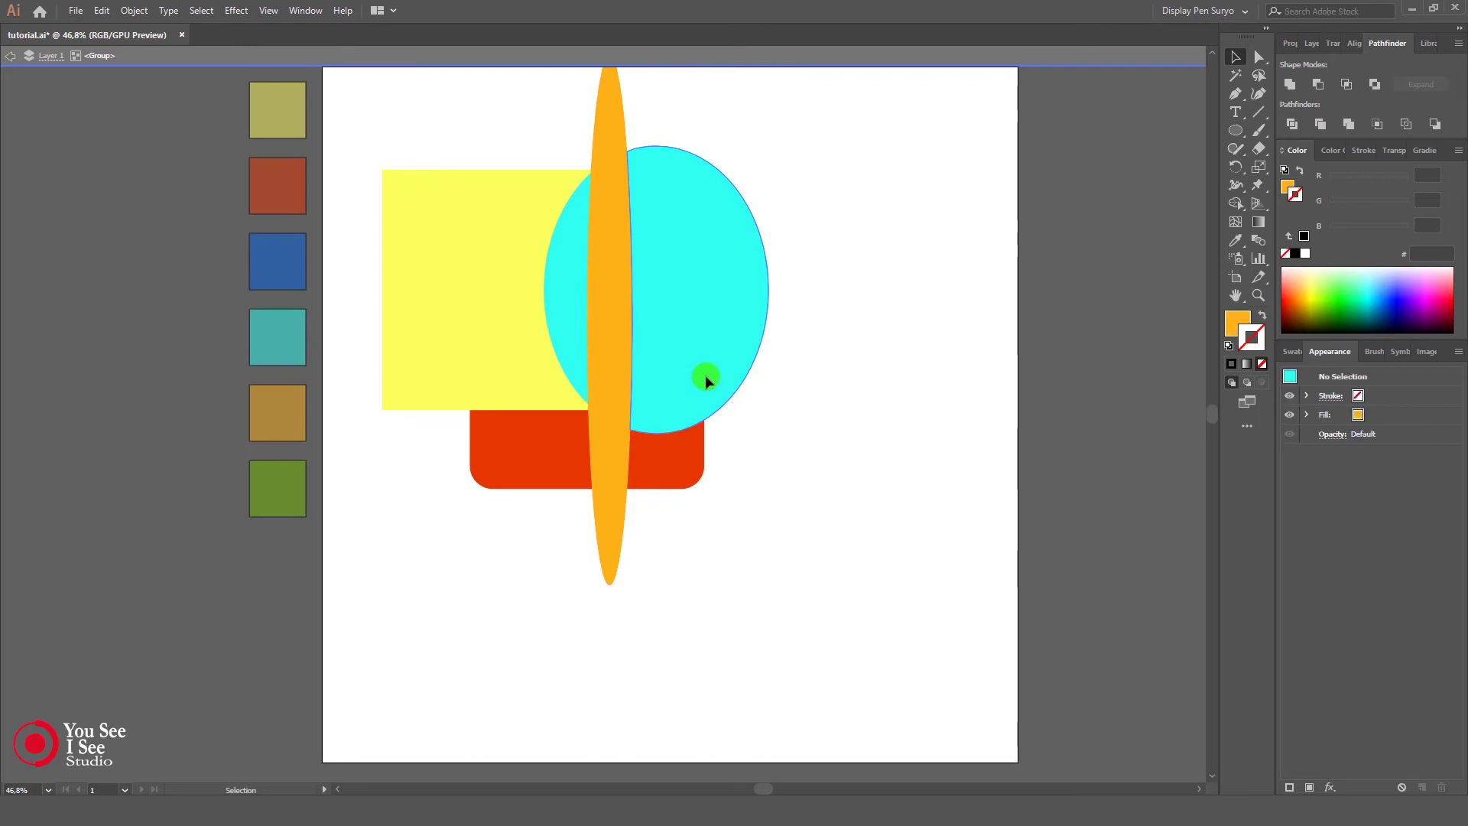
drag(704, 384, 844, 371)
drag(672, 482, 758, 552)
drag(618, 477, 572, 526)
drag(579, 344, 682, 323)
drag(512, 382, 484, 382)
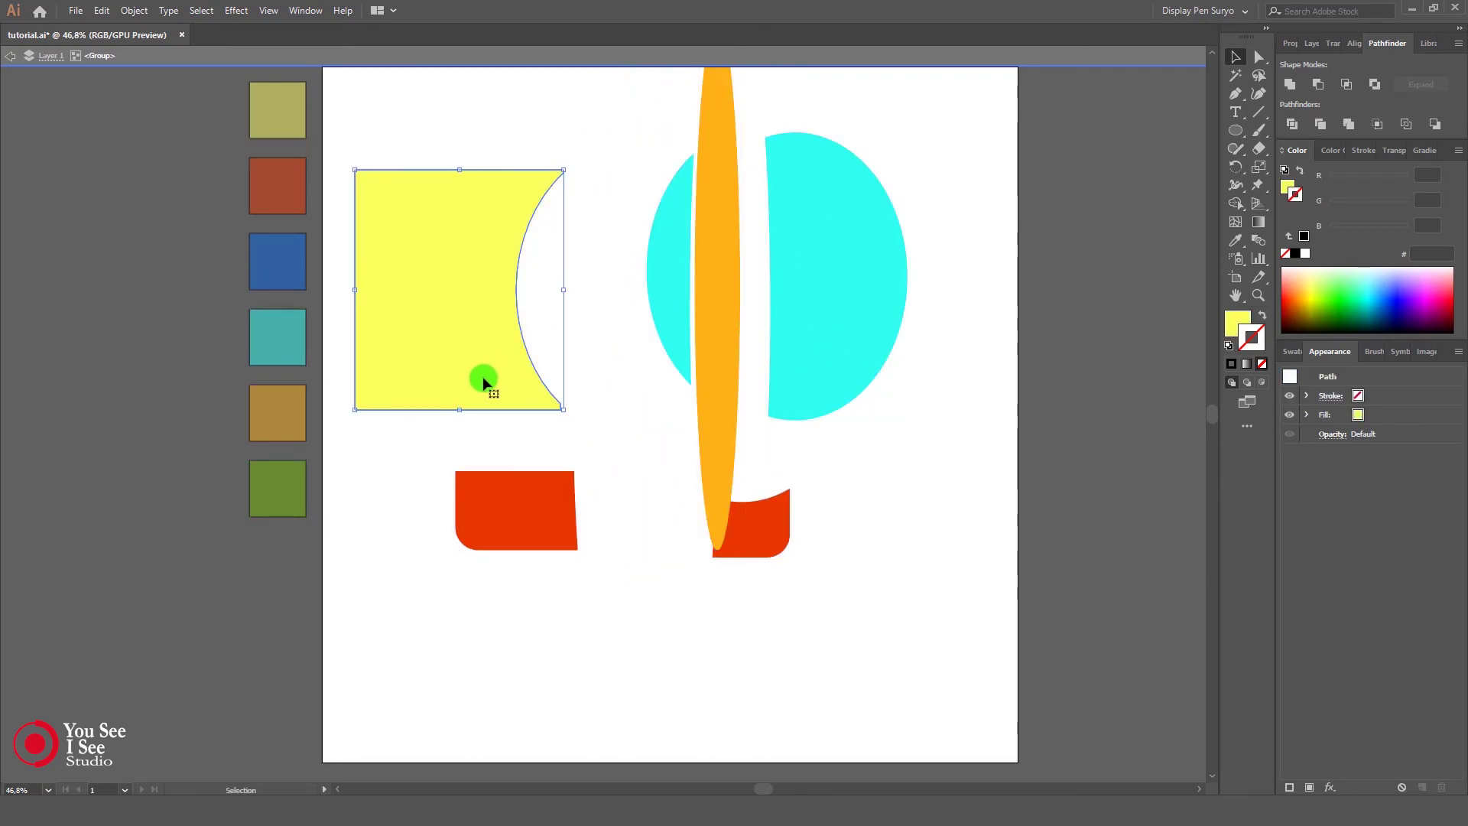
Step: Undo the piece moves and the merge of the four shapes
key(ctrl+z)
key(ctrl+z)
key(ctrl+z)
key(ctrl+z)
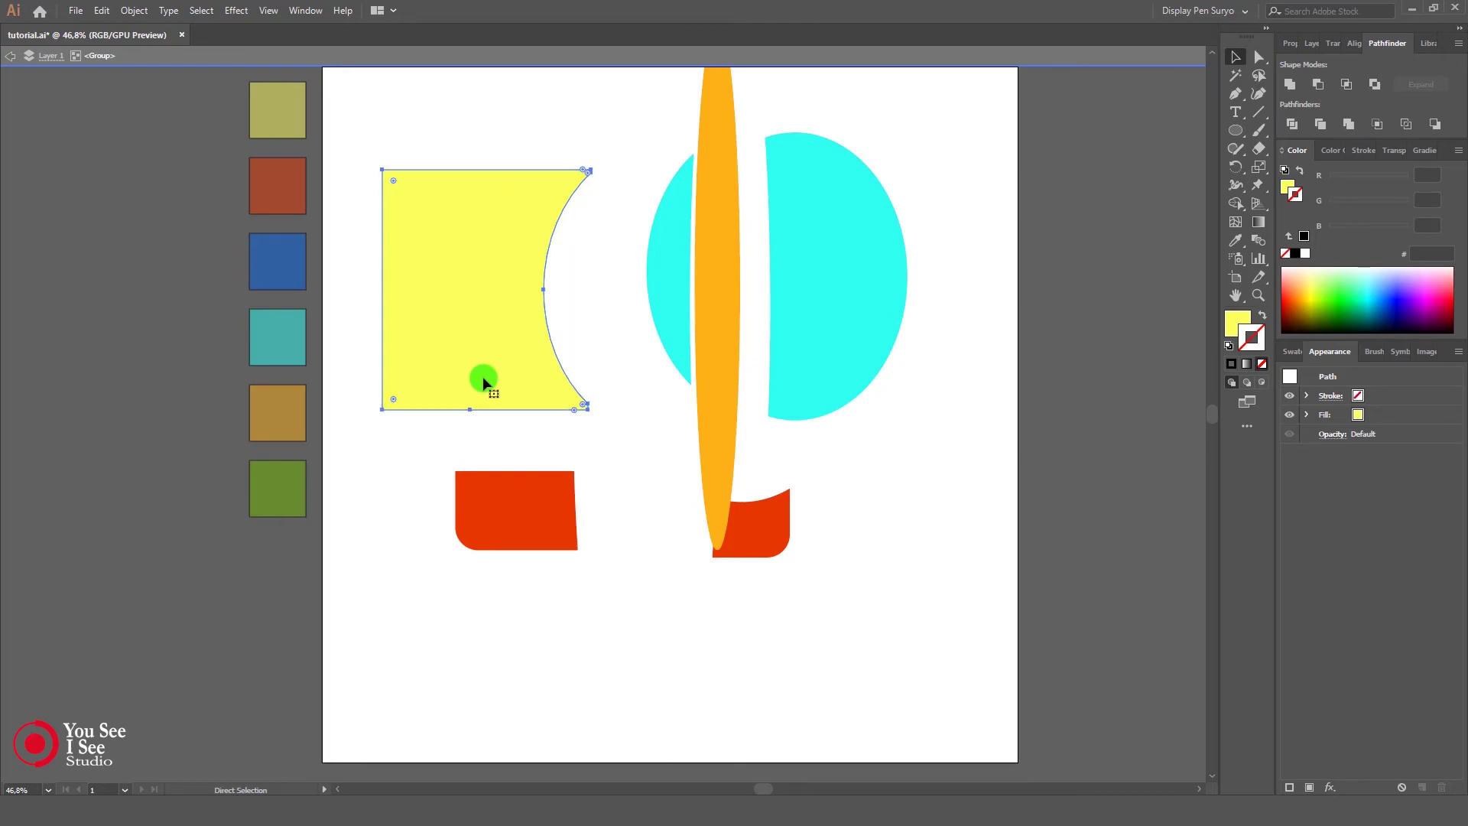
key(ctrl+z)
key(ctrl+z)
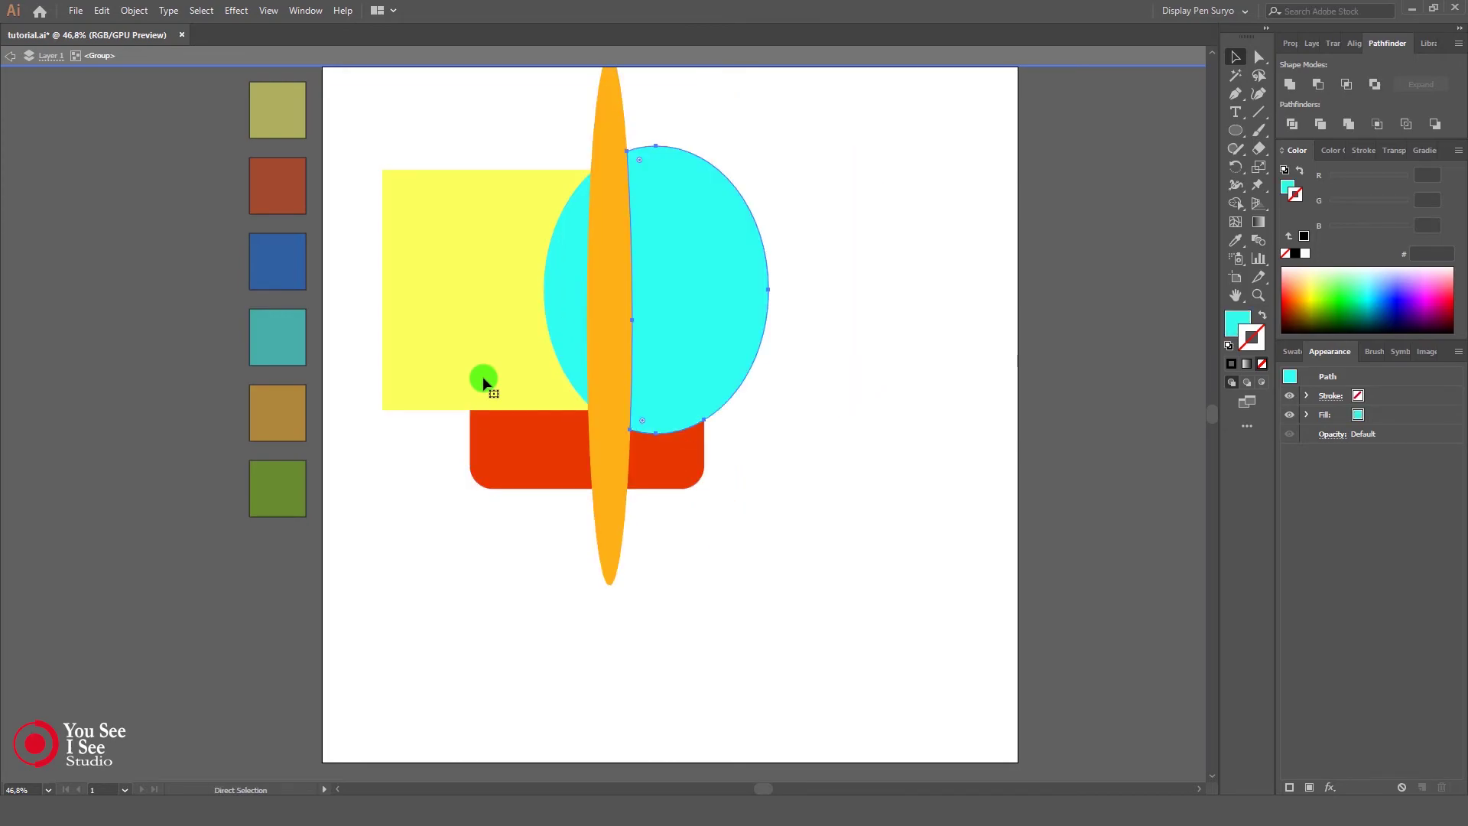
key(ctrl+z)
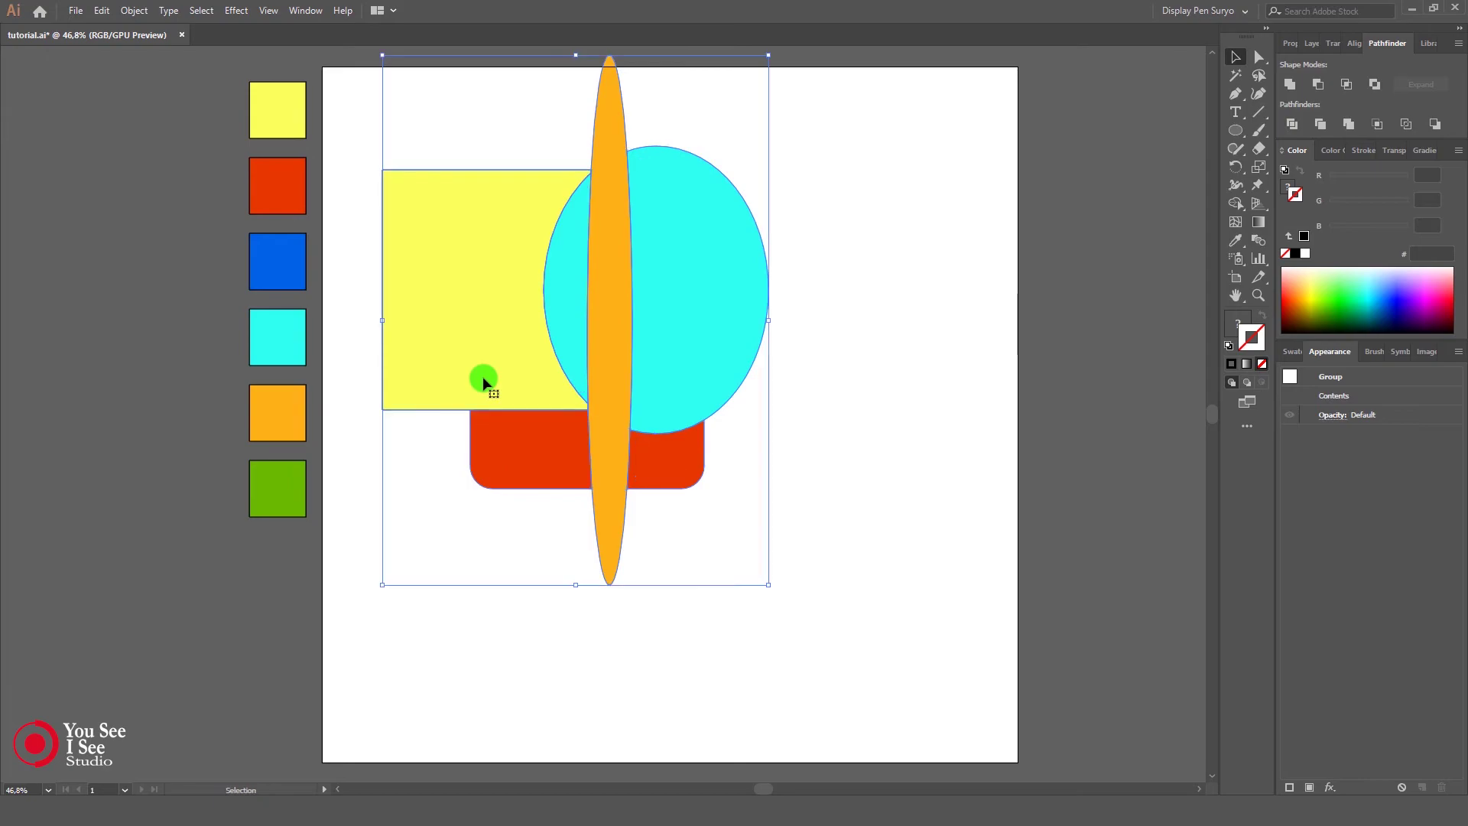
click(820, 510)
key(ctrl+z)
click(751, 494)
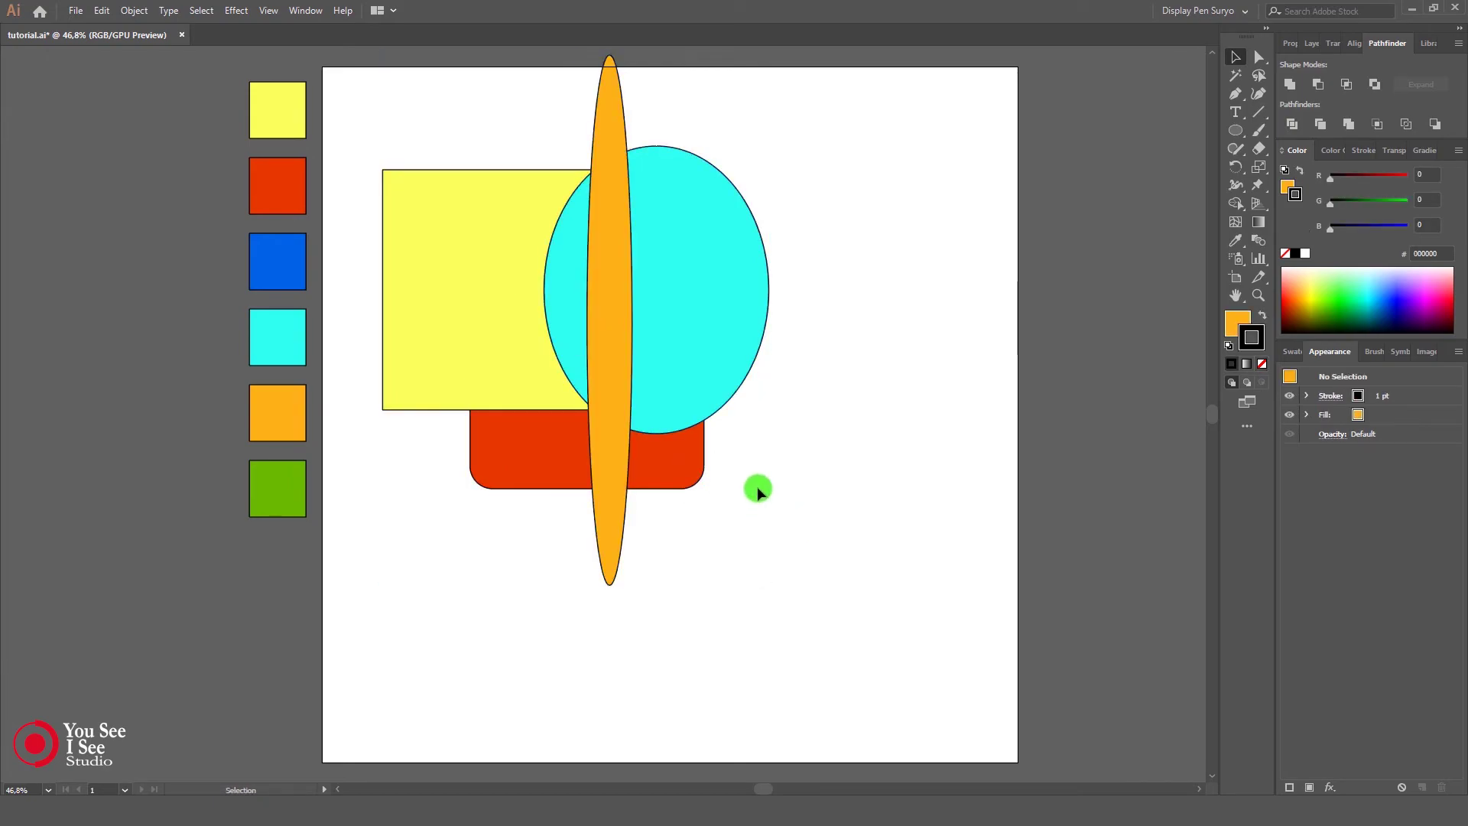
Step: Shift the narrow orange ellipse over the cyan ellipse's edge within the yellow rectangle and shorten it
drag(618, 447, 563, 431)
drag(553, 66, 554, 124)
drag(558, 513, 547, 469)
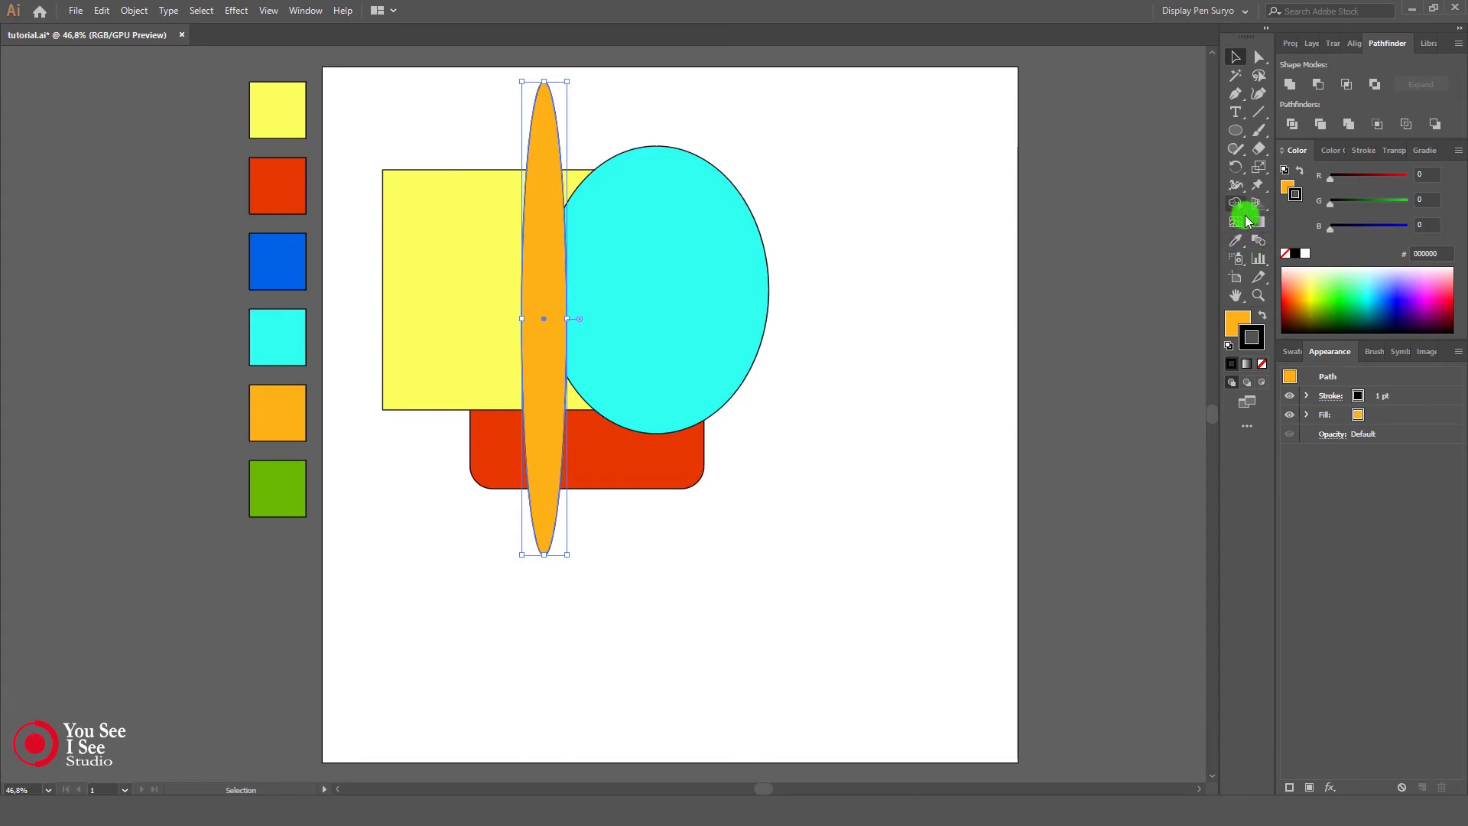
Step: Recolour the narrow ellipse with the Eyedropper to match the yellow swatch and adjust its position over the shapes
click(1236, 240)
click(300, 123)
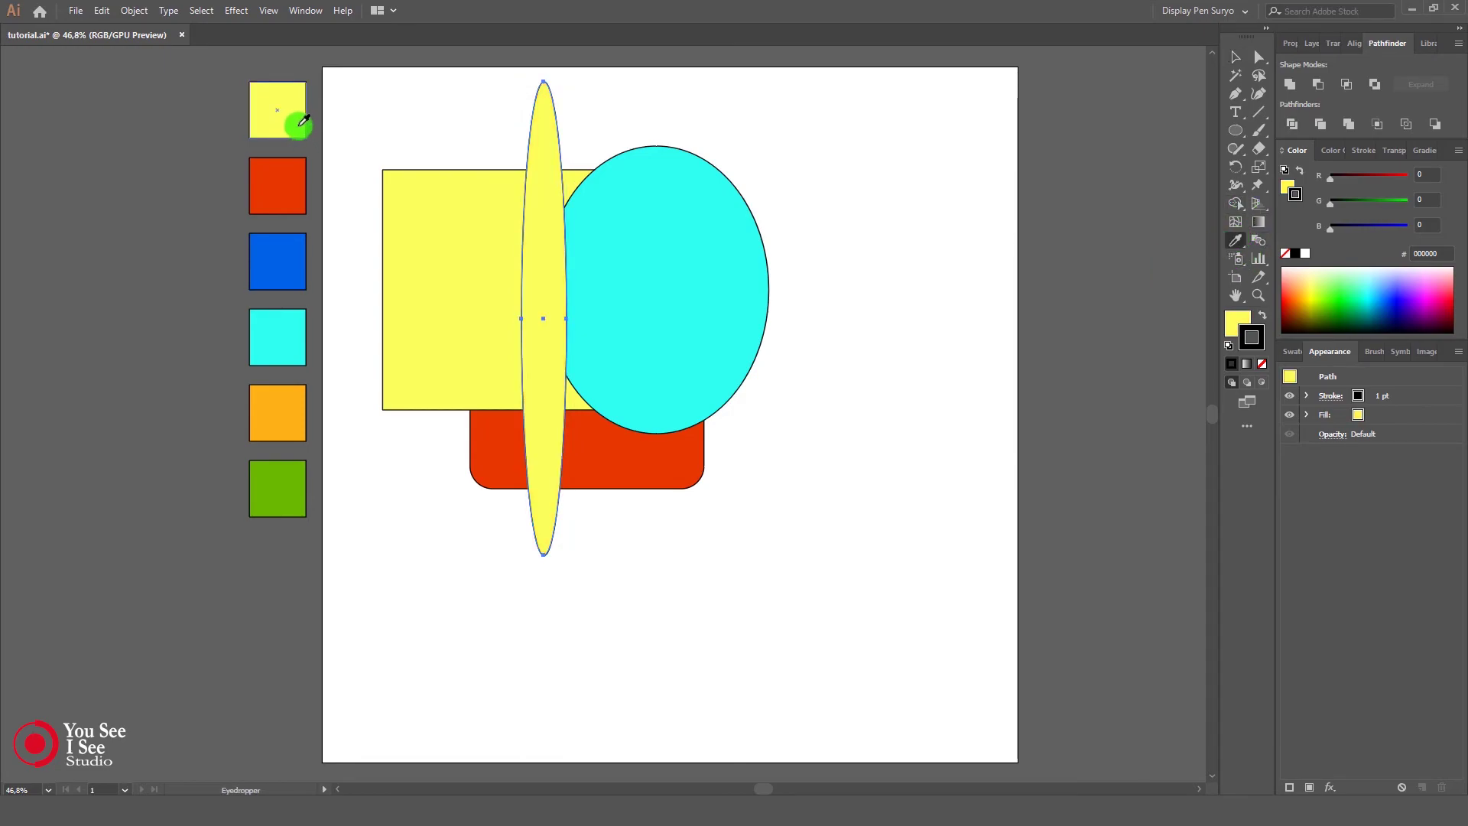
click(1237, 58)
click(917, 316)
mouse_move(544, 396)
mouse_down()
mouse_move(558, 380)
mouse_move(528, 385)
mouse_move(544, 414)
mouse_up()
click(905, 403)
Step: Merge the narrow yellow ellipse with the yellow rectangle, cyan ellipse and red rounded rectangle
drag(436, 108, 761, 566)
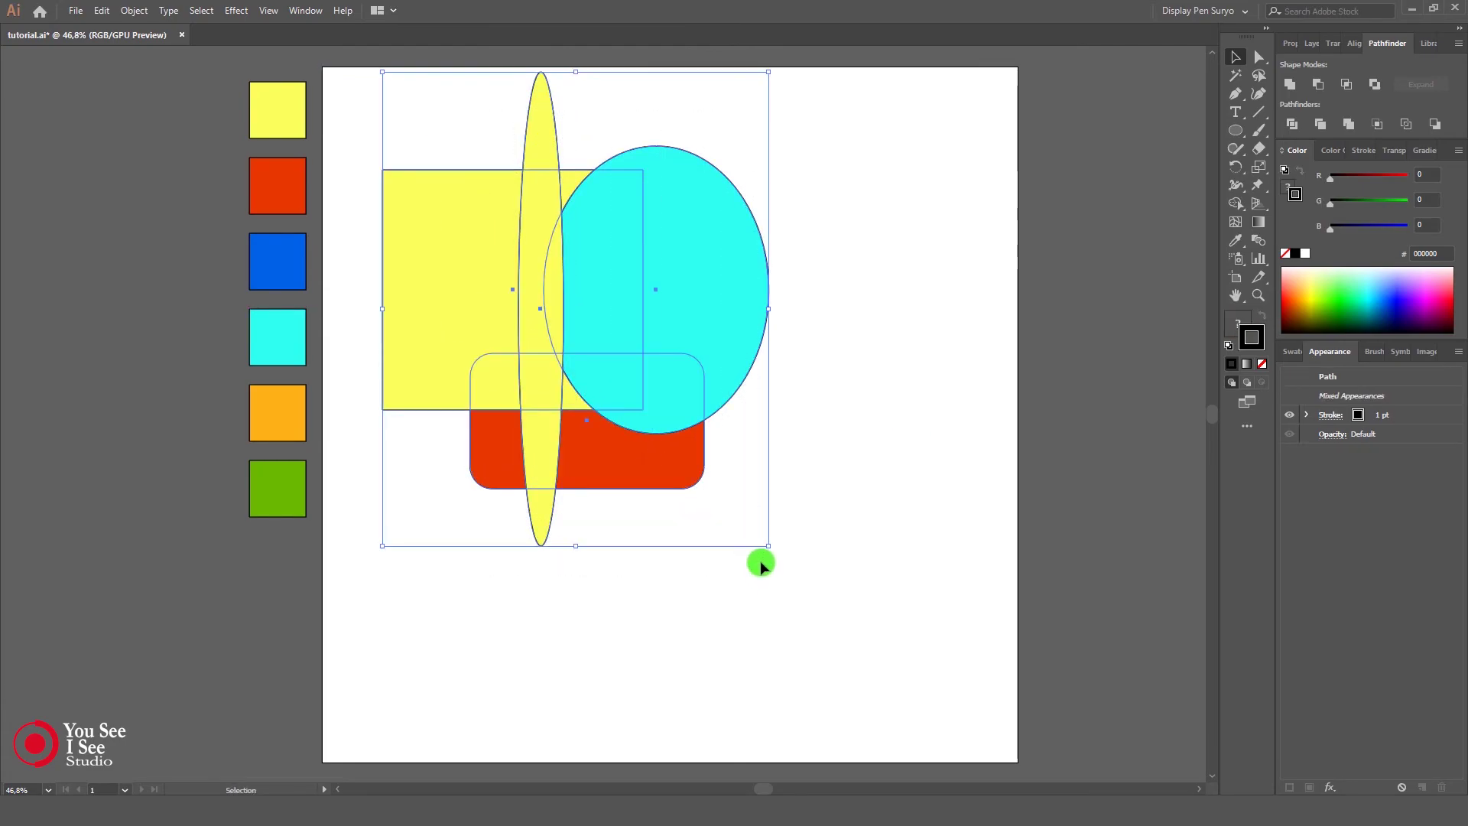
click(1348, 125)
click(828, 520)
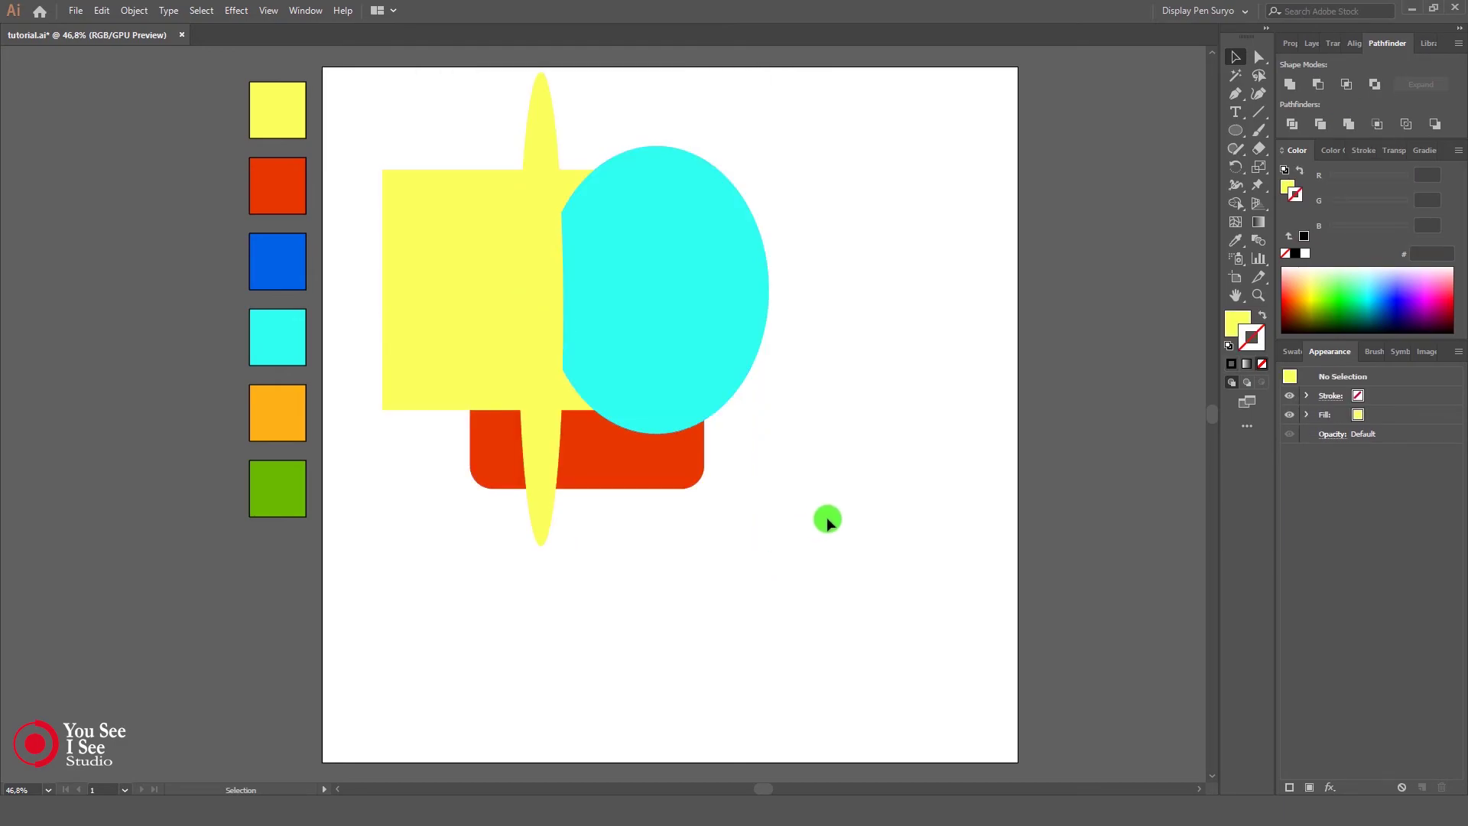
Step: Separate the cyan piece, both red pieces and the joined yellow piece inside the merged group
click(653, 202)
double_click(655, 203)
drag(685, 217, 902, 191)
drag(656, 410, 797, 635)
drag(491, 459, 436, 658)
drag(540, 421, 616, 472)
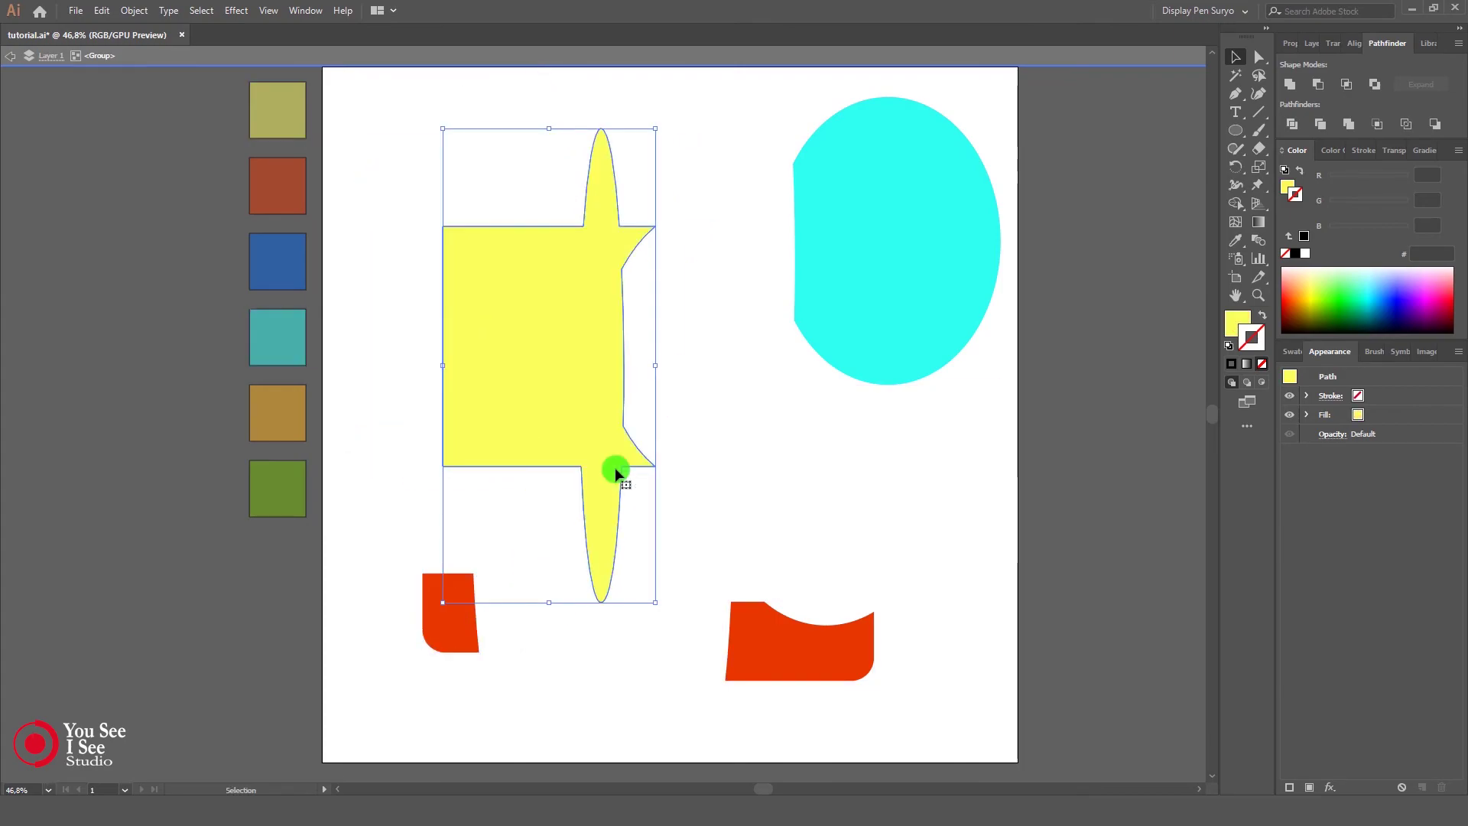
Step: Undo the piece moves and the merge involving the narrow yellow ellipse
key(a)
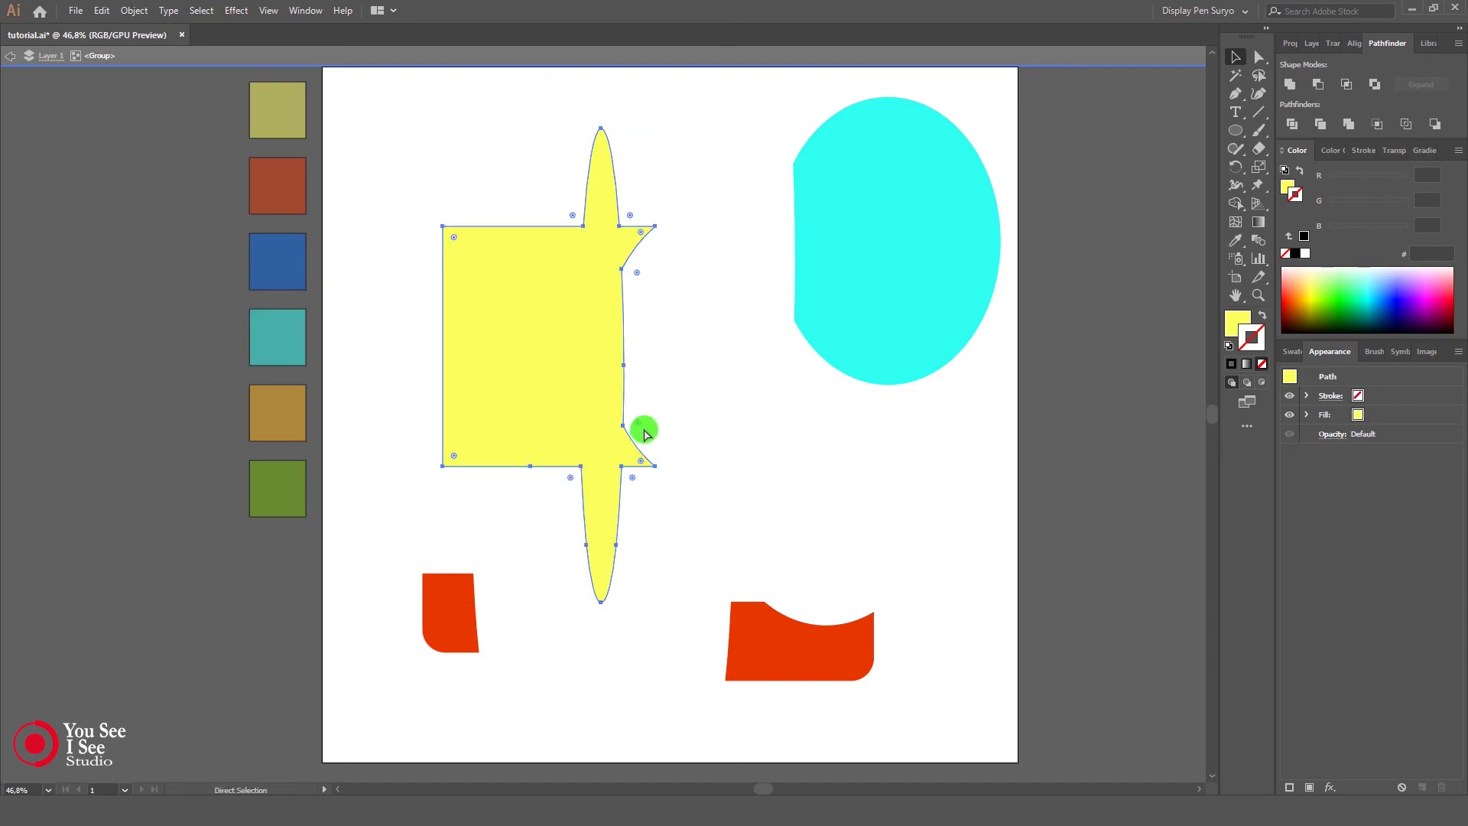
key(ctrl+z)
key(ctrl+z)
key(ctrl+z)
key(ctrl+z)
key(ctrl+z)
key(ctrl+z)
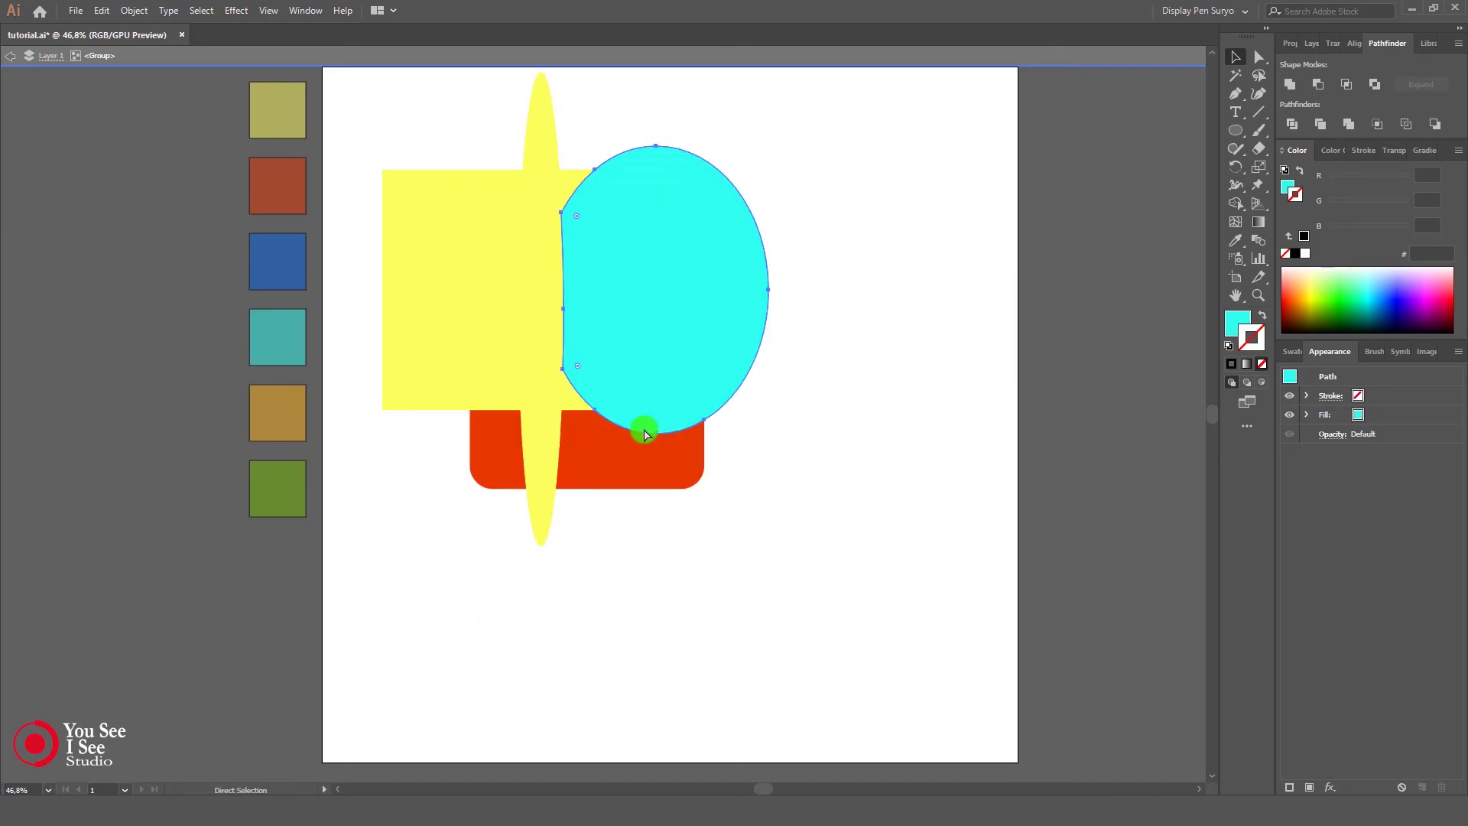
click(840, 399)
Step: Shift the narrow ellipse slightly so it still overlaps the large cyan ellipse, and recolour it to match the cyan swatch
mouse_move(538, 442)
mouse_down()
mouse_move(612, 454)
mouse_move(531, 439)
mouse_up()
drag(526, 387, 526, 441)
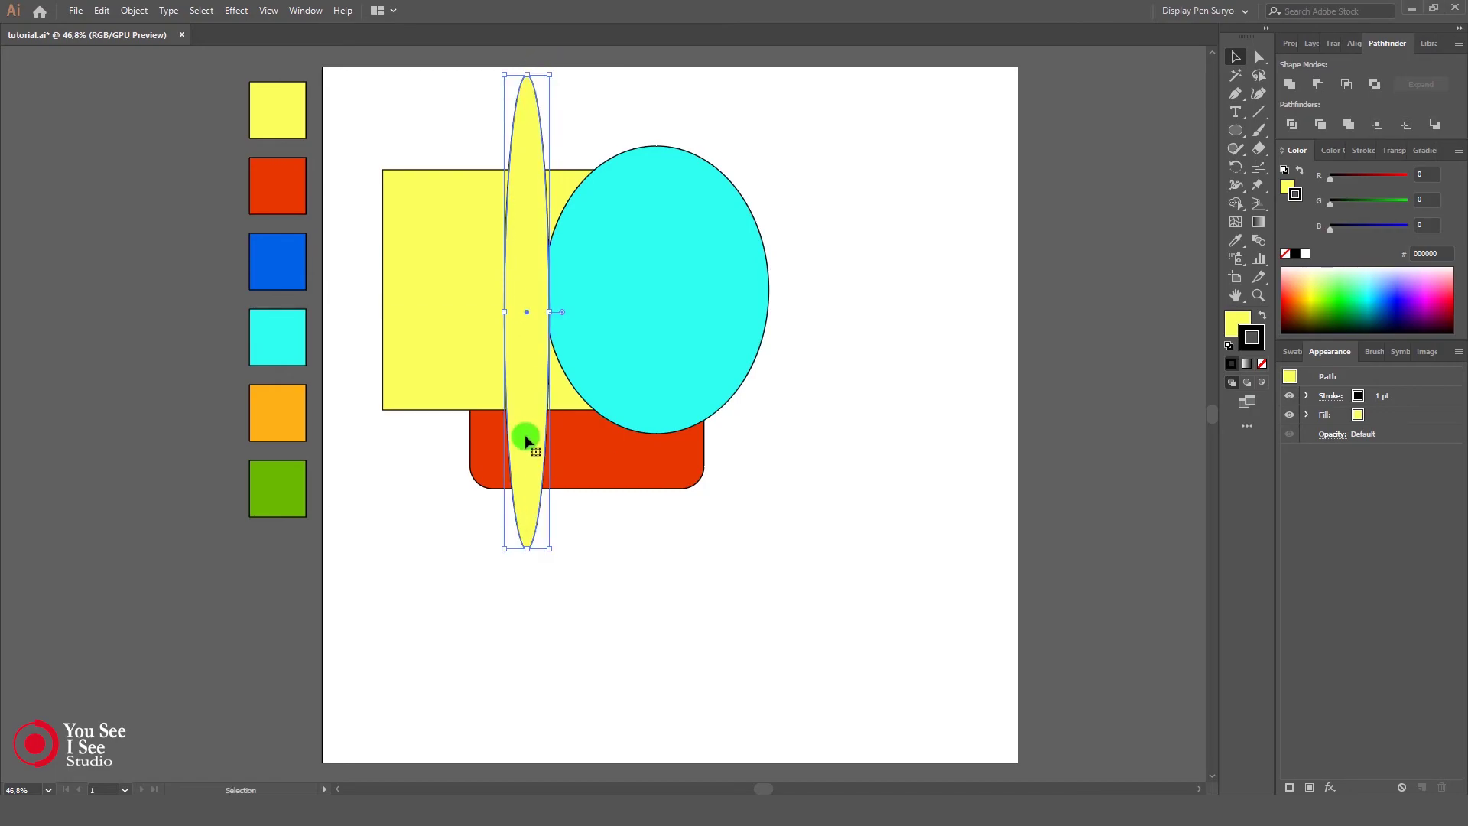
drag(525, 391, 531, 384)
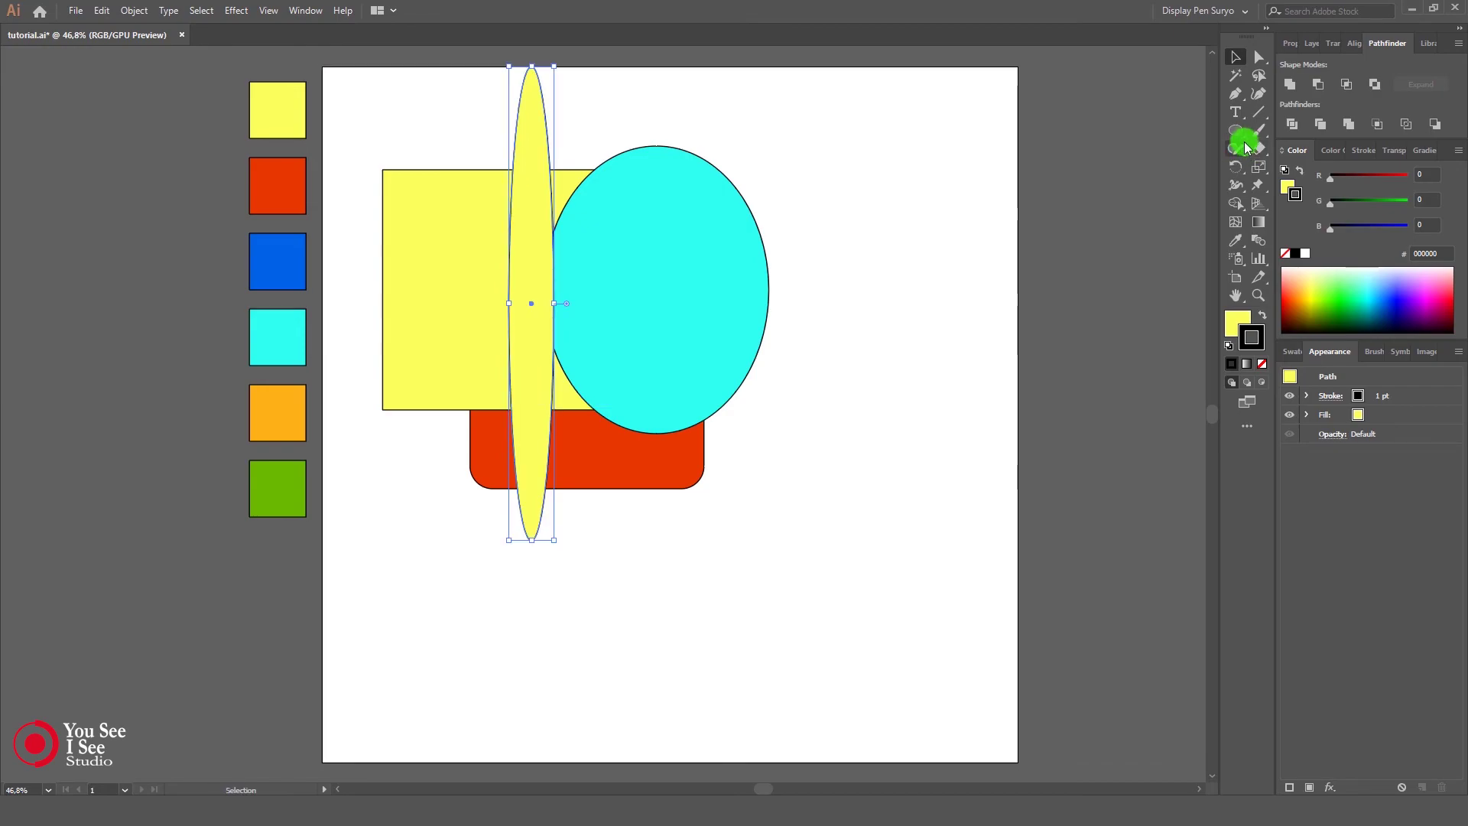
click(1236, 239)
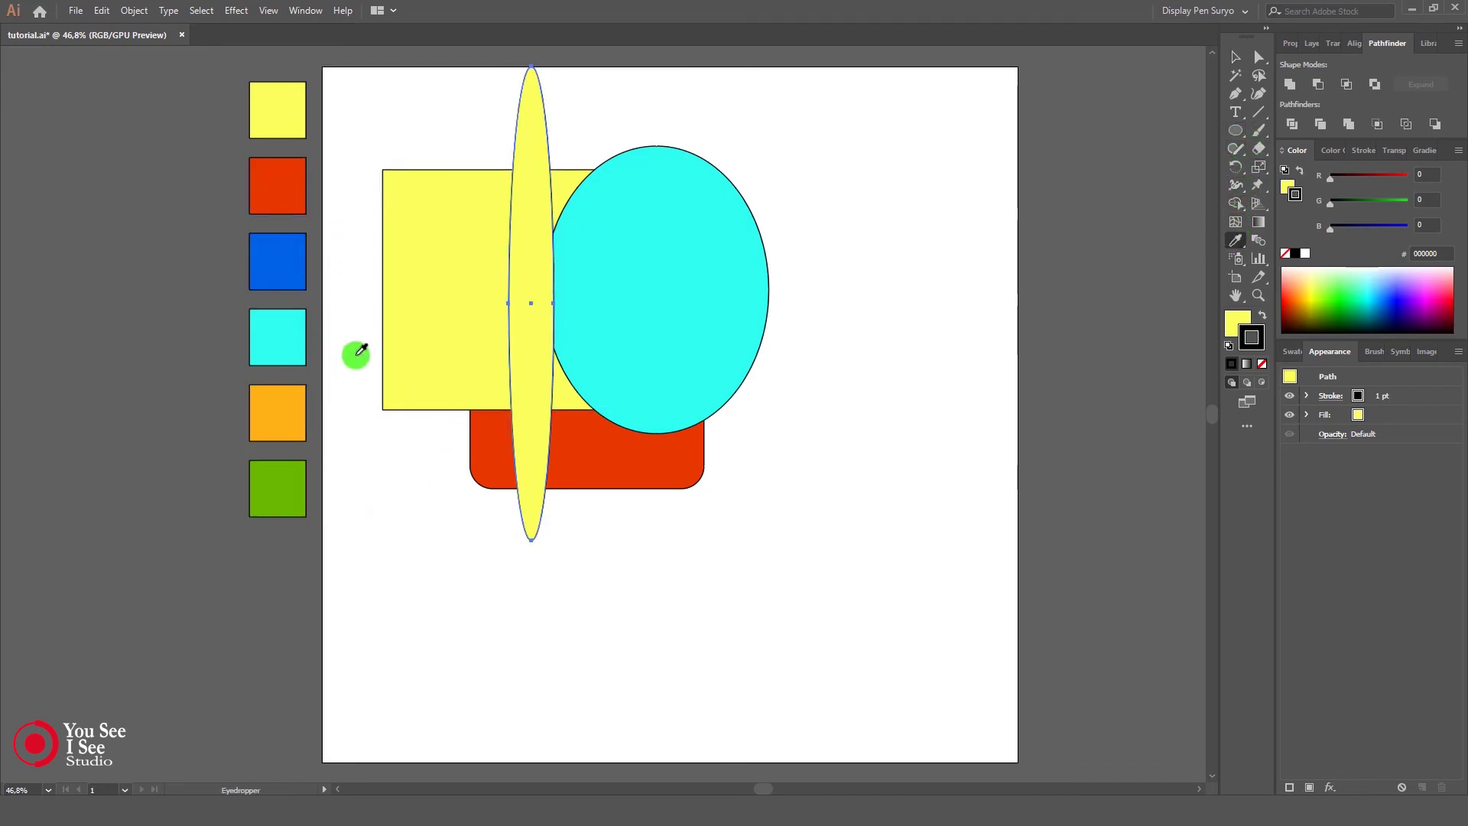
click(284, 345)
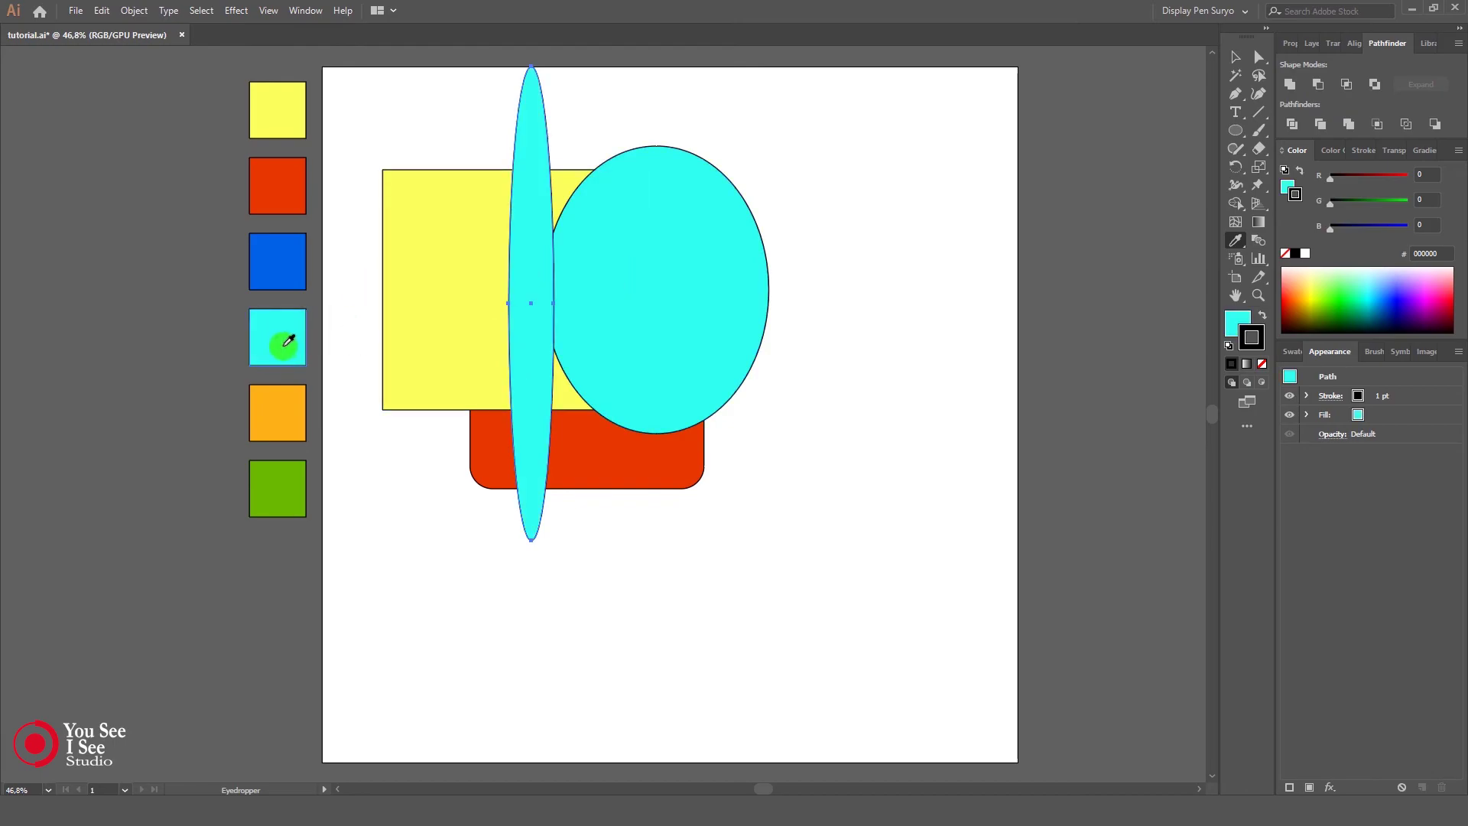
click(1236, 56)
click(887, 288)
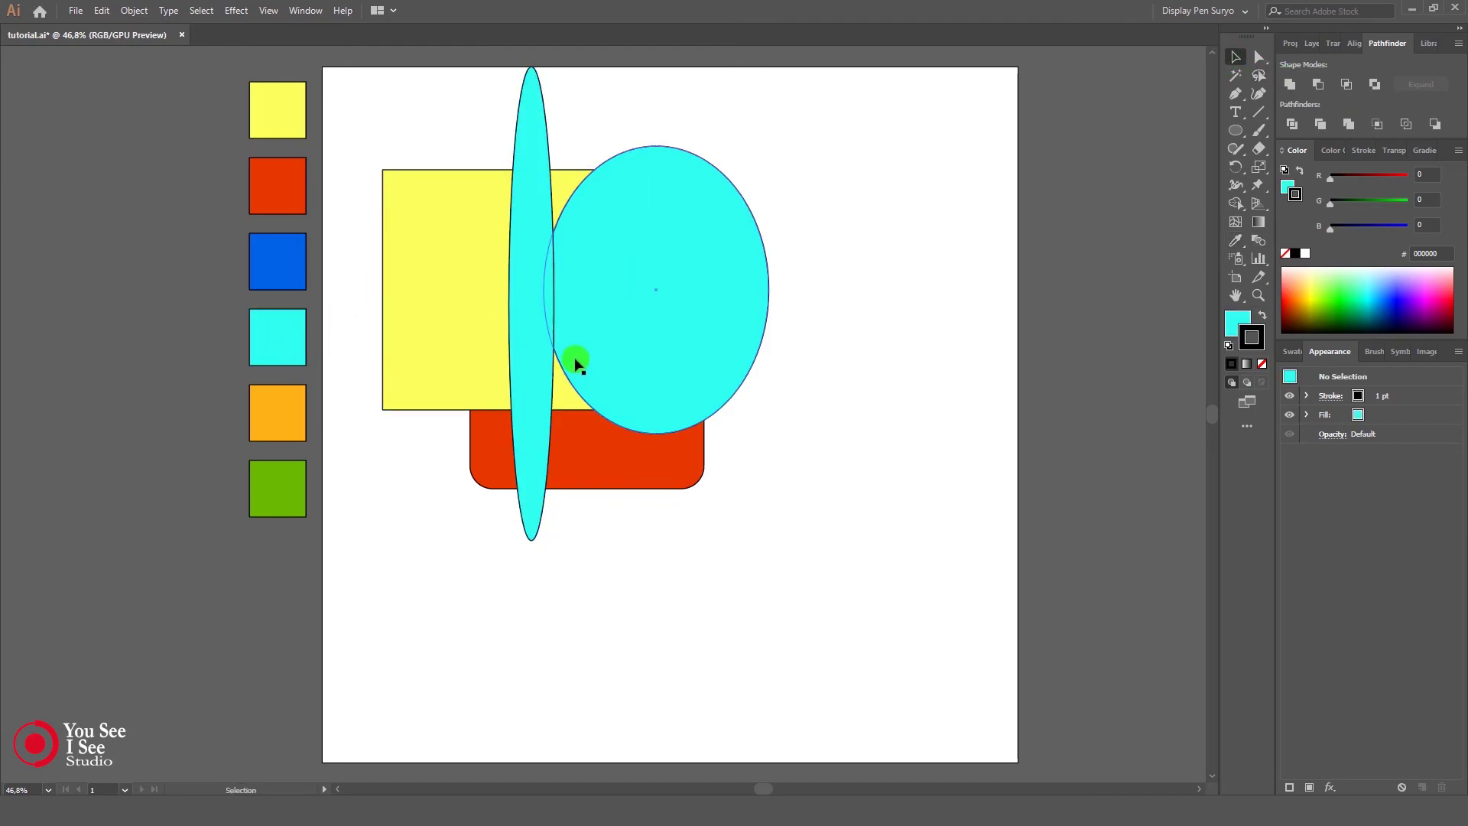
Step: Merge the narrow cyan ellipse with the large cyan ellipse, yellow rectangle and red rounded rectangle
drag(452, 116, 695, 518)
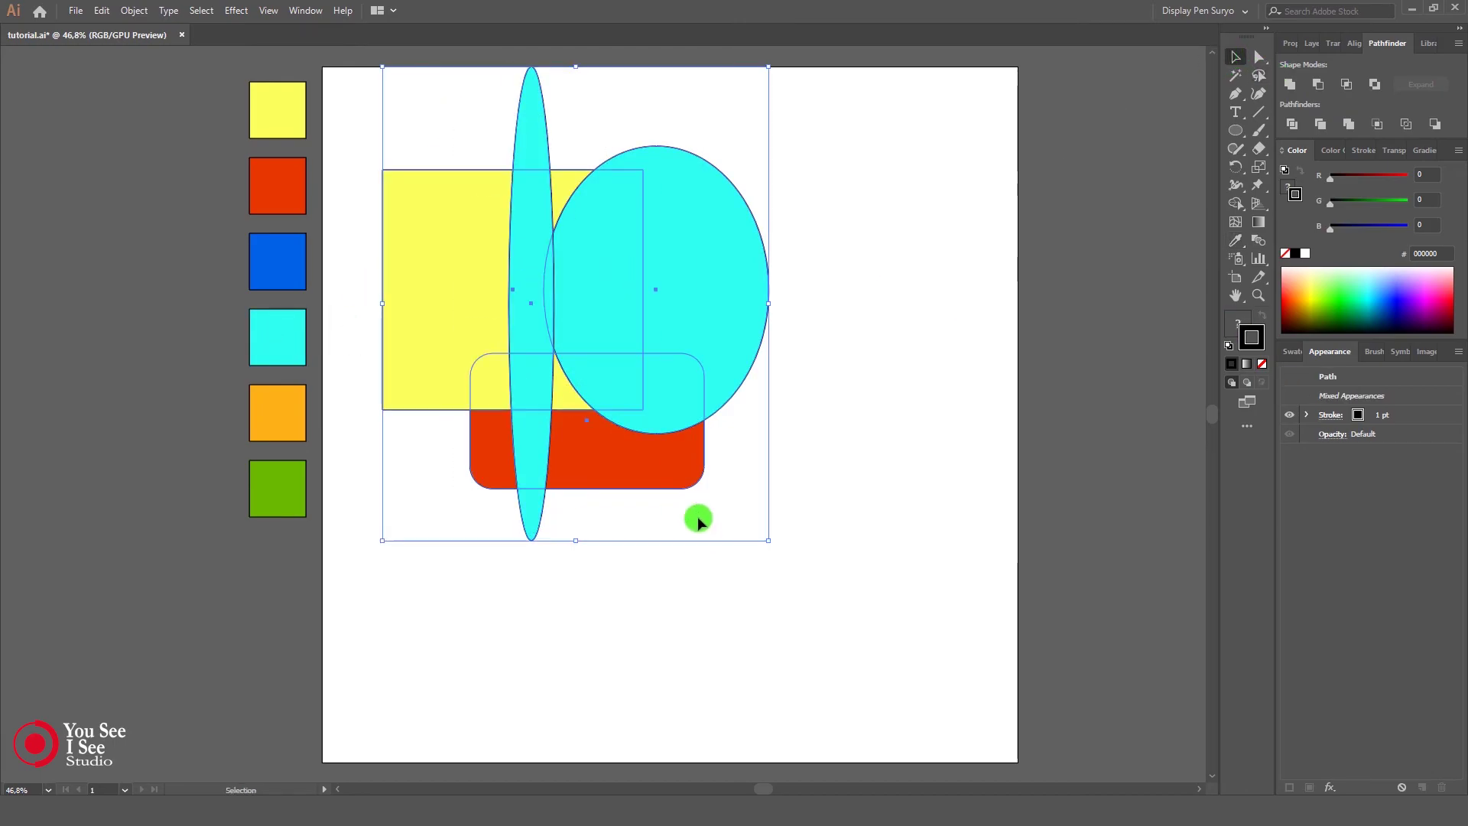
click(1348, 126)
click(878, 491)
Step: Pull the joined cyan piece, a red piece and a yellow piece apart inside the merged group
drag(679, 370, 965, 380)
double_click(678, 370)
drag(626, 465, 664, 579)
drag(575, 402, 634, 420)
Step: Undo the piece moves and the merge involving the narrow cyan ellipse
key(ctrl+z)
key(ctrl+z)
key(ctrl+z)
key(ctrl+z)
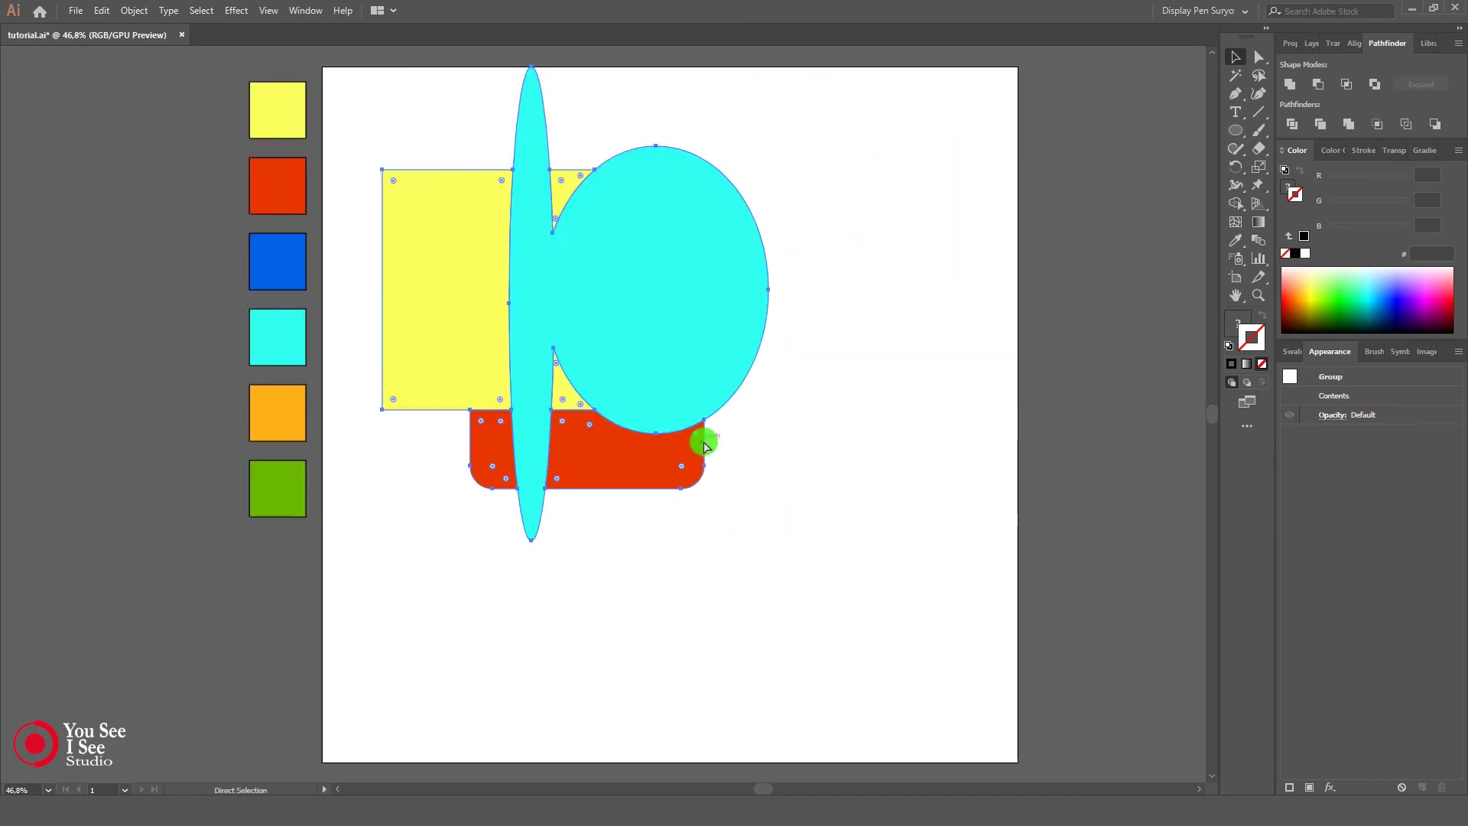
key(ctrl+z)
key(ctrl+z)
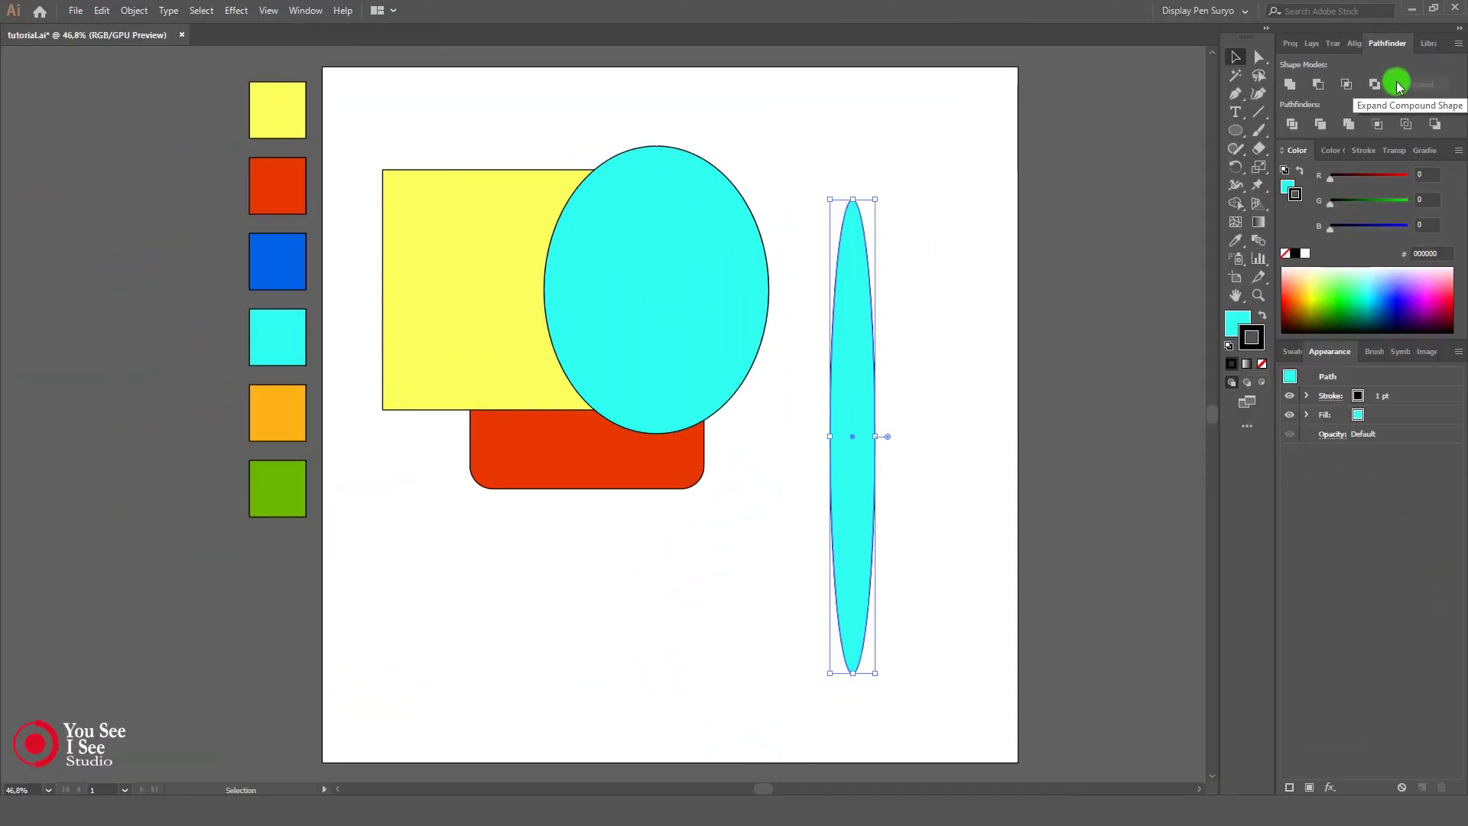
Step: Move the red rounded rectangle clear below the other shapes and crop the yellow rectangle with the large cyan ellipse
drag(613, 478, 610, 652)
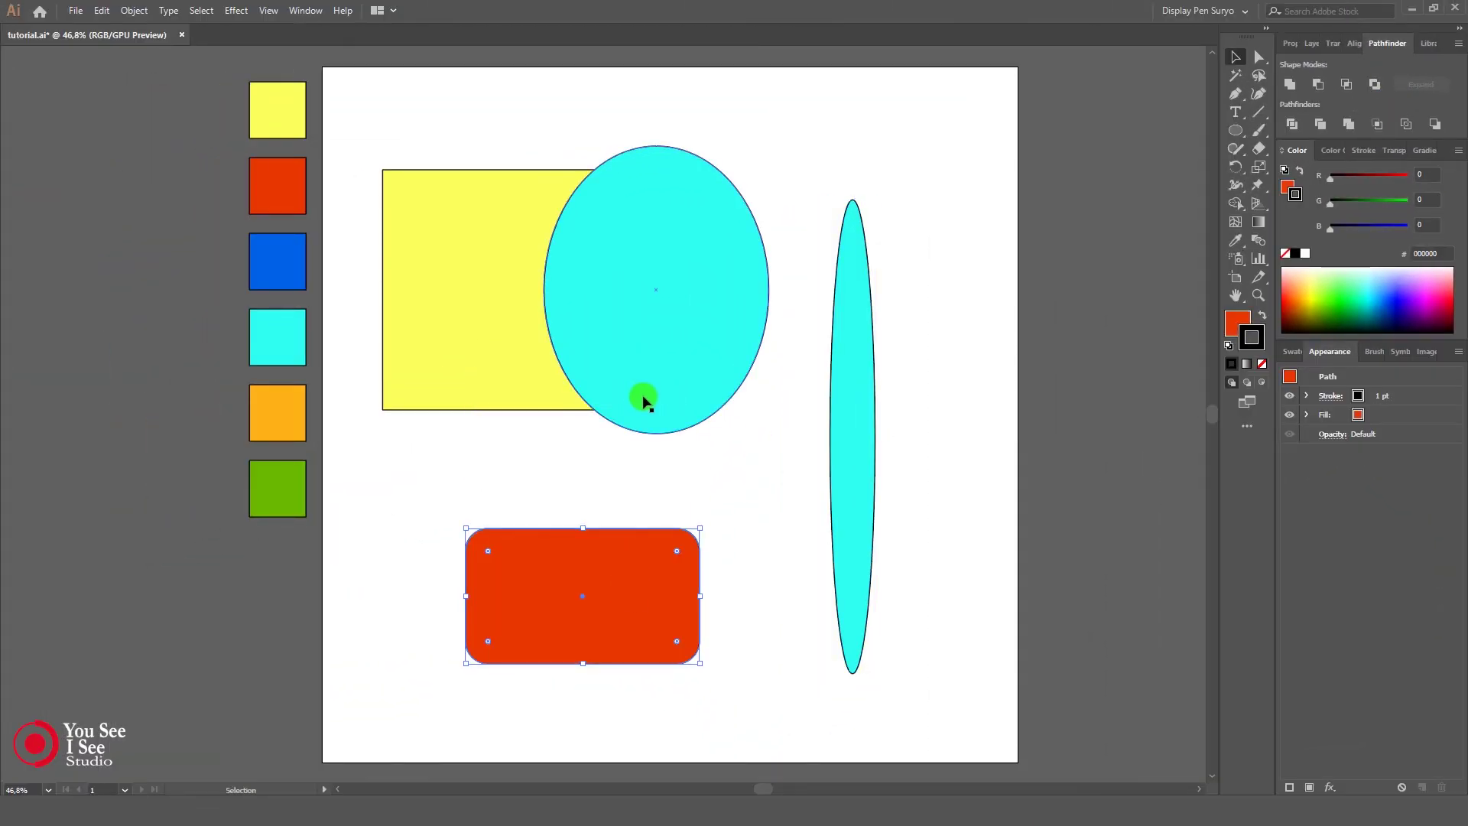
drag(459, 107, 685, 419)
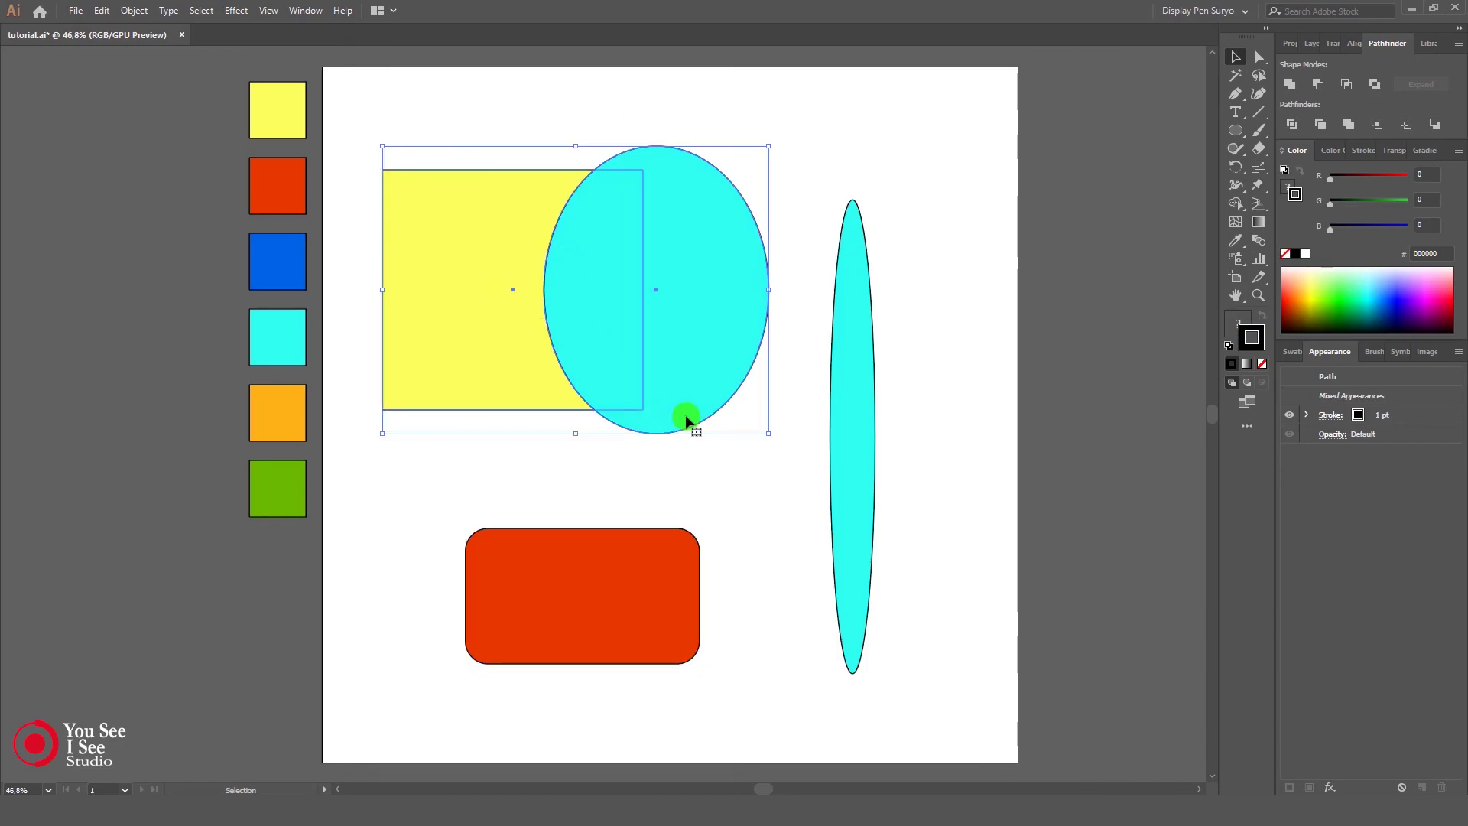
click(1377, 124)
click(968, 365)
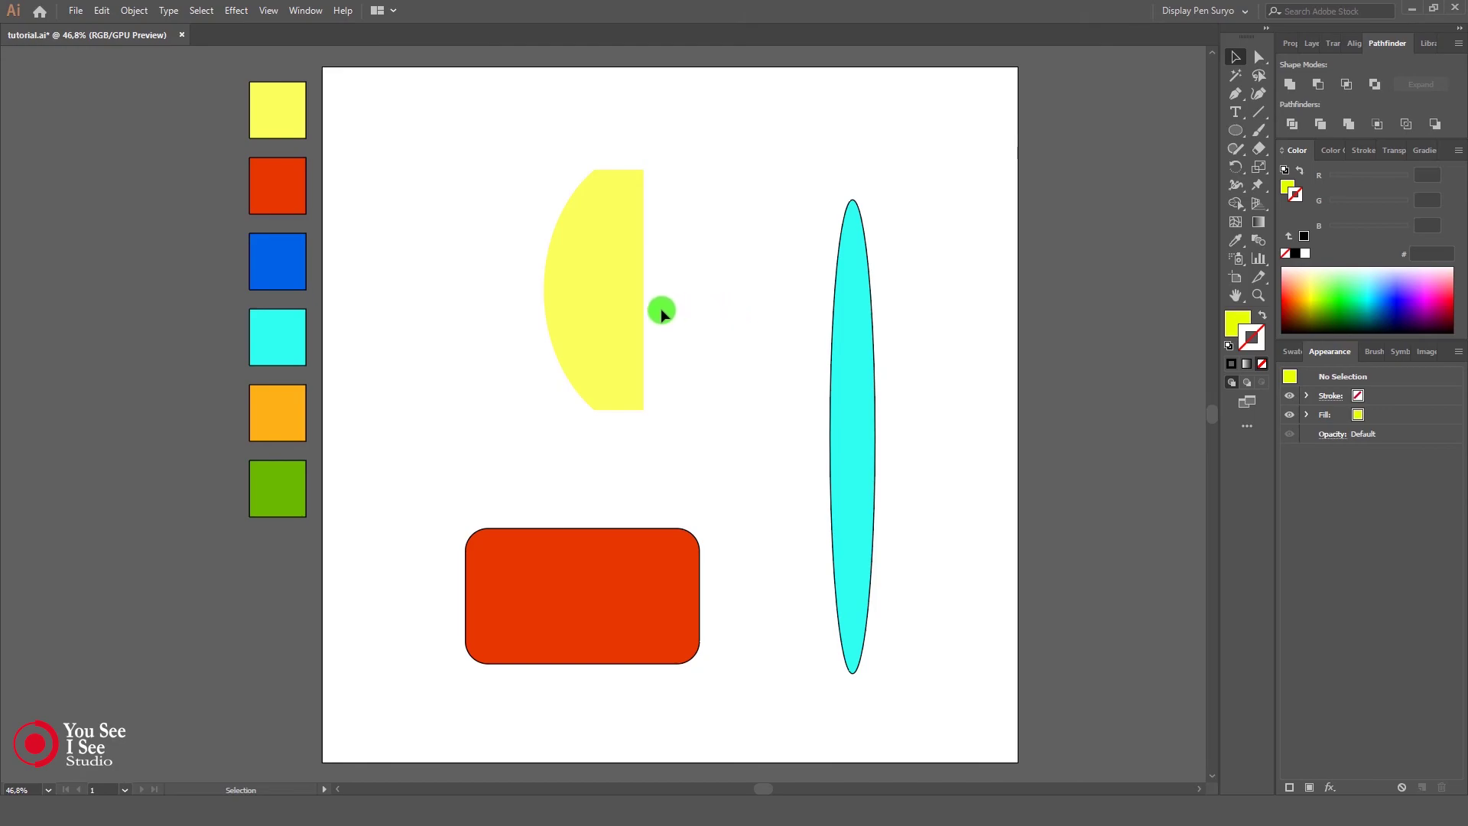
Step: Isolate the cropped group and move its yellow piece up beside the narrow cyan ellipse
click(641, 325)
double_click(641, 325)
drag(639, 320, 748, 283)
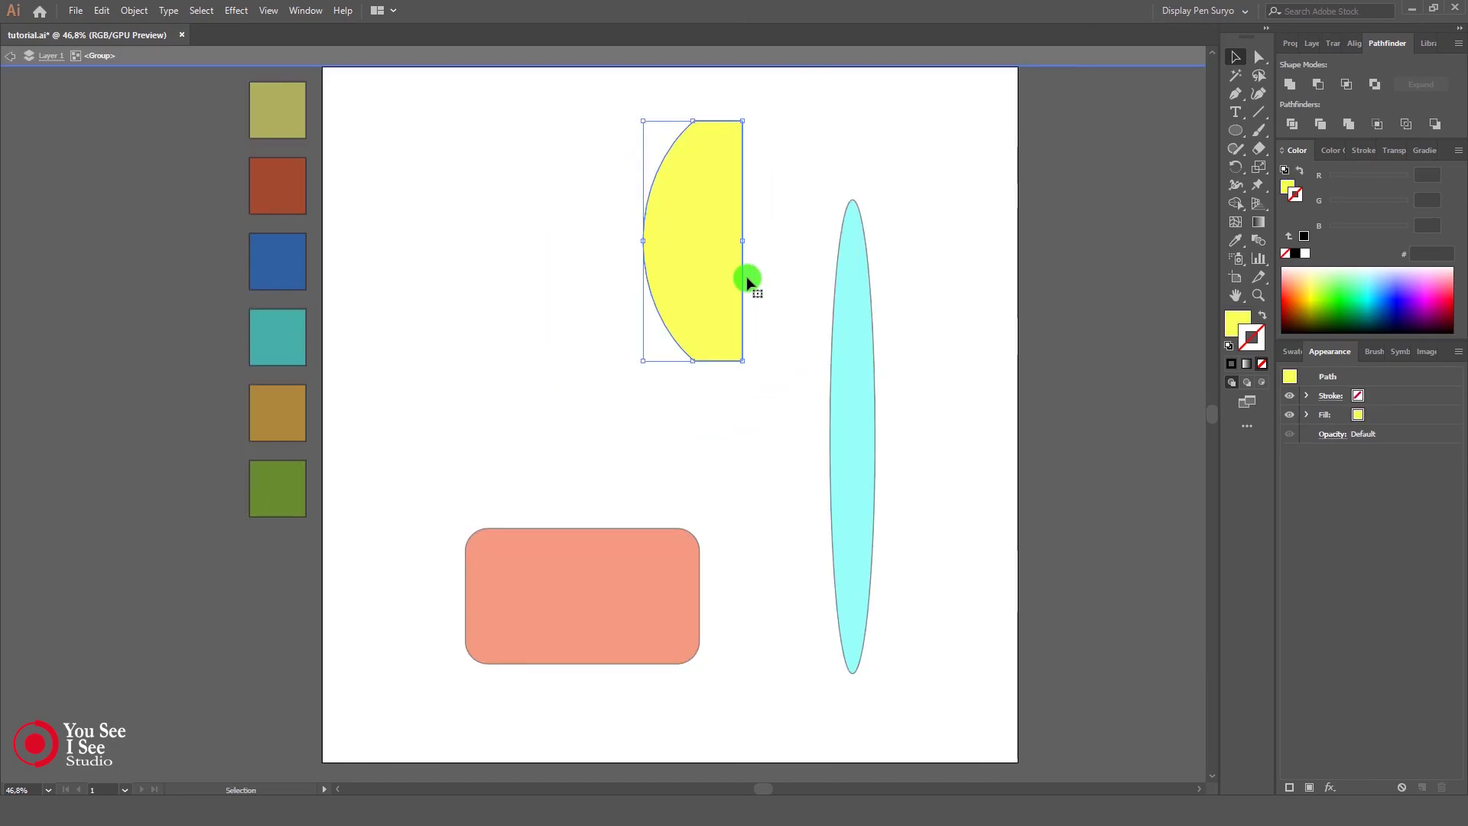
Step: Undo the cropped piece's move and the crop of the yellow rectangle and cyan ellipse
key(a)
key(ctrl+z)
key(ctrl+z)
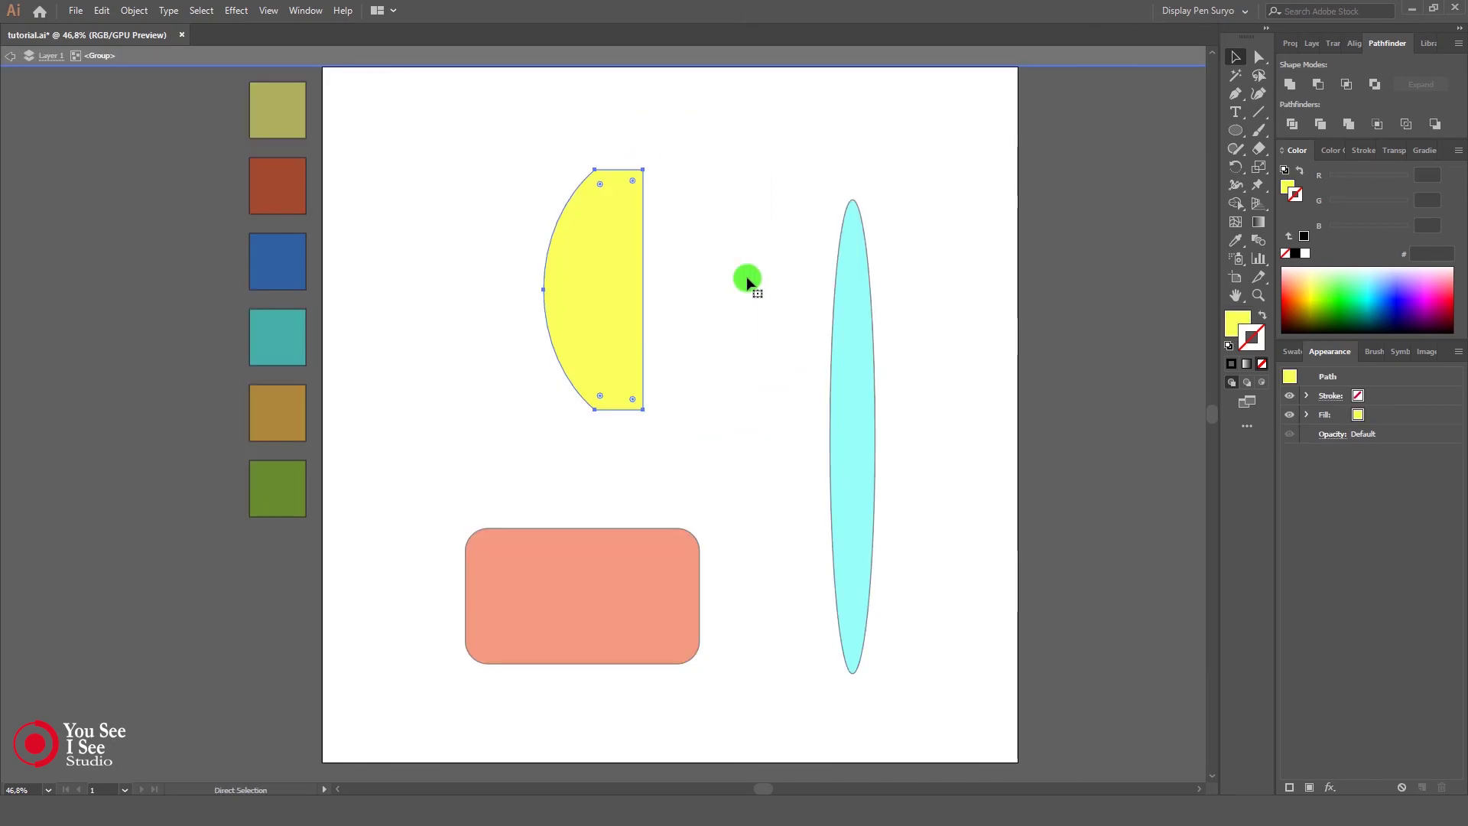
click(931, 449)
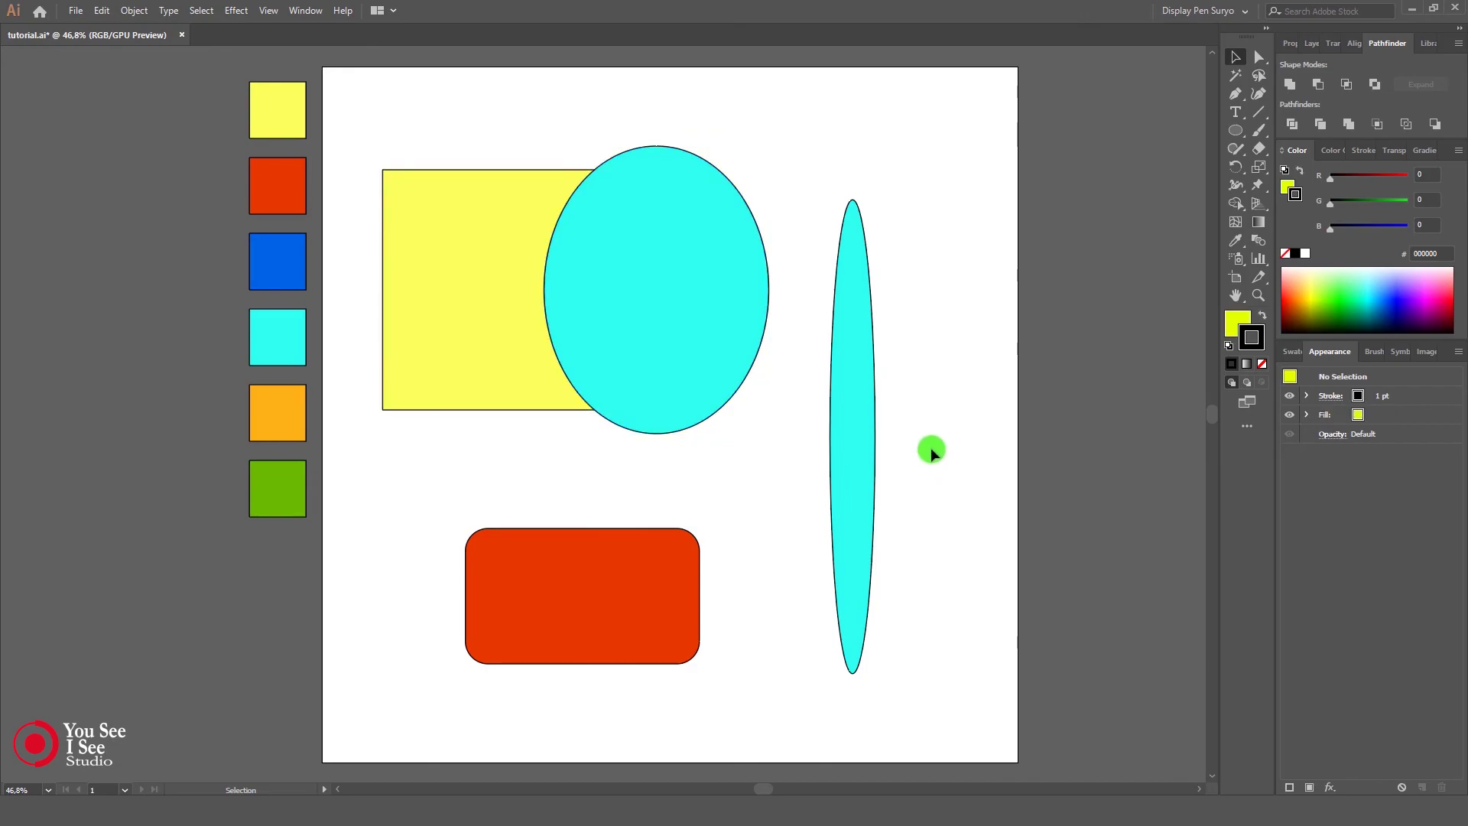
Step: Move the red rounded rectangle back under the yellow rectangle and the large cyan ellipse
drag(663, 585, 682, 410)
click(763, 503)
Step: Crop the yellow rectangle, red rounded rectangle and large cyan ellipse together, and undo the crop
drag(506, 149, 688, 554)
click(1377, 124)
click(895, 474)
key(ctrl+z)
click(747, 537)
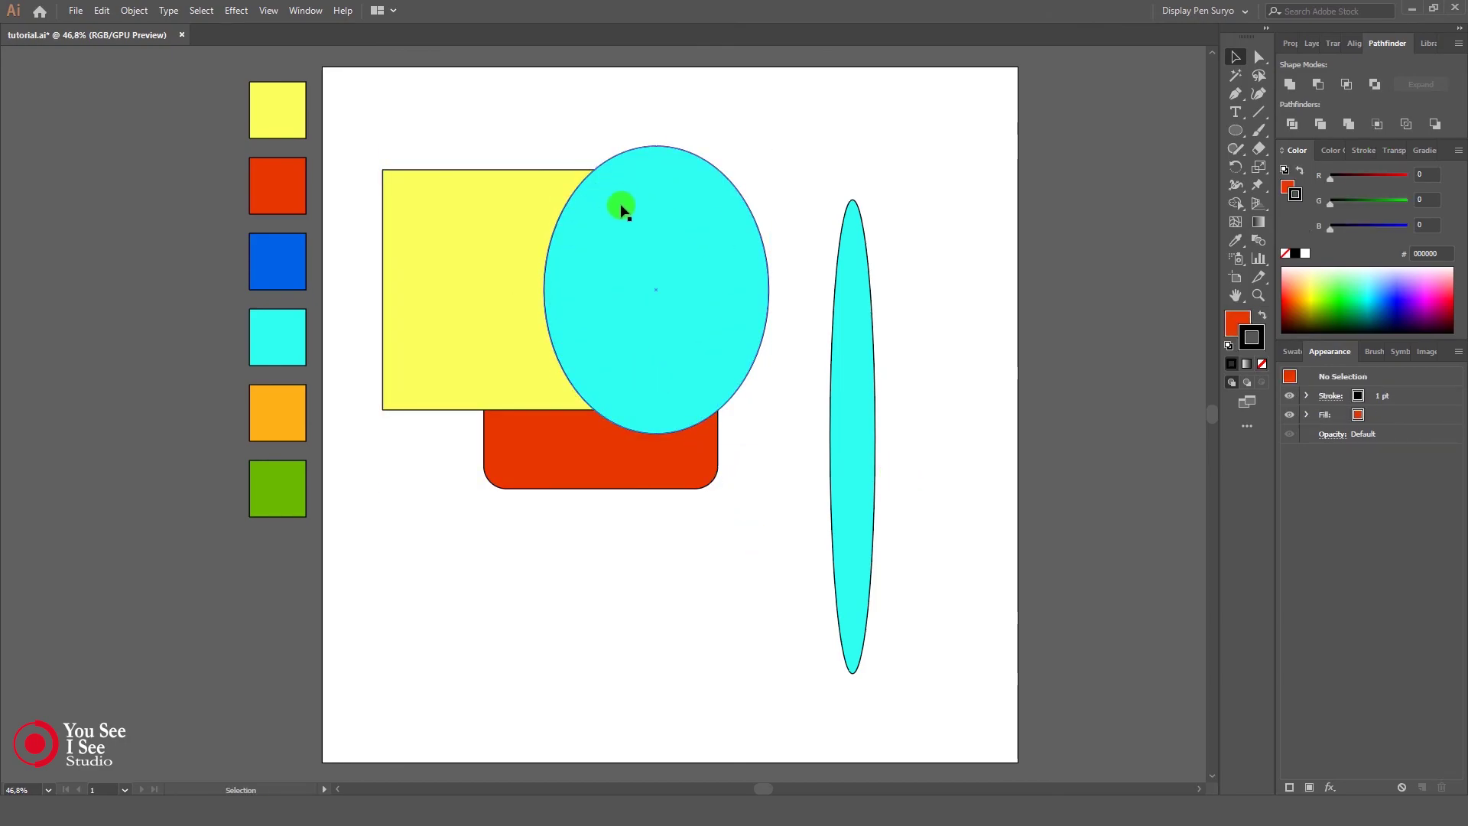
Step: Nudge the red rounded rectangle slightly upward beneath the yellow rectangle and cyan ellipse
drag(672, 470, 673, 464)
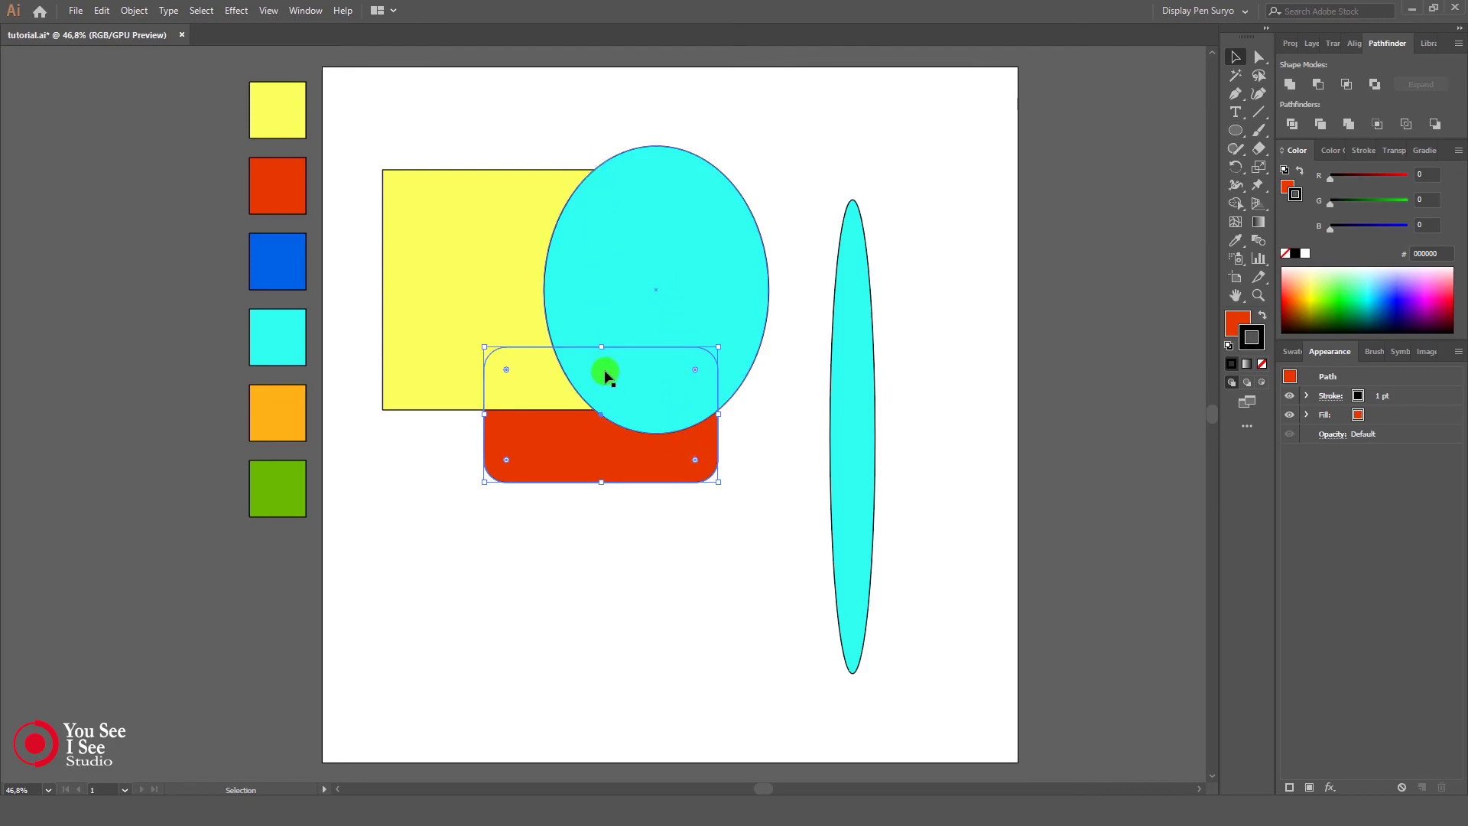
Step: Move the large cyan ellipse off the other shapes and back over them, slightly lower than before
click(702, 520)
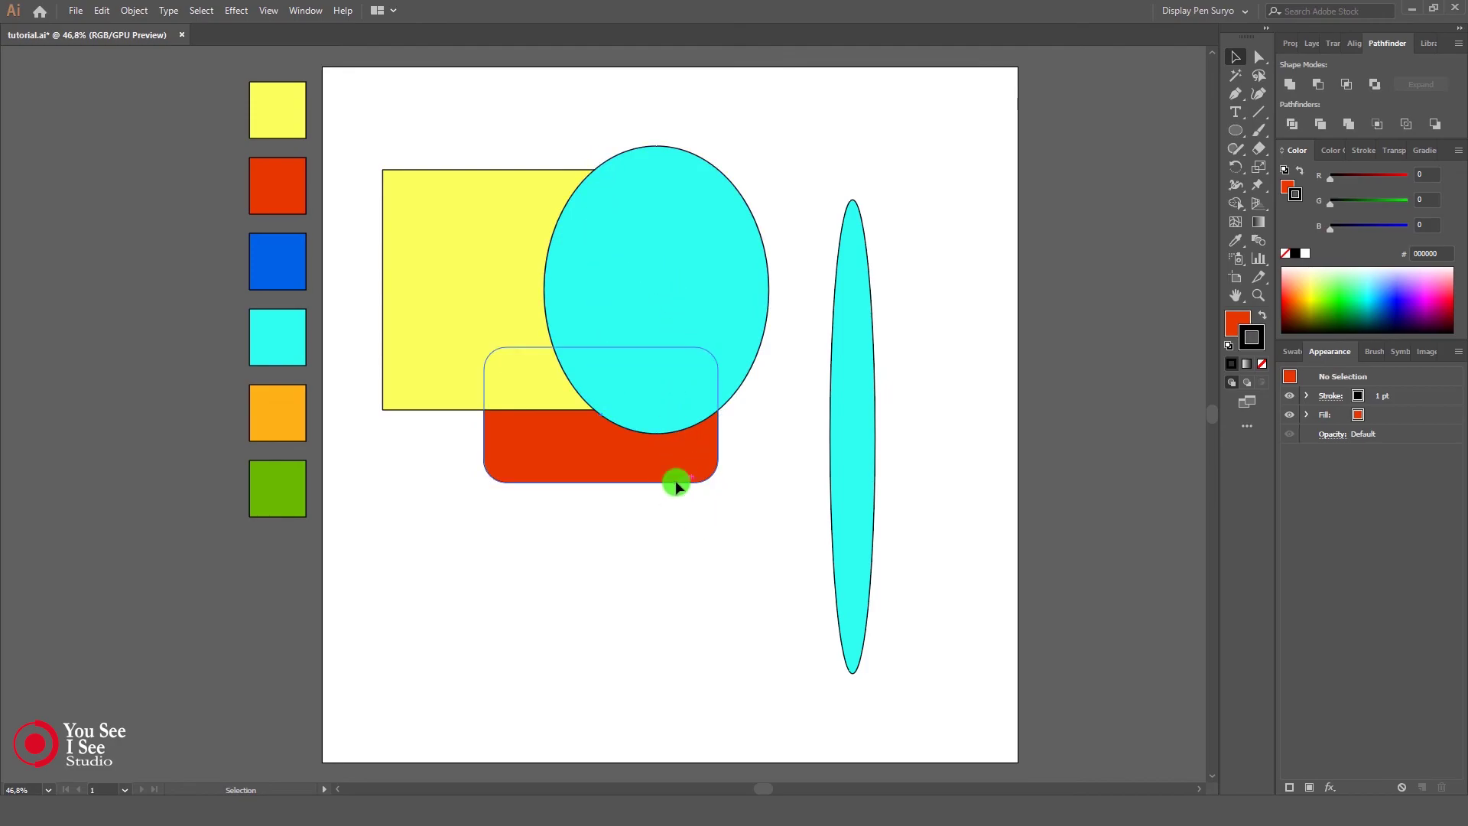
drag(714, 197, 690, 563)
drag(685, 642, 688, 301)
Step: Crop the yellow rectangle and red rounded rectangle with the lowered large cyan ellipse, and undo the crop
drag(510, 136, 681, 537)
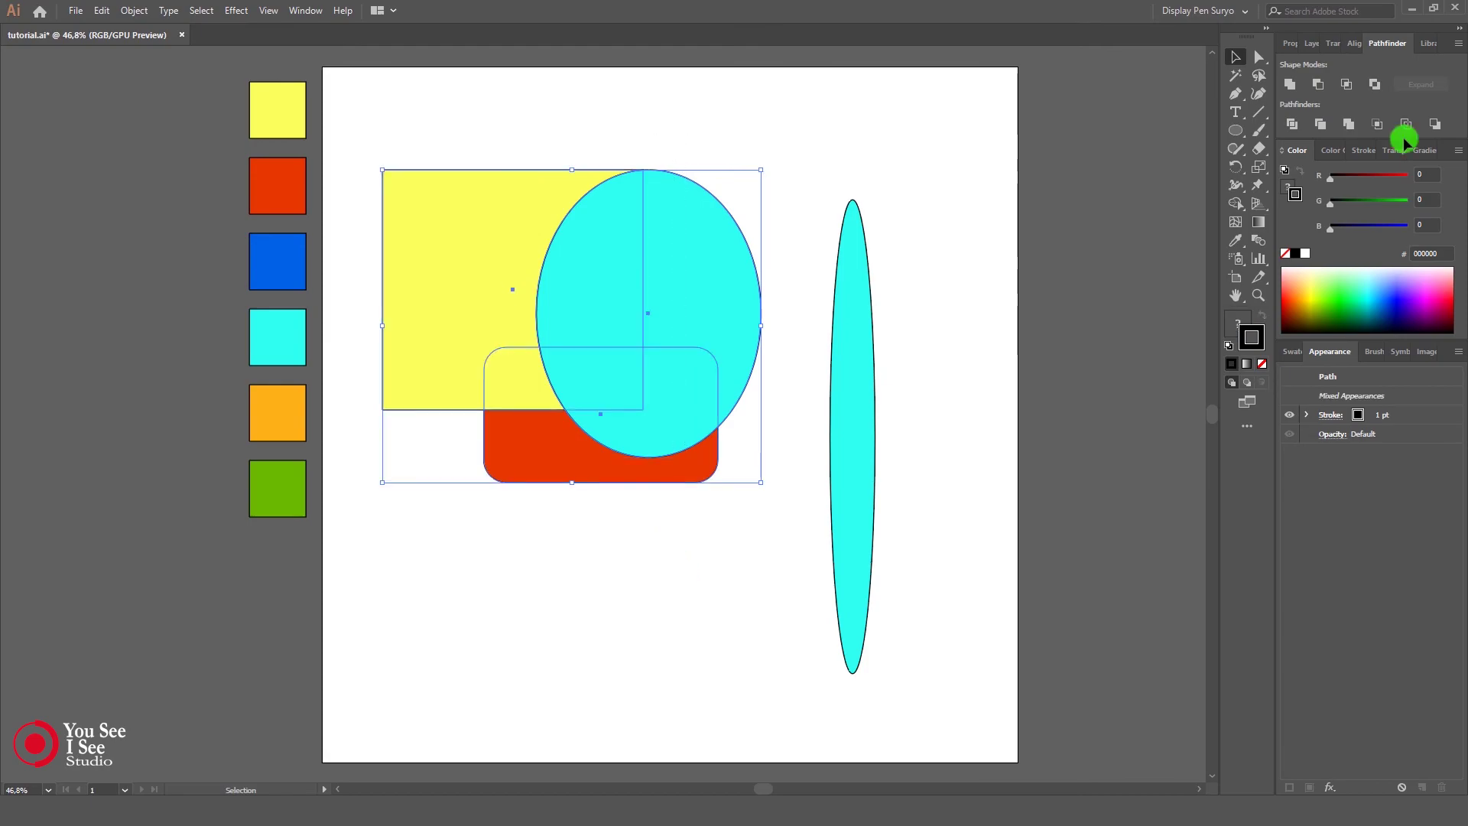
click(1376, 124)
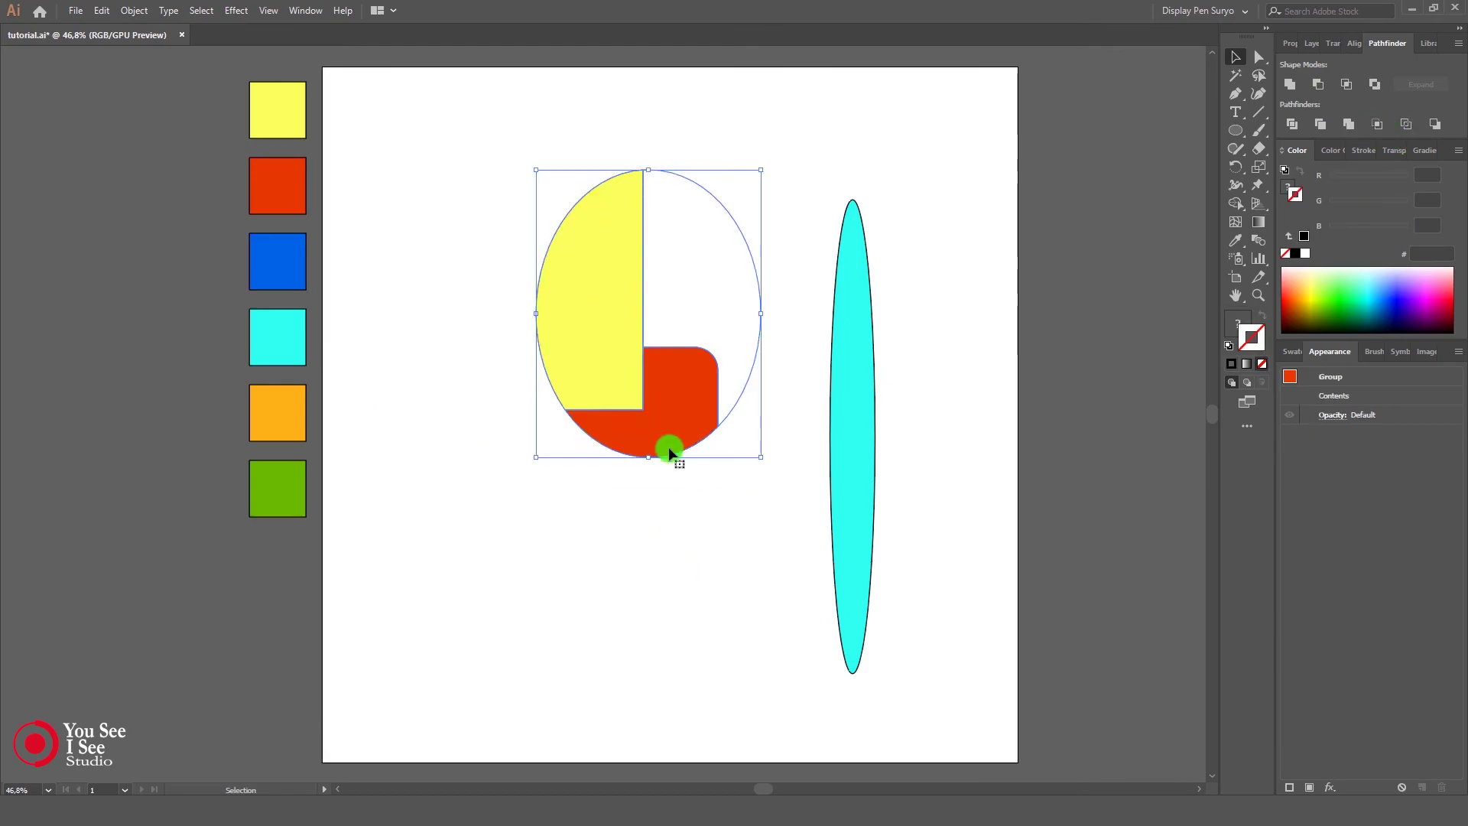
key(ctrl+z)
Step: Move the narrow cyan ellipse across the large cyan ellipse's edge and bring the large ellipse to the front
drag(874, 493, 742, 503)
click(910, 451)
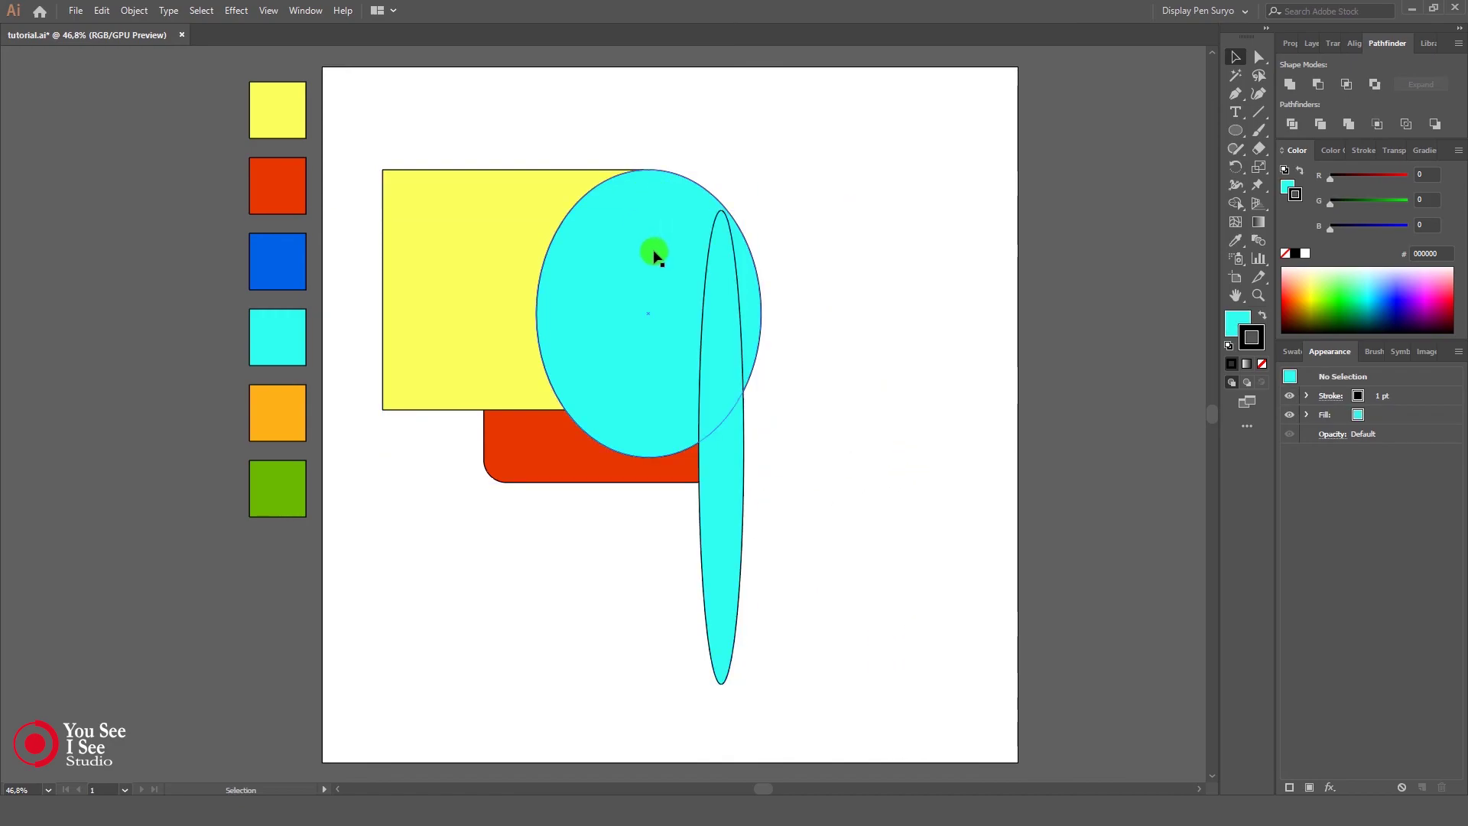
click(760, 306)
right_click(760, 307)
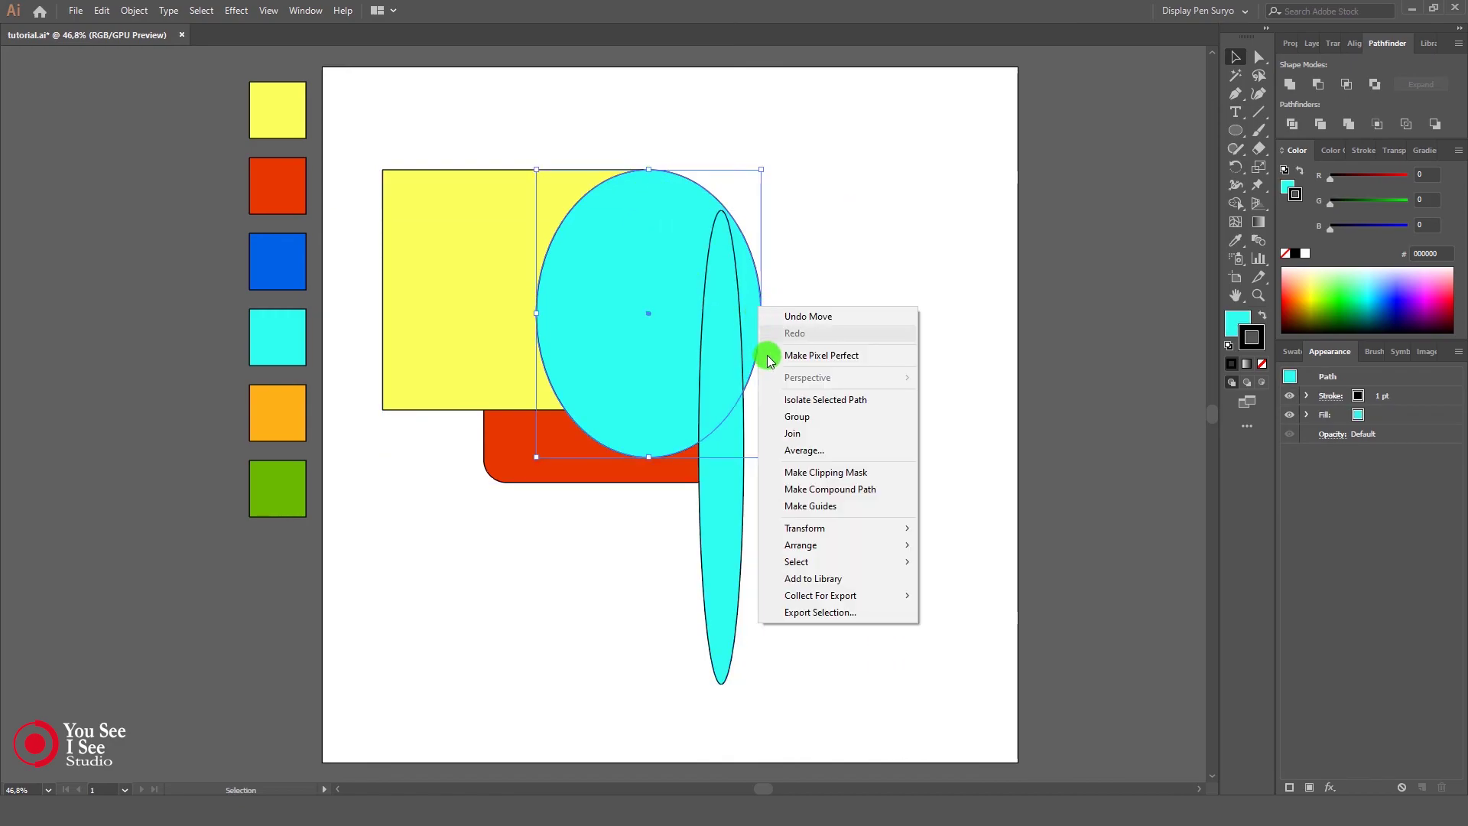
mouse_move(885, 545)
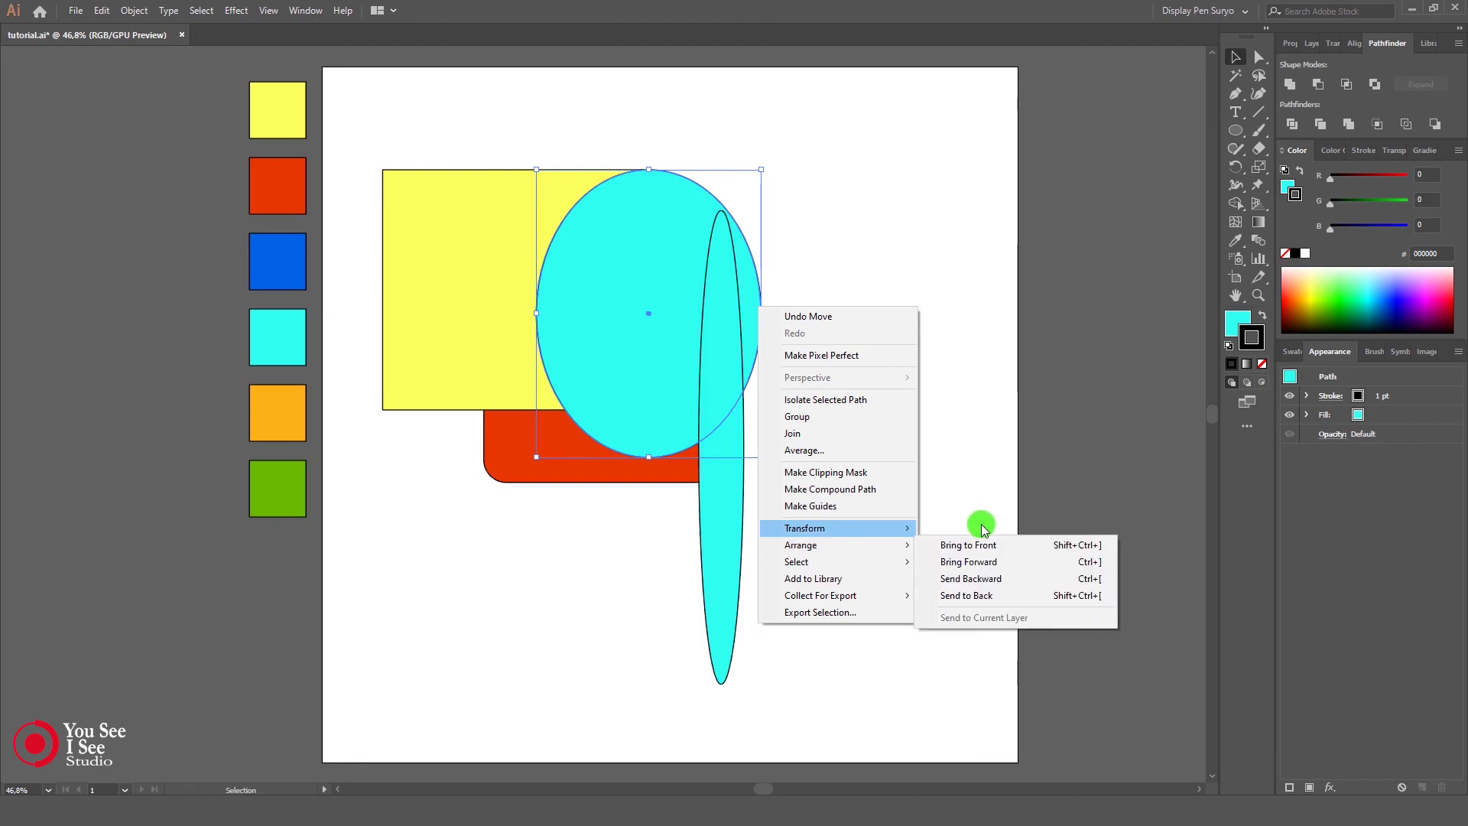
click(994, 546)
click(931, 436)
Step: Crop all four overlapping shapes with the large cyan ellipse in front, and undo the crop
drag(531, 138, 808, 642)
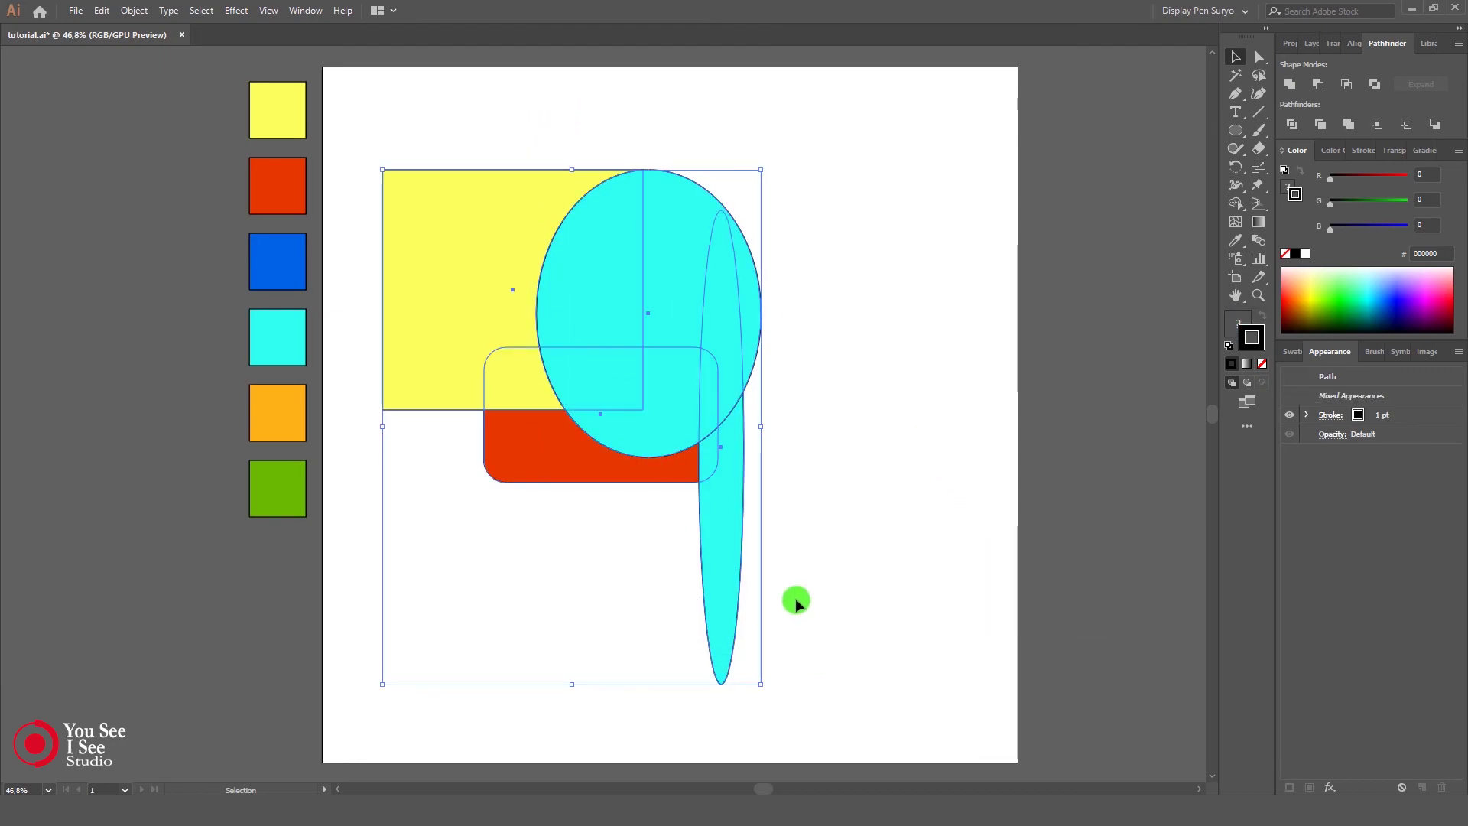
click(1377, 124)
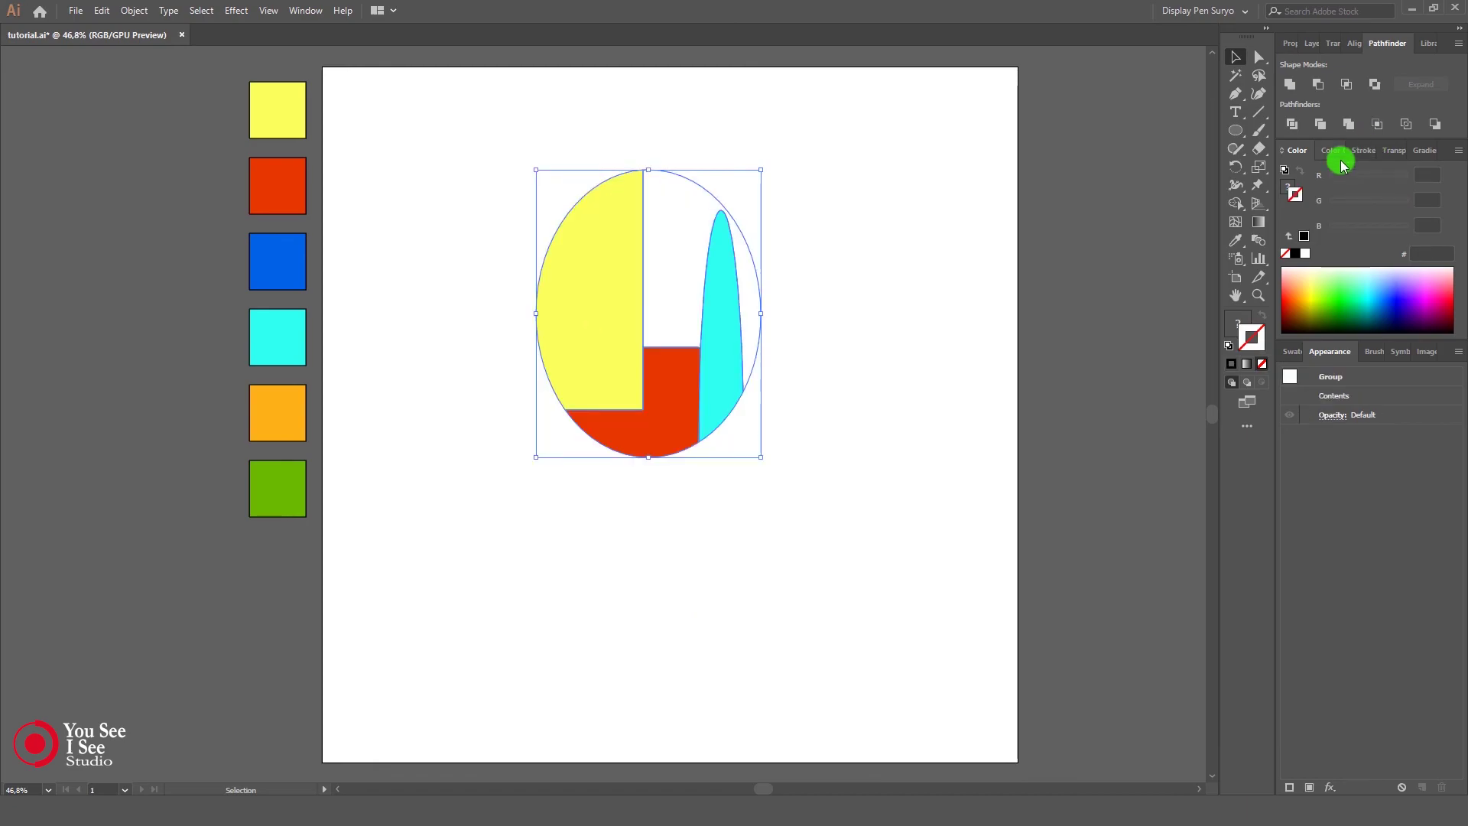
click(815, 315)
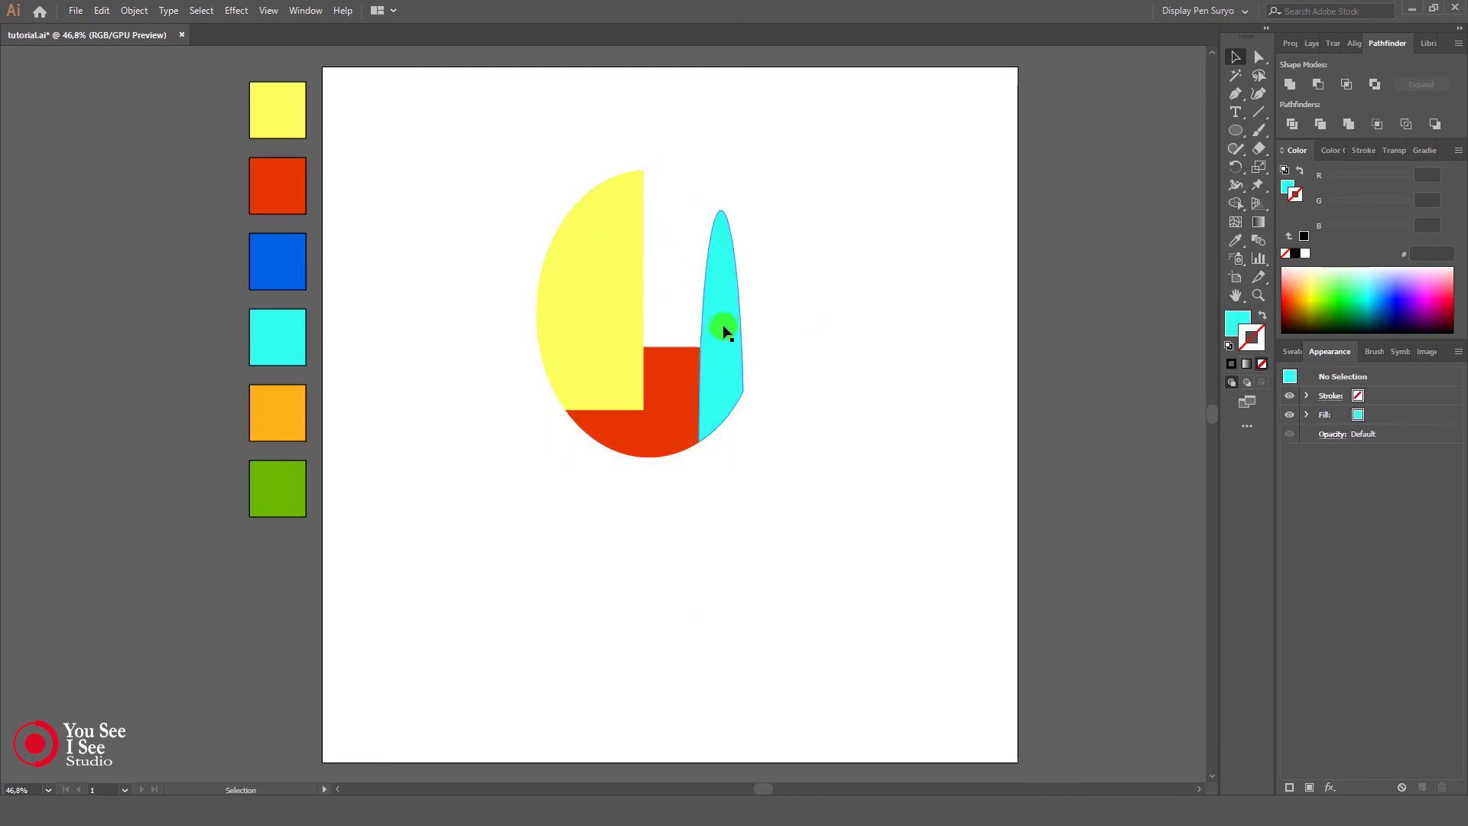
click(723, 331)
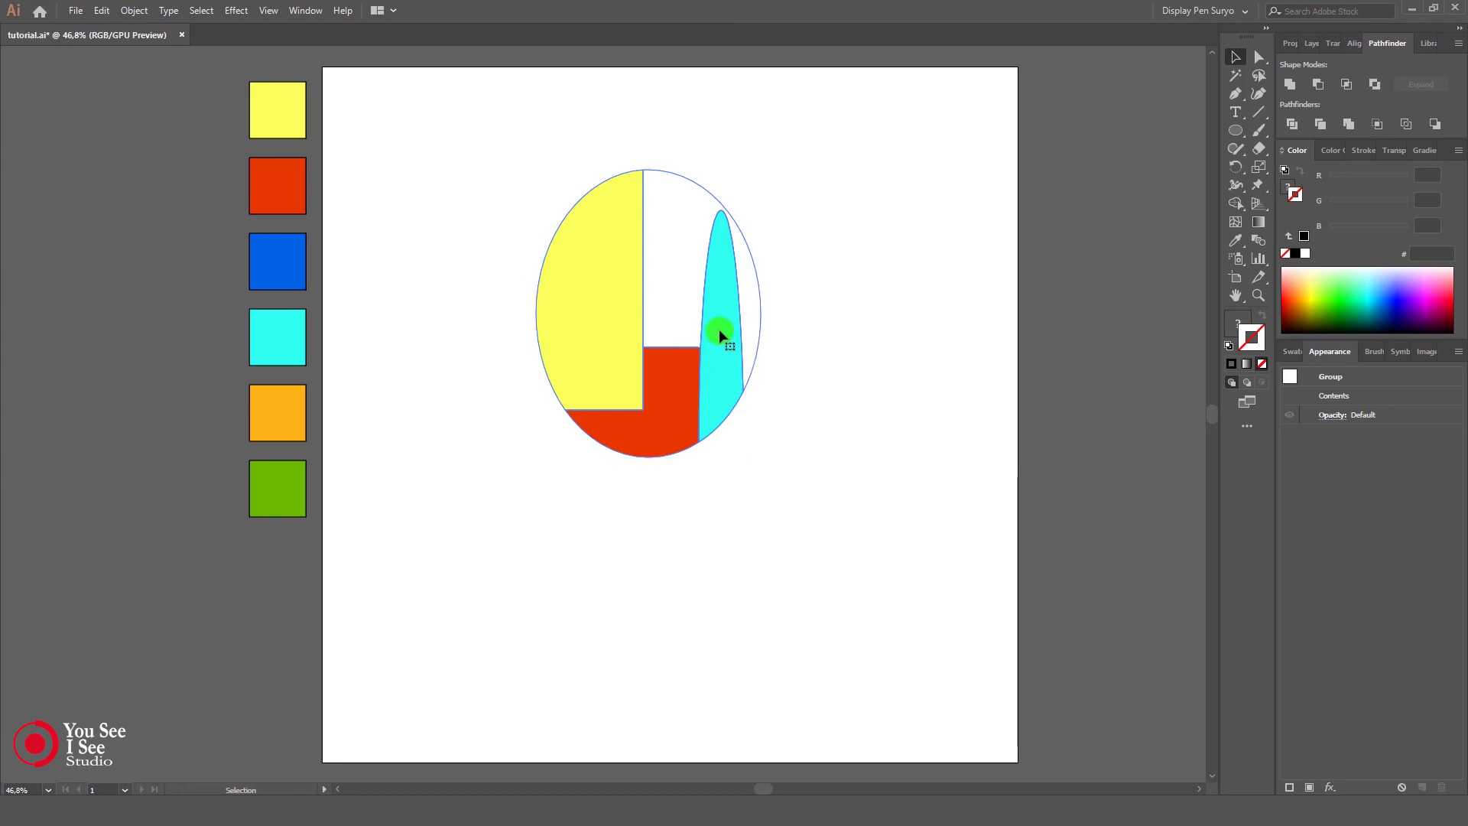
key(ctrl+z)
click(806, 303)
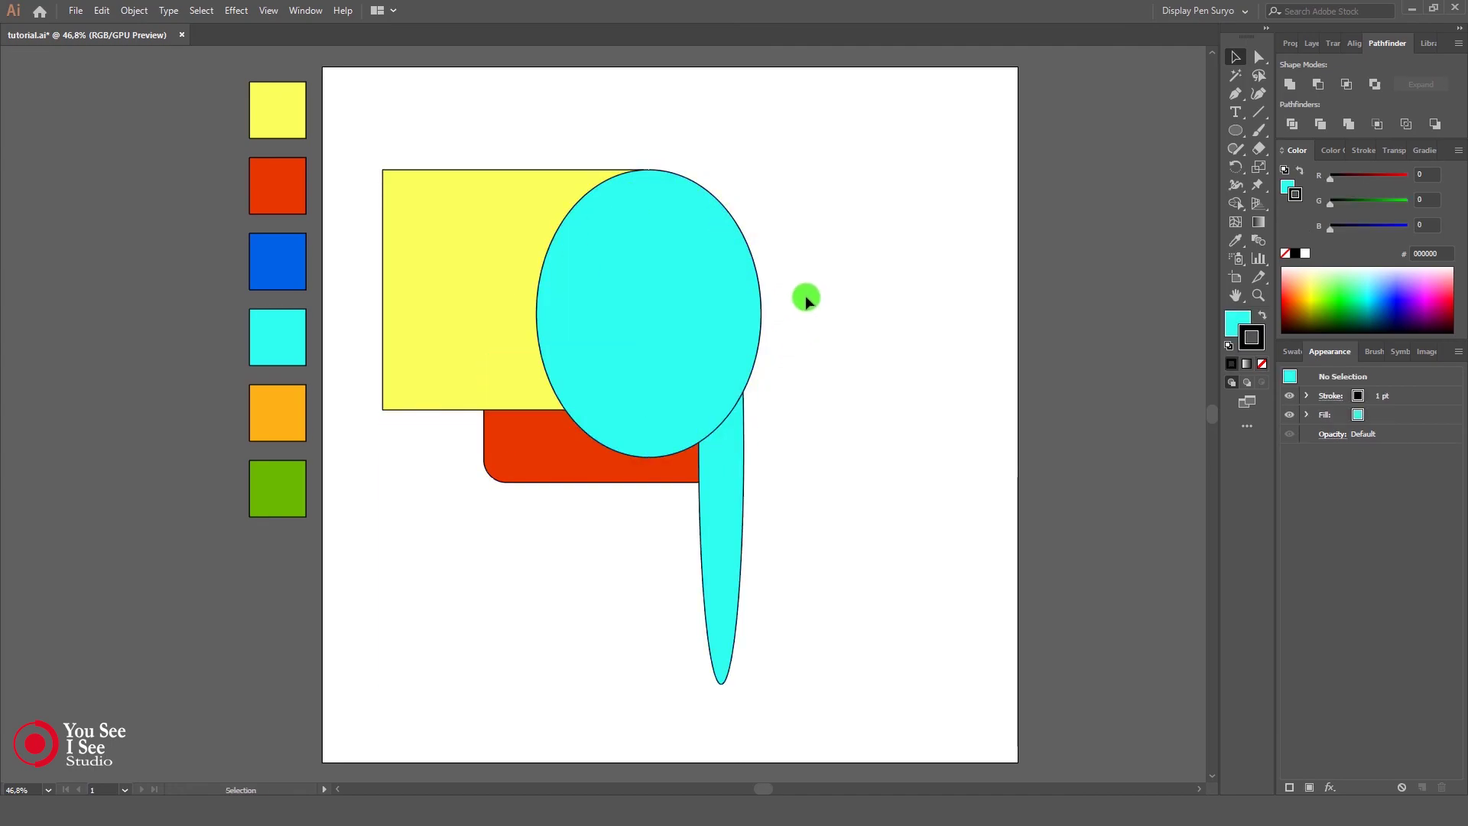
Step: Reposition the narrow cyan ellipse higher so it crosses the large cyan ellipse and the red rounded rectangle
drag(720, 477, 845, 393)
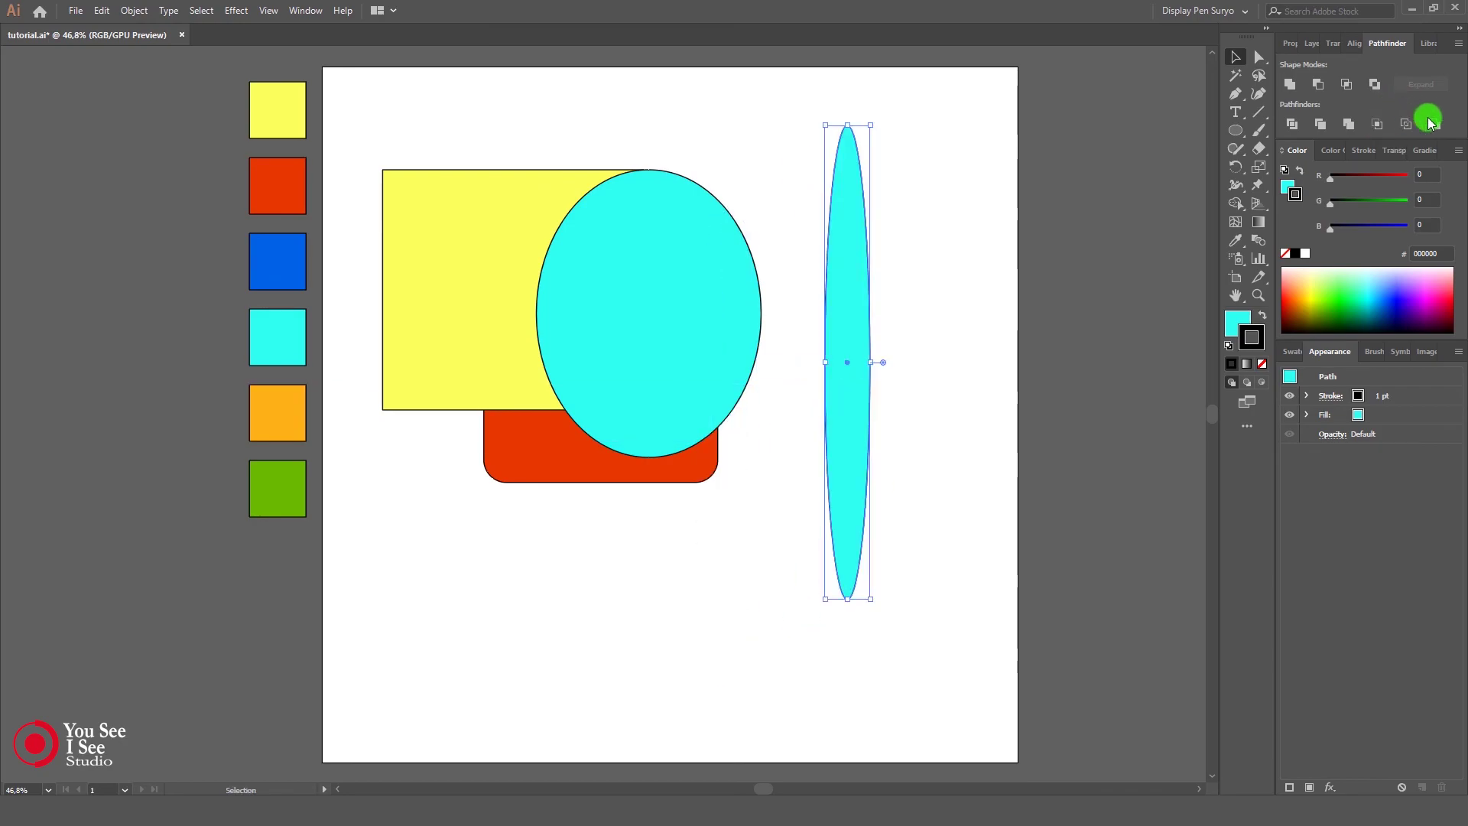
key(ctrl+z)
drag(691, 536, 713, 466)
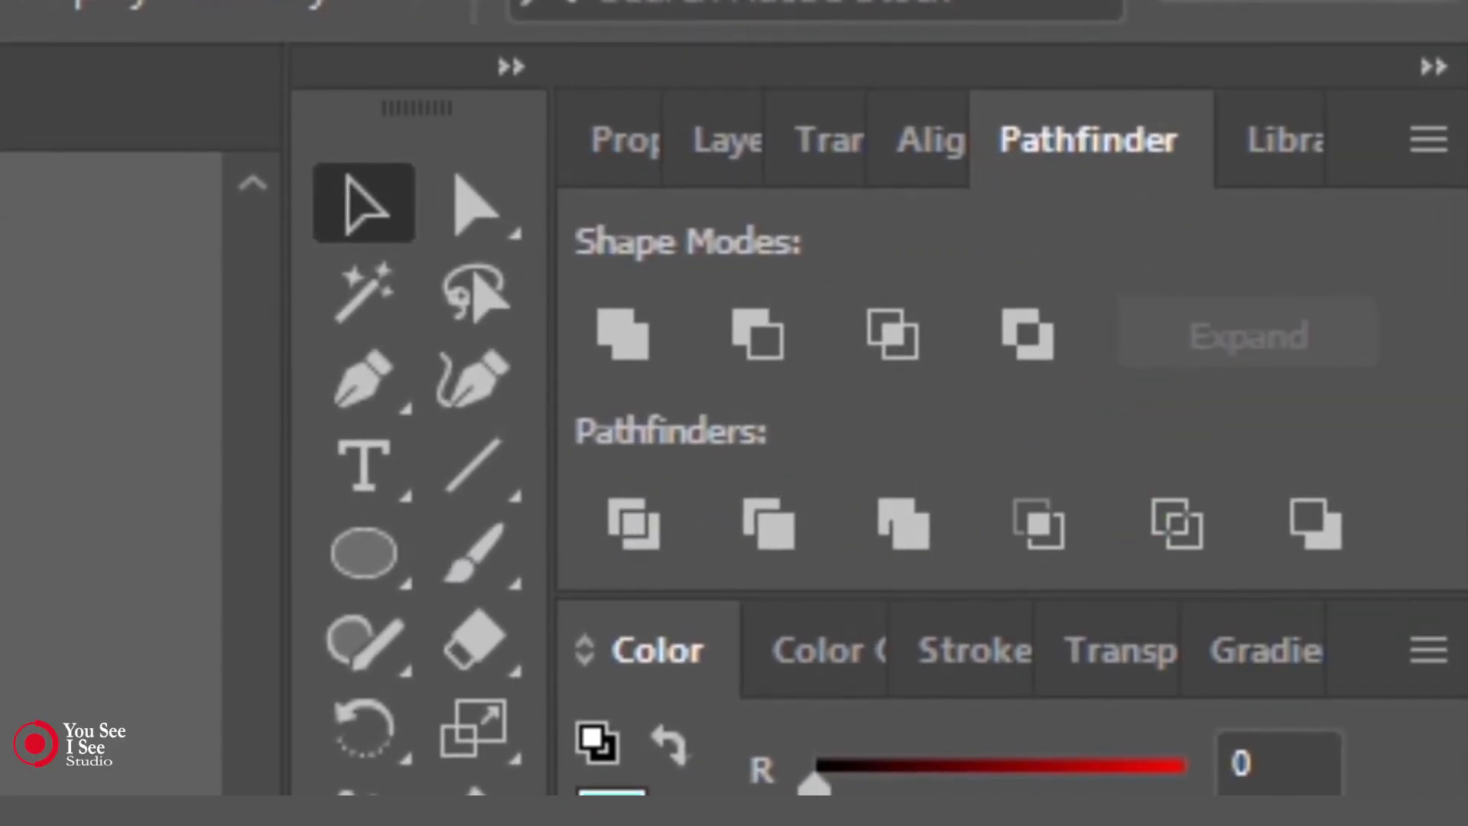
Step: Apply the Outline pathfinder to all four overlapping shapes, and undo it
drag(354, 126, 753, 505)
click(1177, 524)
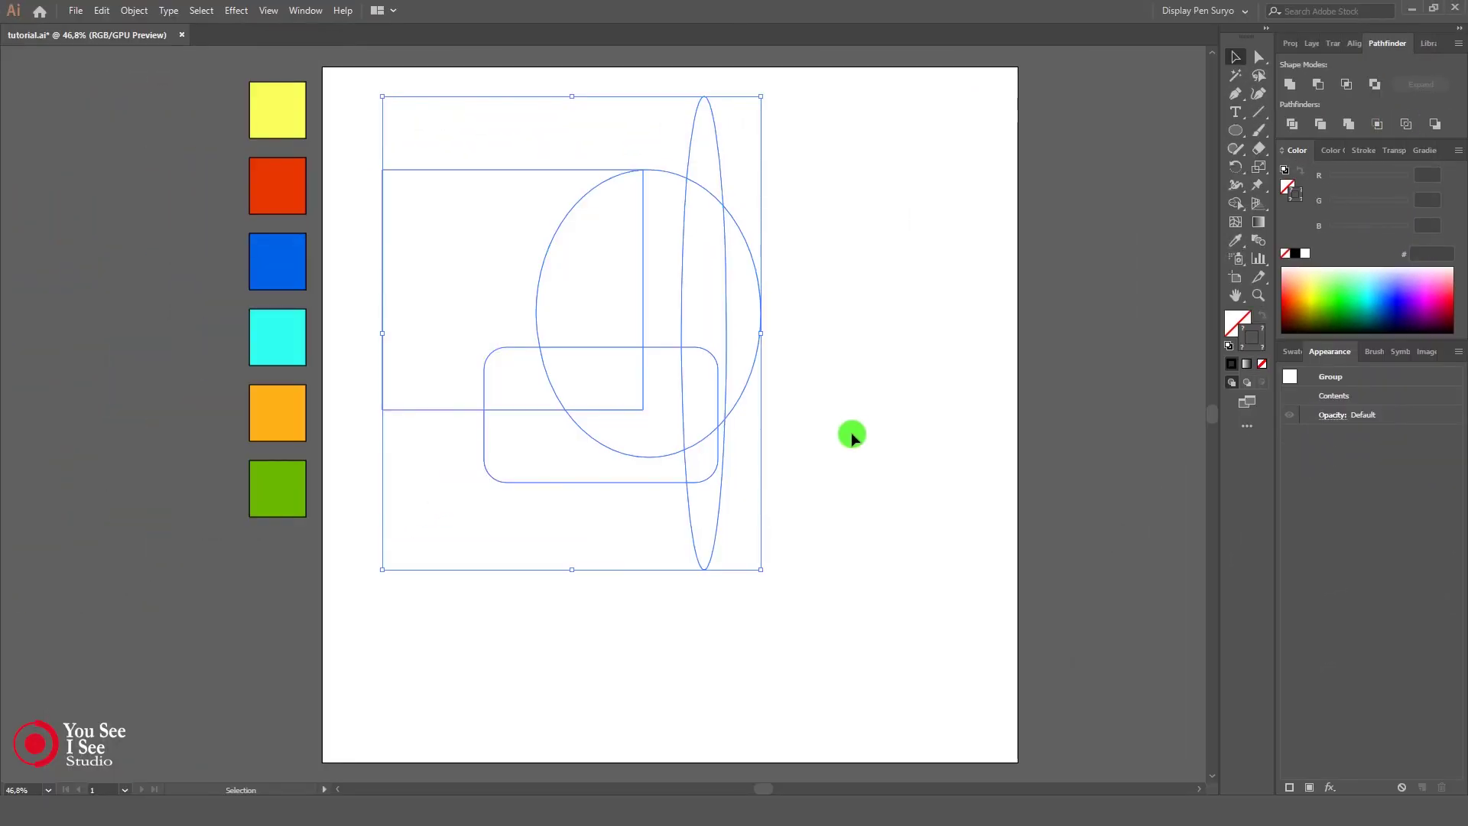
click(847, 404)
key(ctrl+z)
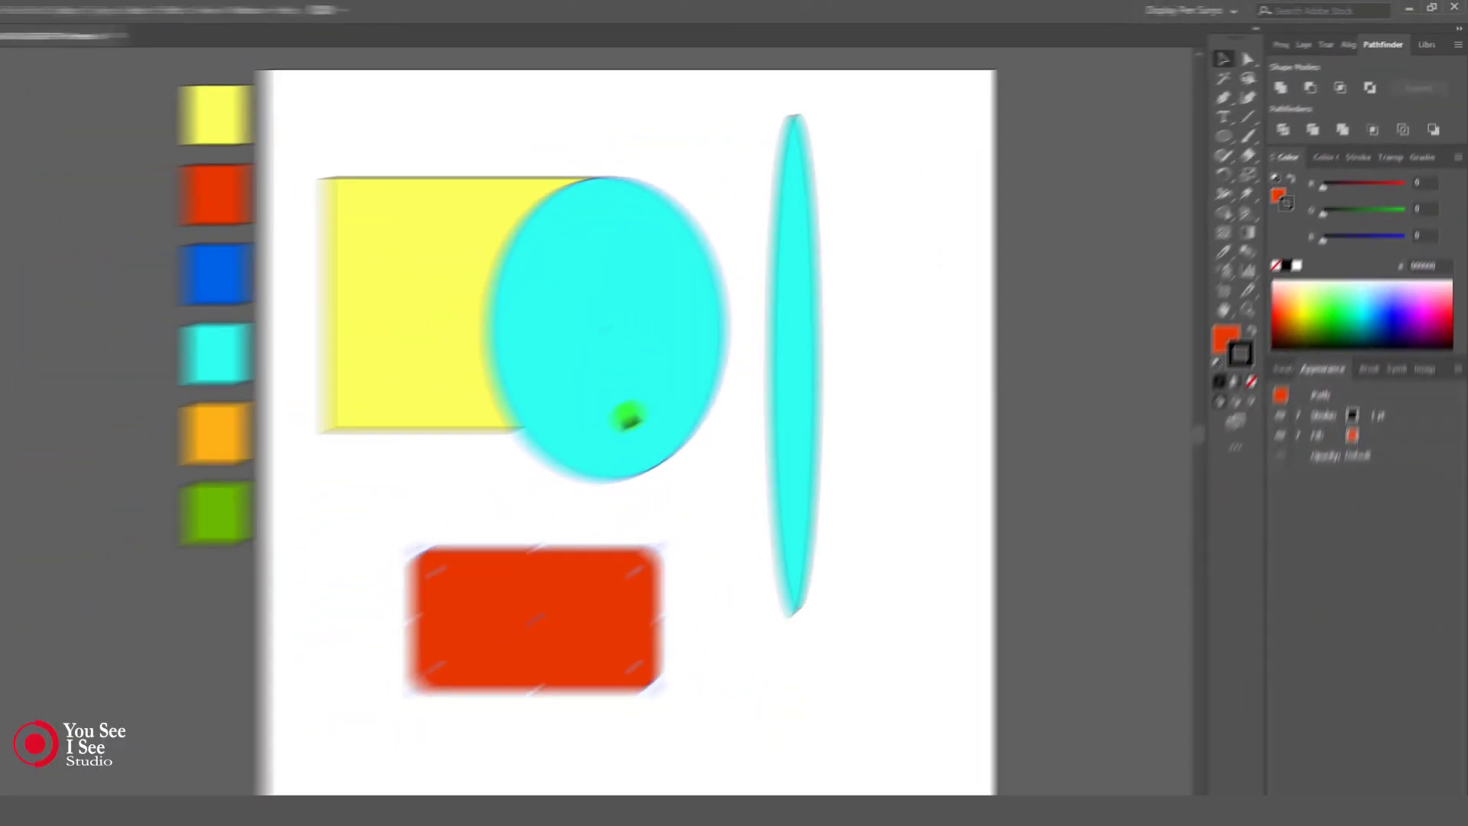
Step: Move the large cyan ellipse slightly up, subtract it from the yellow rectangle with Minus Front, and undo the subtraction
drag(665, 392, 667, 339)
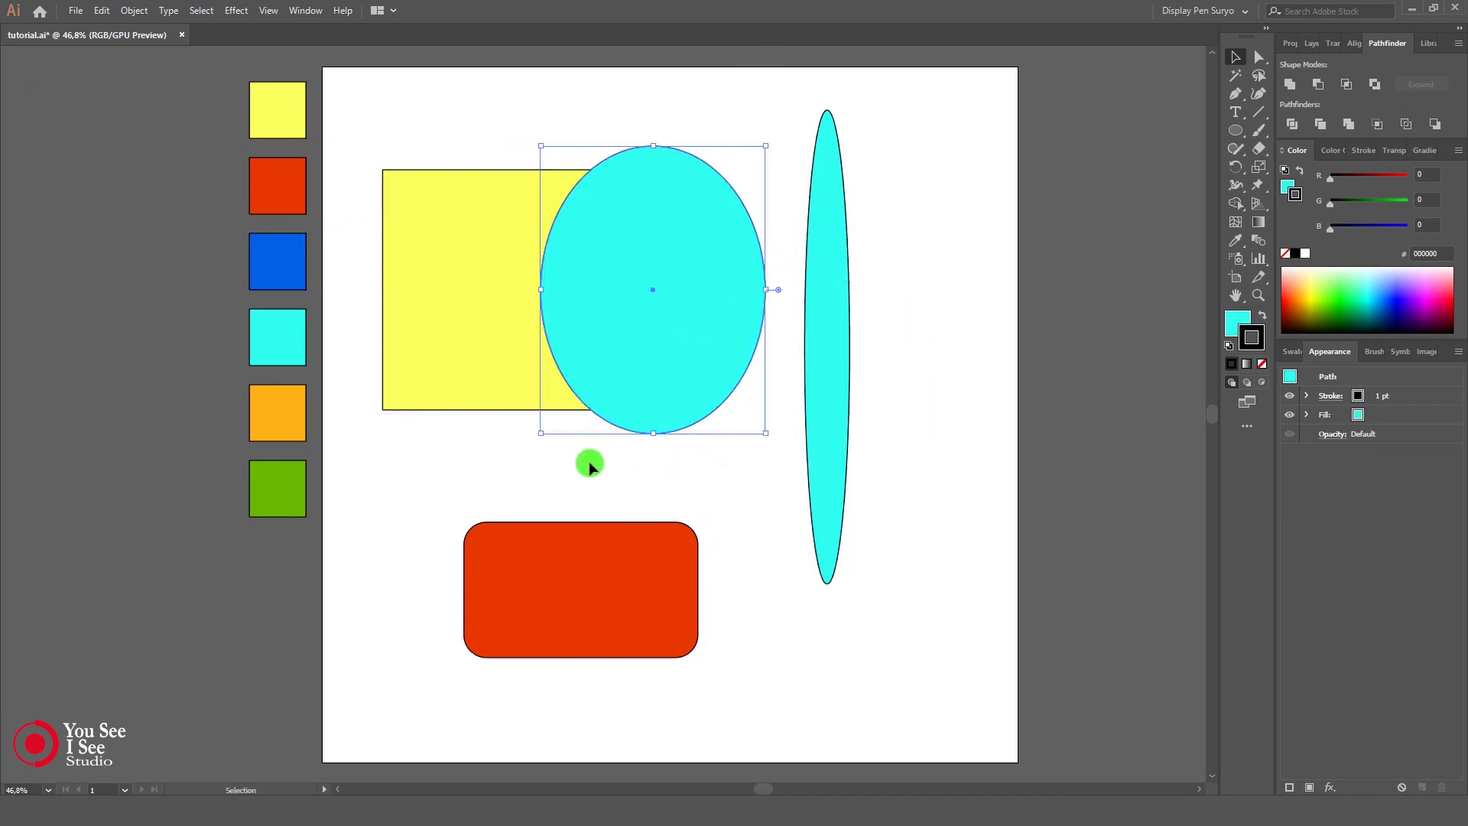
drag(485, 138, 651, 466)
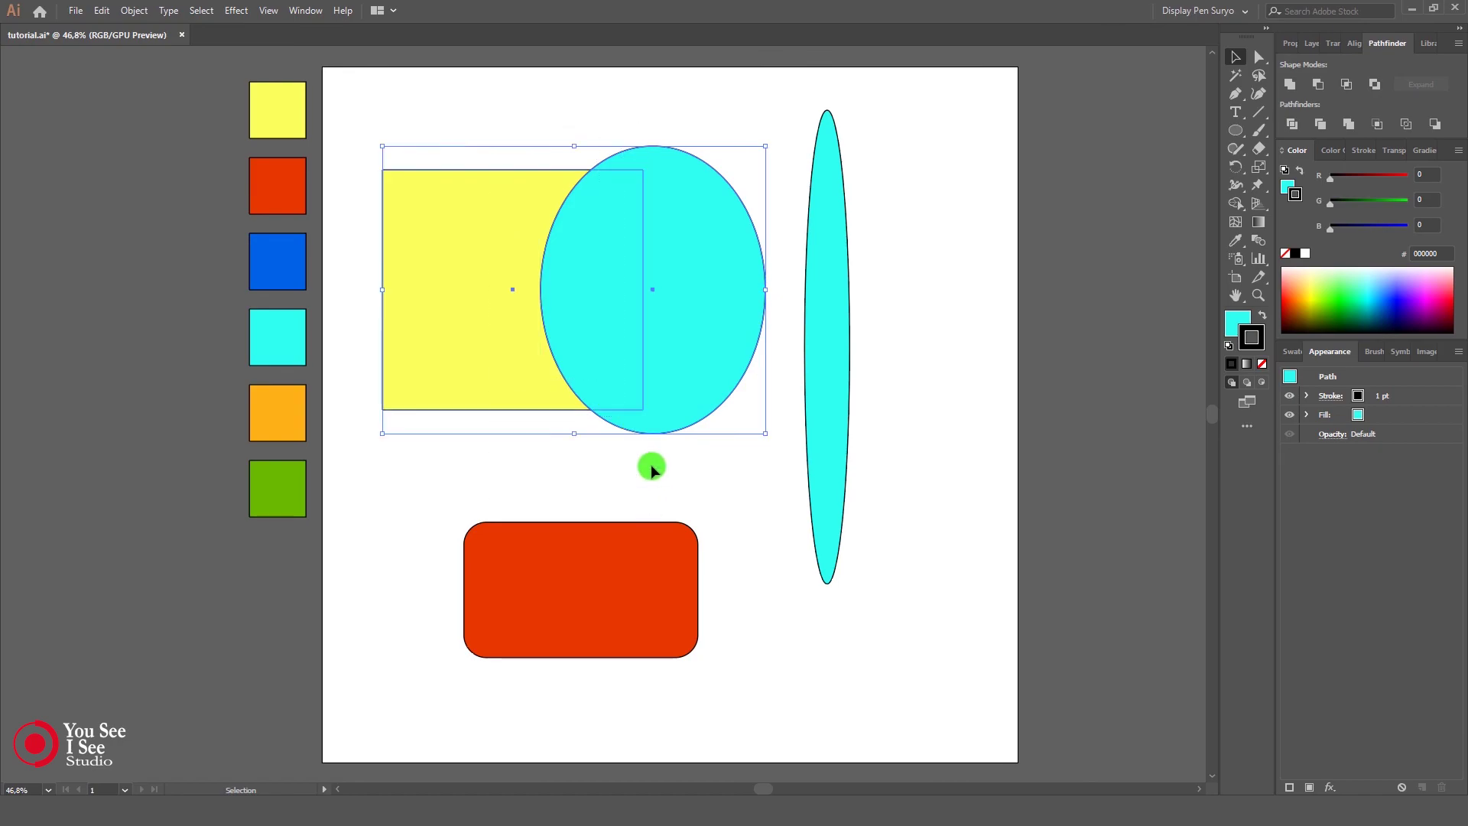
click(1318, 84)
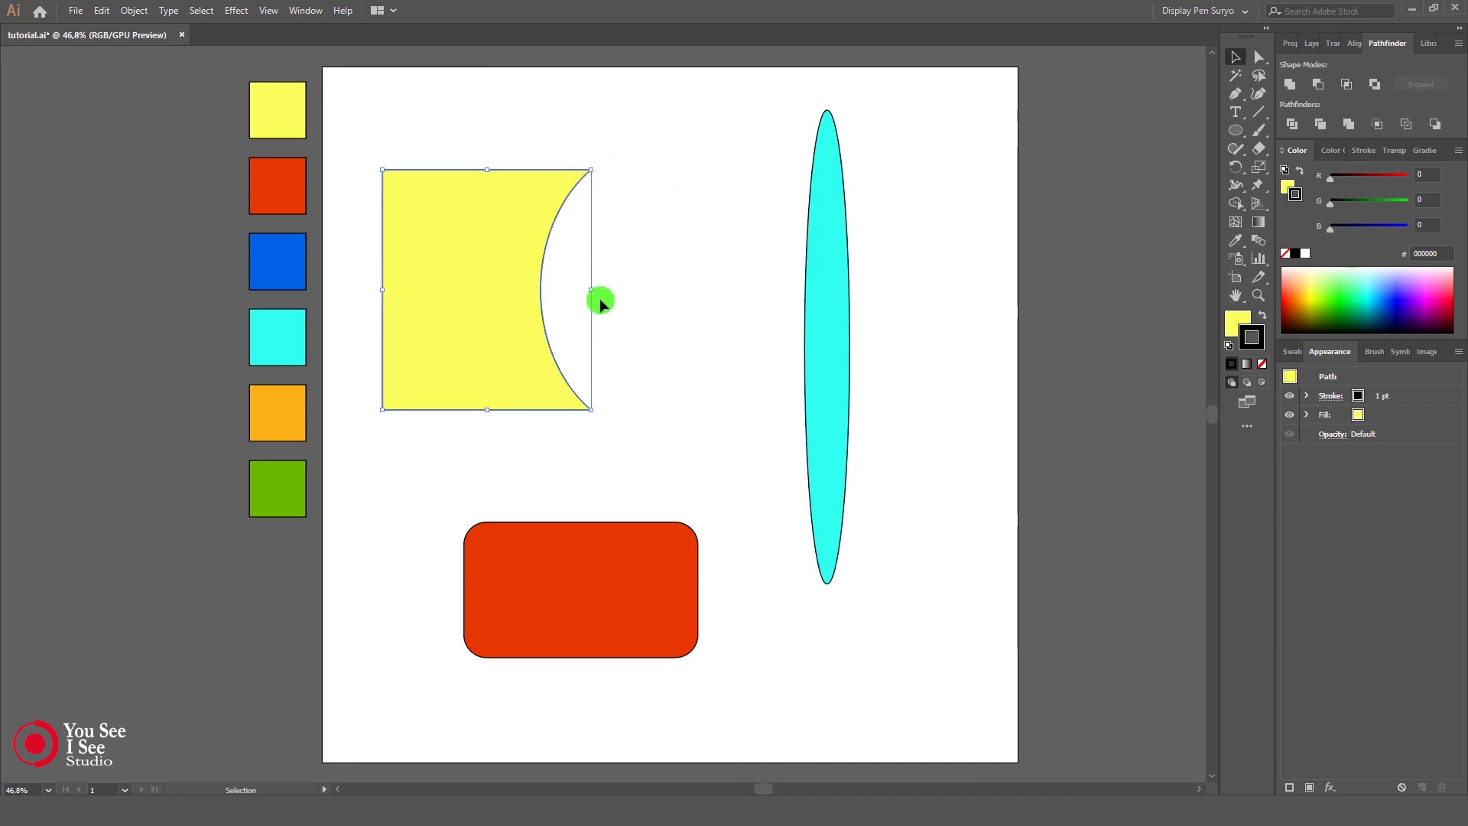
key(ctrl+z)
click(713, 463)
Step: Apply the Minus Back pathfinder to the yellow rectangle and large cyan ellipse, undo it, and deselect the shapes
drag(548, 143, 673, 496)
click(1434, 126)
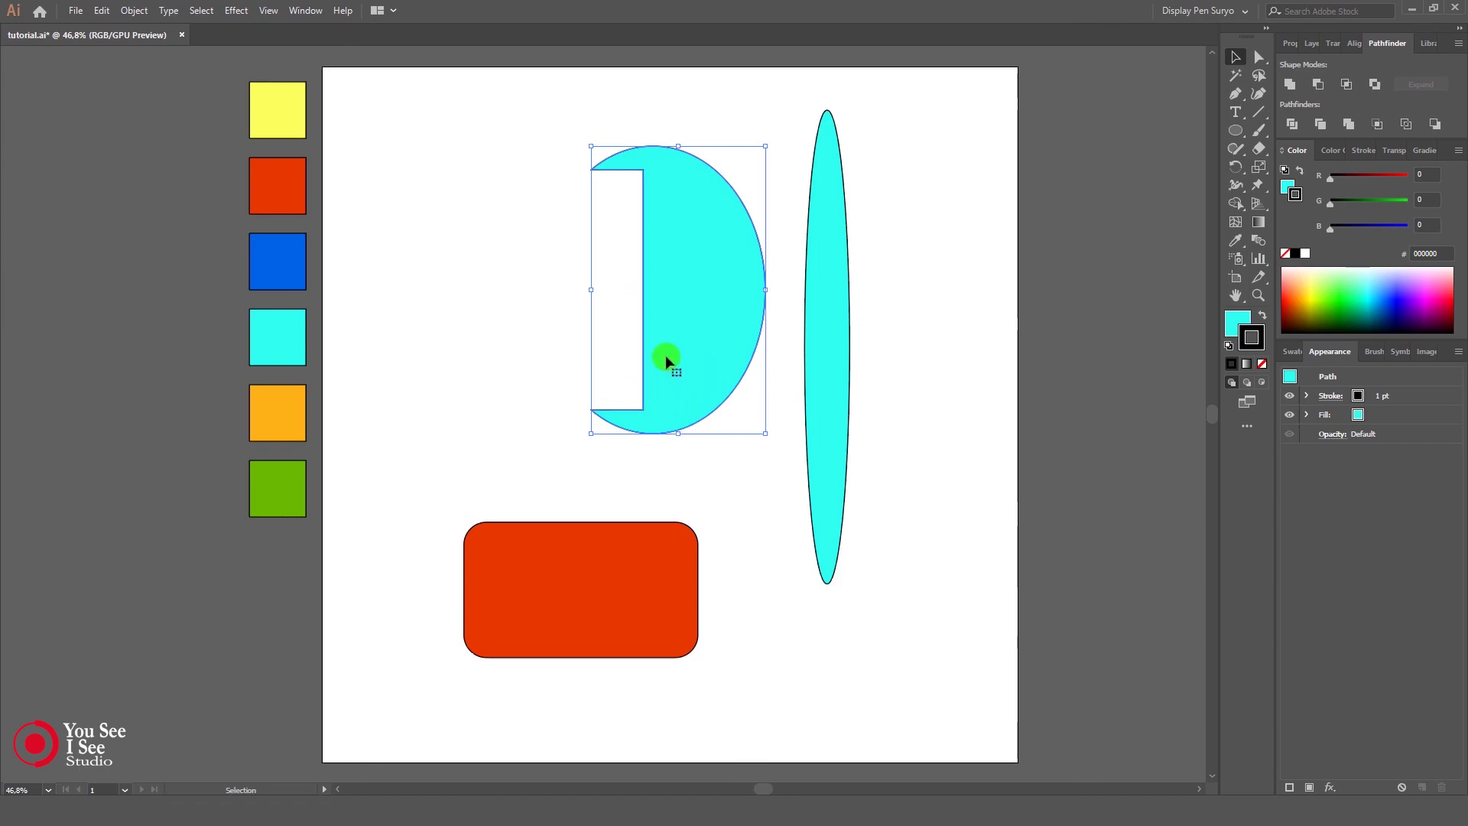
key(a)
key(ctrl+z)
key(v)
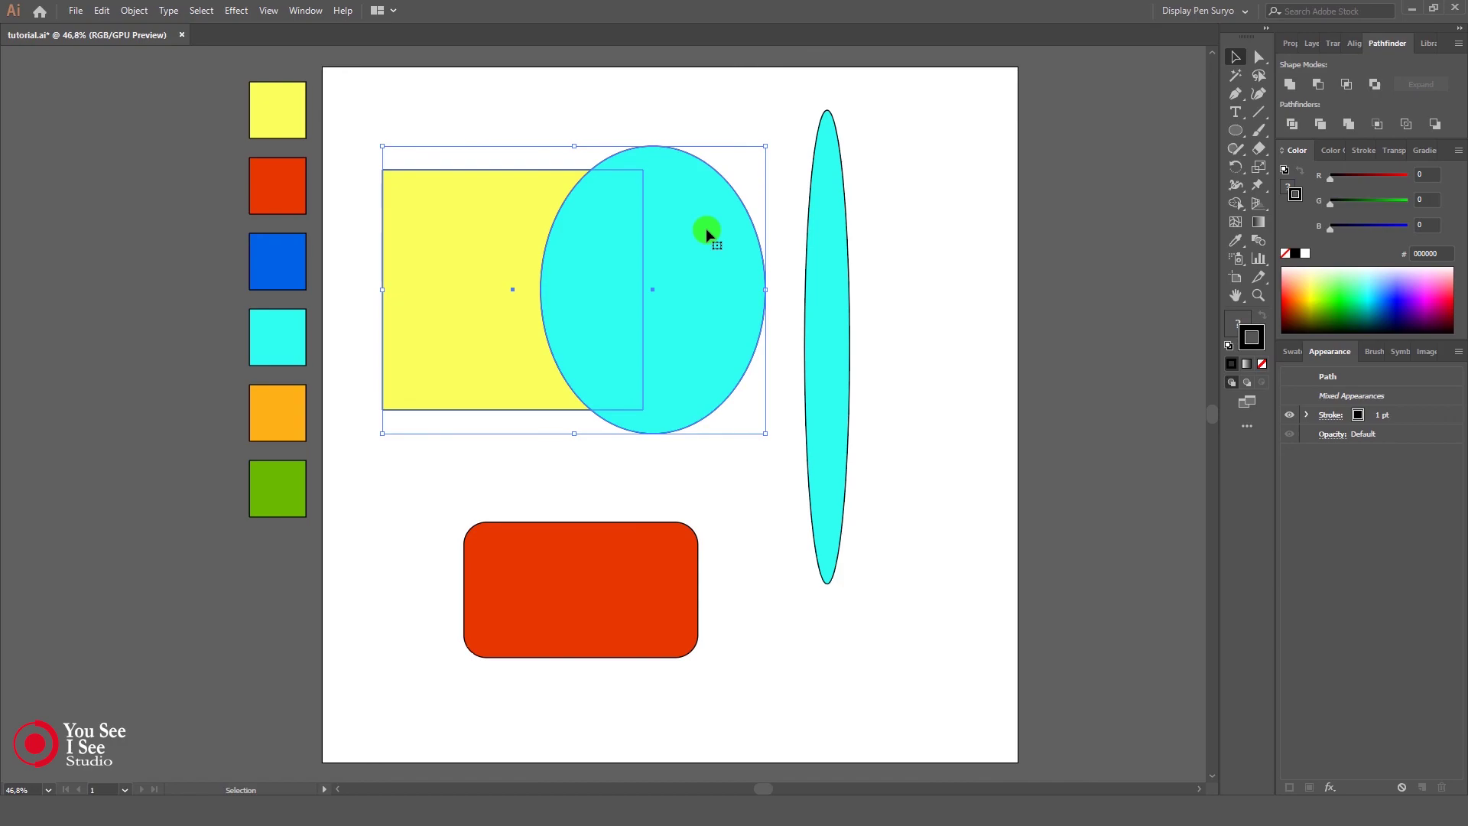
click(633, 458)
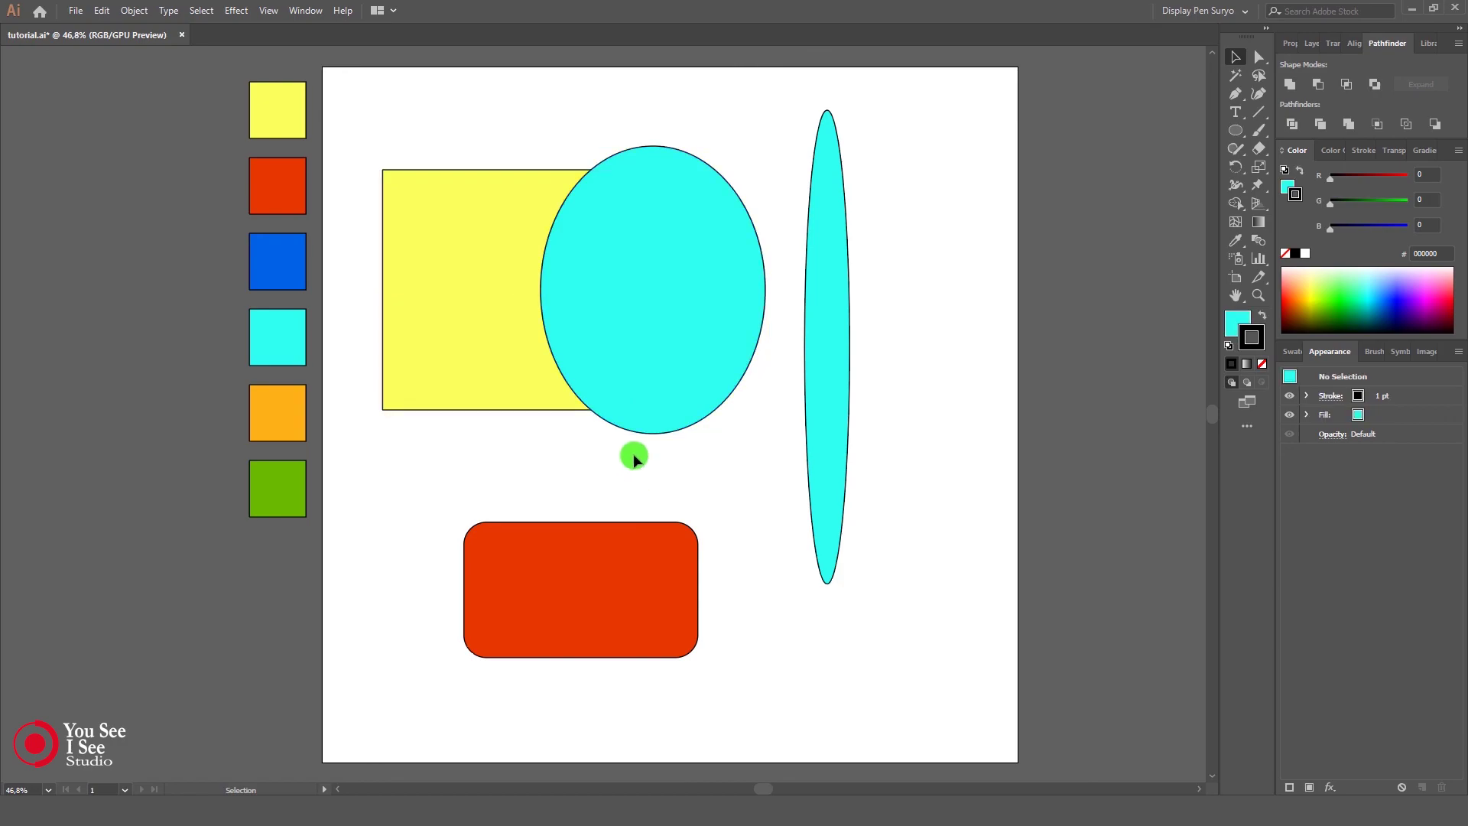